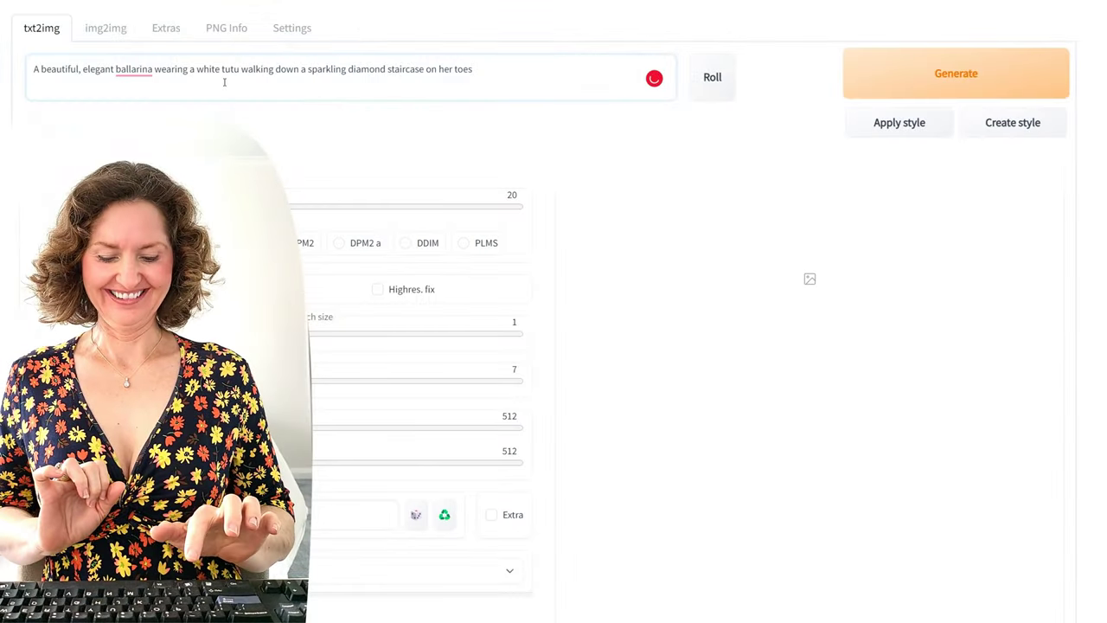
Step: Fix the prompt: correct 'ballerina', insert 'is', and add 'and' before 'walking'
{"action": "type", "text": "."}
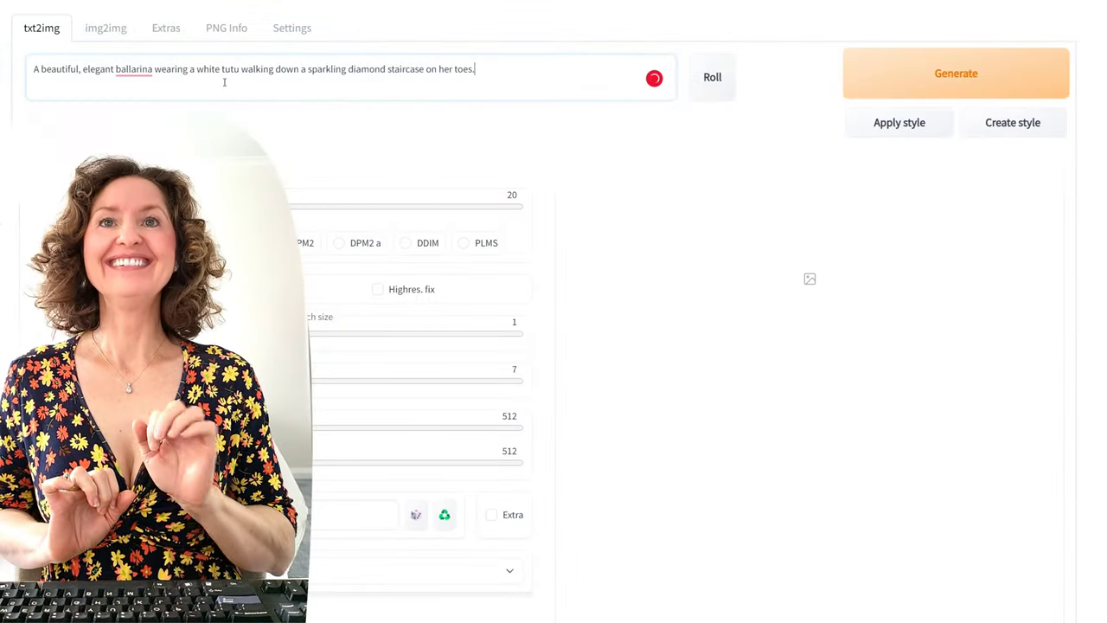
{"action": "left_click", "coordinate": [137, 69]}
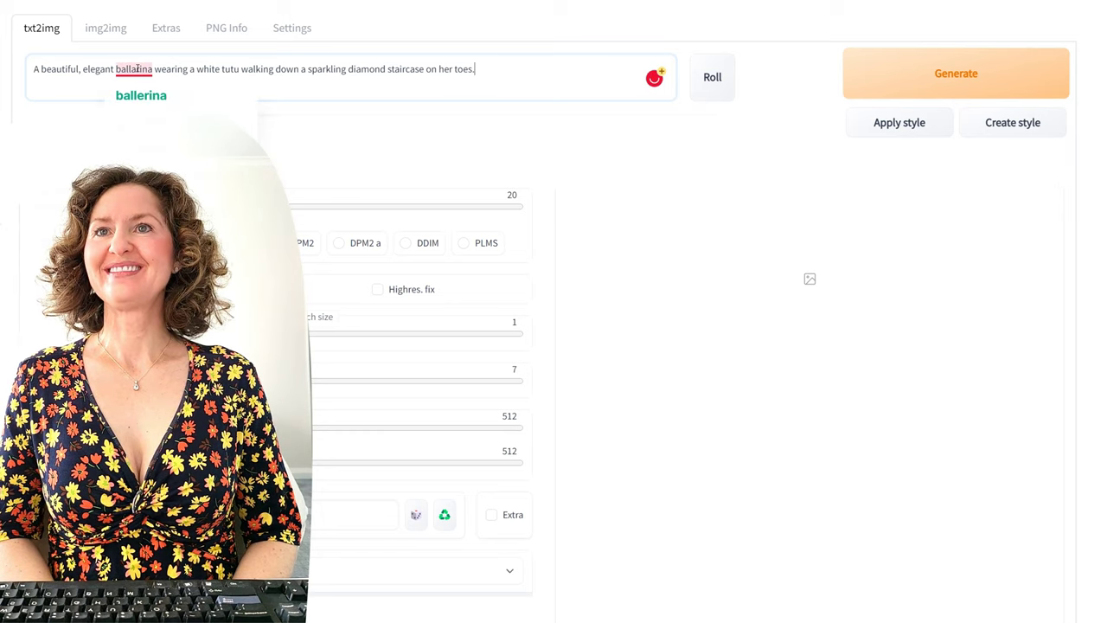
{"action": "left_click", "coordinate": [138, 91]}
{"action": "left_click", "coordinate": [153, 70]}
{"action": "type", "text": "is"}
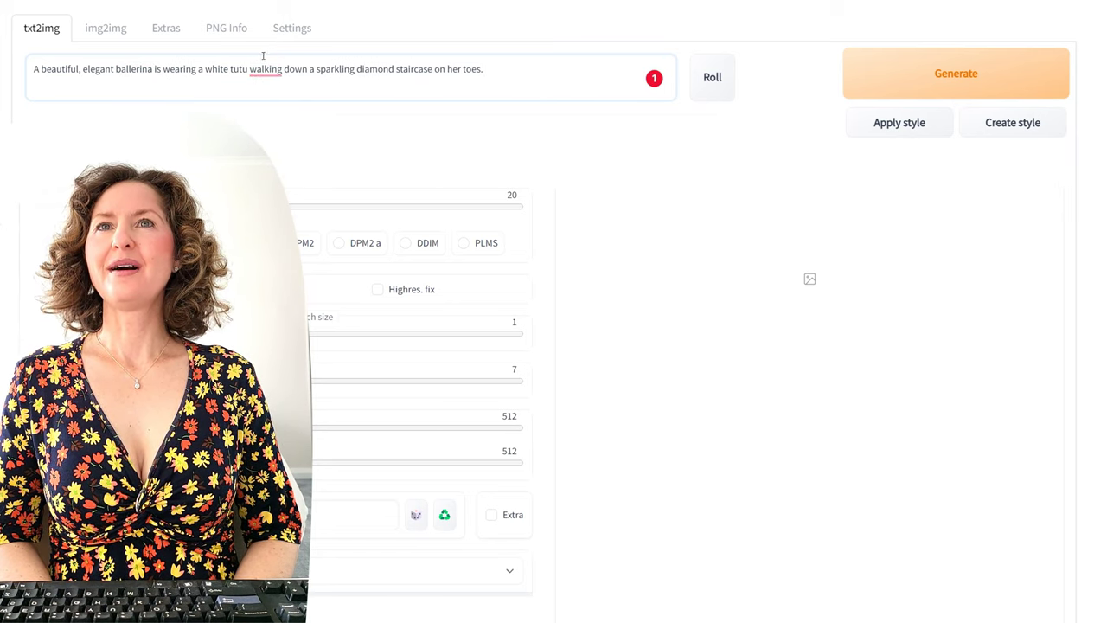
{"action": "left_click", "coordinate": [248, 69]}
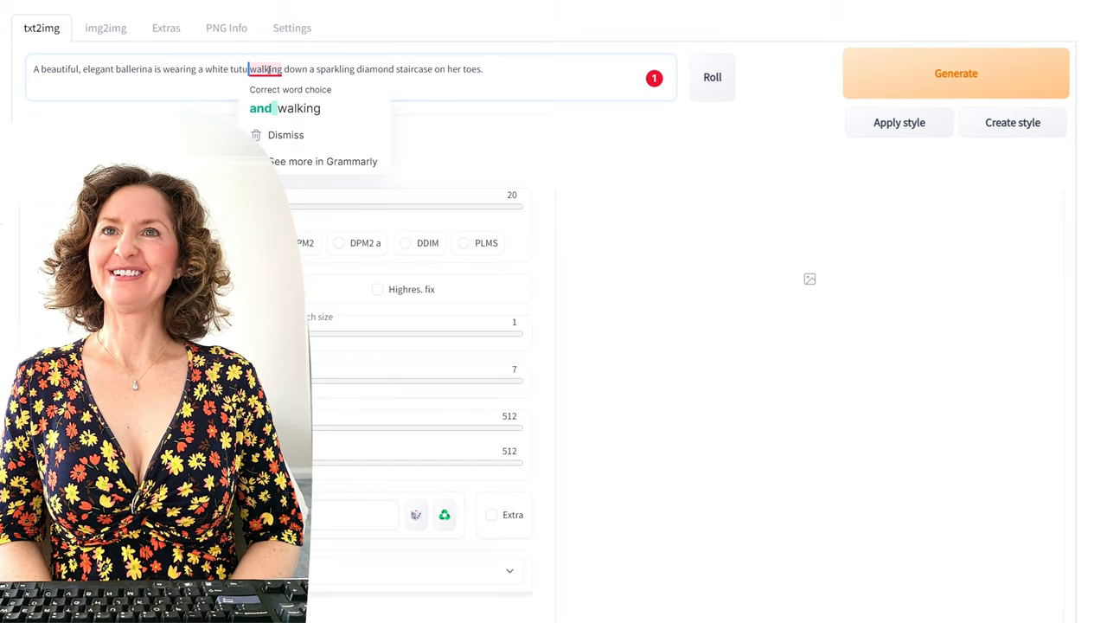
{"action": "left_click", "coordinate": [294, 90]}
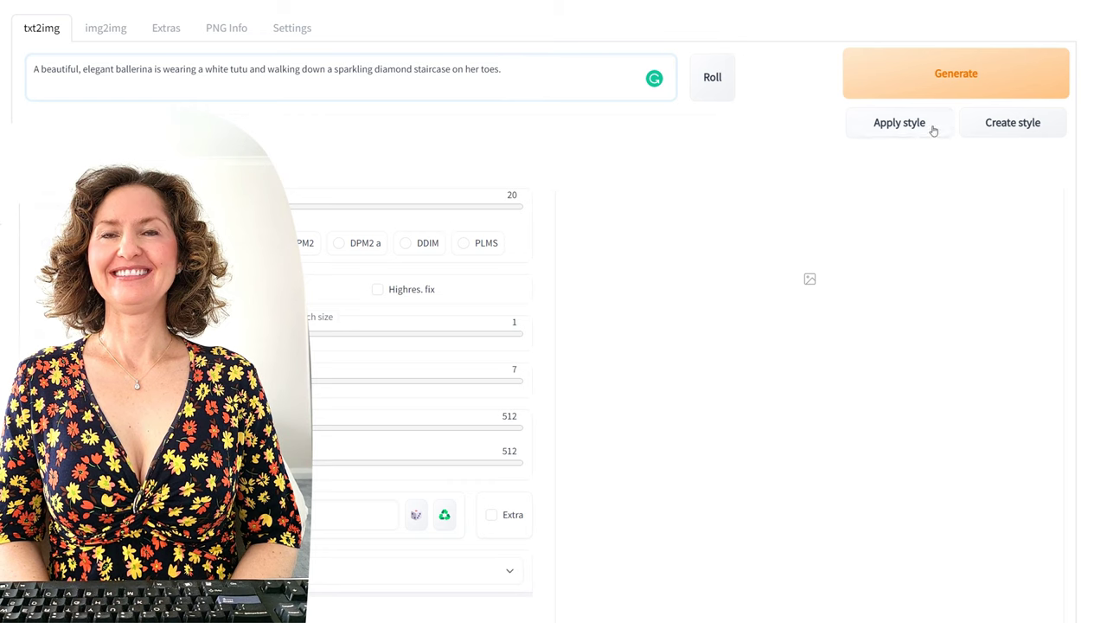
Step: Generate six ballerina images from the corrected prompt, the latest in a warm pillared hall
{"action": "left_click", "coordinate": [941, 87]}
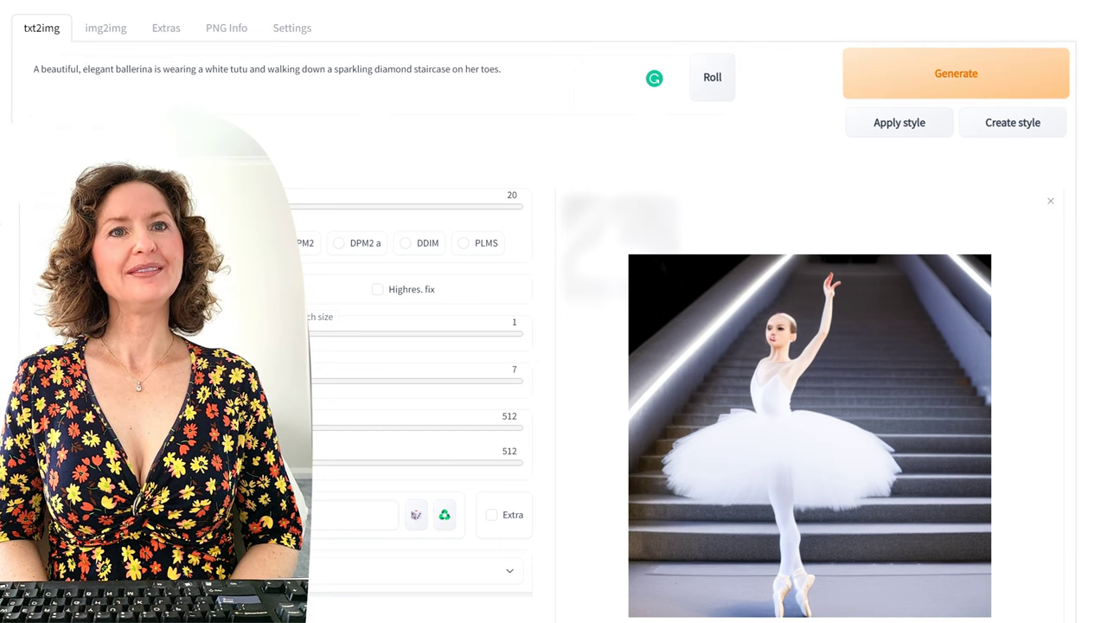
{"action": "left_click", "coordinate": [949, 87]}
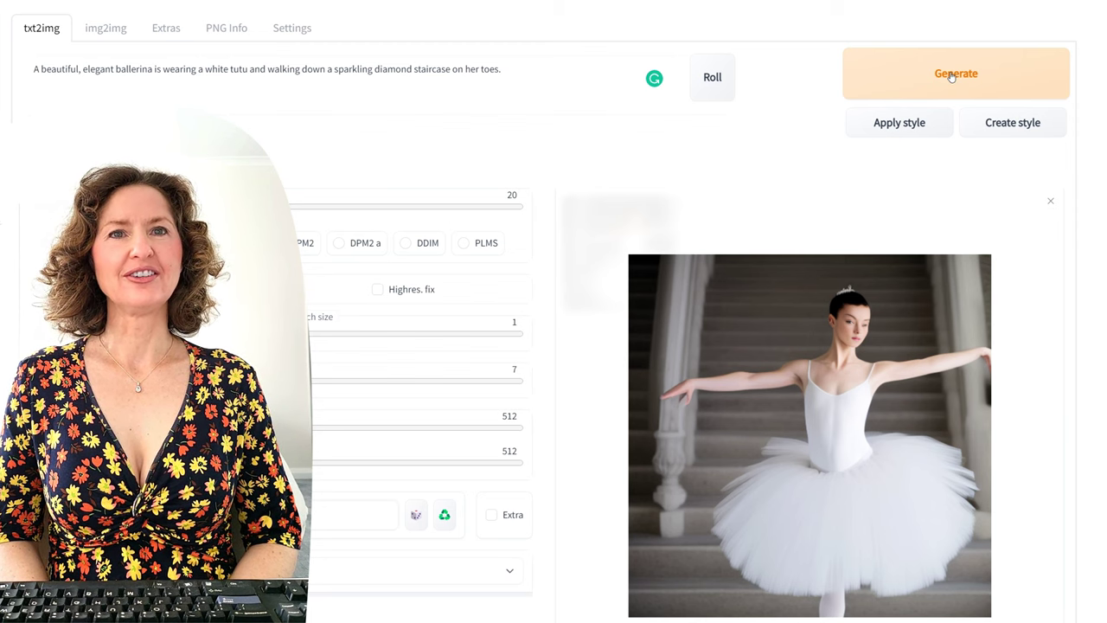
{"action": "left_click", "coordinate": [951, 80]}
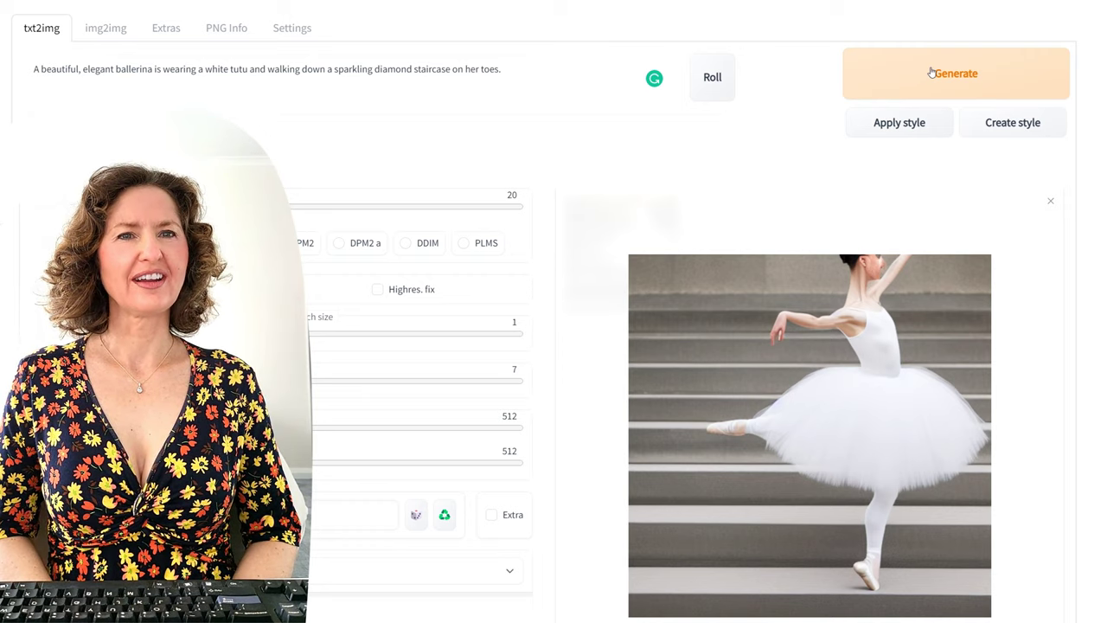
{"action": "left_click", "coordinate": [931, 73]}
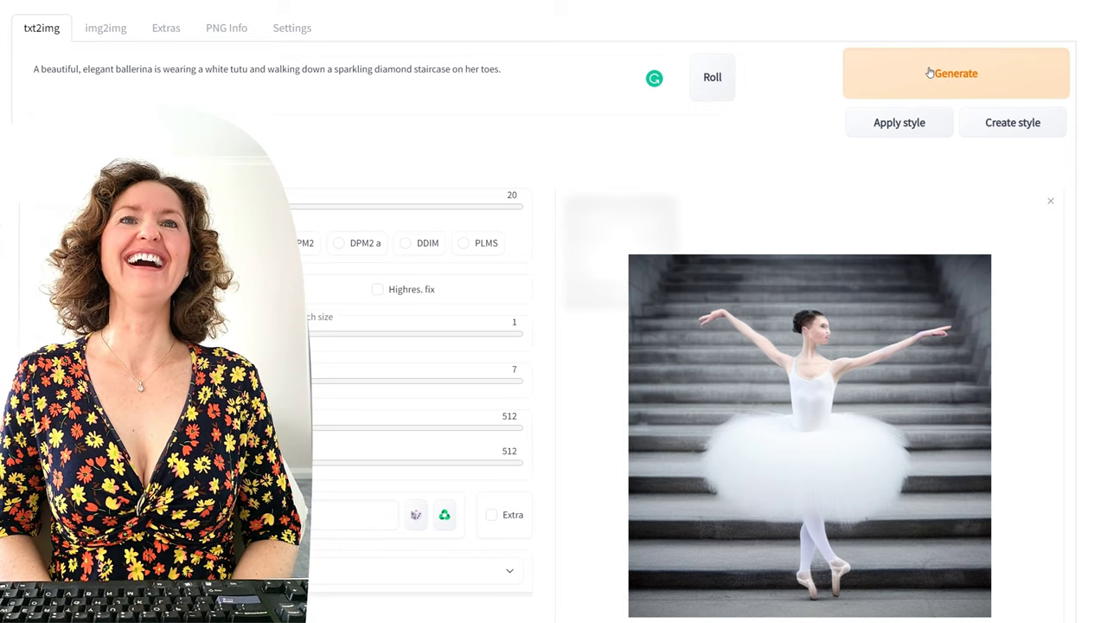
{"action": "right_click", "coordinate": [929, 72]}
{"action": "key", "text": "Escape"}
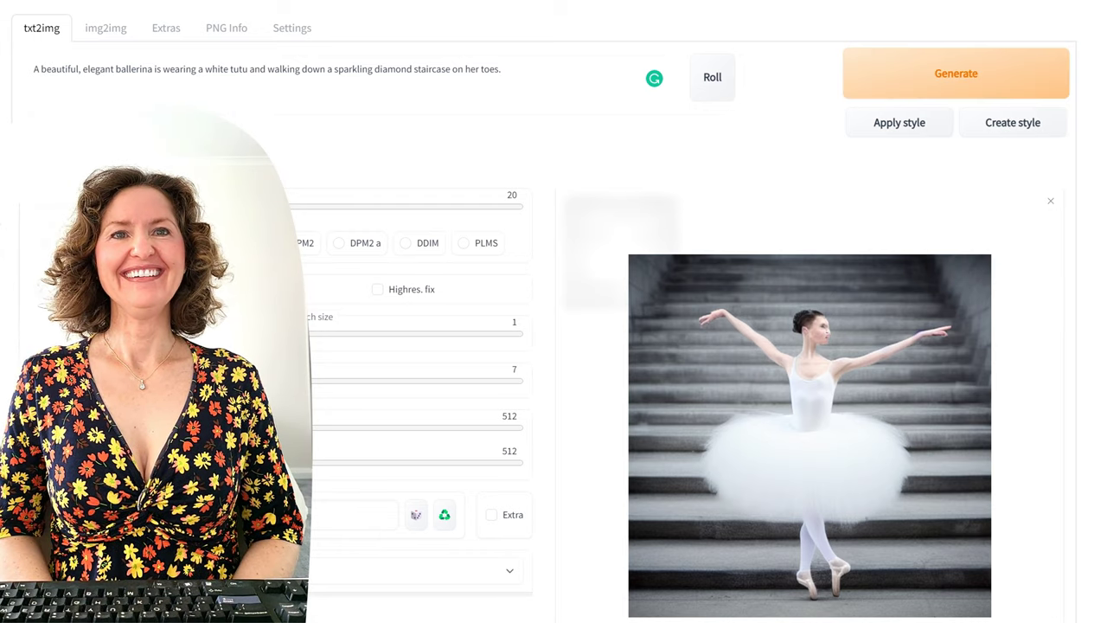
{"action": "left_click", "coordinate": [965, 76]}
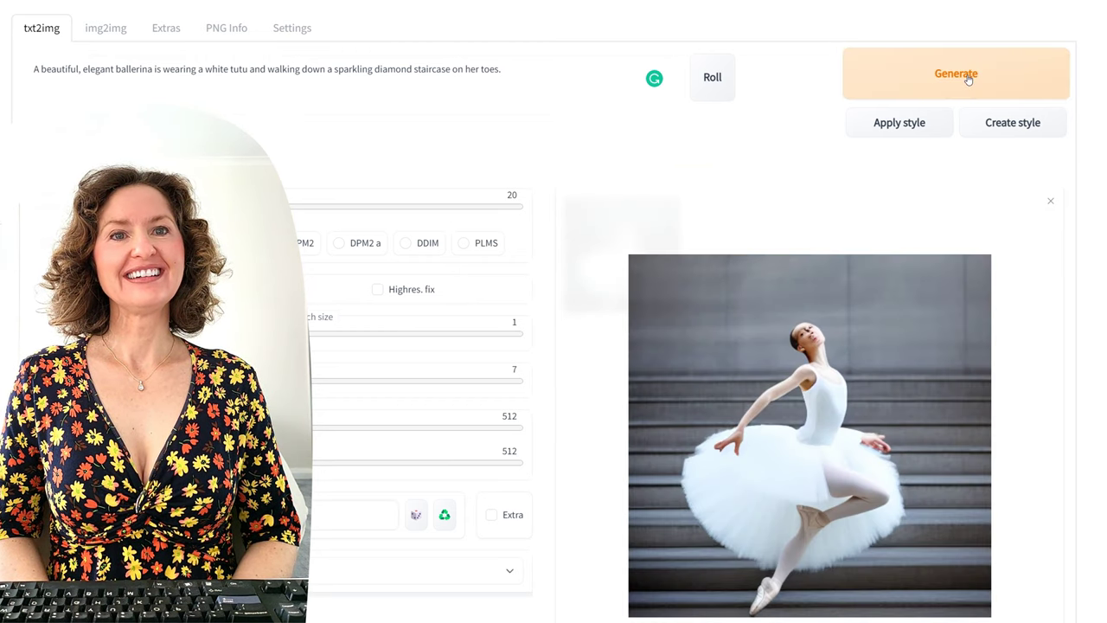
{"action": "left_click", "coordinate": [960, 76]}
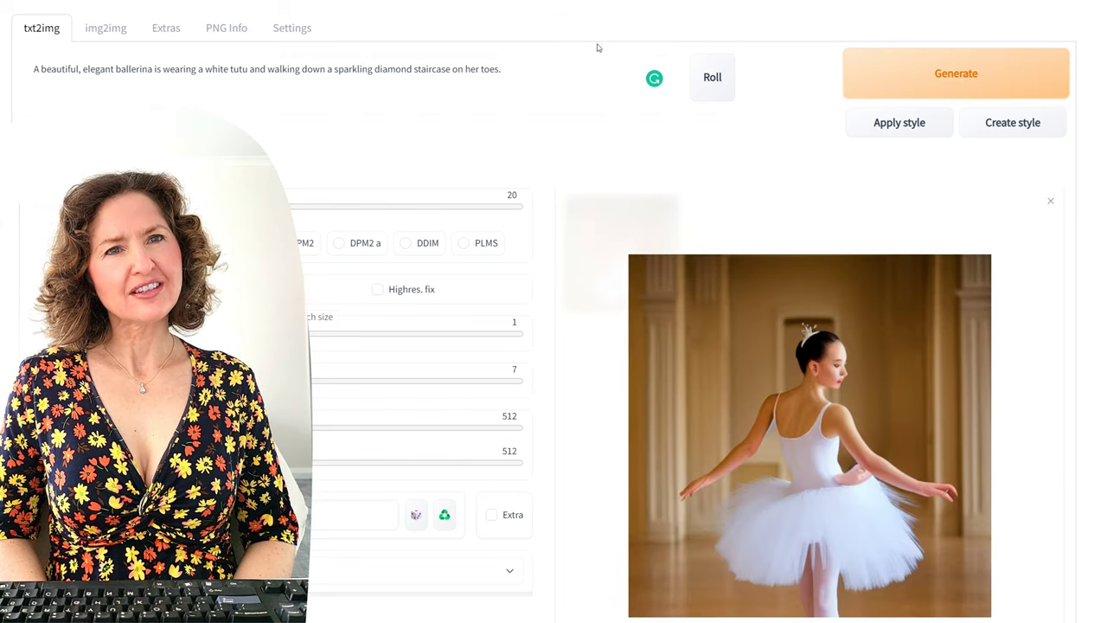
{"action": "left_click", "coordinate": [590, 79]}
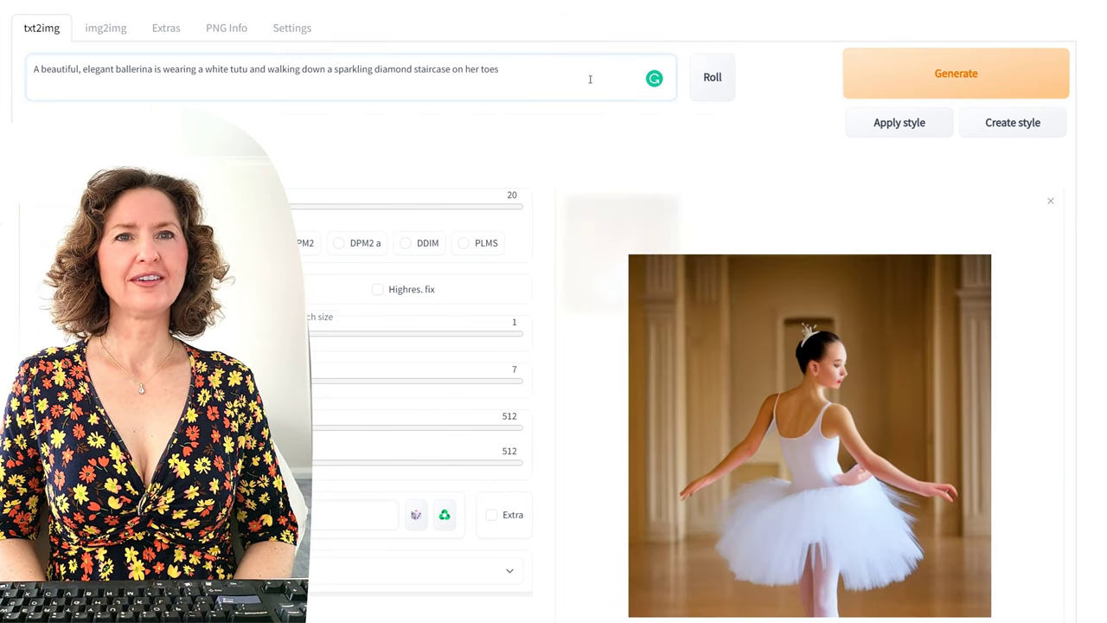
Step: Append ', leonardo da vinci', generate three ballerina images, then clear the whole prompt
{"action": "type", "text": ", "}
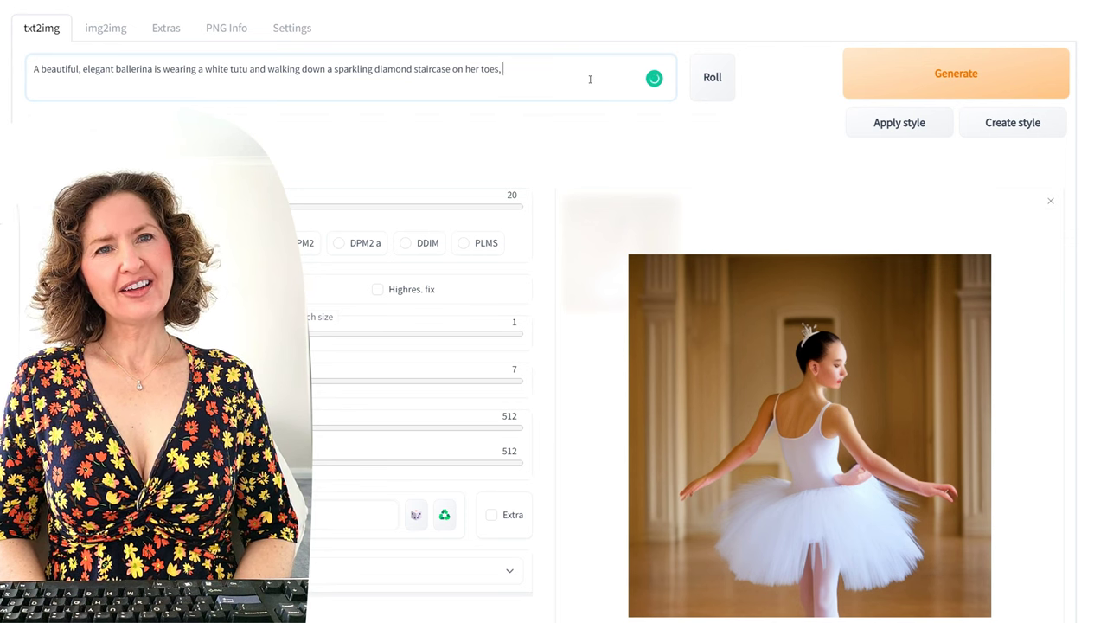
{"action": "type", "text": "("}
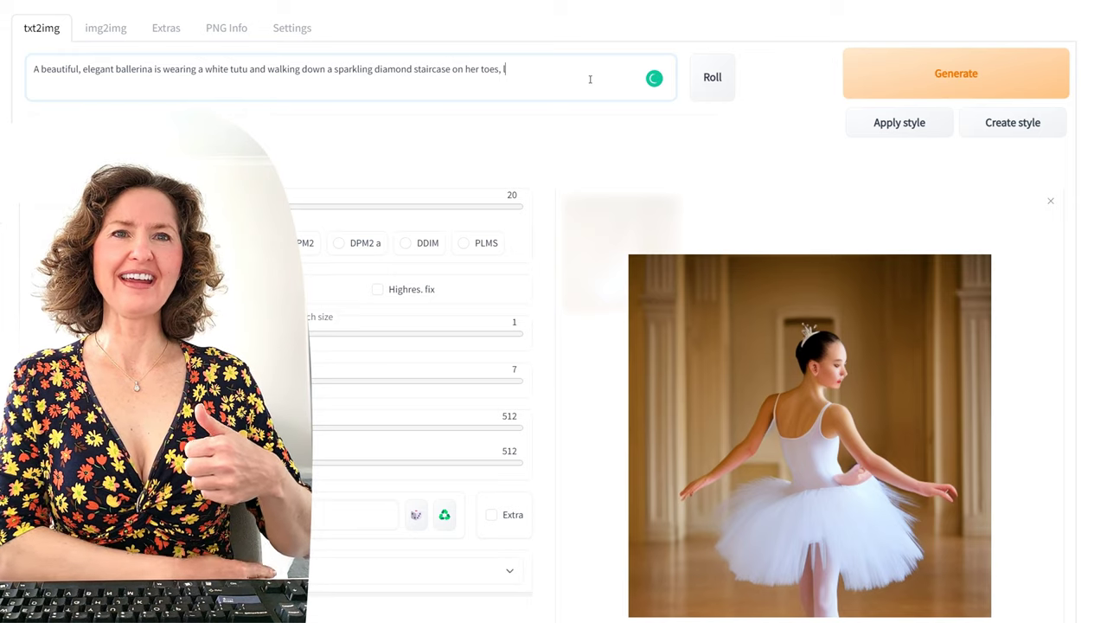
{"action": "type", "text": "eonar"}
{"action": "left_click", "coordinate": [923, 82]}
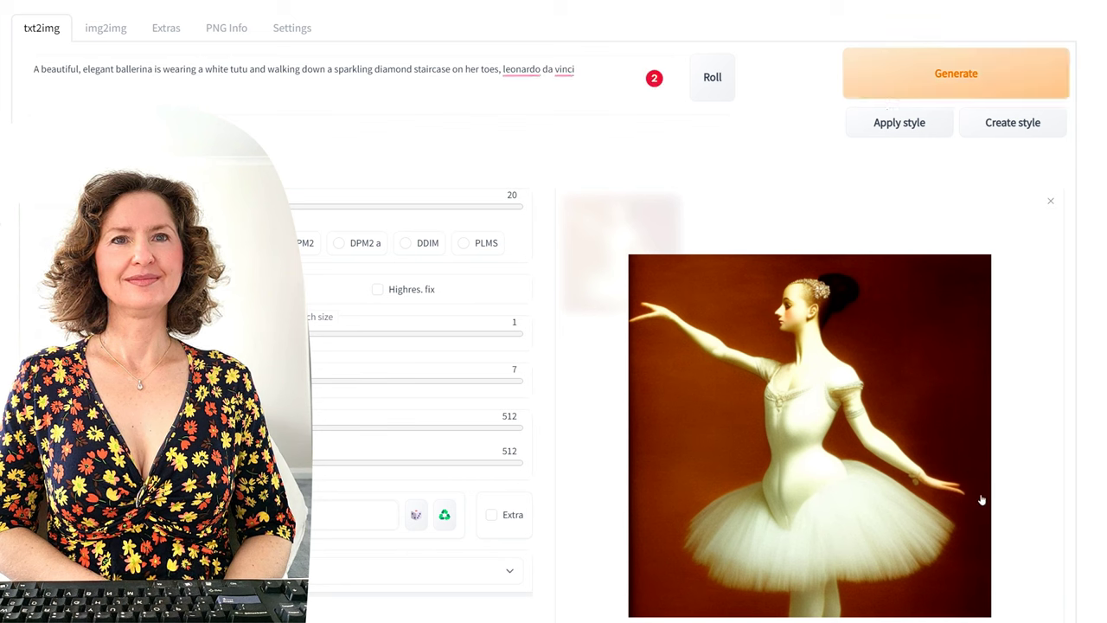
{"action": "left_click", "coordinate": [917, 60]}
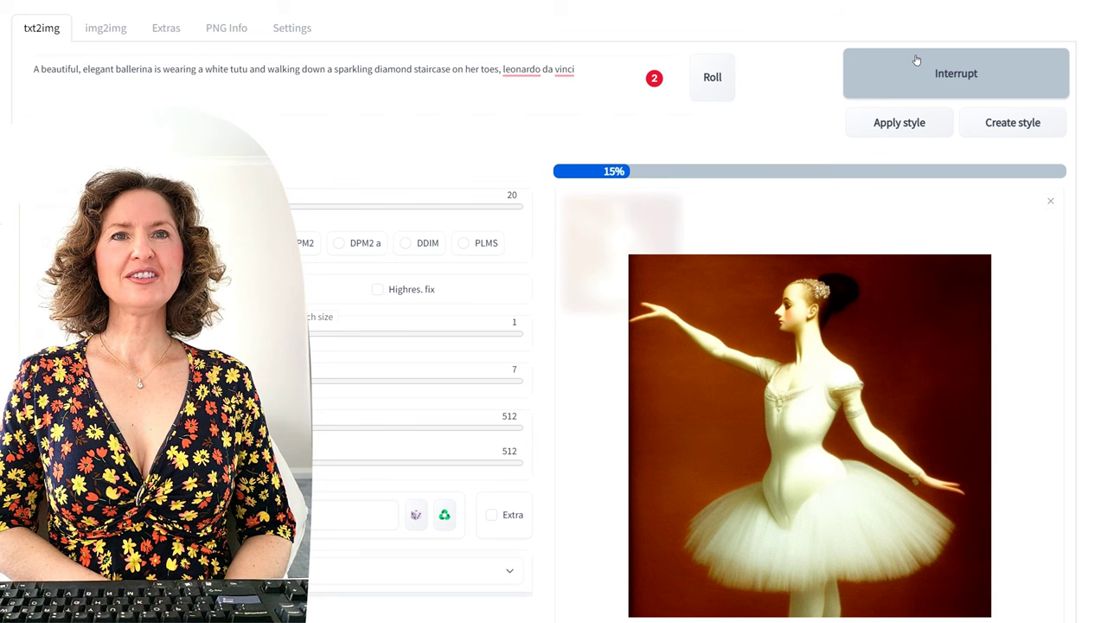
{"action": "left_click", "coordinate": [924, 63]}
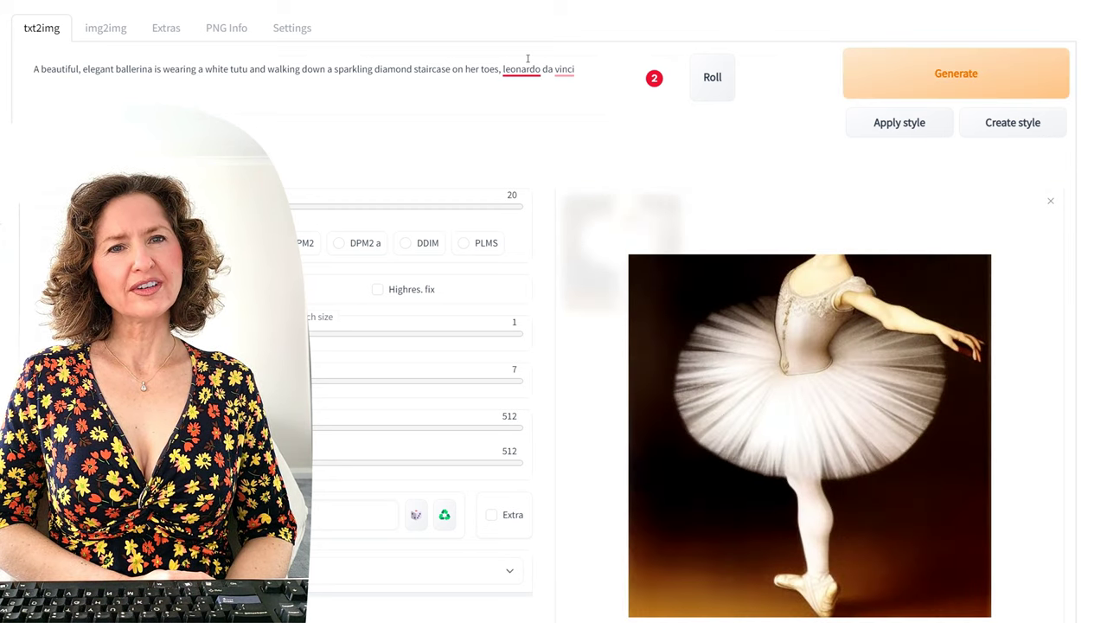
{"action": "left_click_drag", "start_coordinate": [576, 69], "coordinate": [31, 29]}
{"action": "key", "text": "BackSpace"}
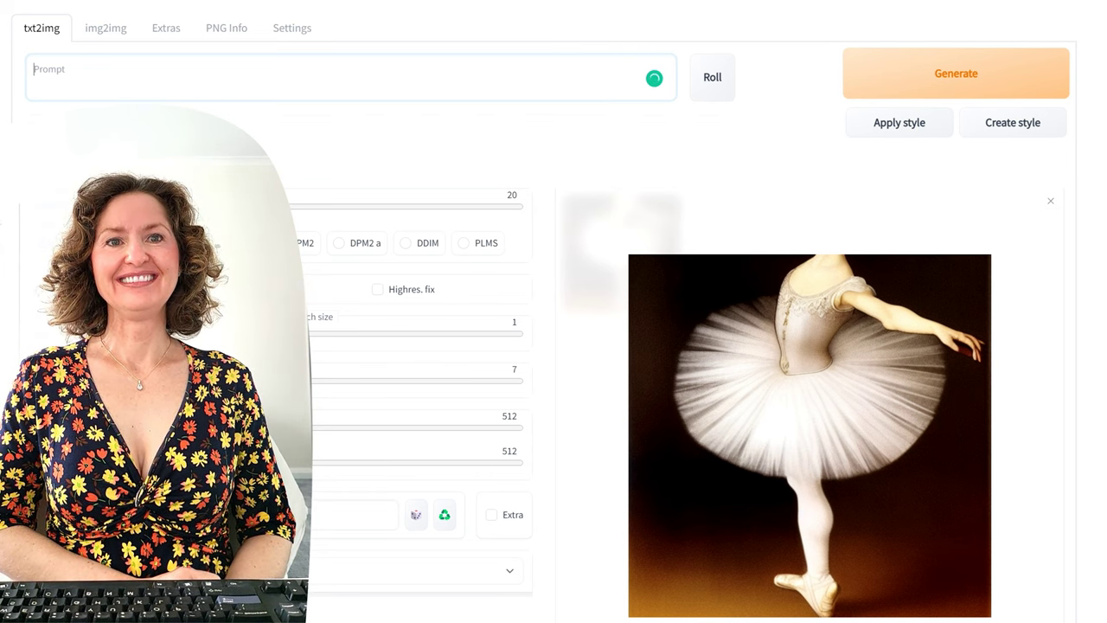
Step: Generate 'a man standing in a city, van gogh', then change it to 'car driving' and regenerate twice
{"action": "type", "text": "a"}
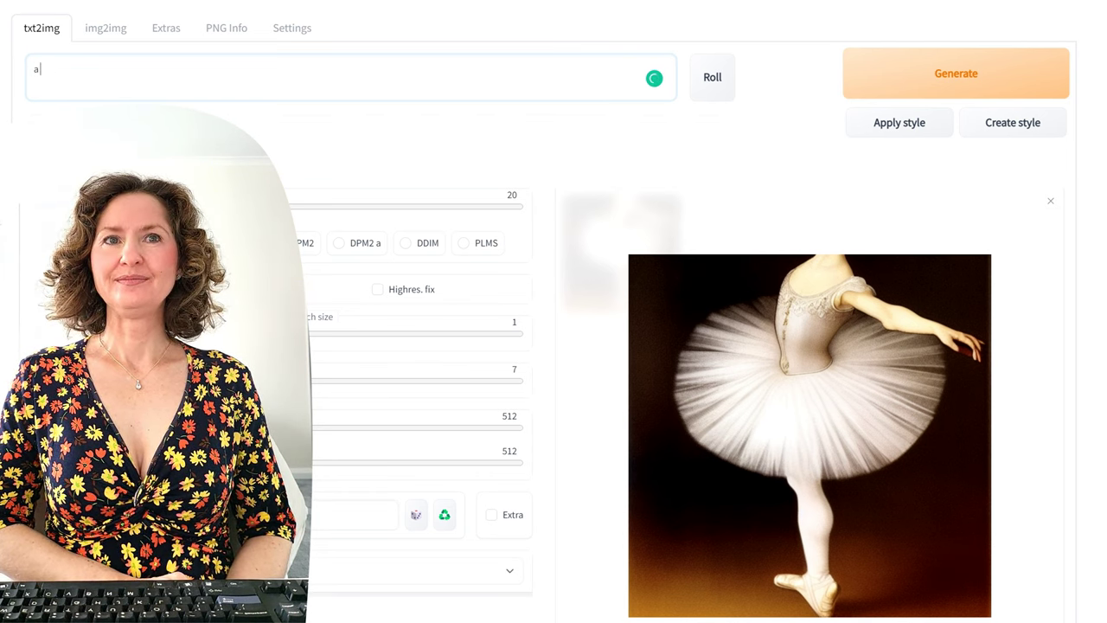
{"action": "type", "text": " man st"}
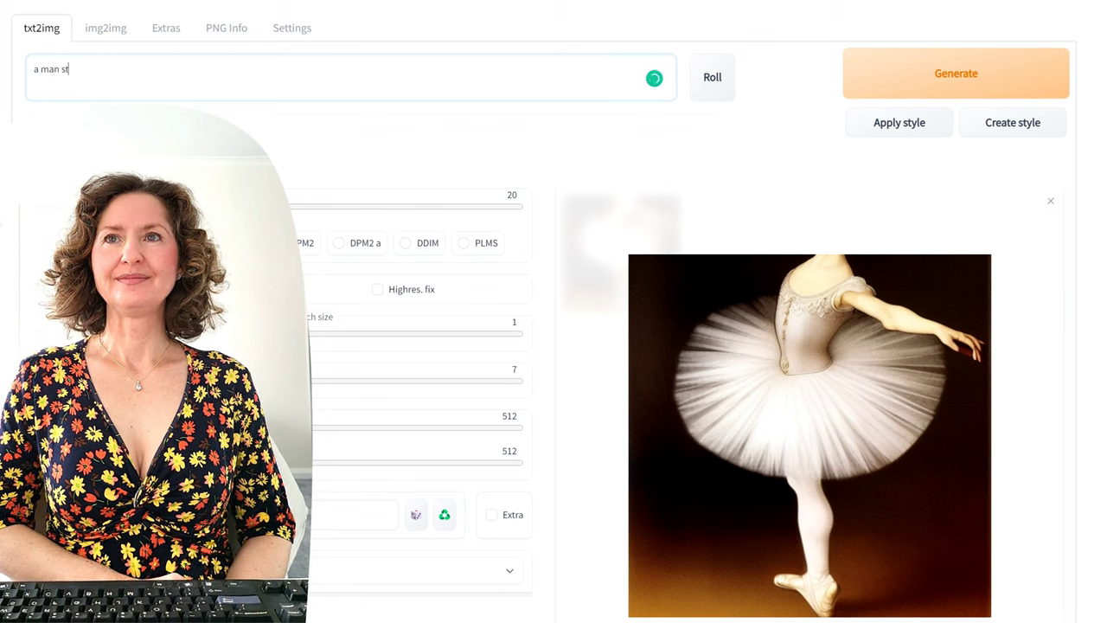
{"action": "type", "text": "anding in a"}
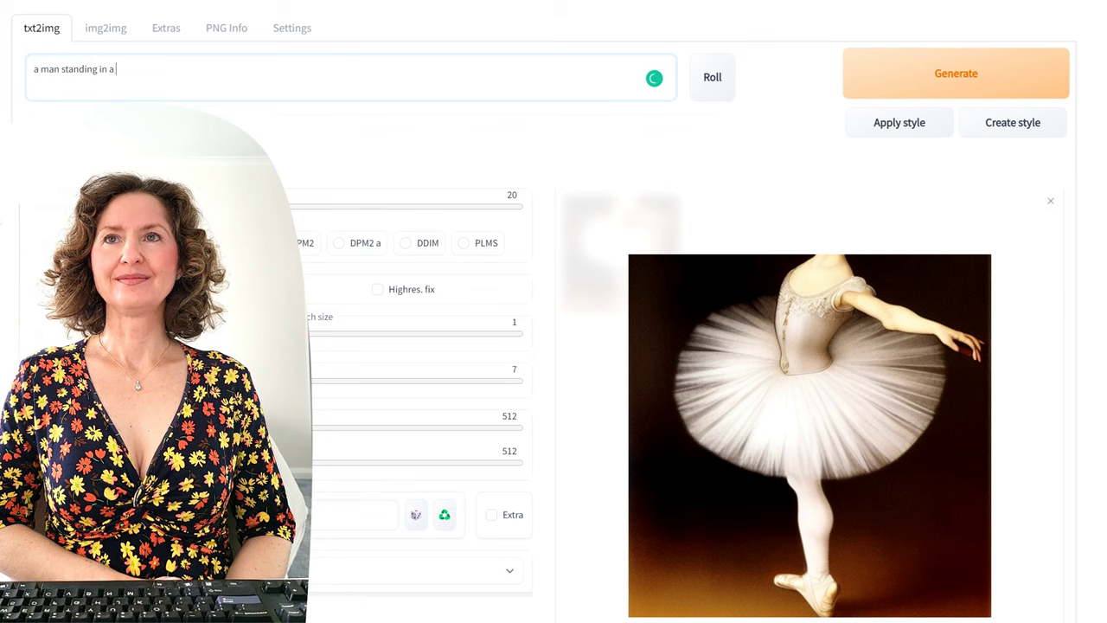
{"action": "type", "text": " city, van gogh"}
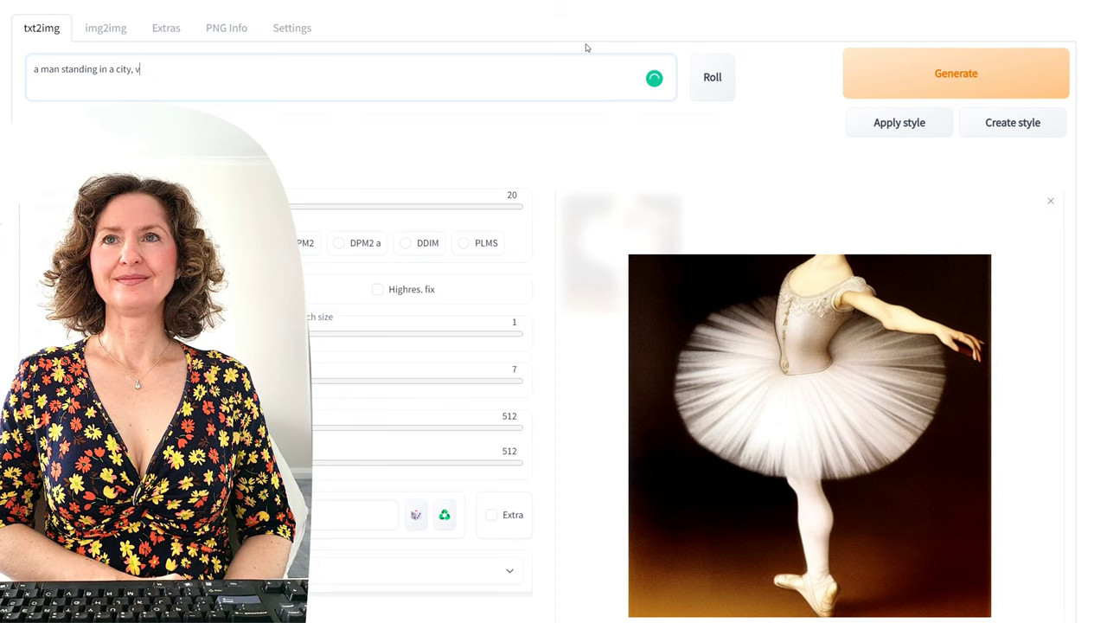
{"action": "left_click", "coordinate": [951, 63]}
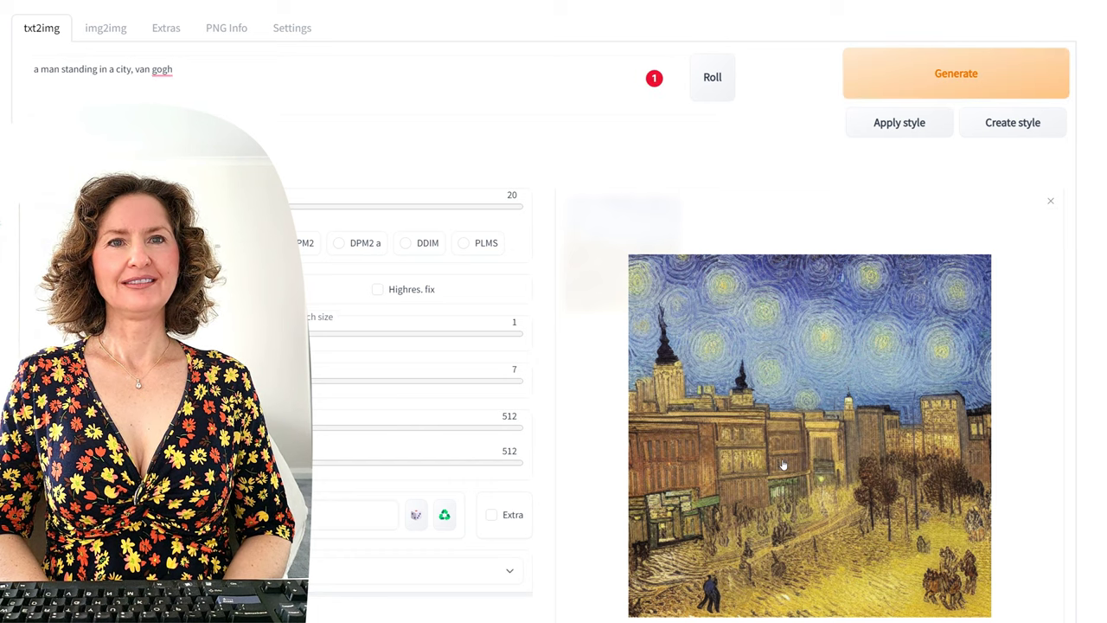
{"action": "left_click_drag", "start_coordinate": [39, 70], "coordinate": [98, 71]}
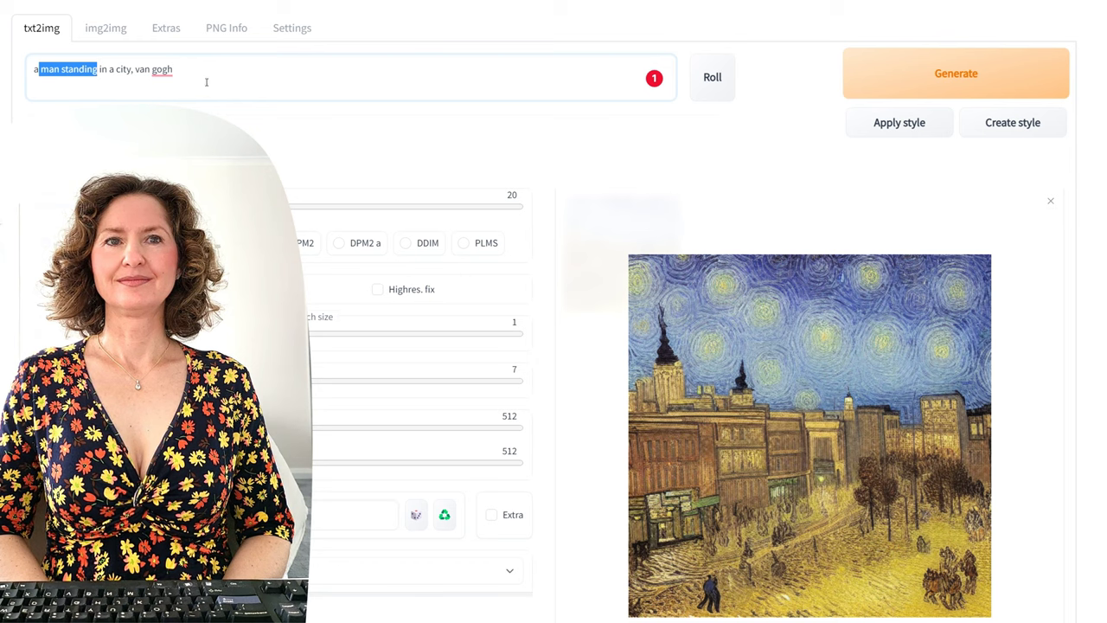
{"action": "type", "text": "car"}
{"action": "type", "text": " driving"}
{"action": "left_click", "coordinate": [930, 74]}
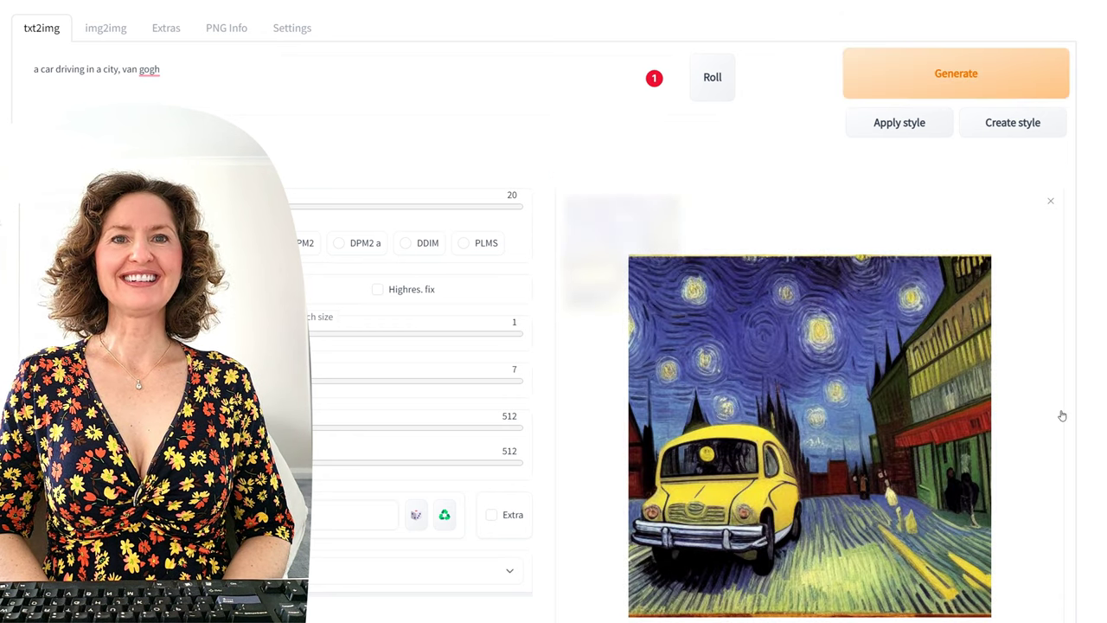
{"action": "left_click", "coordinate": [1008, 82]}
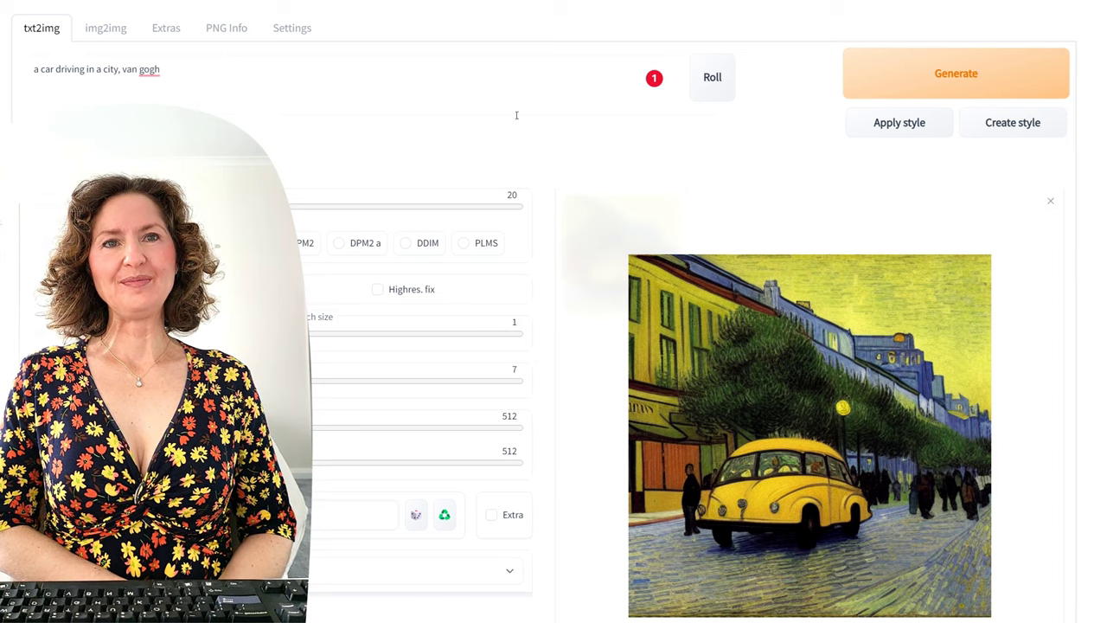
Step: Replace 'van gogh' with '1950s' and generate a black-and-white vintage street scene
{"action": "left_click", "coordinate": [325, 69]}
{"action": "left_click_drag", "start_coordinate": [162, 69], "coordinate": [122, 69]}
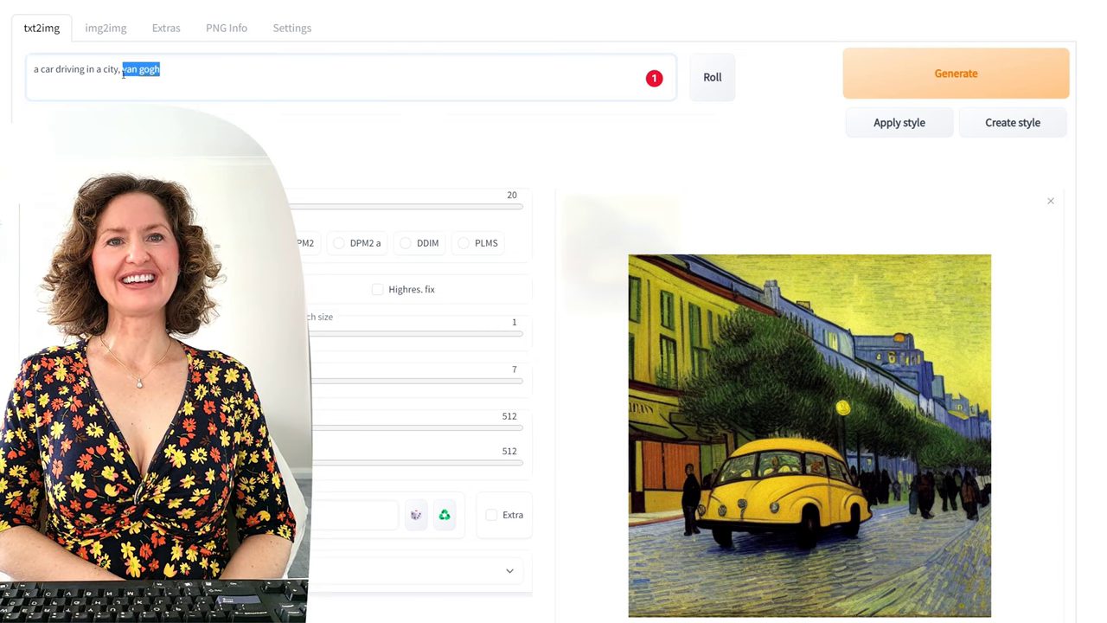
{"action": "type", "text": "1950s"}
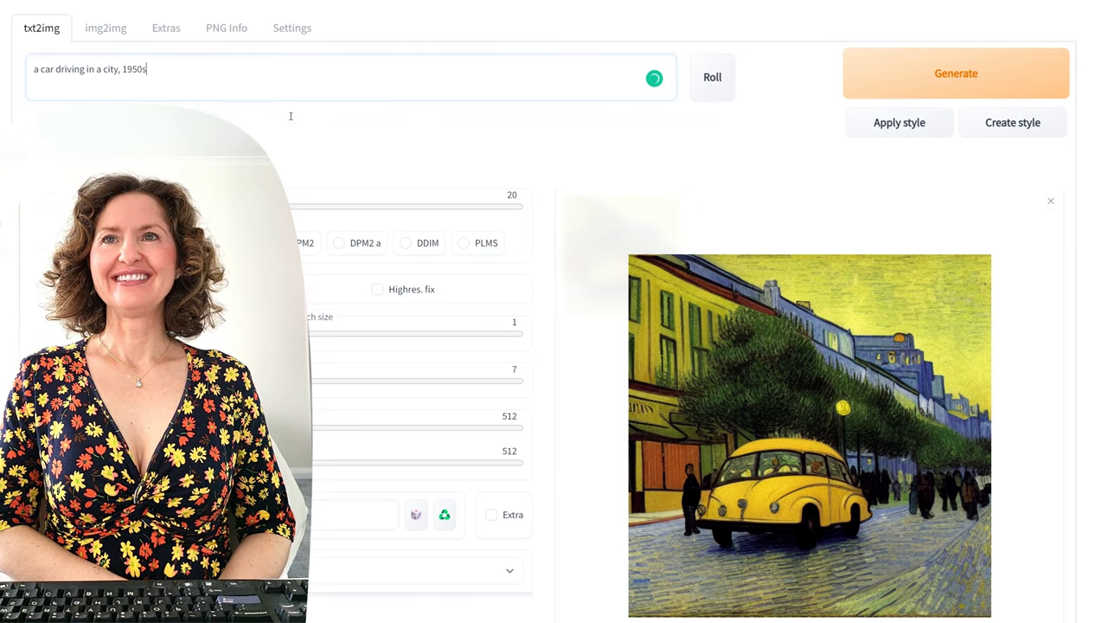
{"action": "left_click", "coordinate": [996, 67]}
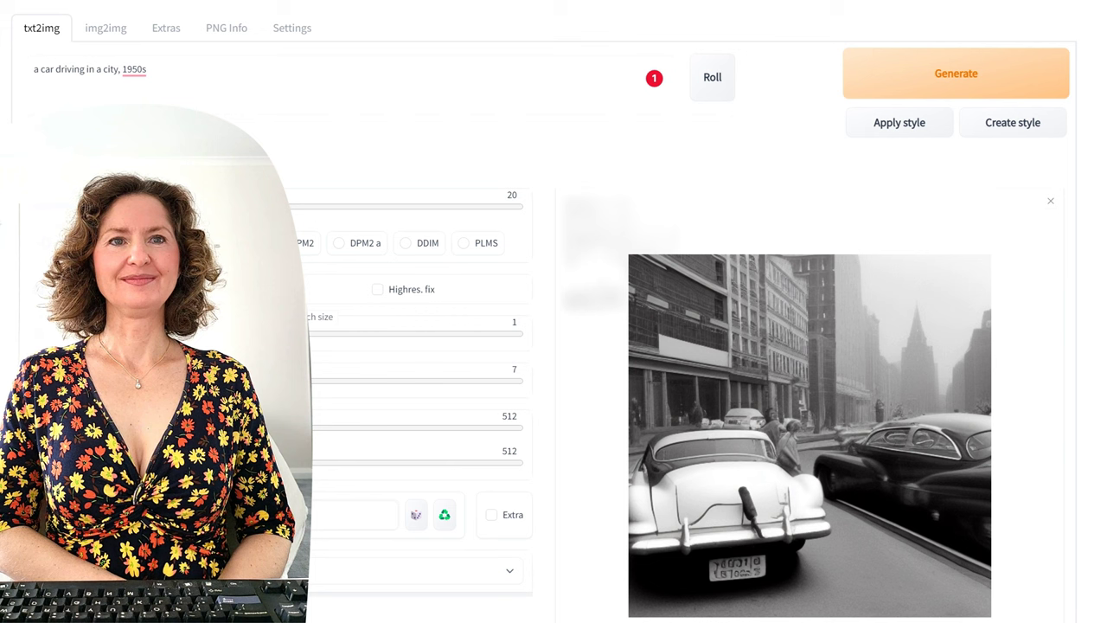
Step: Select all of the old car prompt and delete it
{"action": "left_click", "coordinate": [256, 92]}
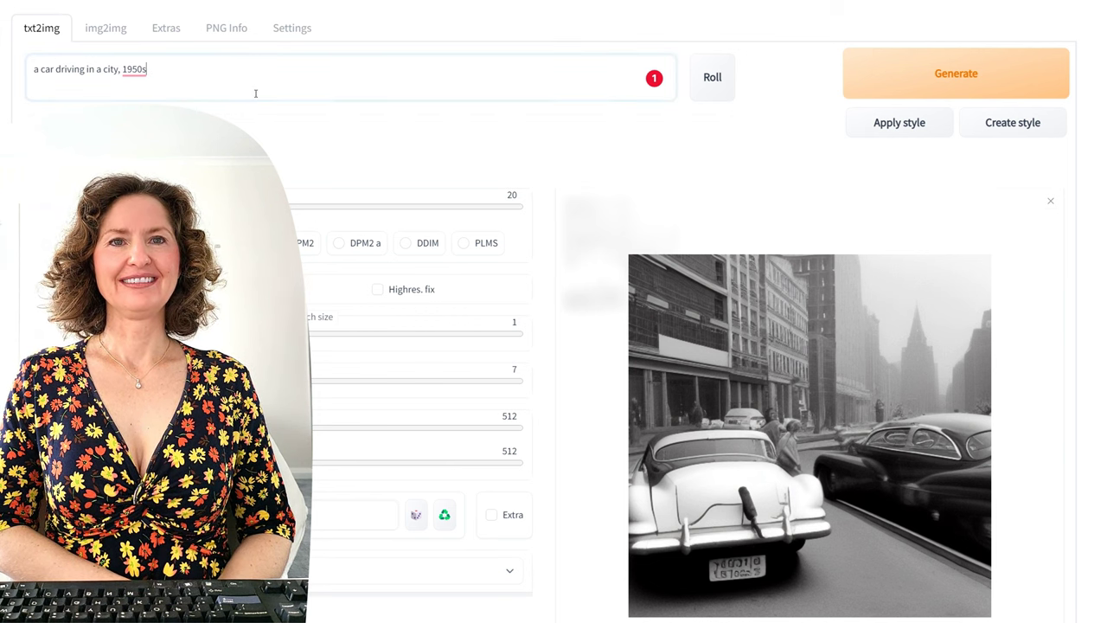
{"action": "key", "text": "ctrl+a"}
{"action": "key", "text": "BackSpace"}
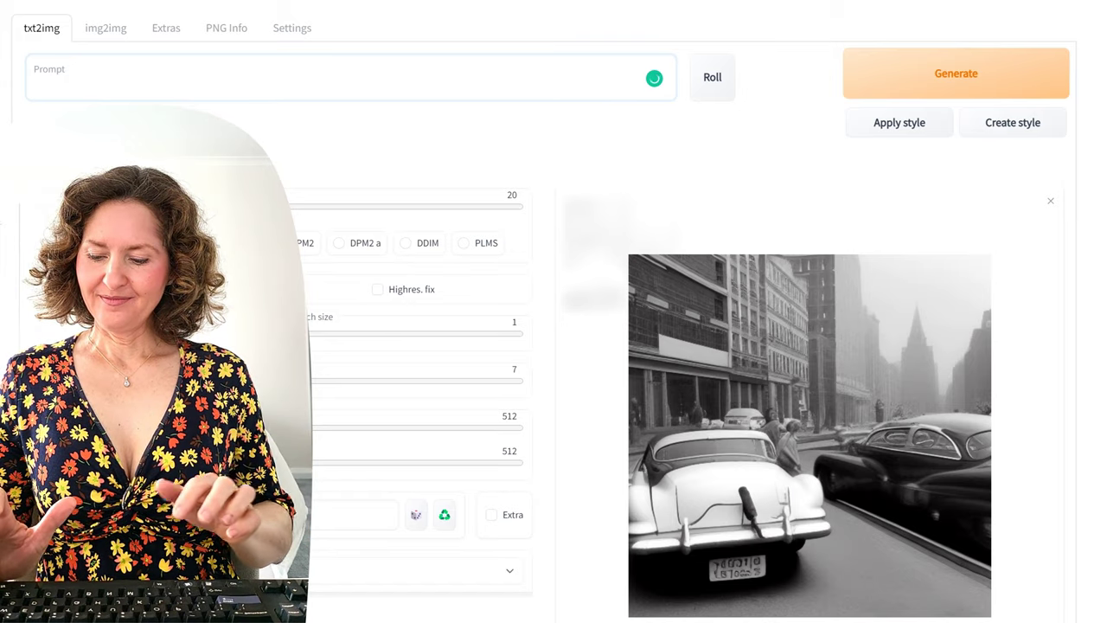
Step: Enter 'Two girls picking up sea shells on a beach with seagulls flying around them' and generate twice
{"action": "type", "text": "A seagull"}
{"action": "key", "text": "BackSpace"}
{"action": "key", "text": "BackSpace"}
{"action": "key", "text": "BackSpace"}
{"action": "key", "text": "BackSpace"}
{"action": "key", "text": "BackSpace"}
{"action": "key", "text": "BackSpace"}
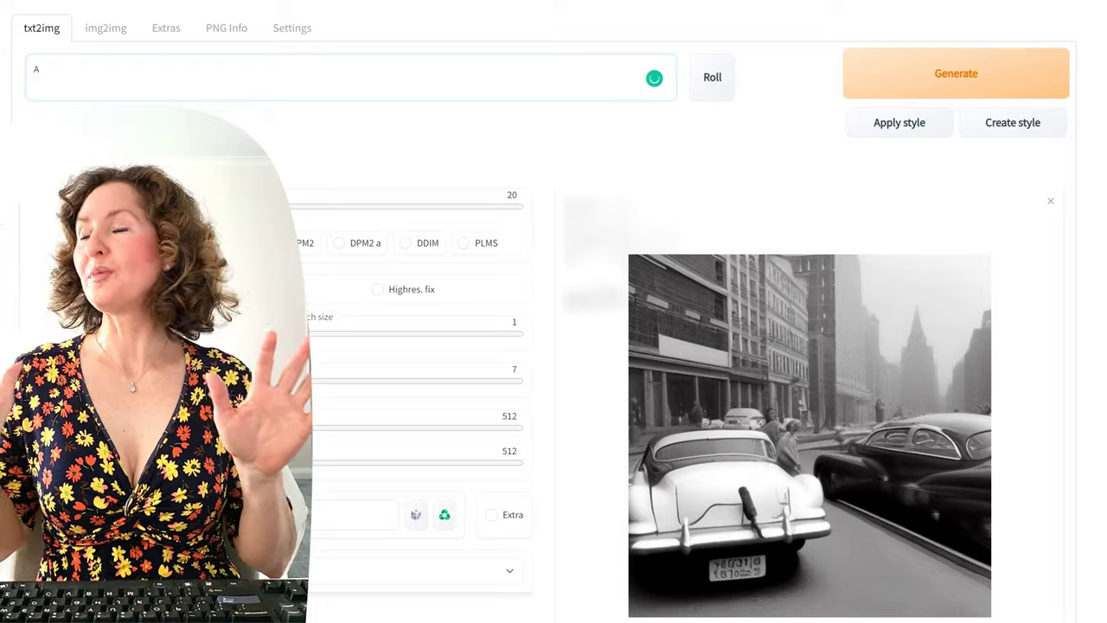
{"action": "key", "text": "BackSpace"}
{"action": "type", "text": "Two girl"}
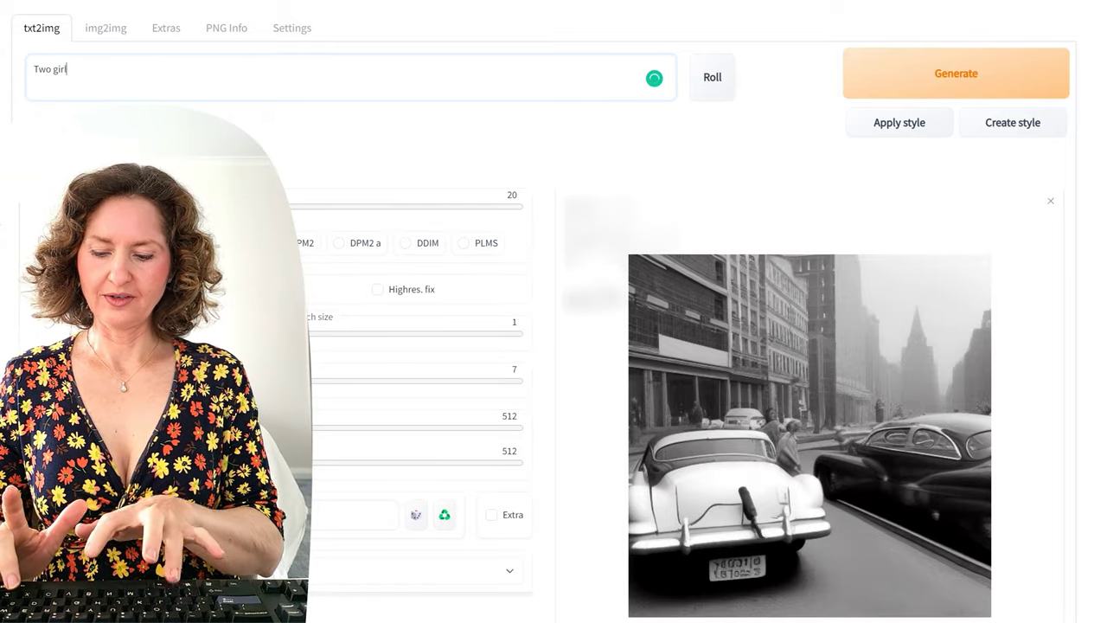
{"action": "type", "text": "s picking"}
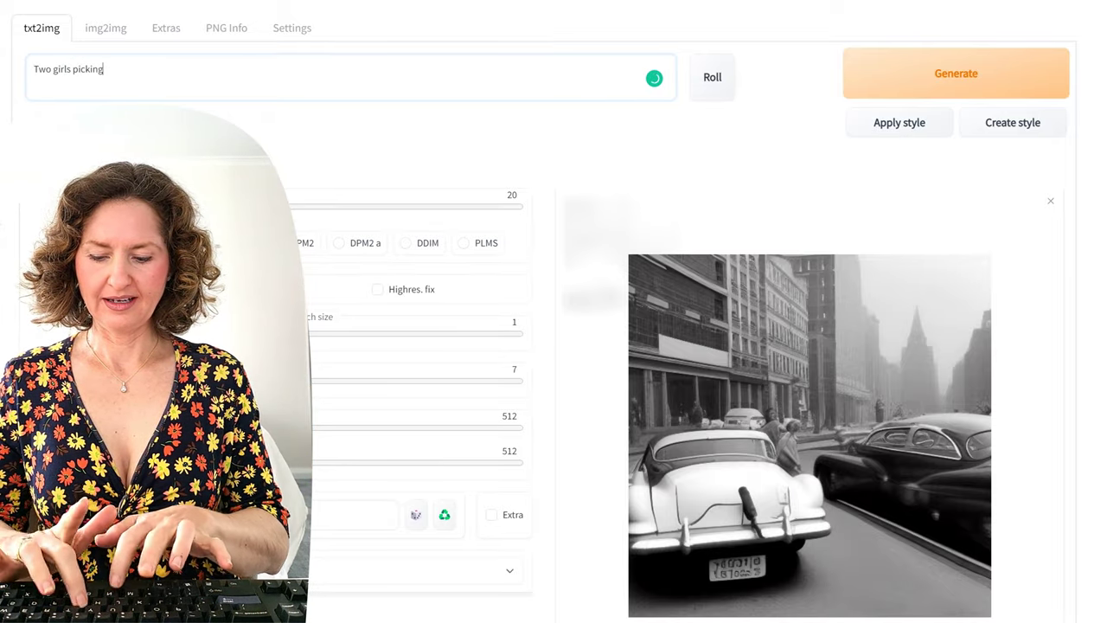
{"action": "type", "text": " up sea"}
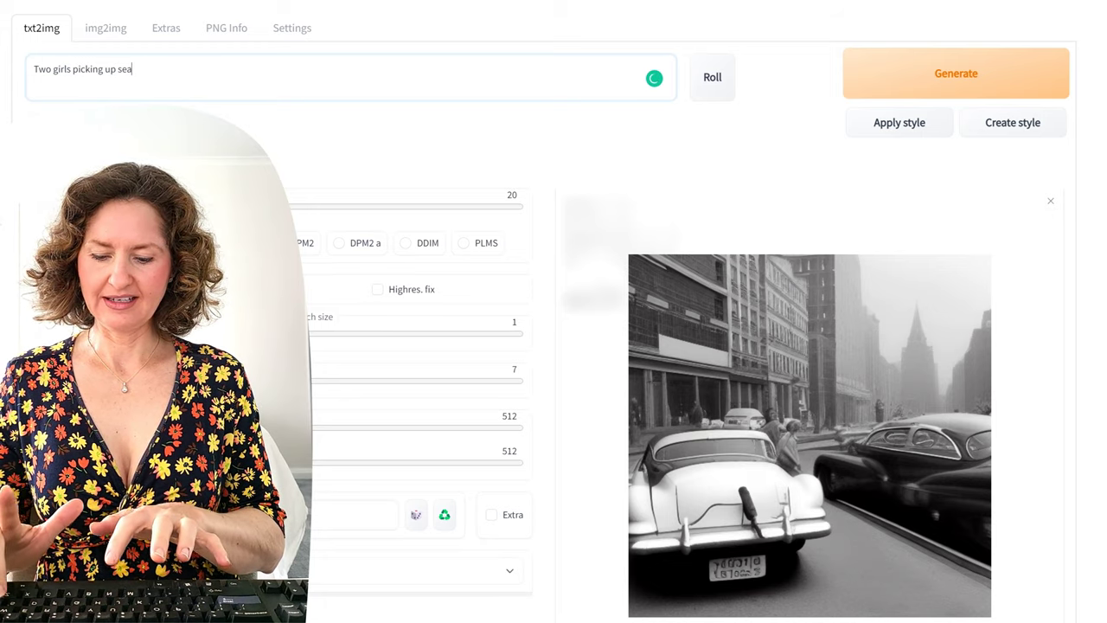
{"action": "type", "text": " shells on"}
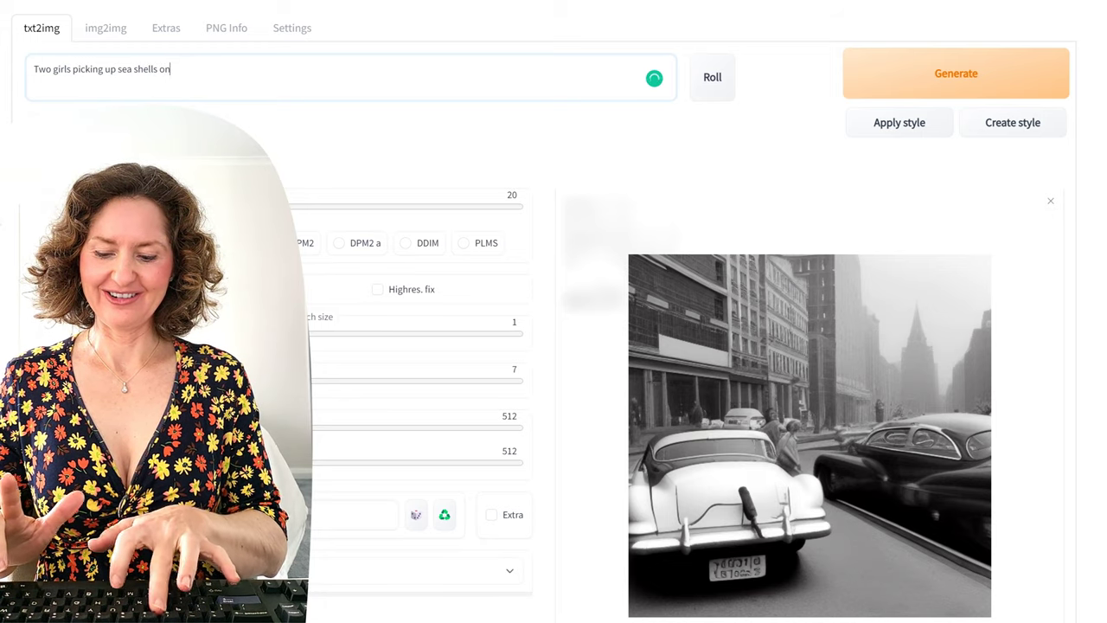
{"action": "type", "text": " a beach wi"}
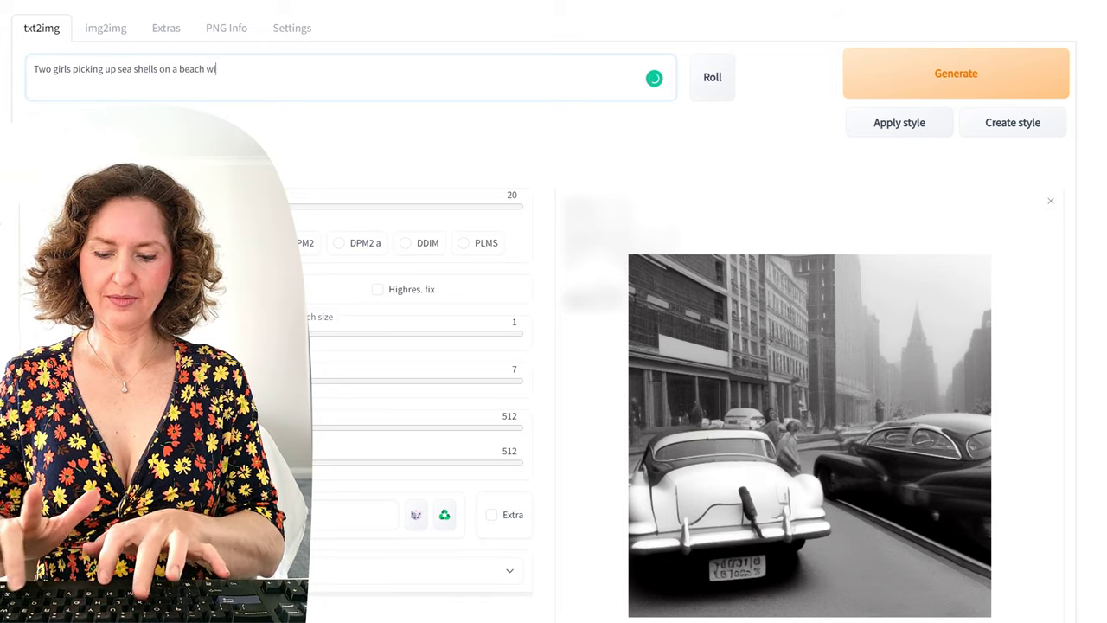
{"action": "type", "text": "th seagu"}
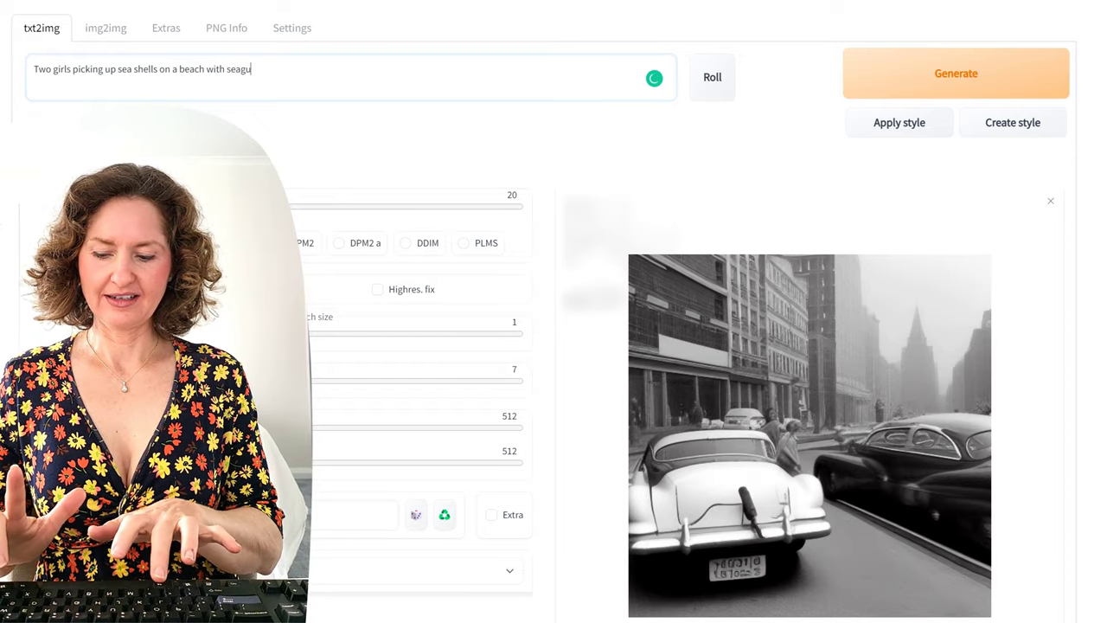
{"action": "type", "text": "lls fly"}
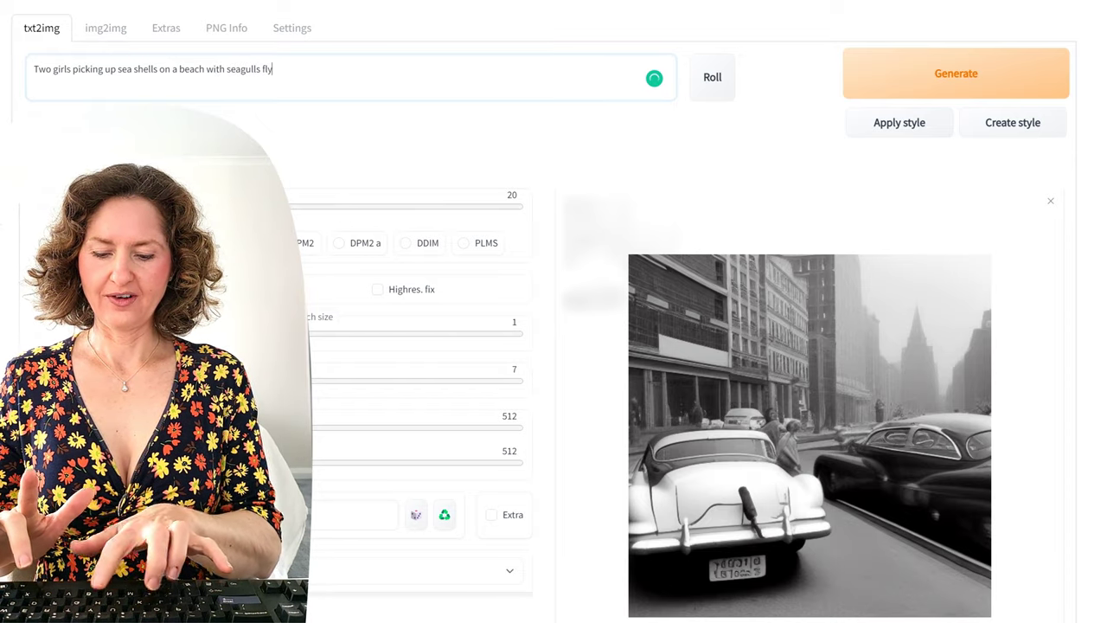
{"action": "type", "text": "ing around them"}
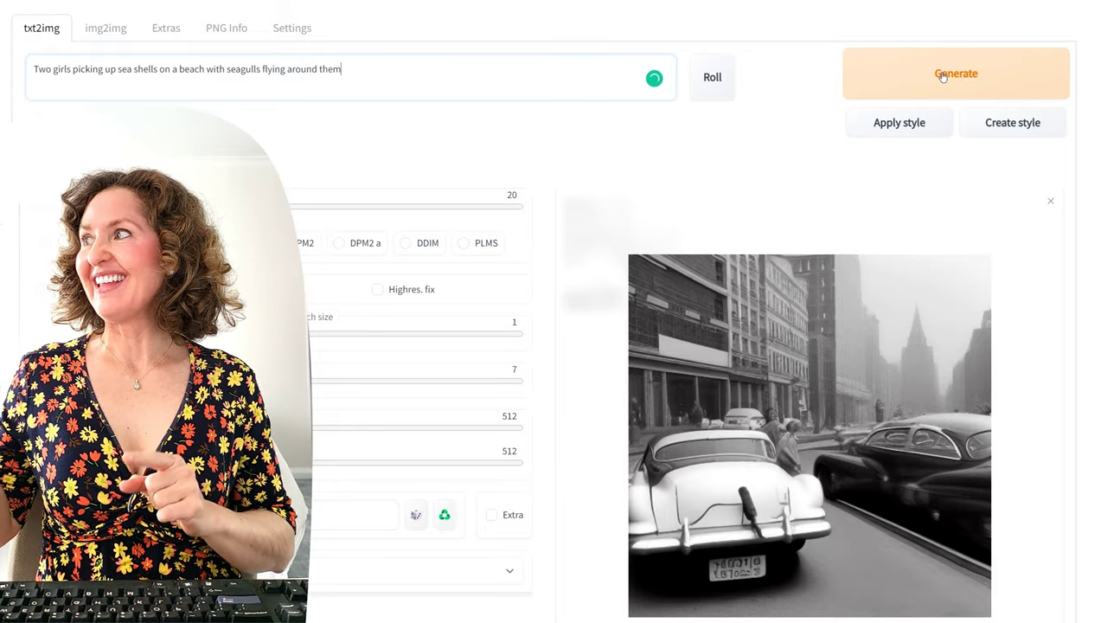
{"action": "left_click", "coordinate": [941, 78]}
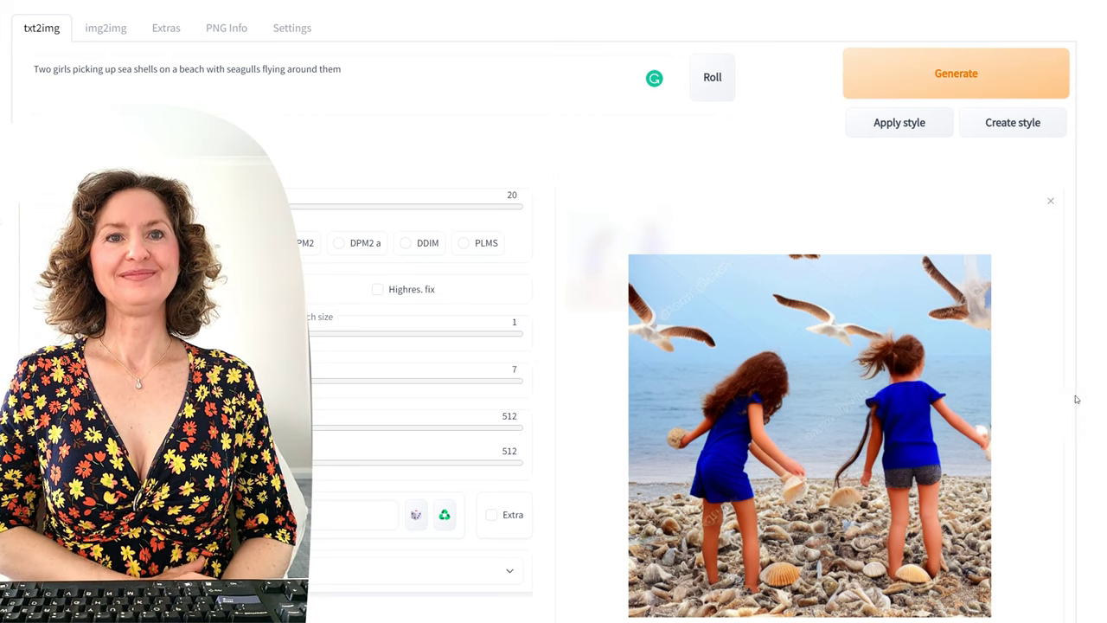
{"action": "key", "text": "ctrl+Return"}
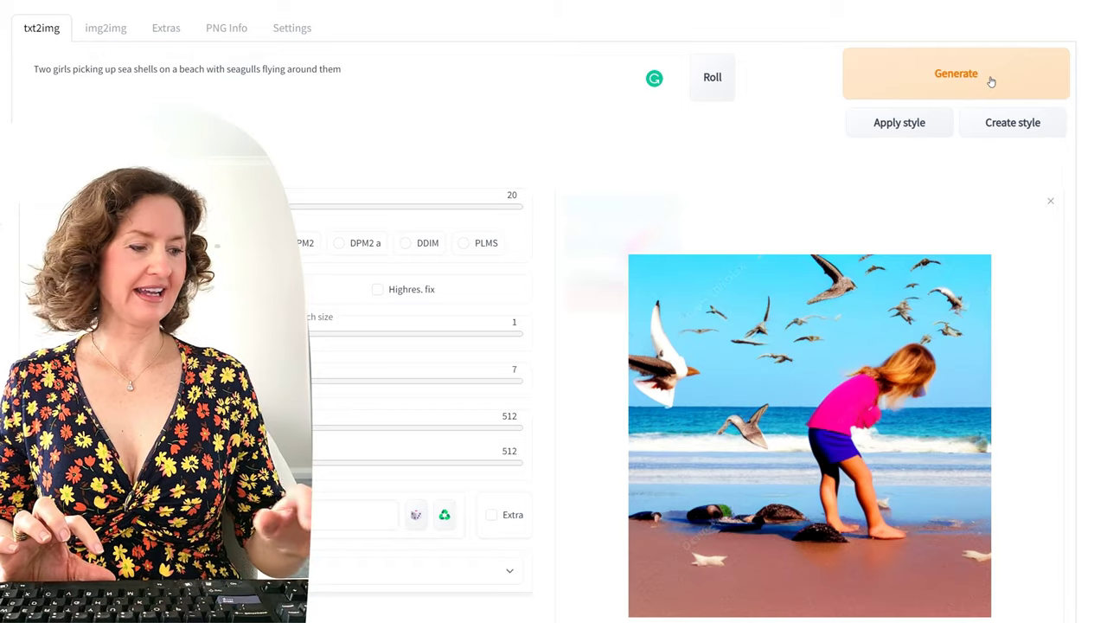
Step: Swap 'girls' for 'ladies' and append 'robert hagan' at the end of the prompt
{"action": "left_click", "coordinate": [69, 69]}
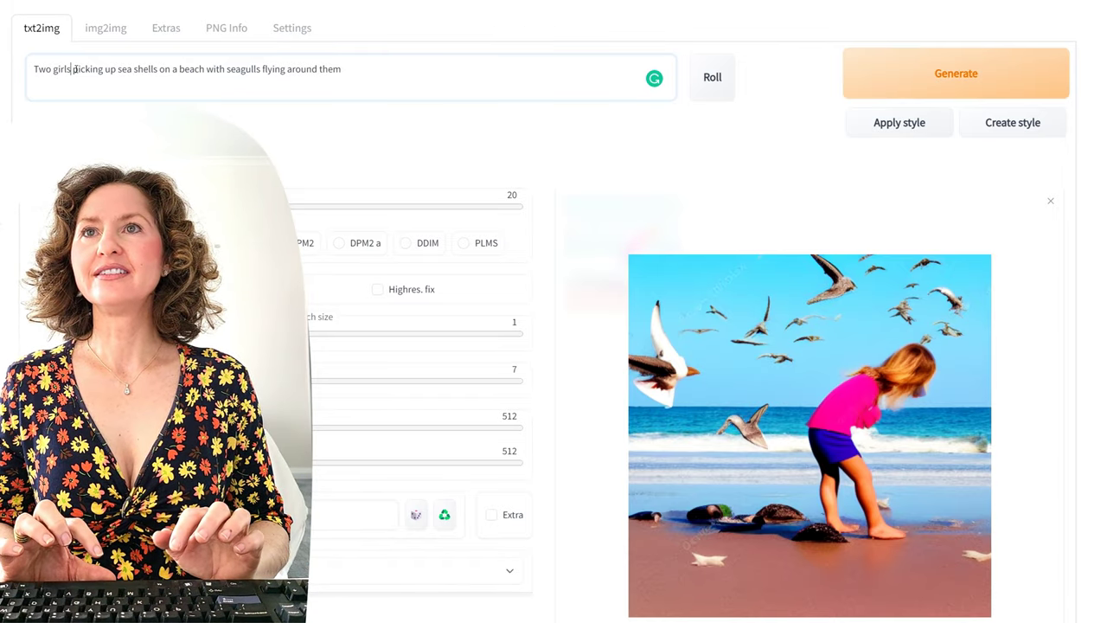
{"action": "key", "text": "BackSpace"}
{"action": "key", "text": "BackSpace"}
{"action": "key", "text": "BackSpace"}
{"action": "key", "text": "BackSpace"}
{"action": "key", "text": "BackSpace"}
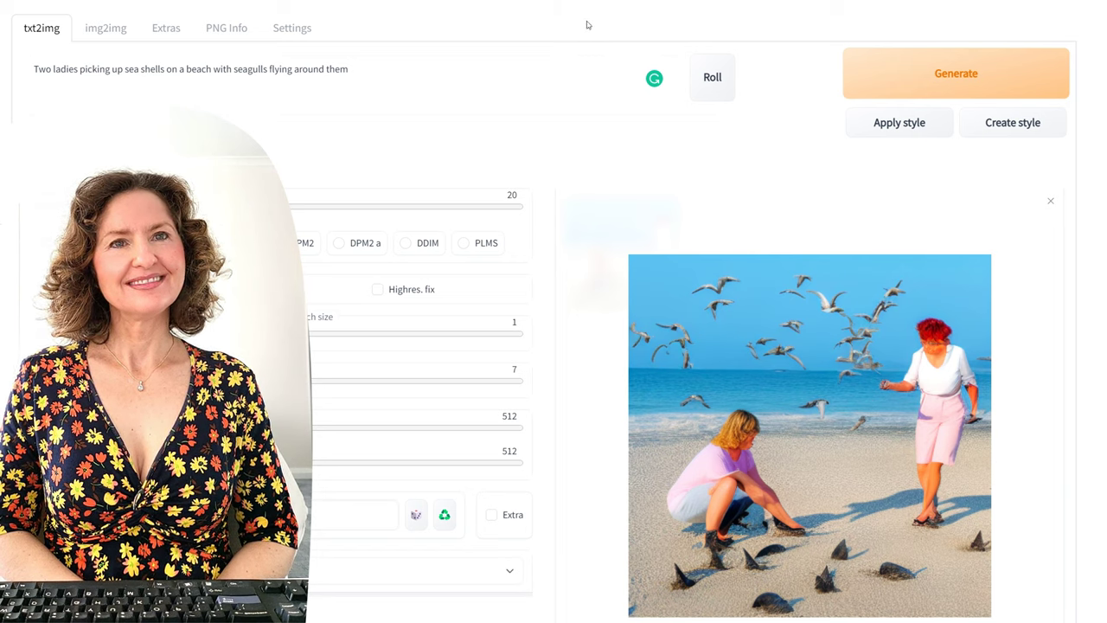
{"action": "left_click", "coordinate": [539, 85]}
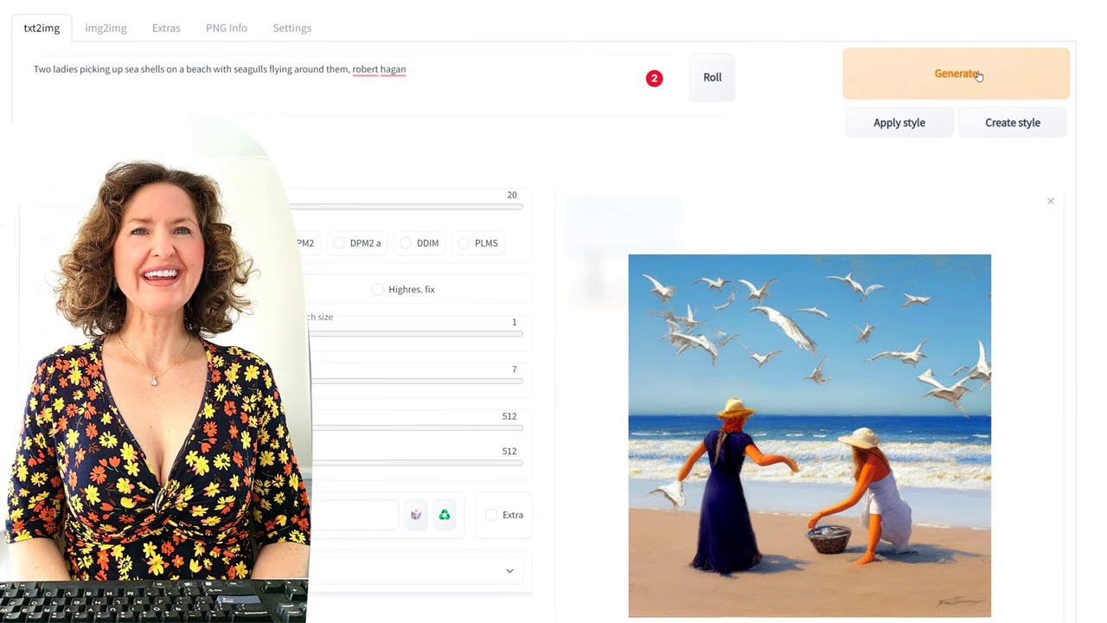
Step: Generate two Robert Hagan beach paintings, then add 'with pink dresses' after 'ladies'
{"action": "left_click", "coordinate": [1029, 65]}
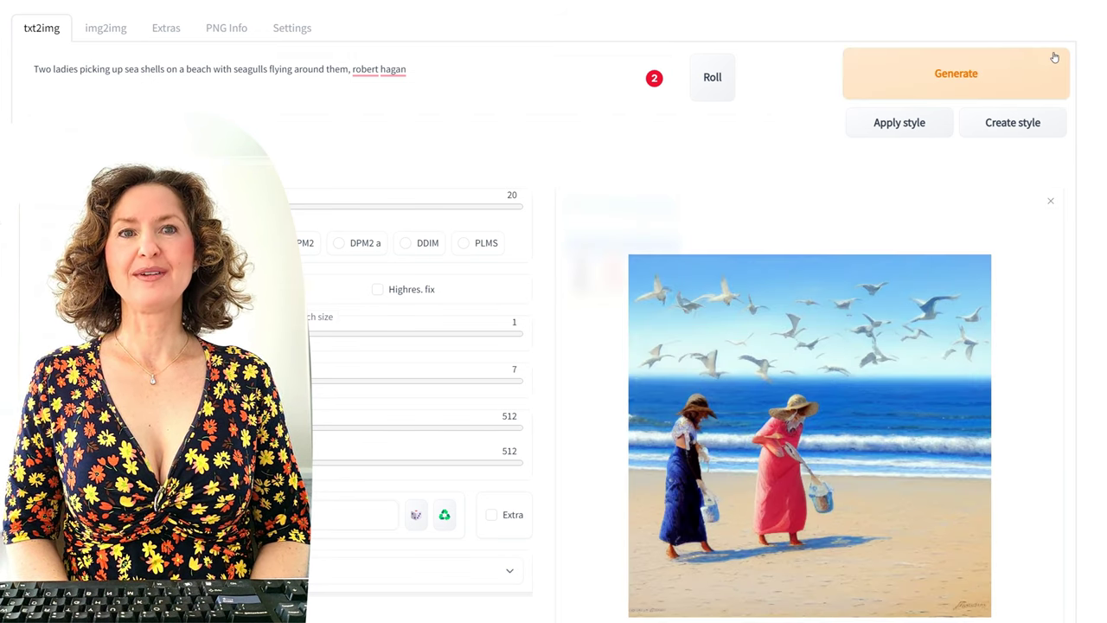
{"action": "left_click", "coordinate": [1020, 77]}
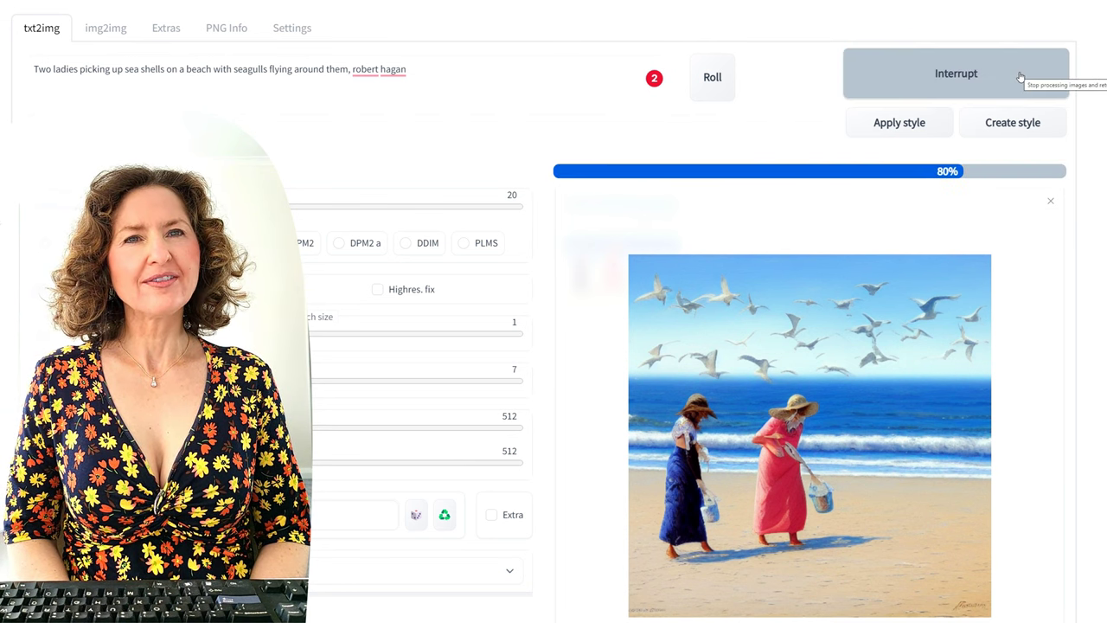
{"action": "left_click", "coordinate": [79, 69]}
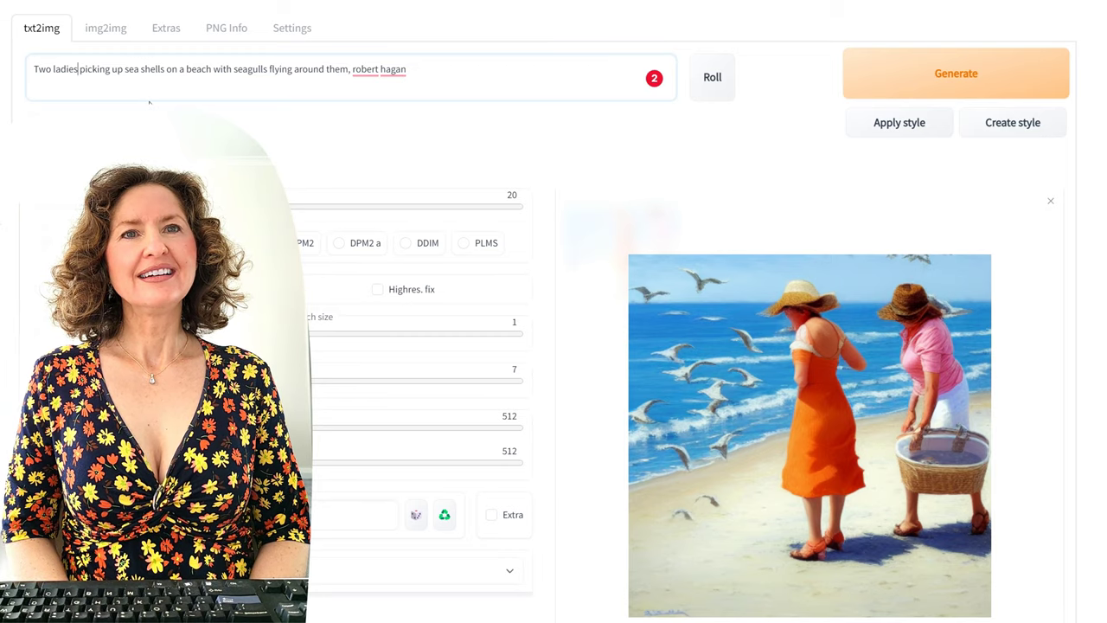
{"action": "type", "text": "with"}
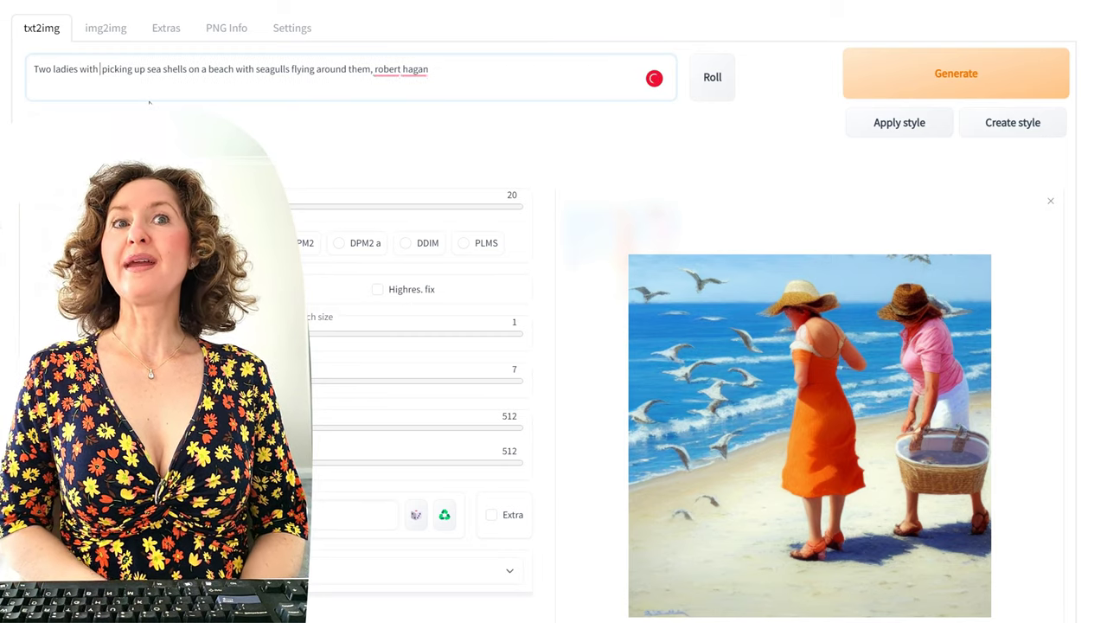
{"action": "type", "text": " pink dress"}
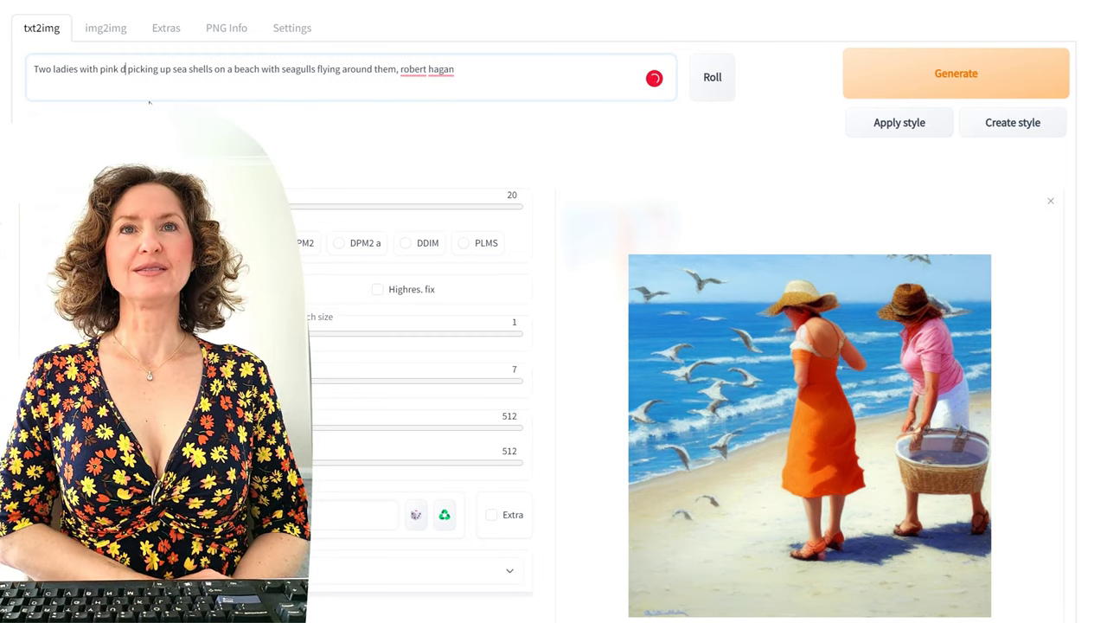
{"action": "type", "text": "ess"}
Step: Generate two pink-dress variations, then delete the 'ladies with pink dresses' wording
{"action": "left_click", "coordinate": [906, 87]}
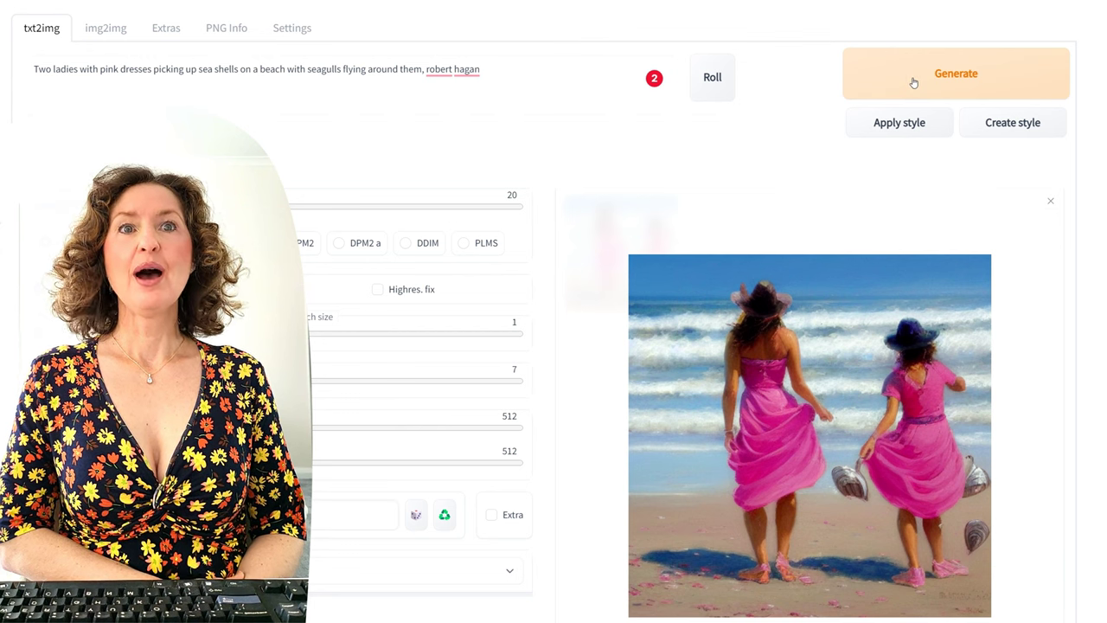
{"action": "left_click", "coordinate": [914, 79]}
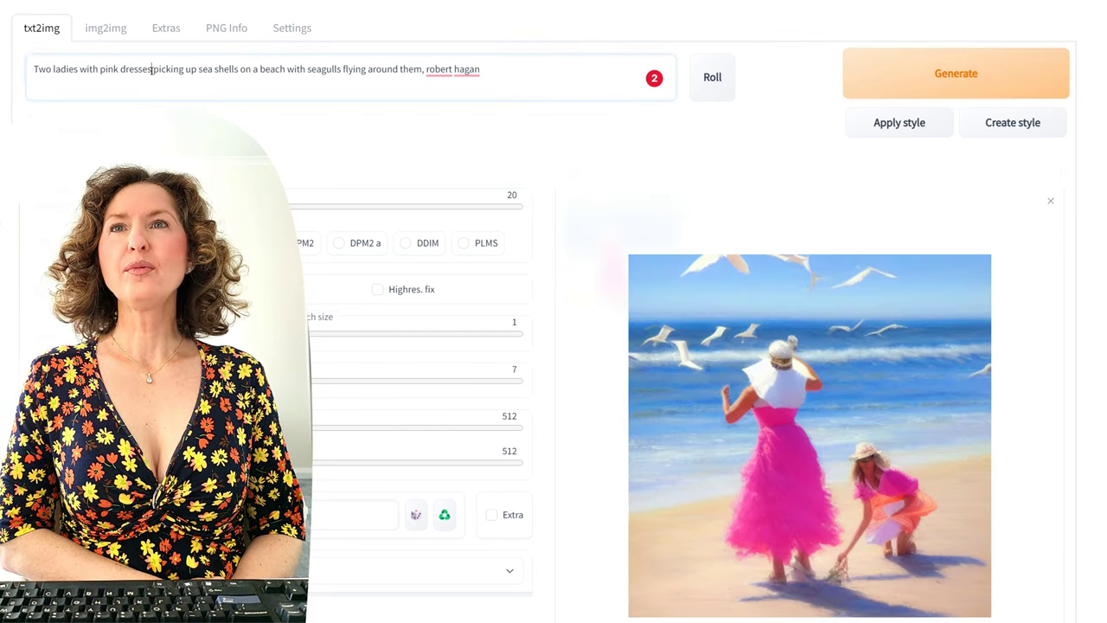
{"action": "left_click_drag", "start_coordinate": [153, 69], "coordinate": [60, 69]}
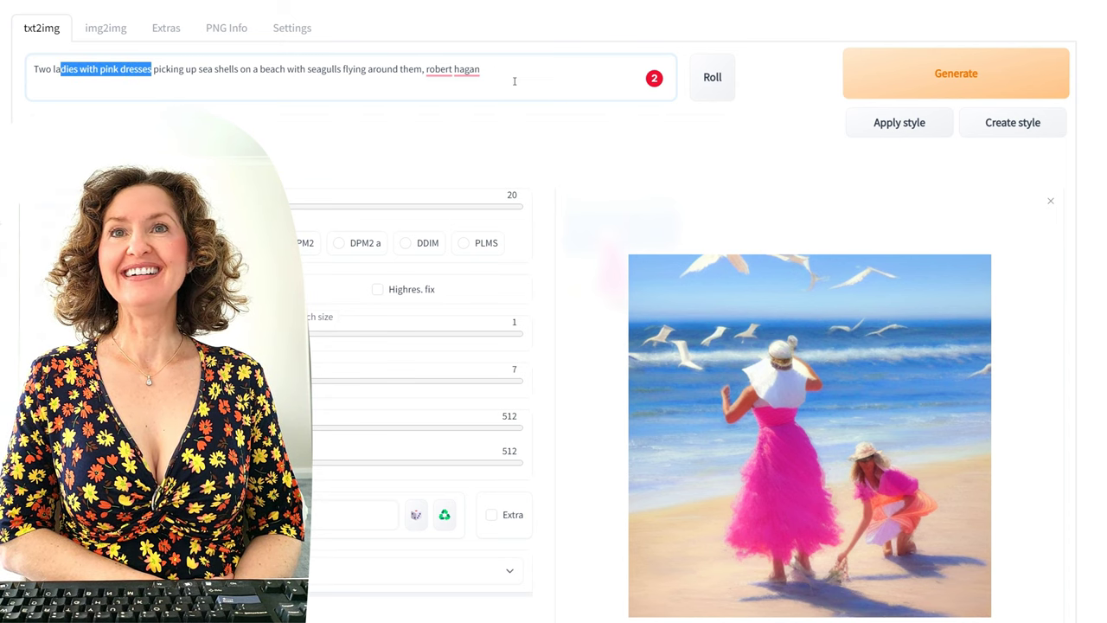
{"action": "key", "text": "BackSpace"}
{"action": "key", "text": "BackSpace"}
{"action": "key", "text": "BackSpace"}
Step: Put 'ballerinas' into the prompt and generate three two-ballerina beach images
{"action": "type", "text": "ba"}
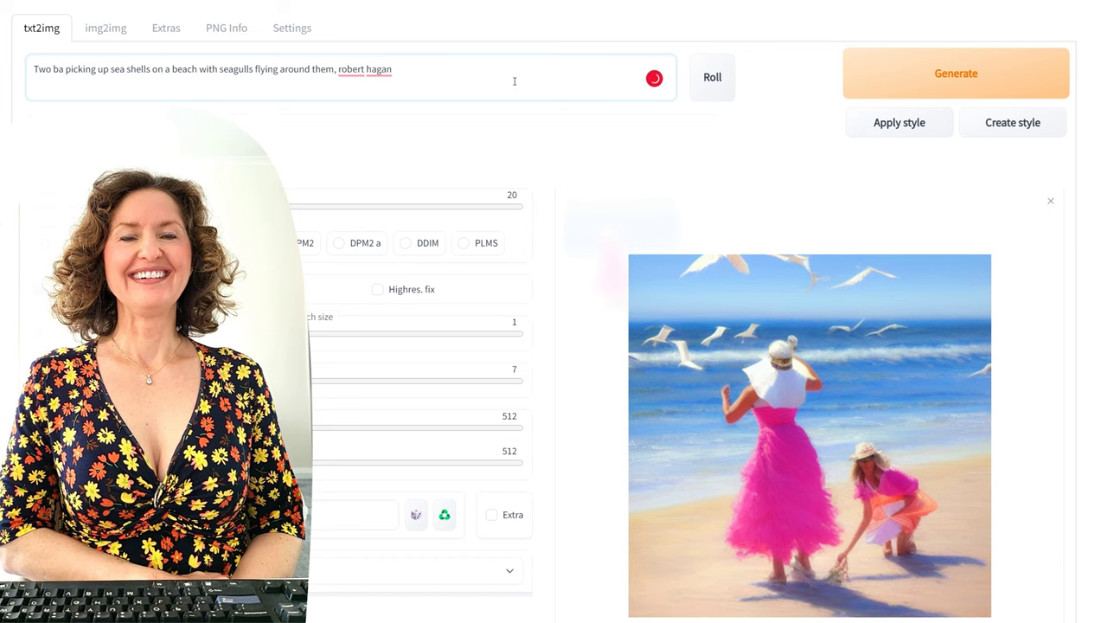
{"action": "type", "text": "llerinas"}
{"action": "key", "text": "ctrl+Return"}
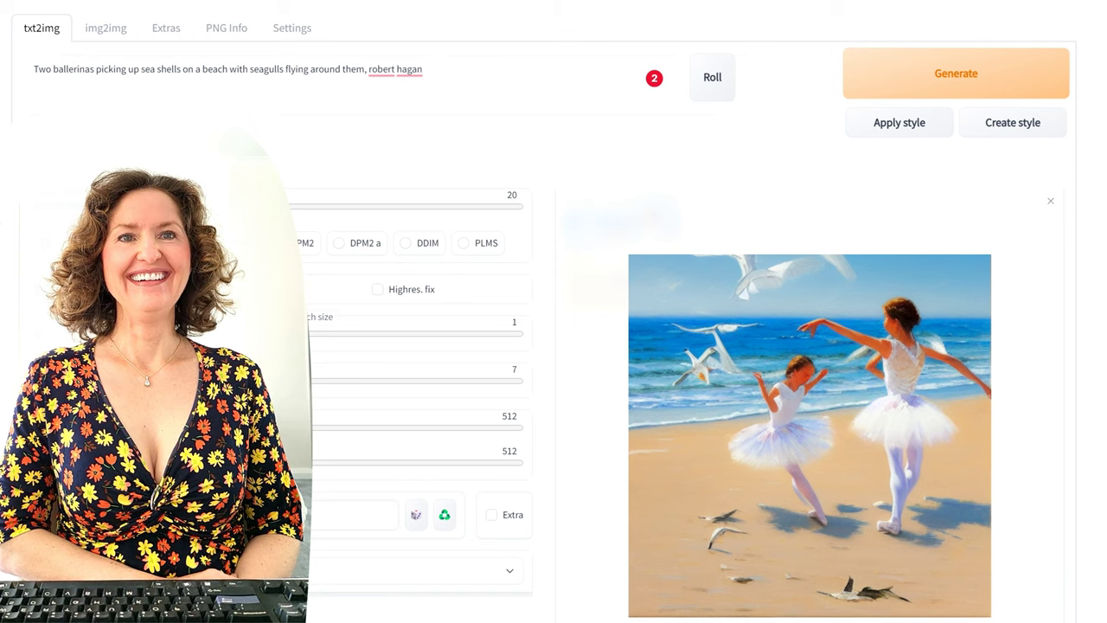
{"action": "left_click", "coordinate": [982, 80]}
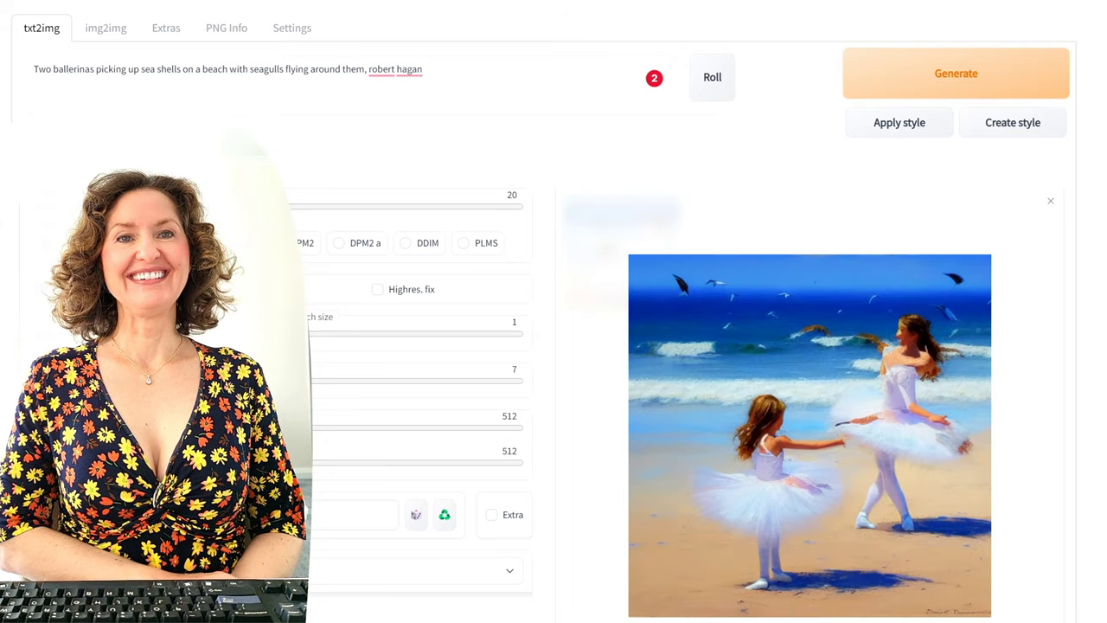
{"action": "left_click", "coordinate": [990, 87]}
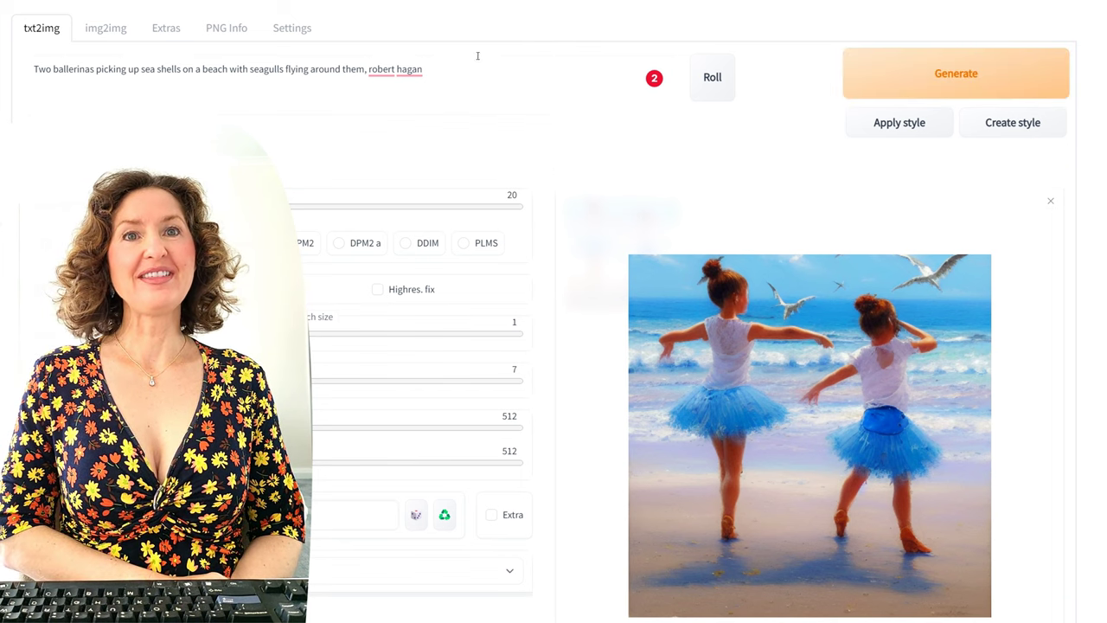
Step: Replace 'robert hagan' with 'van gogh' and generate a swirling-sun Van Gogh scene
{"action": "left_click_drag", "start_coordinate": [424, 69], "coordinate": [369, 69]}
{"action": "type", "text": "van gogh"}
{"action": "left_click", "coordinate": [942, 77]}
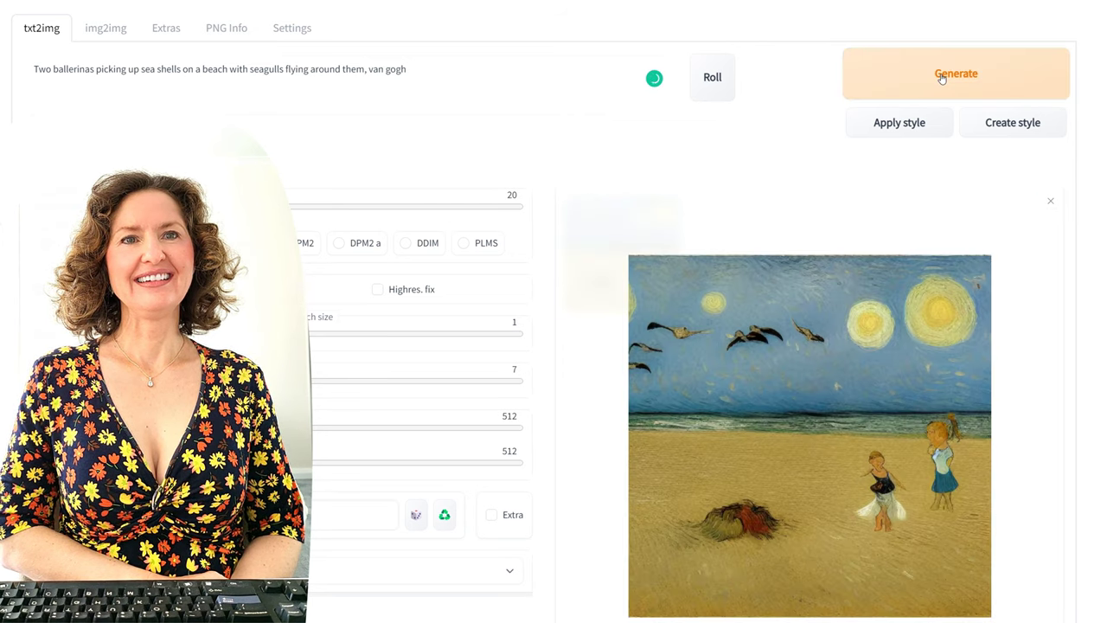
Step: Generate another Van Gogh image, then replace 'van gogh' with 'leonardo da vinci' at the prompt's end
{"action": "left_click", "coordinate": [943, 78]}
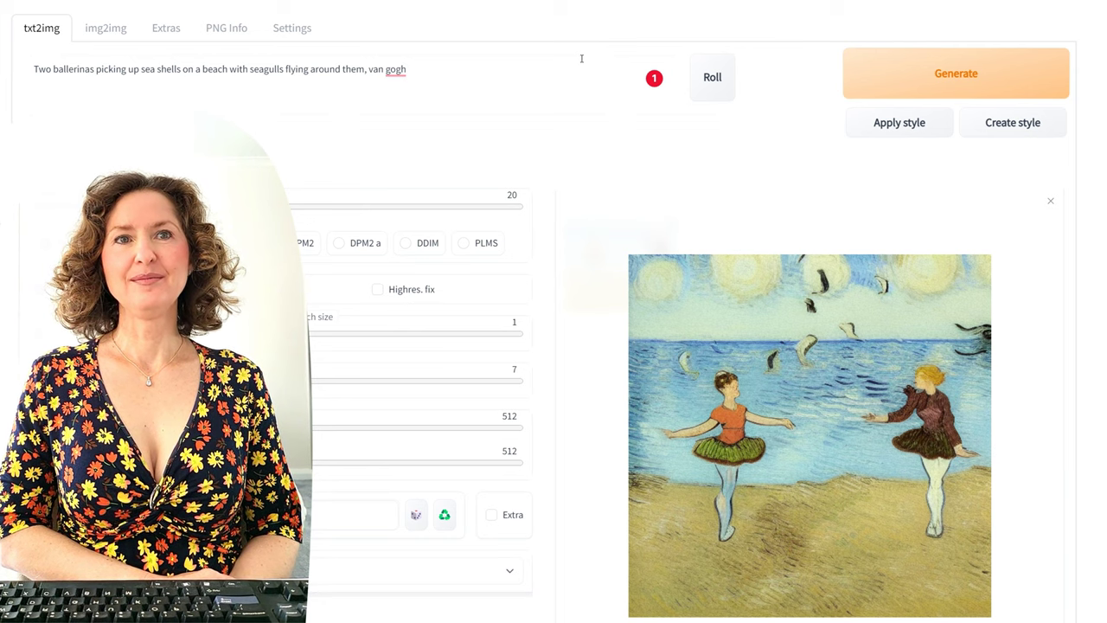
{"action": "left_click_drag", "start_coordinate": [406, 73], "coordinate": [367, 85]}
{"action": "key", "text": "BackSpace"}
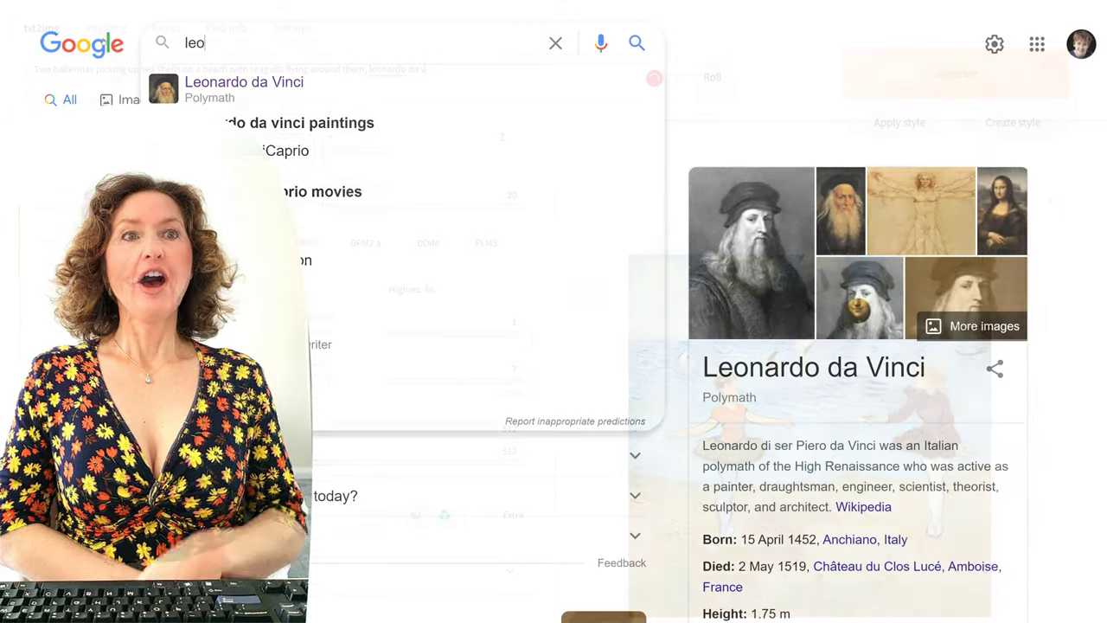
{"action": "type", "text": "nado"}
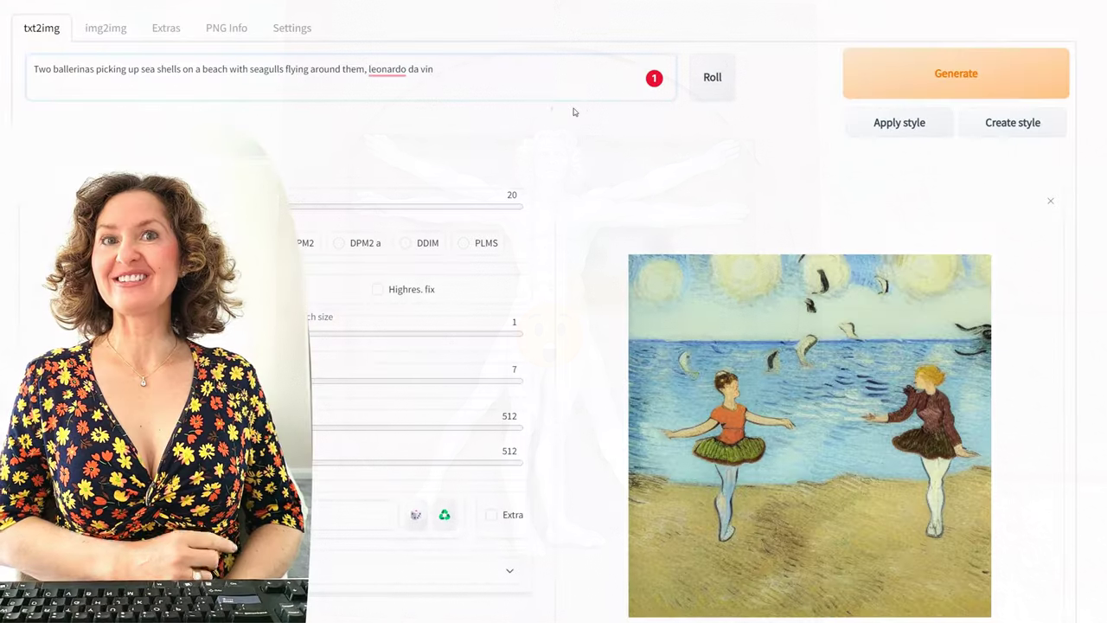
{"action": "key", "text": "ctrl+shift+Left"}
{"action": "key", "text": "ctrl+shift+Left"}
{"action": "key", "text": "ctrl+shift+Left"}
Step: Generate five Leonardo da Vinci-style ballerina beach images
{"action": "type", "text": "leonardo da vinci"}
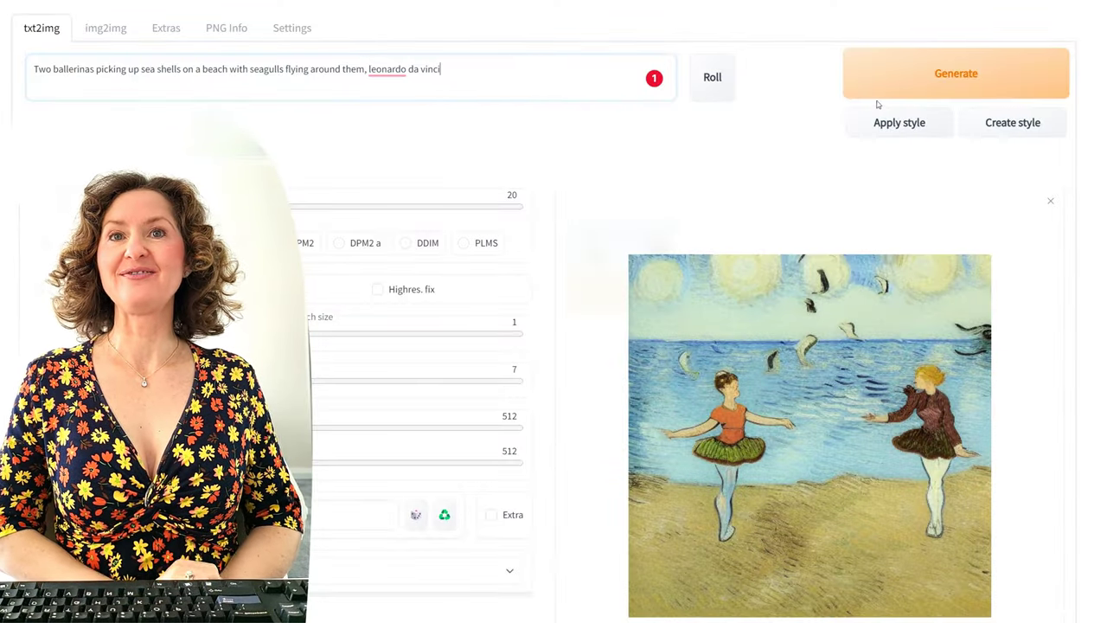
{"action": "left_click", "coordinate": [956, 77]}
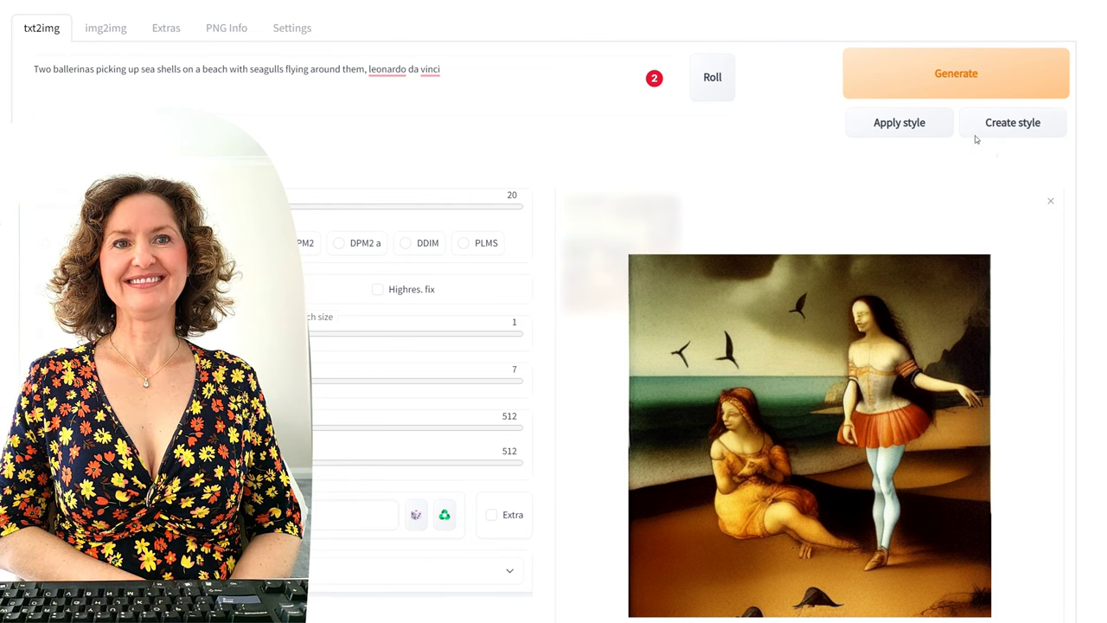
{"action": "left_click", "coordinate": [972, 83]}
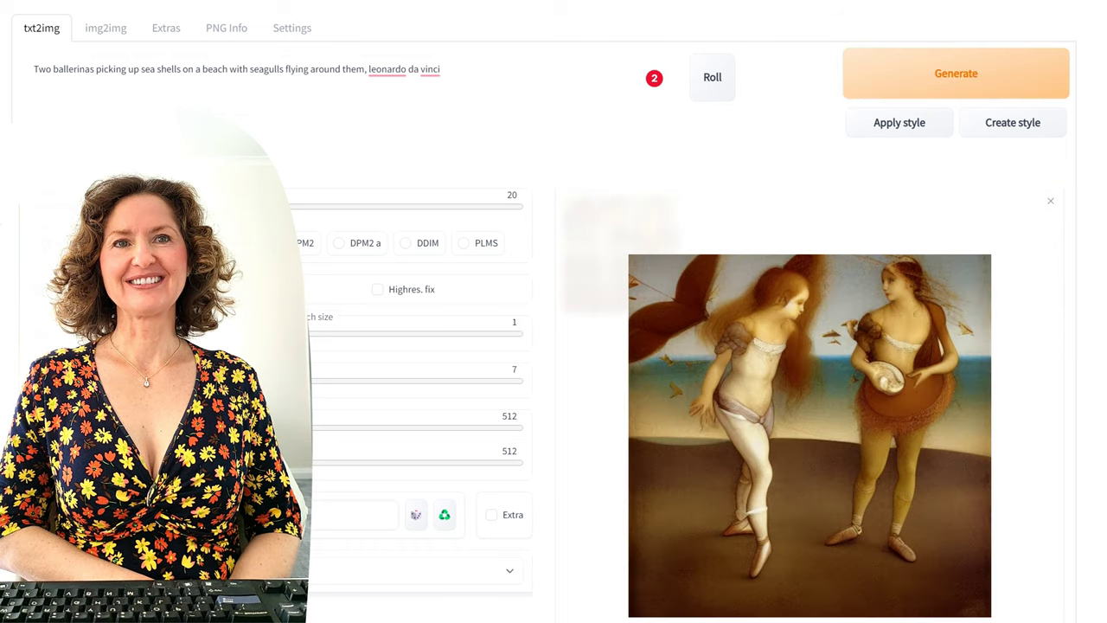
{"action": "left_click", "coordinate": [991, 87]}
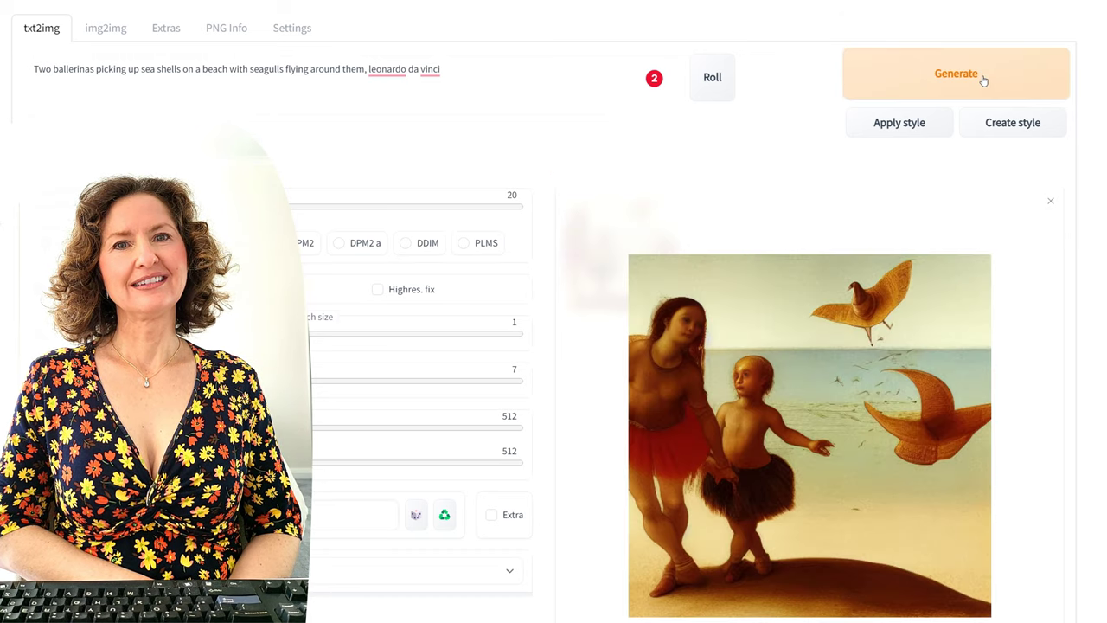
{"action": "left_click", "coordinate": [984, 80]}
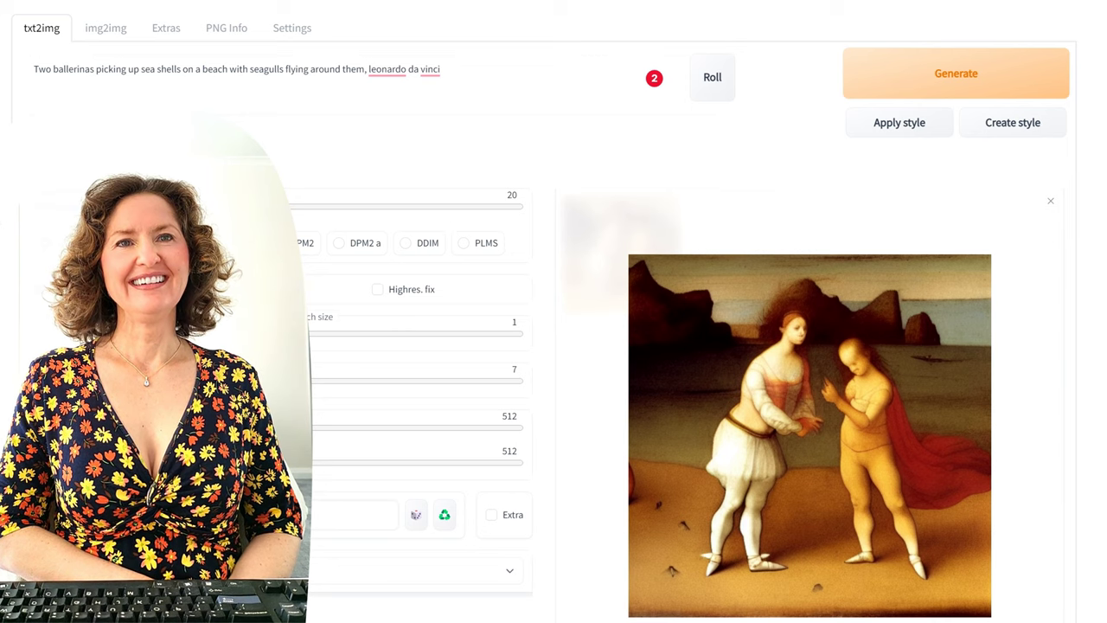
{"action": "left_click", "coordinate": [975, 64]}
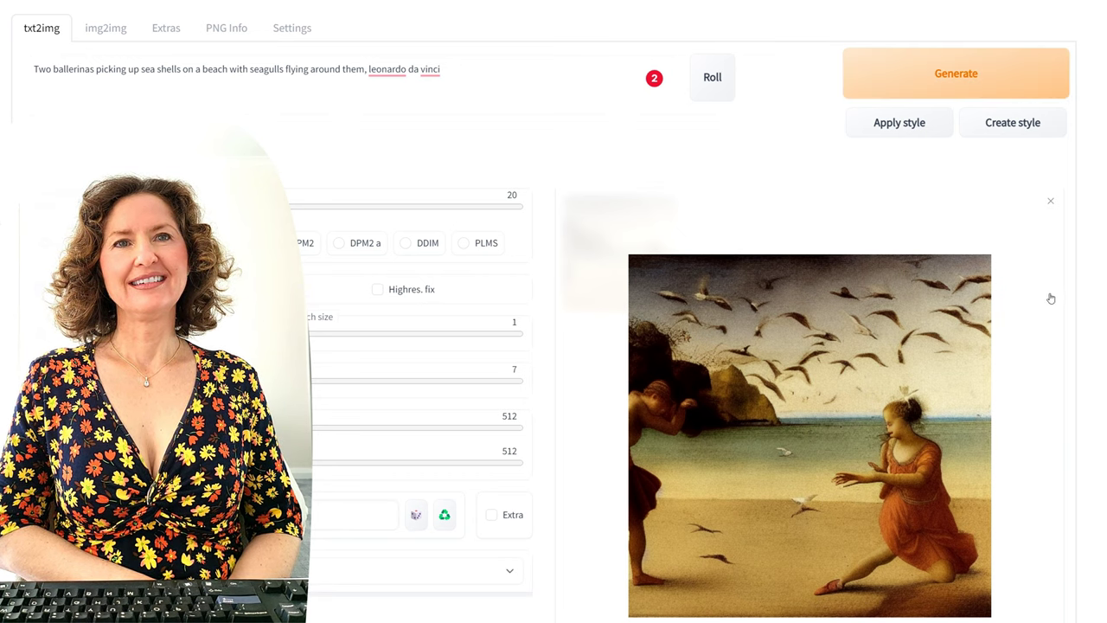
Step: Delete 'leonardo da vinci' so the prompt ends at 'seagulls flying around them'
{"action": "left_click", "coordinate": [519, 73]}
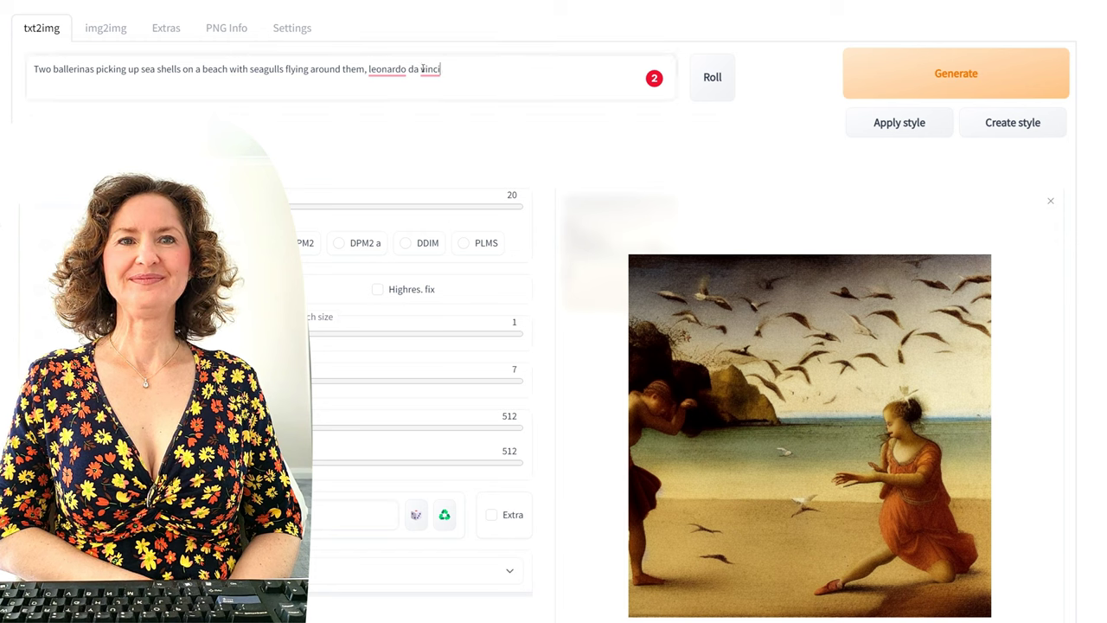
{"action": "key", "text": "ctrl+shift+Left"}
{"action": "key", "text": "ctrl+shift+Left"}
{"action": "key", "text": "ctrl+shift+Left"}
{"action": "key", "text": "BackSpace"}
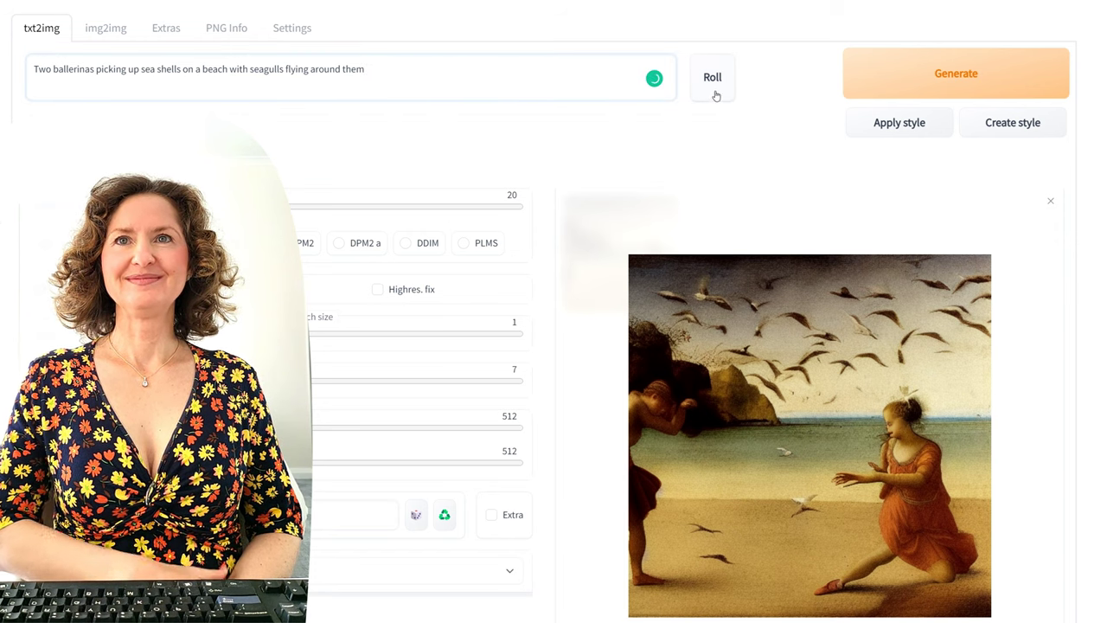
Step: Generate a Domenichino version of the ballerinas, then remove Domenichino from the prompt
{"action": "left_click", "coordinate": [713, 87]}
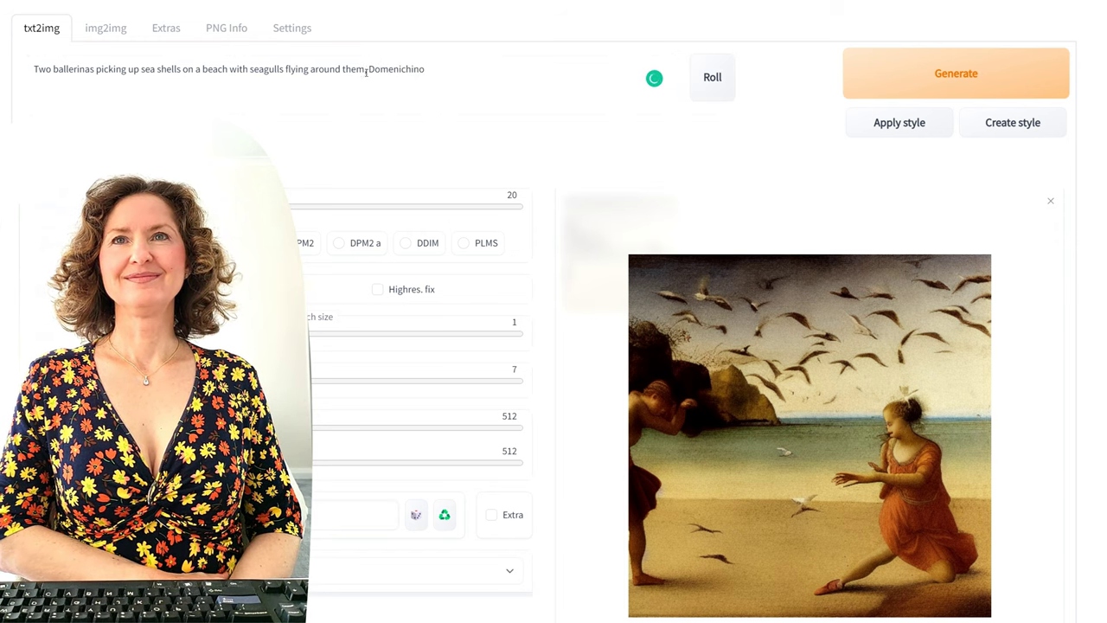
{"action": "key", "text": "ctrl+Return"}
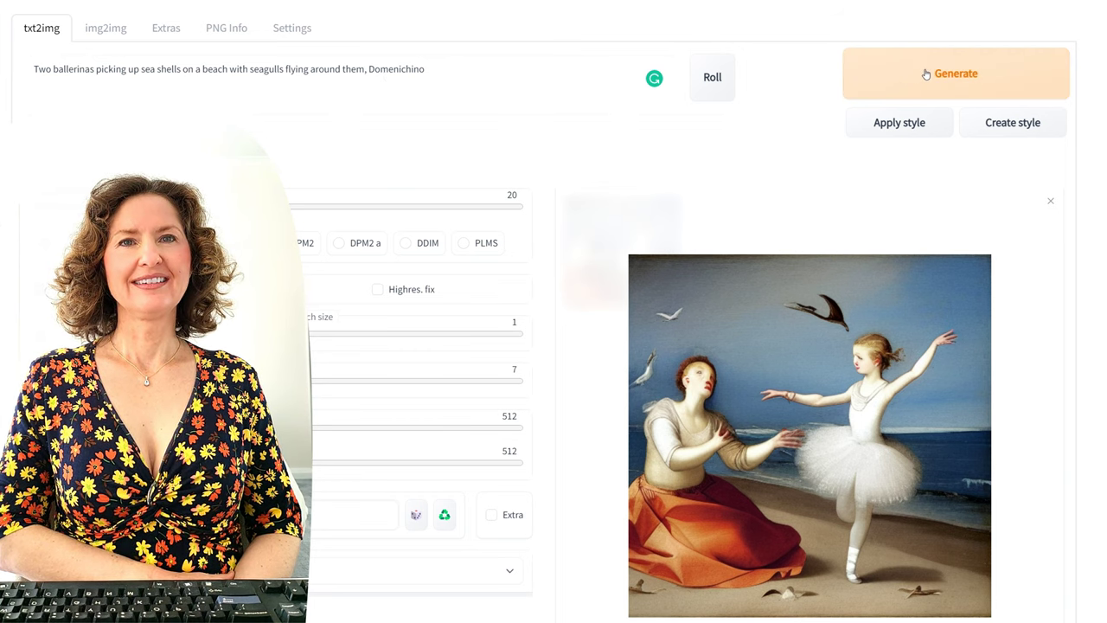
{"action": "left_click_drag", "start_coordinate": [497, 72], "coordinate": [375, 71]}
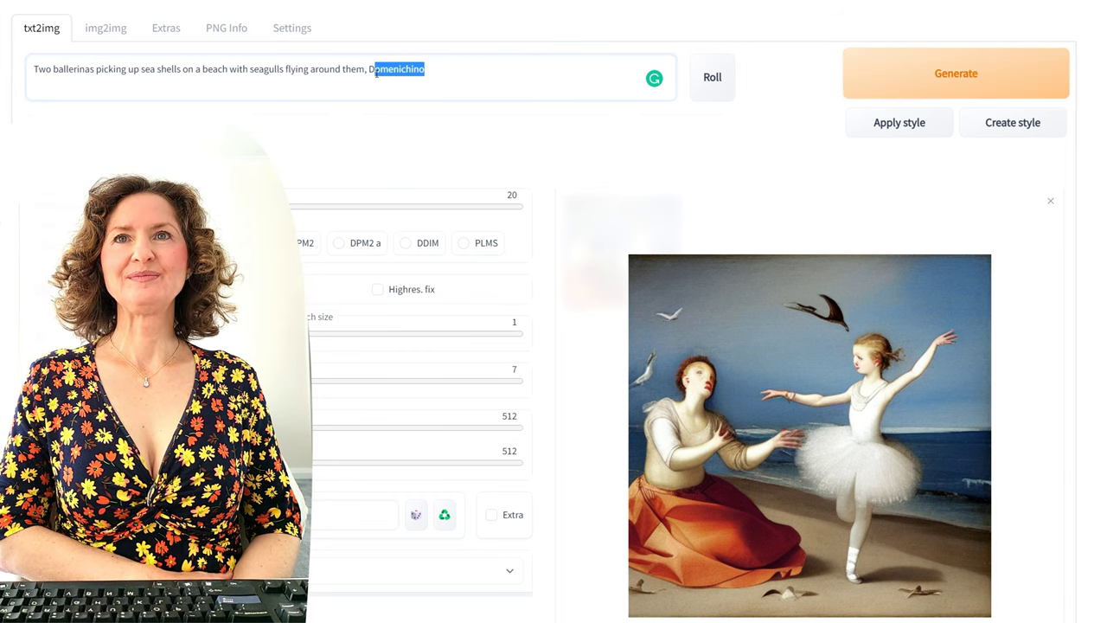
{"action": "key", "text": "BackSpace"}
Step: Generate a Frederick Carl Frieseke version of the ballerinas, then clear the whole prompt
{"action": "left_click", "coordinate": [717, 90]}
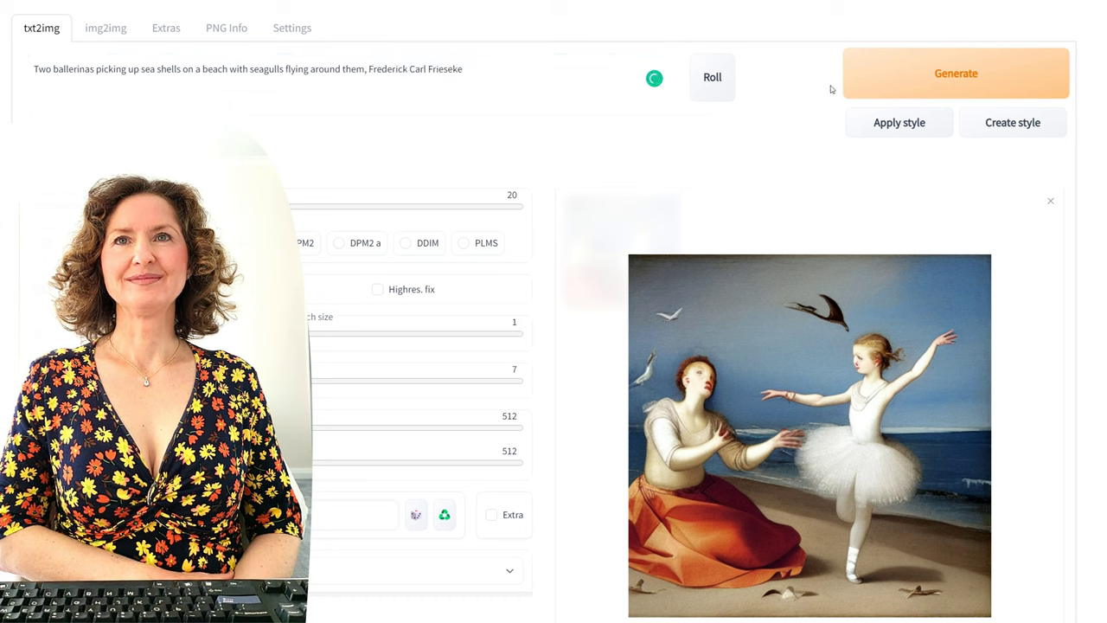
{"action": "left_click", "coordinate": [900, 86]}
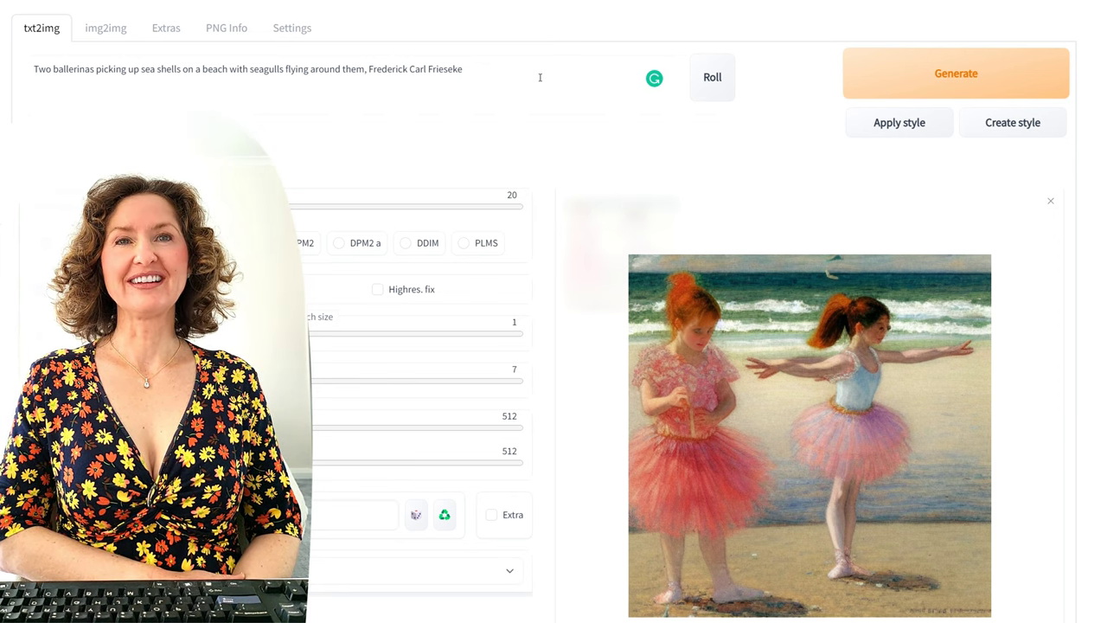
{"action": "left_click_drag", "start_coordinate": [500, 88], "coordinate": [31, 69]}
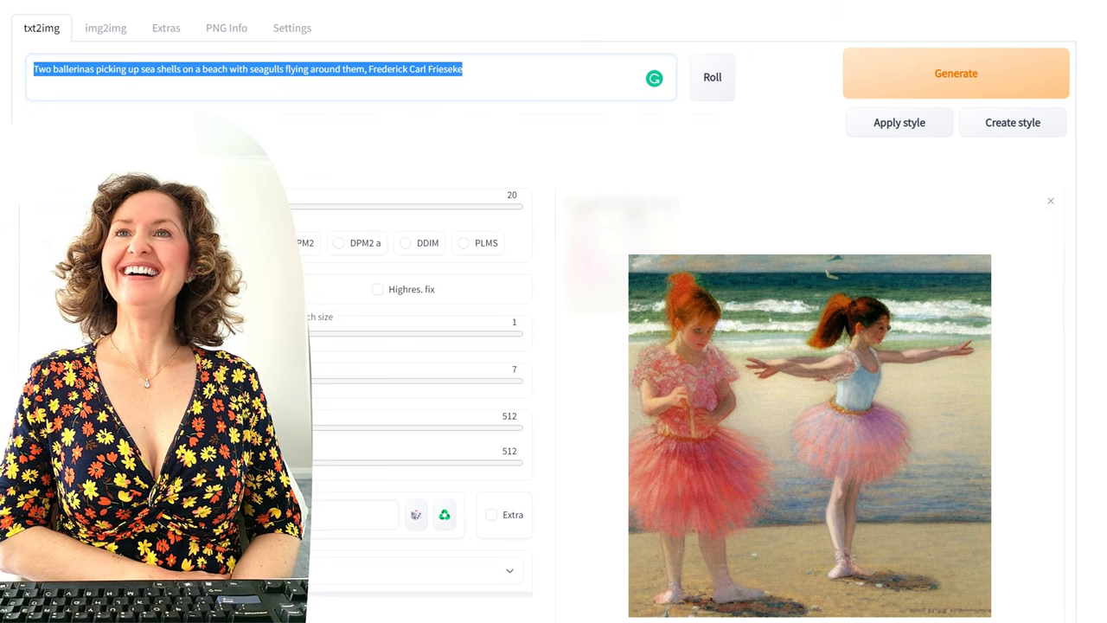
{"action": "key", "text": "BackSpace"}
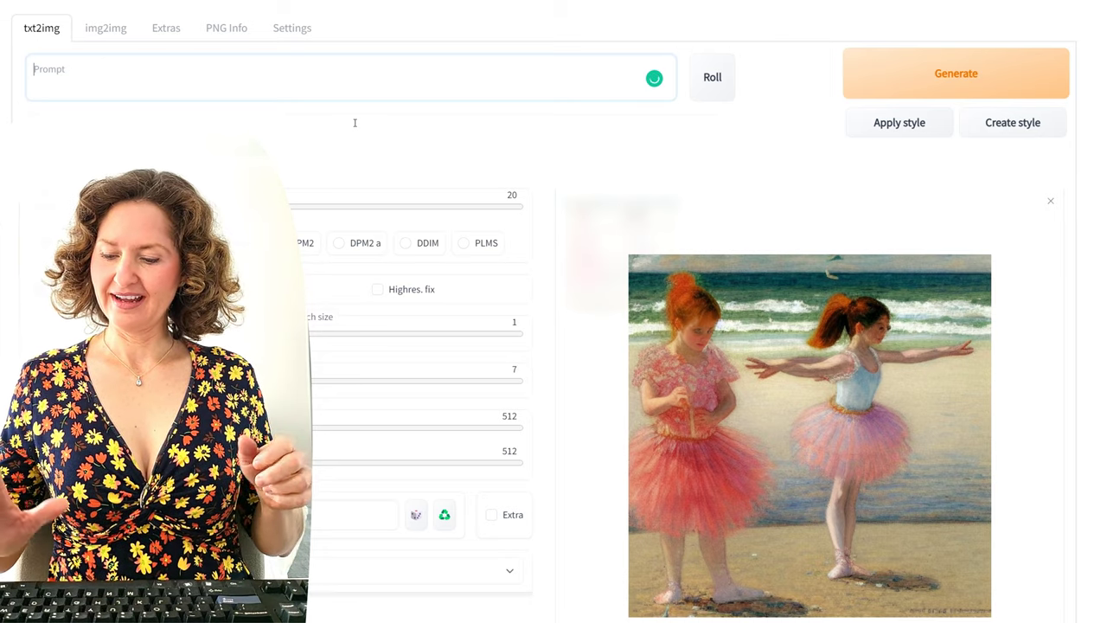
Step: Generate an image from the prompt 'A peacock'
{"action": "type", "text": "A peacock"}
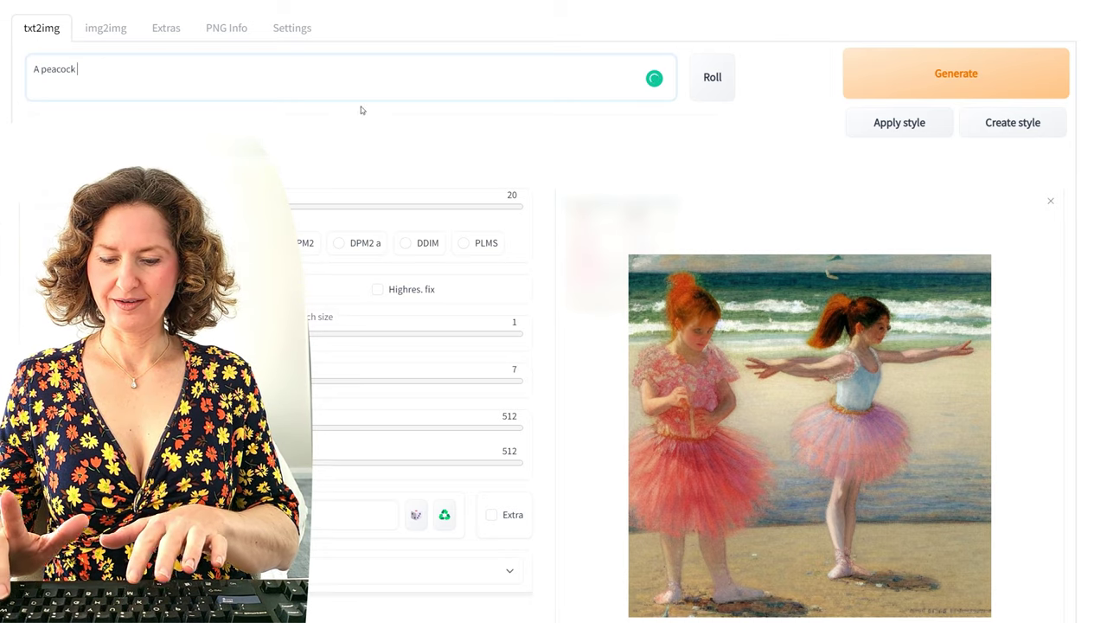
{"action": "left_click", "coordinate": [959, 74]}
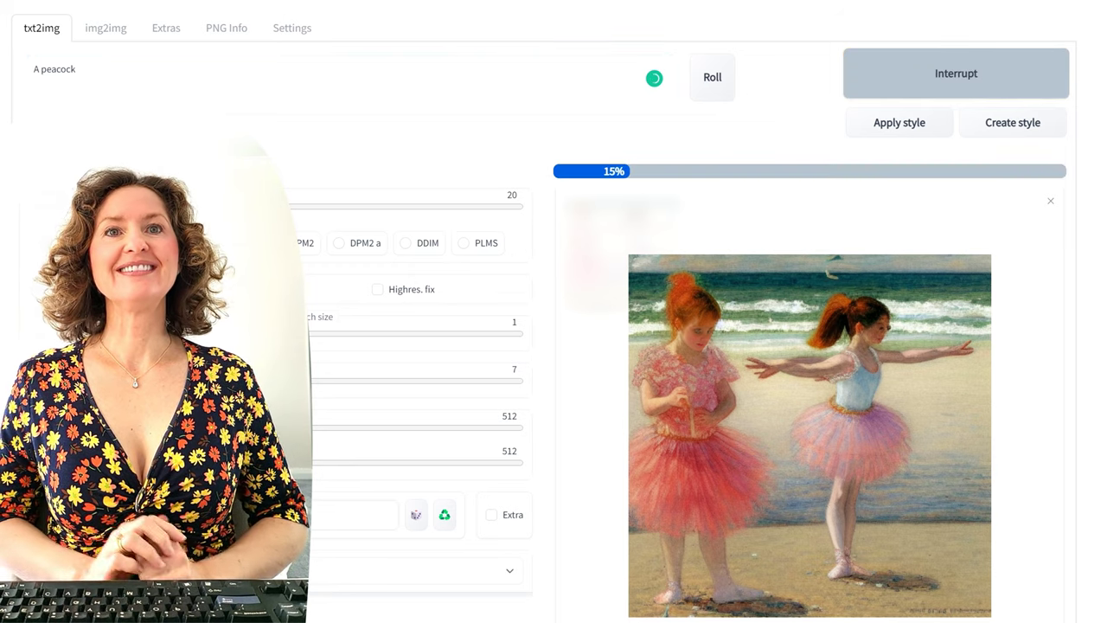
{"action": "left_click", "coordinate": [409, 65]}
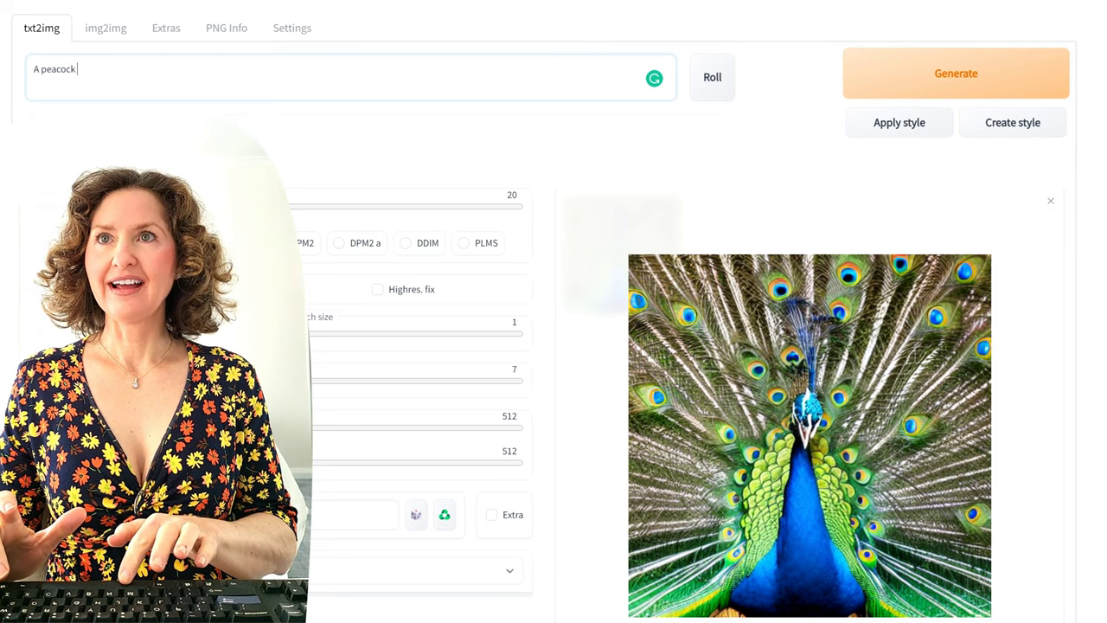
Step: Extend the prompt to 'A peacock walking by a river during sunrise', generate twice, save result to desktop
{"action": "type", "text": "walking thr"}
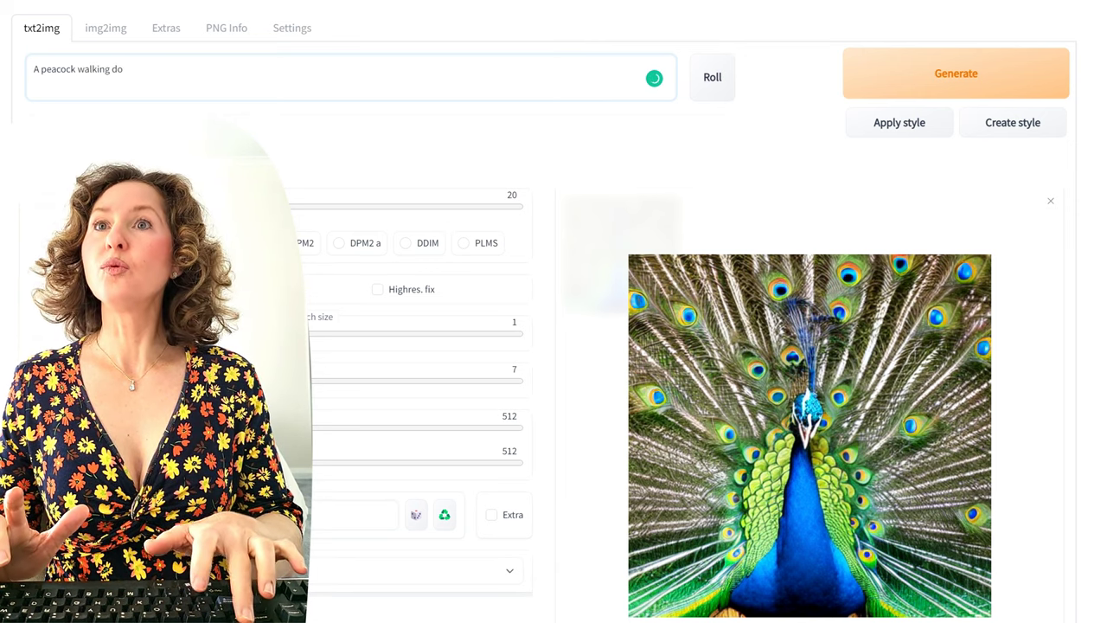
{"action": "key", "text": "BackSpace"}
{"action": "key", "text": "BackSpace"}
{"action": "key", "text": "BackSpace"}
{"action": "type", "text": "by a"}
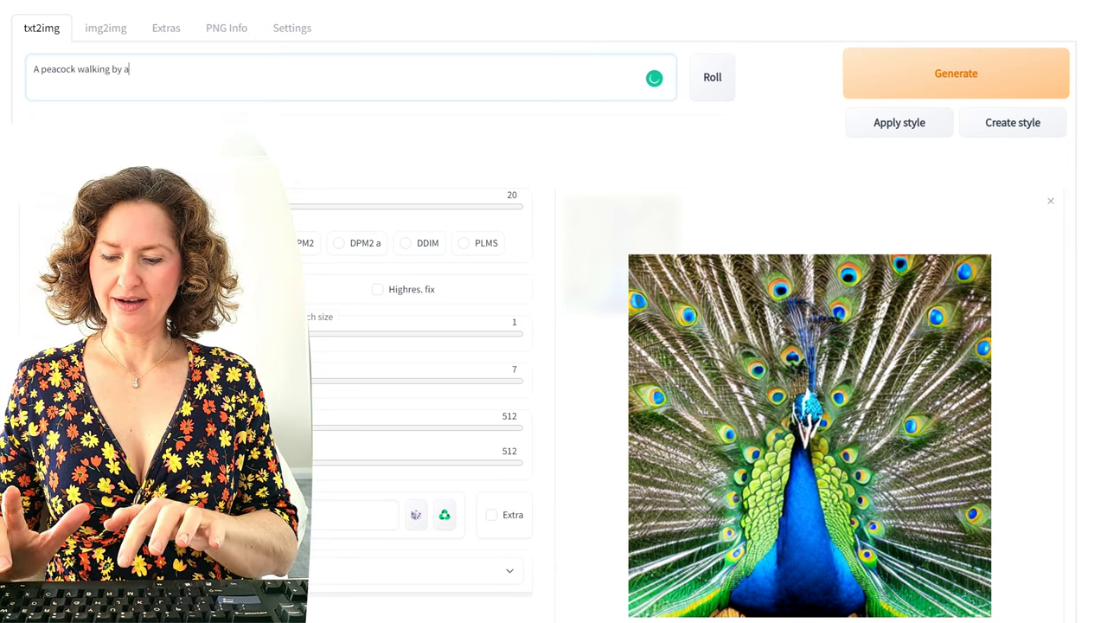
{"action": "type", "text": " river "}
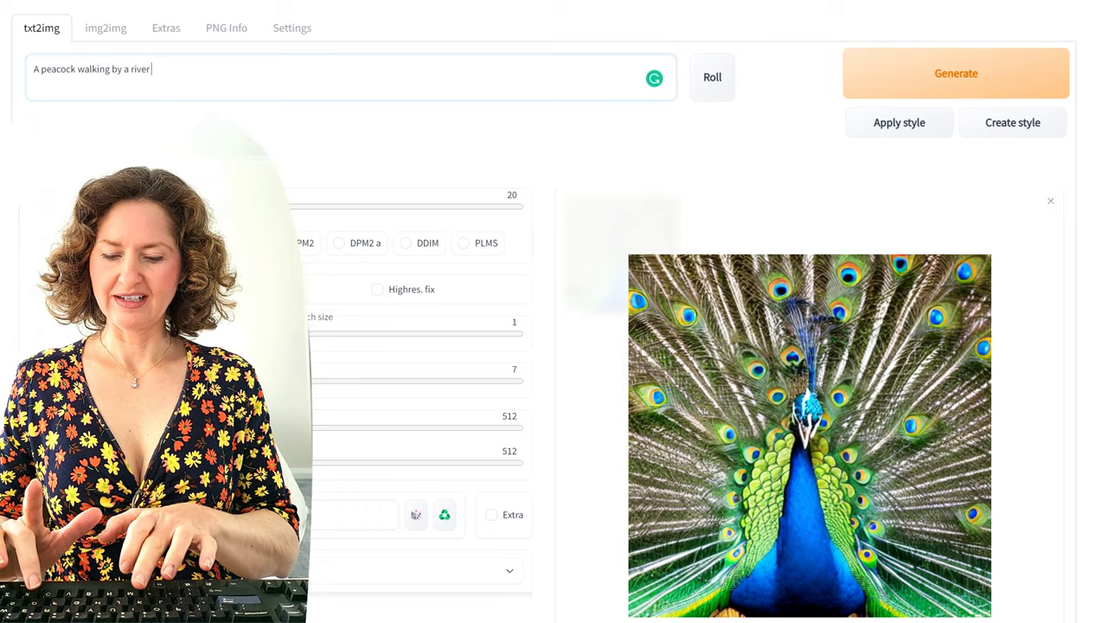
{"action": "type", "text": "during sunrise"}
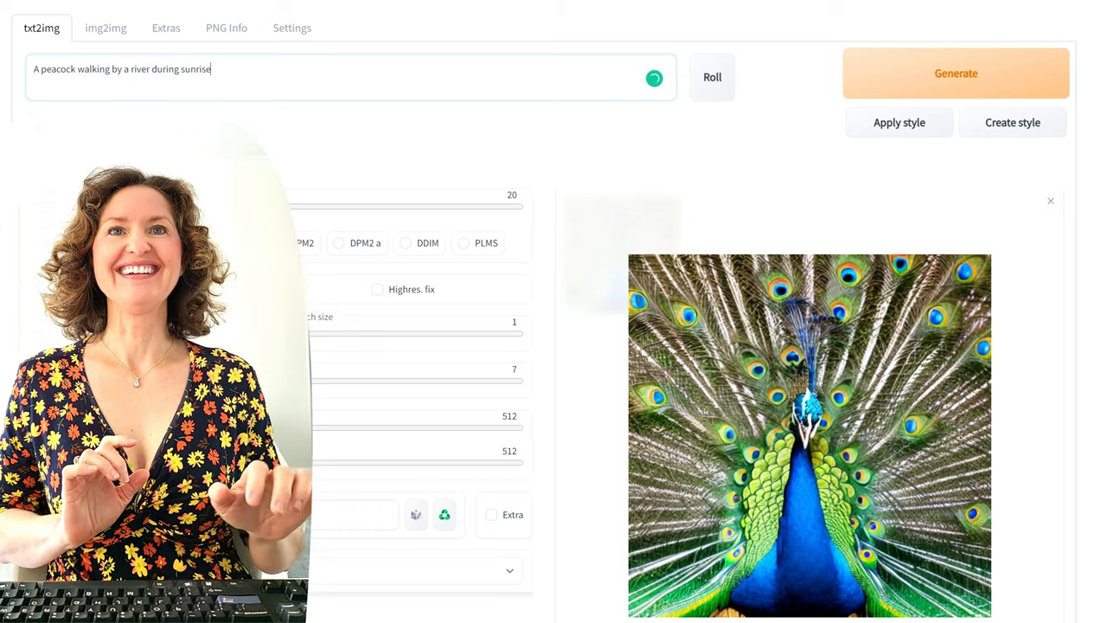
{"action": "left_click", "coordinate": [969, 86]}
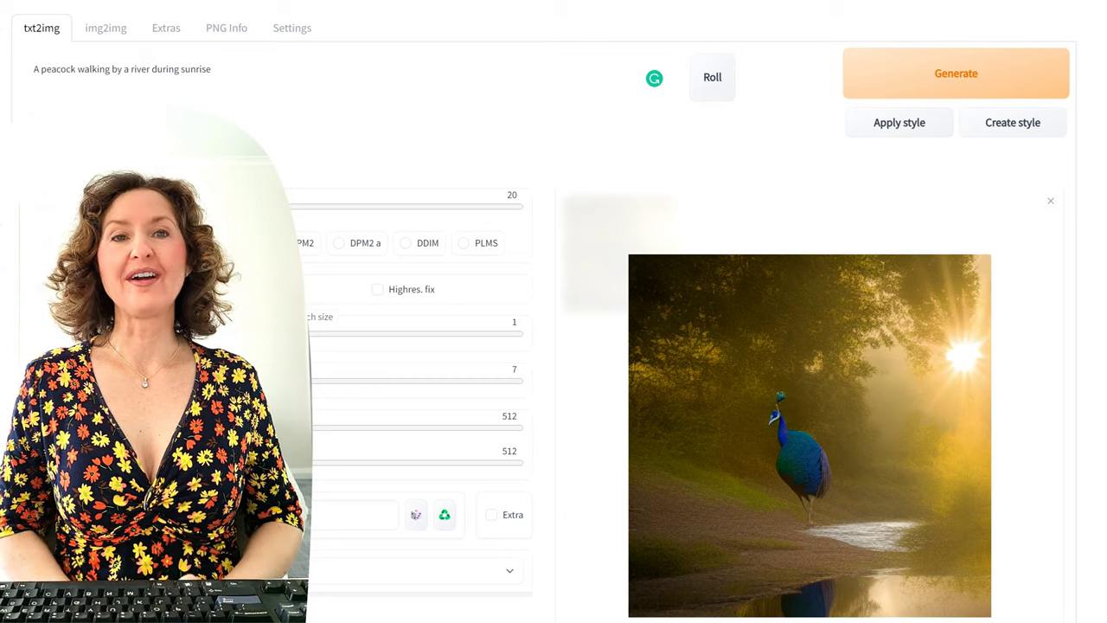
{"action": "key", "text": "ctrl+Return"}
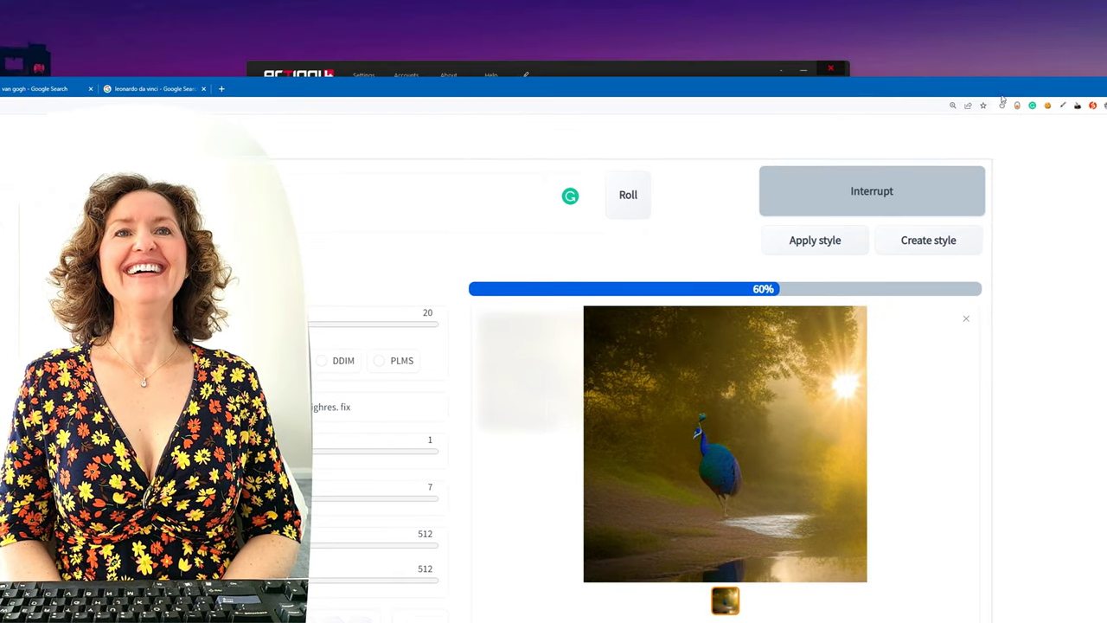
{"action": "left_click_drag", "start_coordinate": [1002, 97], "coordinate": [1018, 43]}
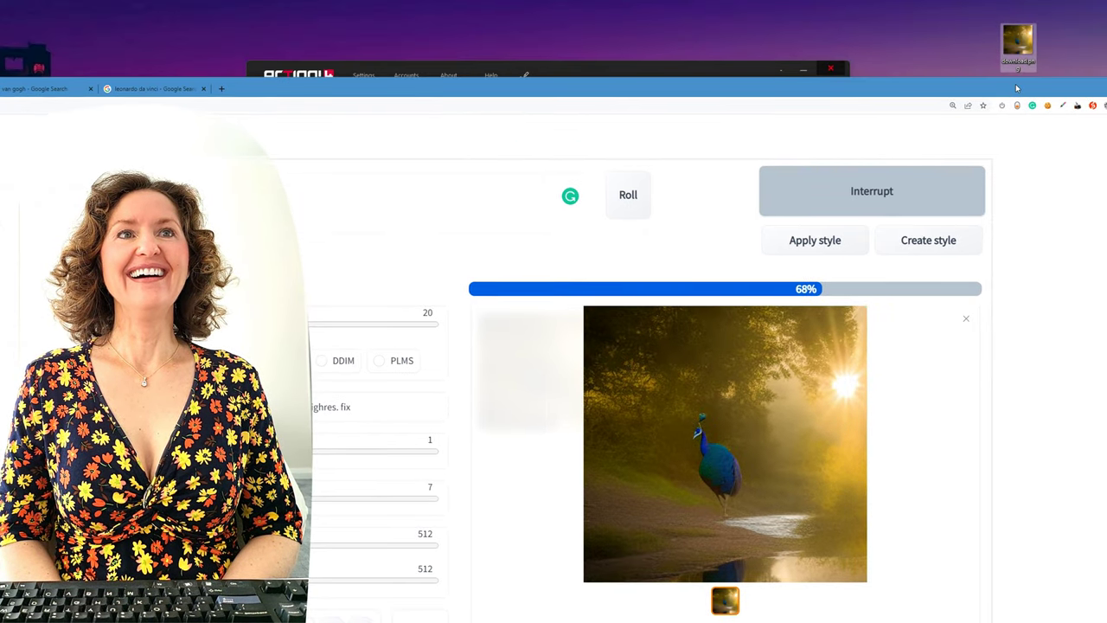
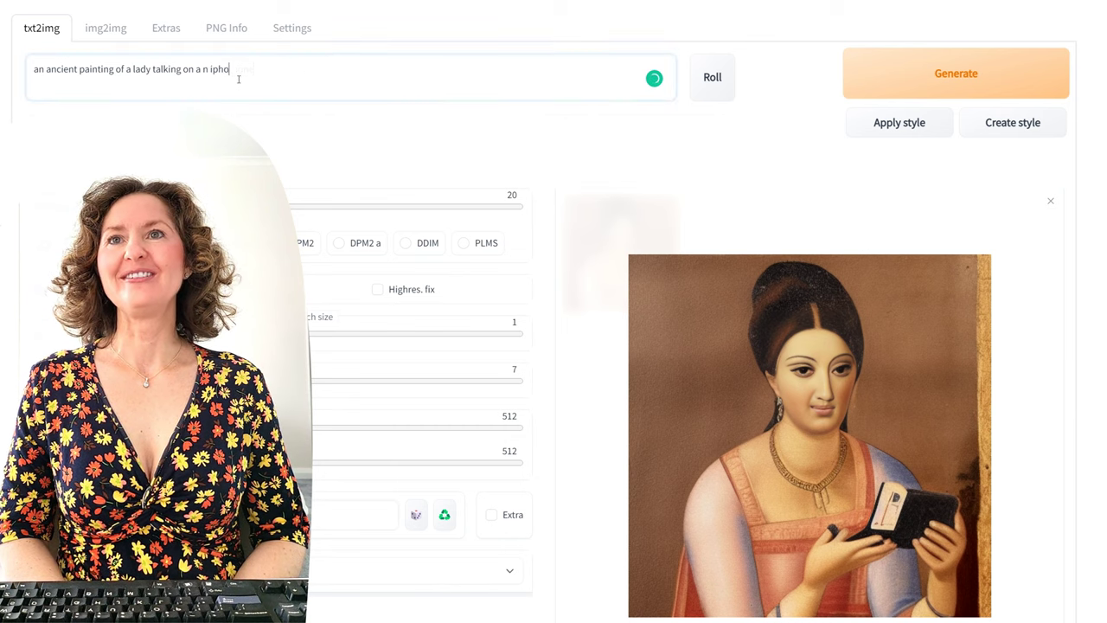
Step: Finish the prompt with 'iphone' and generate three ancient paintings of a lady on the phone
{"action": "type", "text": "ne"}
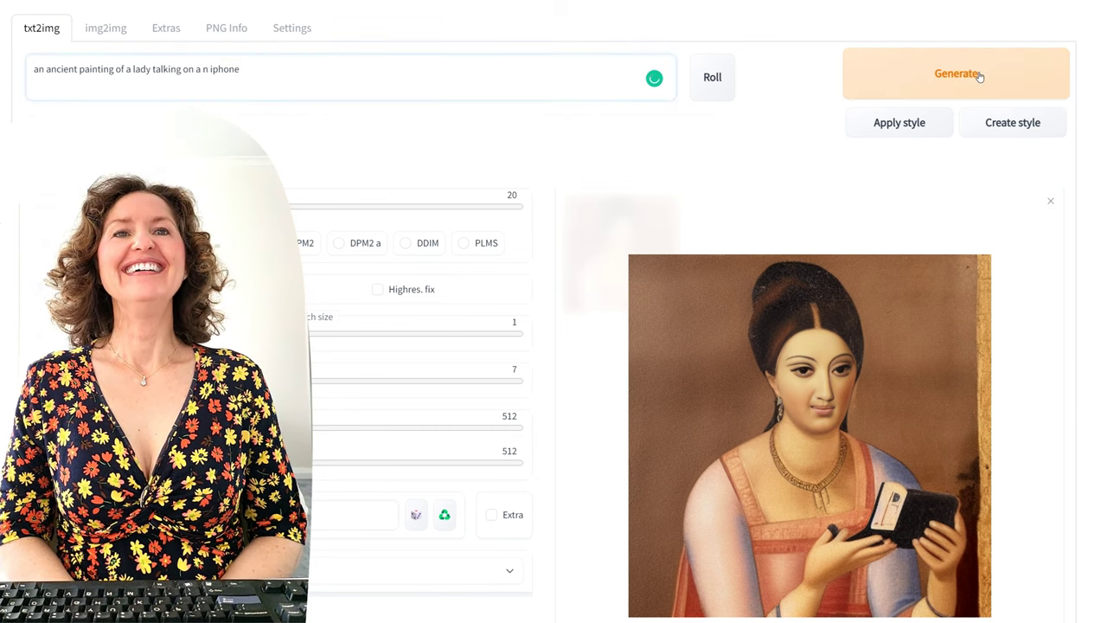
{"action": "left_click", "coordinate": [979, 74]}
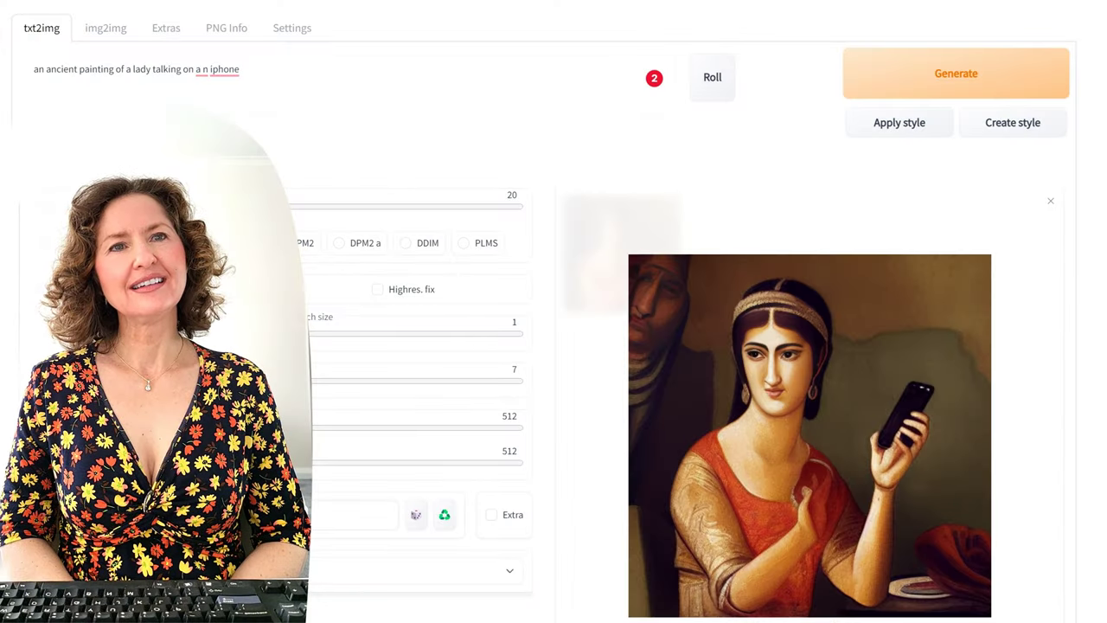
{"action": "left_click", "coordinate": [937, 71]}
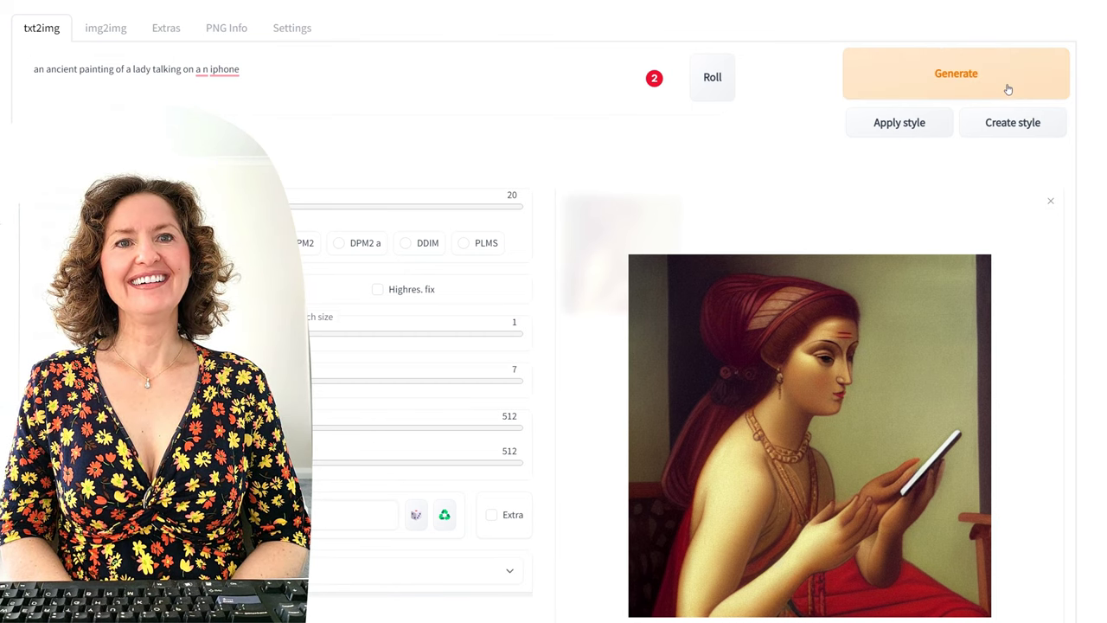
{"action": "left_click", "coordinate": [1007, 86]}
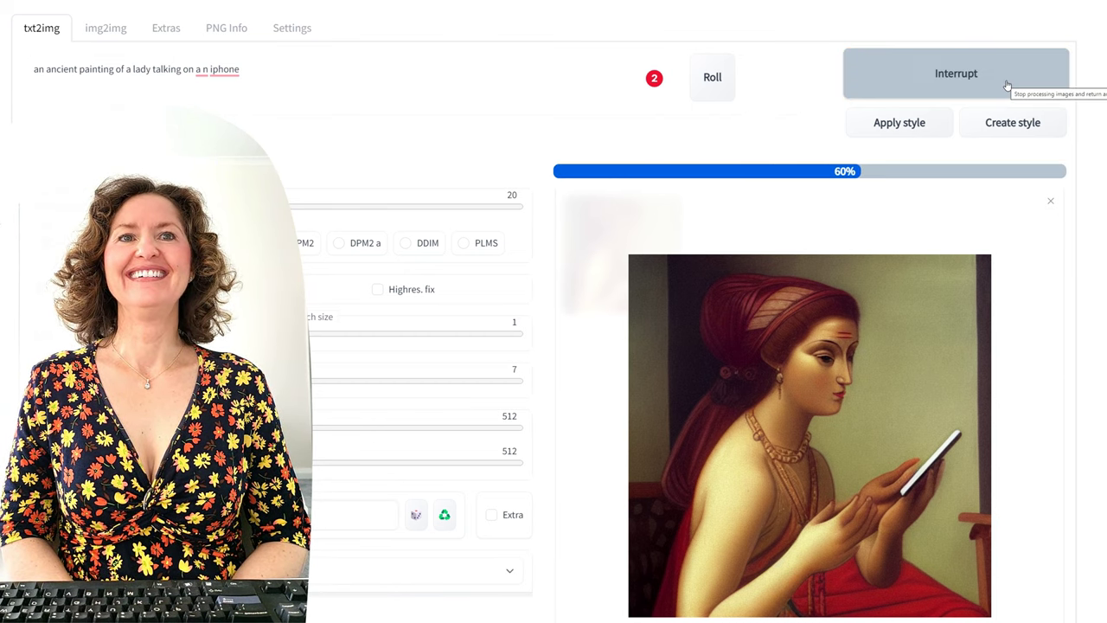
Step: Correct 'a n' to 'an iphone' in the prompt and generate another painting
{"action": "mouse_move", "coordinate": [199, 71]}
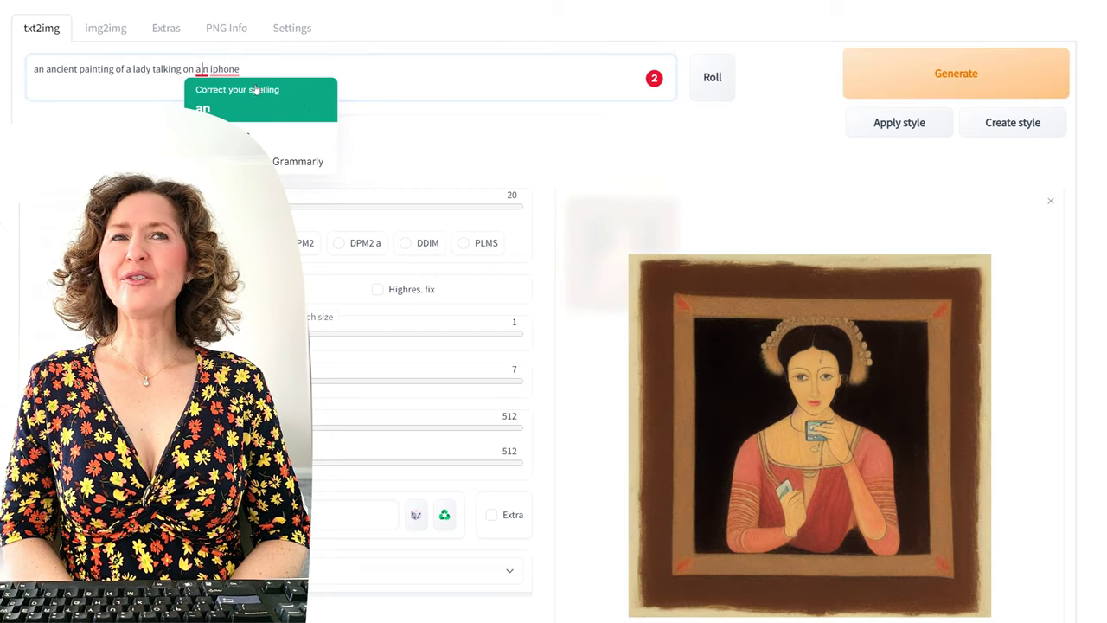
{"action": "left_click", "coordinate": [202, 108]}
{"action": "left_click", "coordinate": [937, 89]}
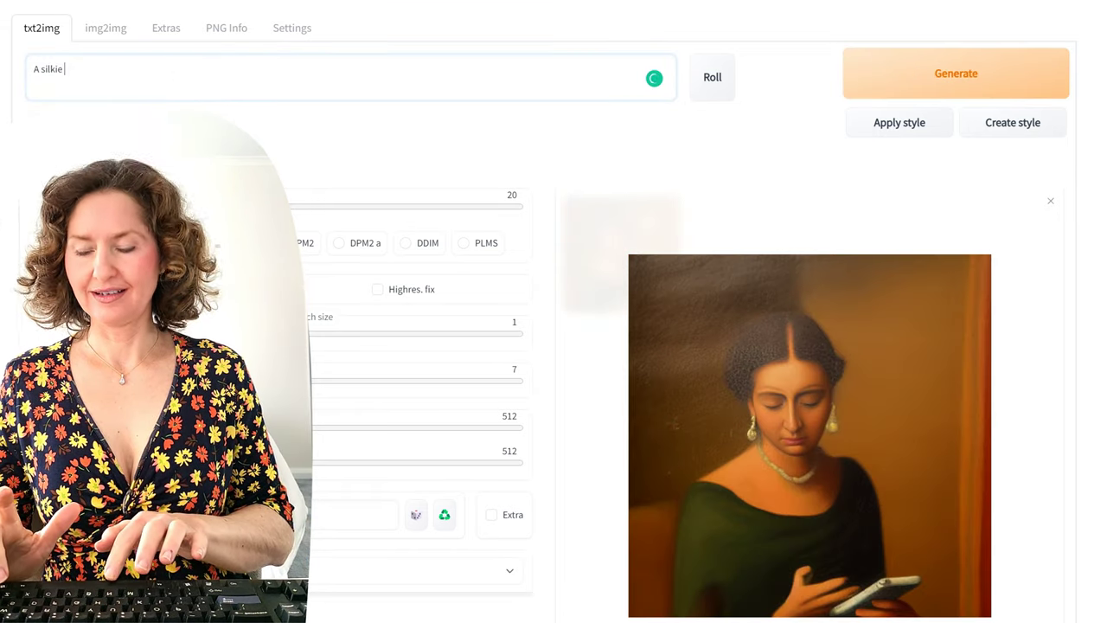
Step: Generate three images of 'A silkie chicken riding a moterbike', then drag the latest onto the desktop
{"action": "type", "text": "chicken"}
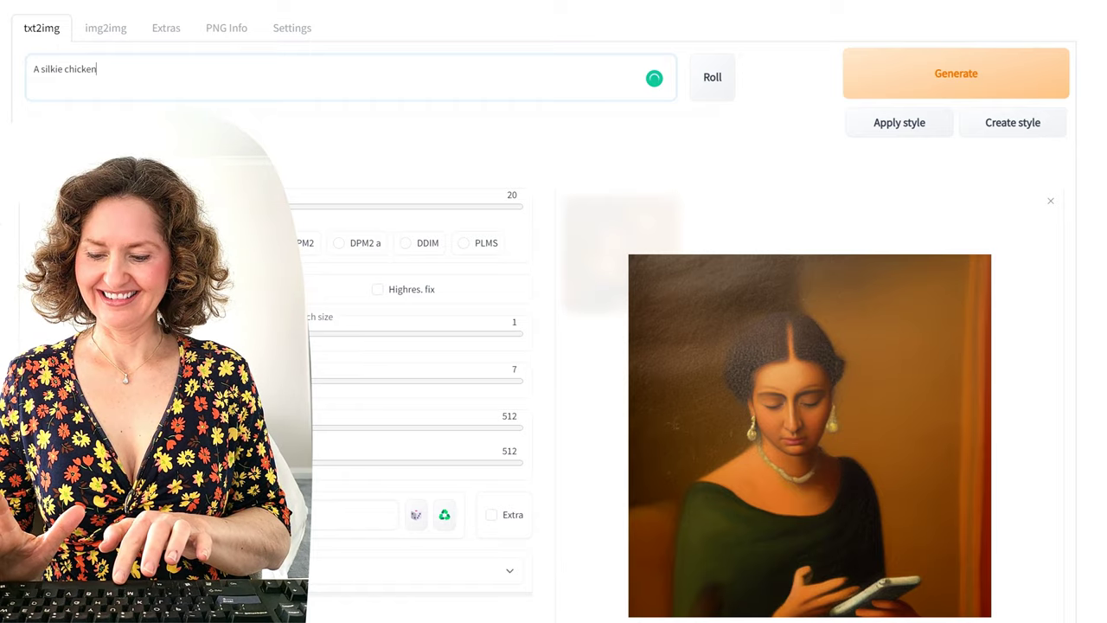
{"action": "type", "text": "riding a moterbike"}
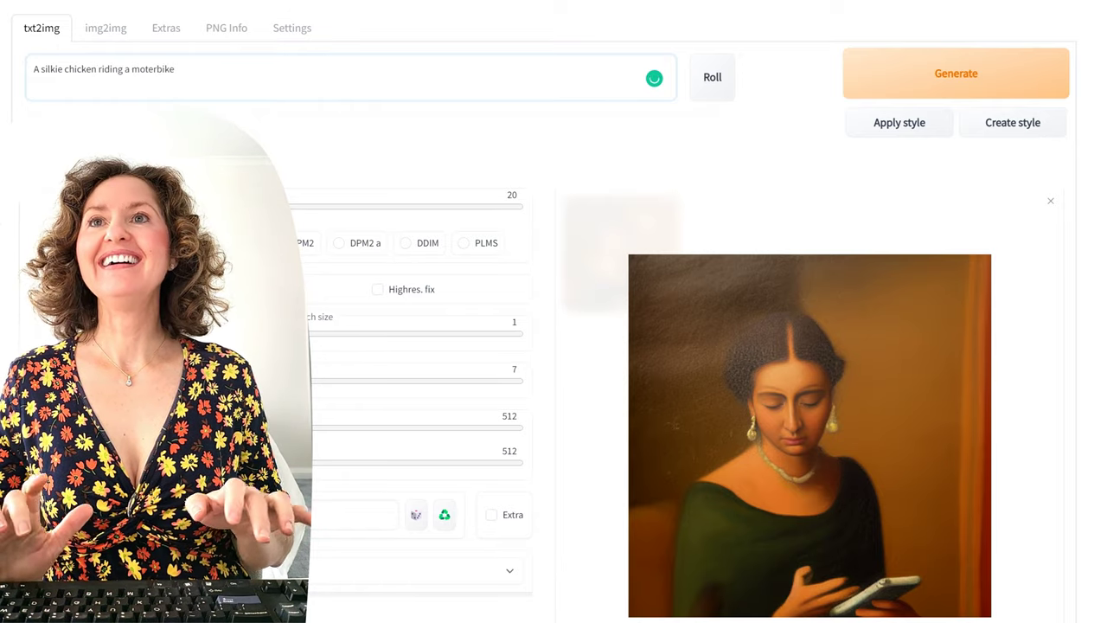
{"action": "left_click", "coordinate": [972, 85]}
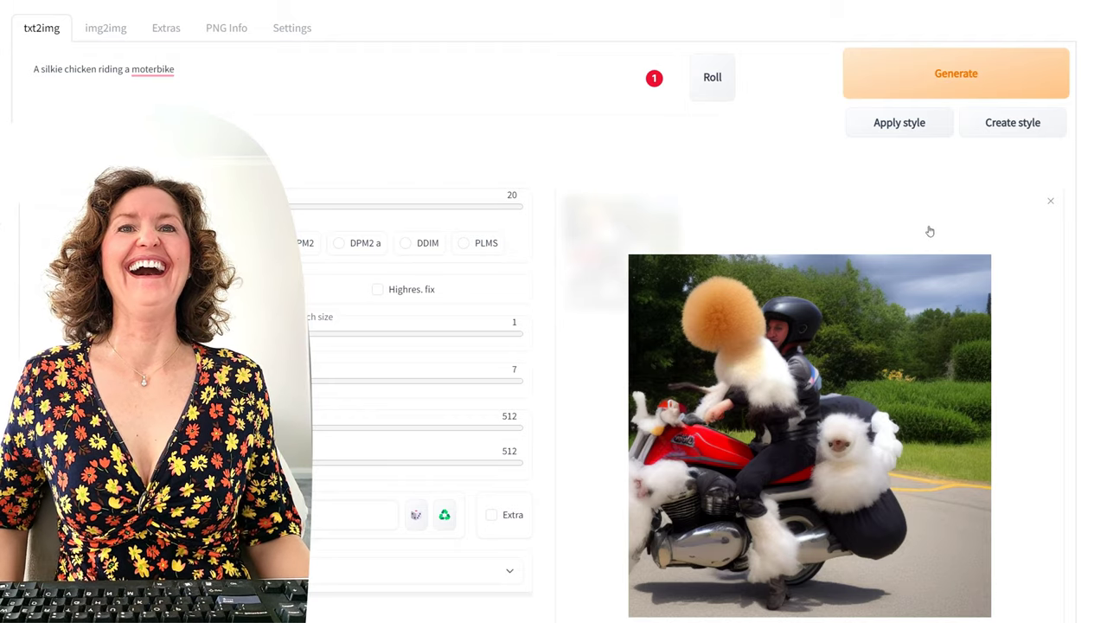
{"action": "left_click", "coordinate": [1001, 68]}
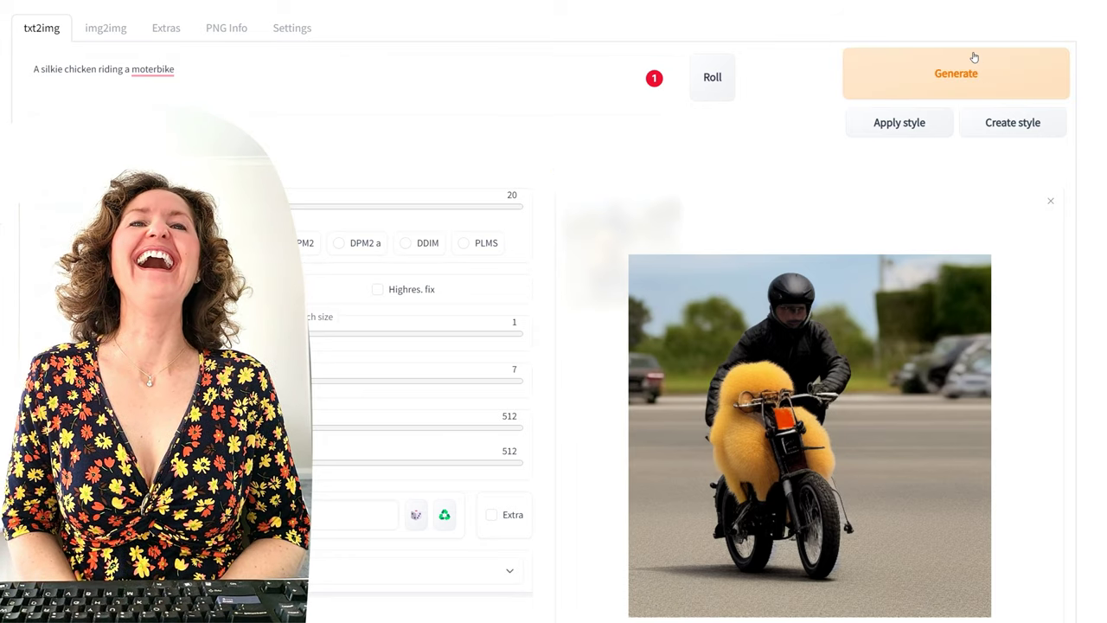
{"action": "left_click", "coordinate": [974, 57]}
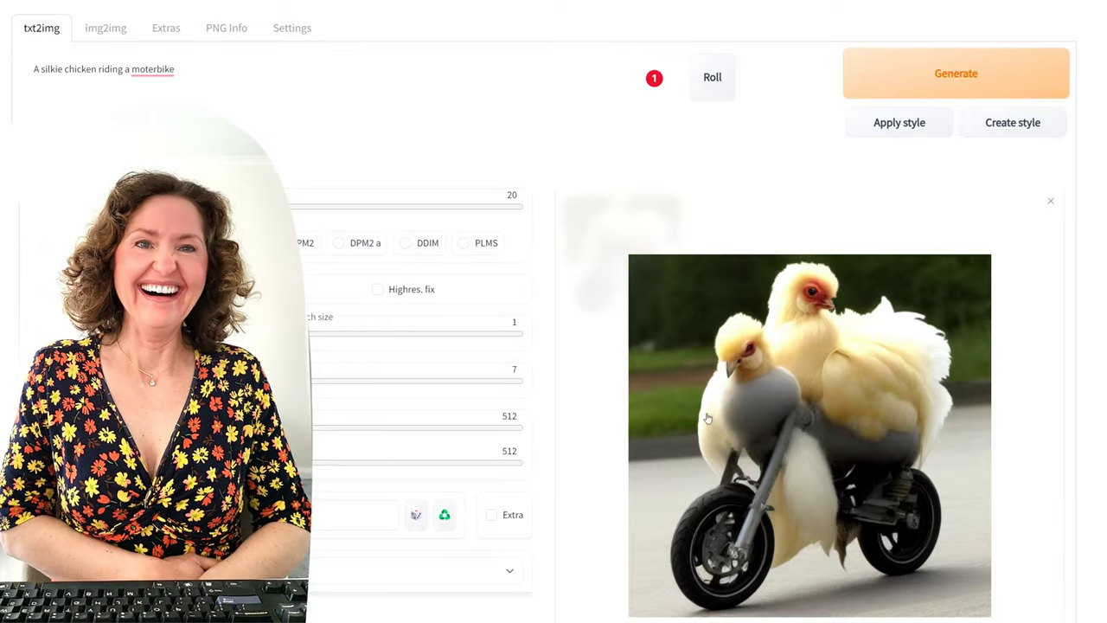
{"action": "key", "text": "F11"}
{"action": "left_click_drag", "start_coordinate": [830, 400], "coordinate": [1031, 102]}
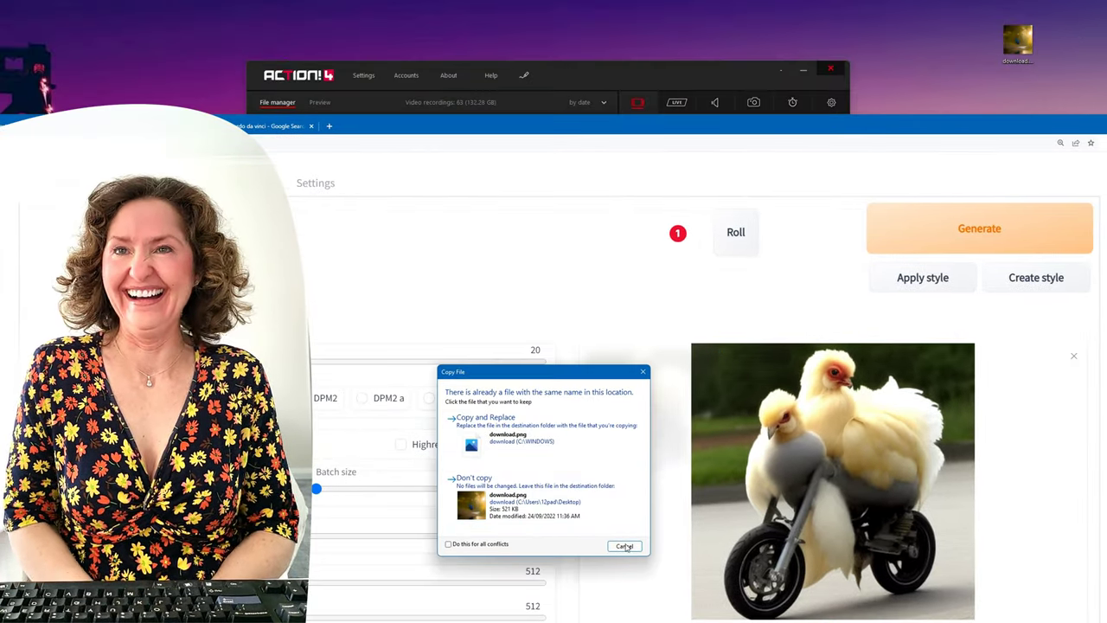
Step: Cancel the copy over the existing download.png and dismiss the desktop image's context menu
{"action": "left_click", "coordinate": [624, 546]}
{"action": "right_click", "coordinate": [1019, 58]}
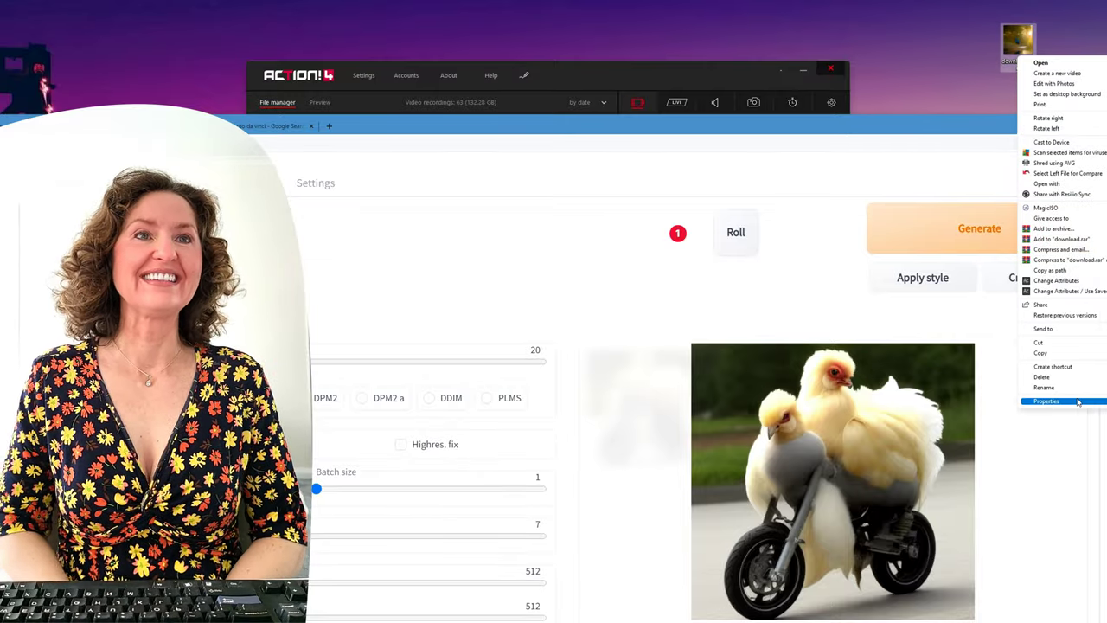
{"action": "left_click", "coordinate": [1078, 401]}
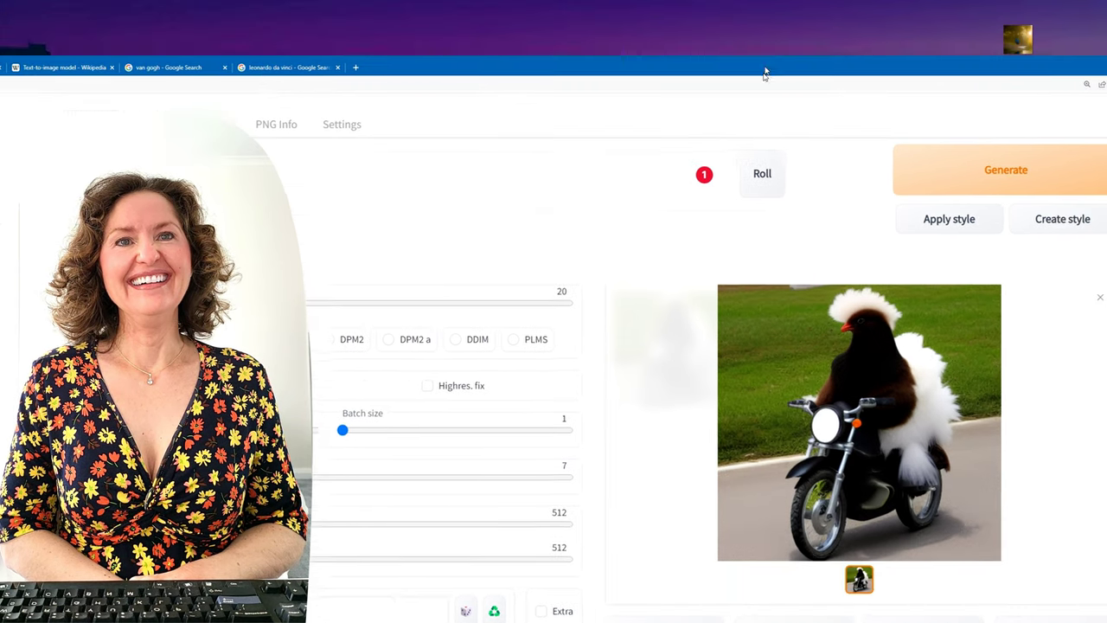
Step: Generate one more silkie chicken motorbike image, then select the whole prompt text
{"action": "left_click_drag", "start_coordinate": [762, 70], "coordinate": [766, 173]}
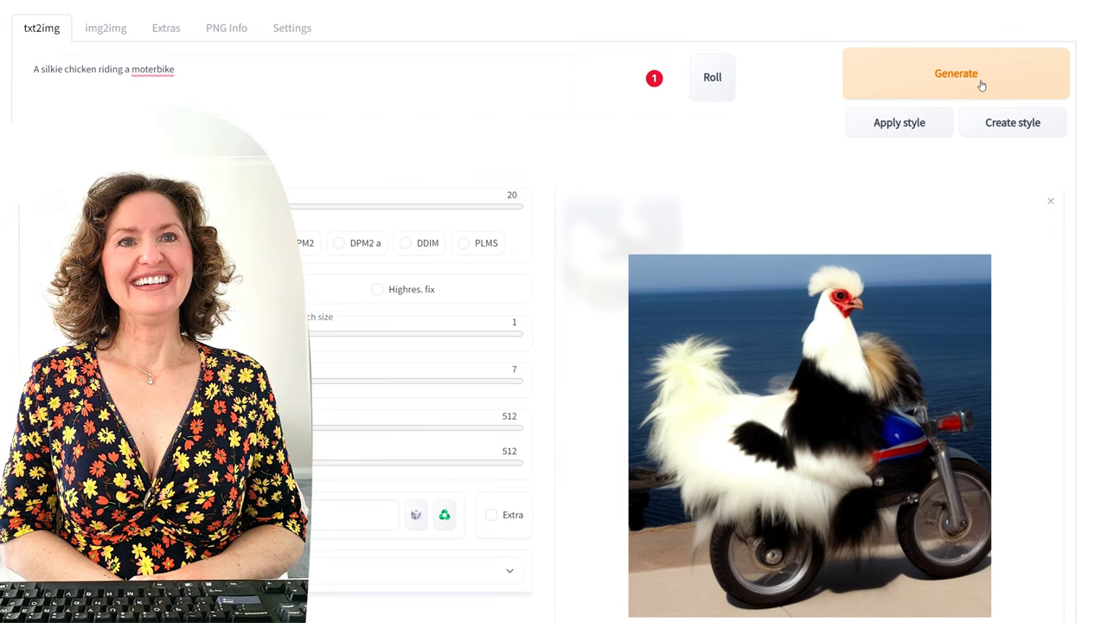
{"action": "left_click", "coordinate": [982, 84]}
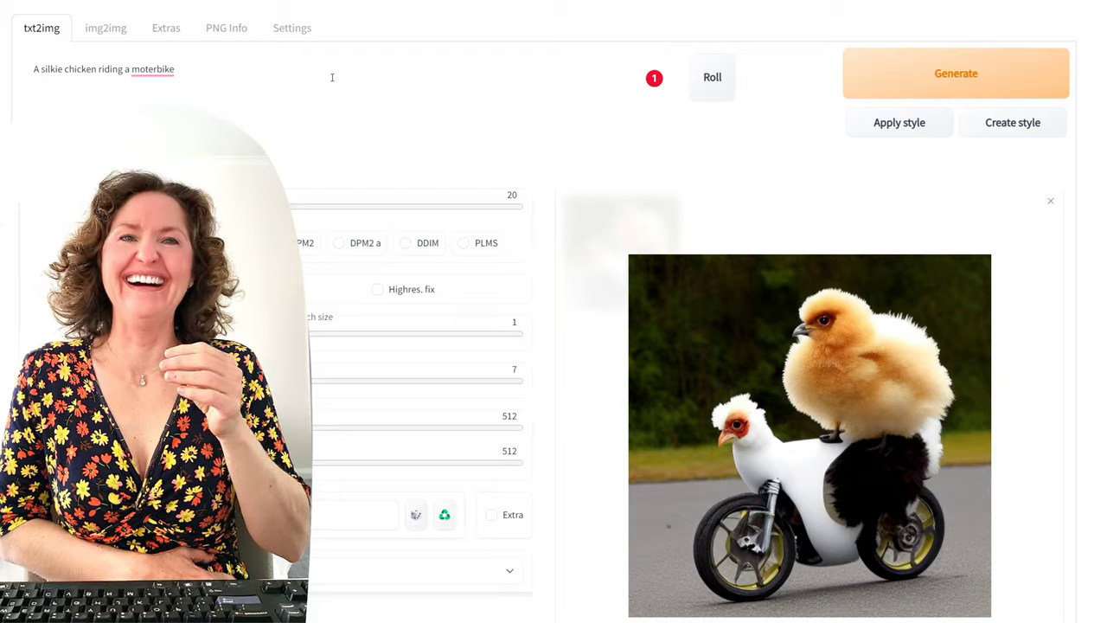
{"action": "triple_click", "coordinate": [332, 77]}
{"action": "left_click", "coordinate": [310, 72]}
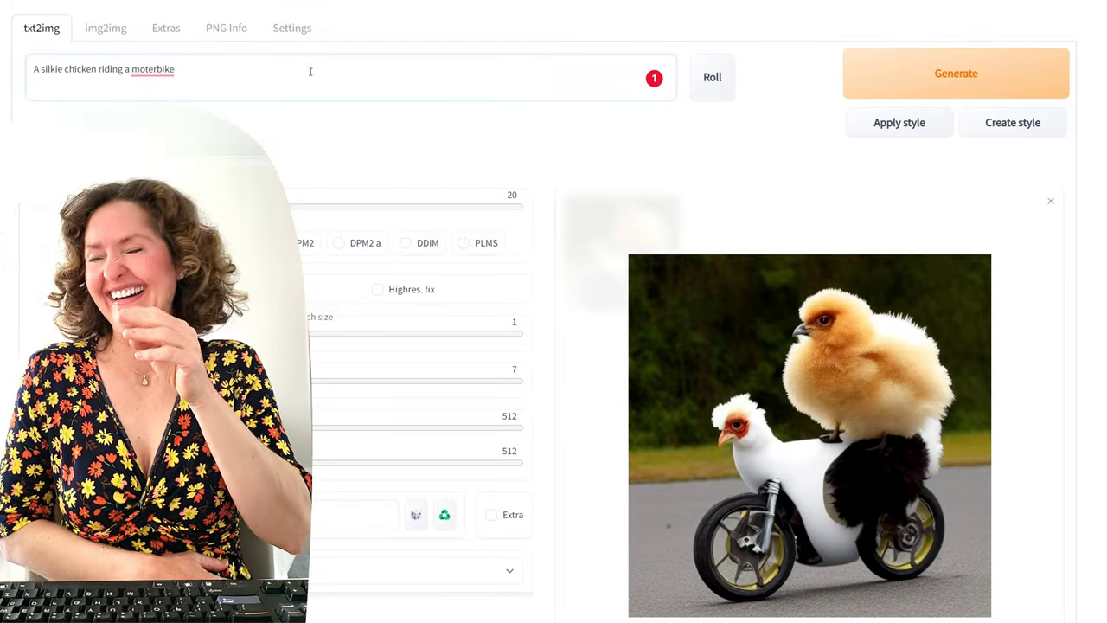
{"action": "left_click_drag", "start_coordinate": [191, 75], "coordinate": [32, 70]}
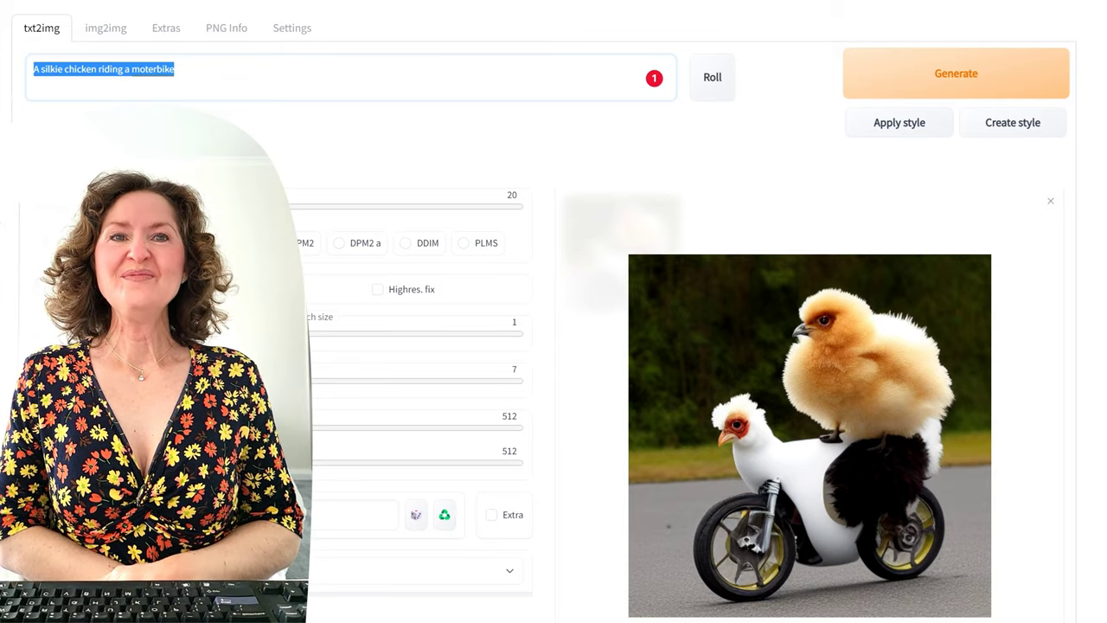
Step: Replace the prompt with 'a house made of chocolate', generate it, and reselect the prompt
{"action": "type", "text": "a hoys"}
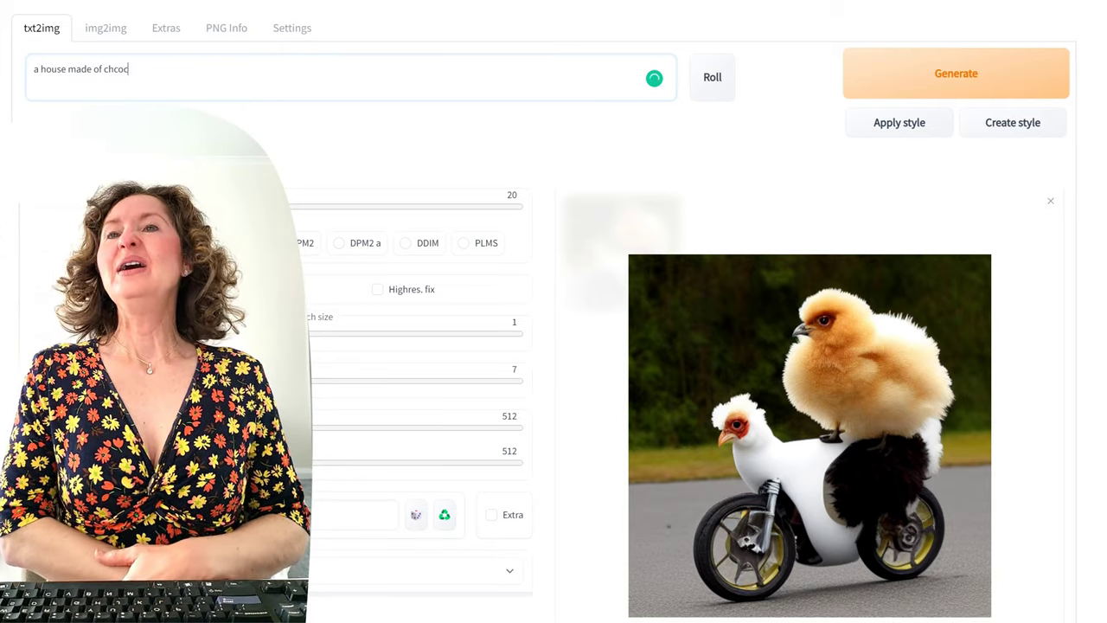
{"action": "key", "text": "BackSpace"}
{"action": "key", "text": "BackSpace"}
{"action": "key", "text": "BackSpace"}
{"action": "type", "text": "ocolate"}
{"action": "left_click", "coordinate": [854, 72]}
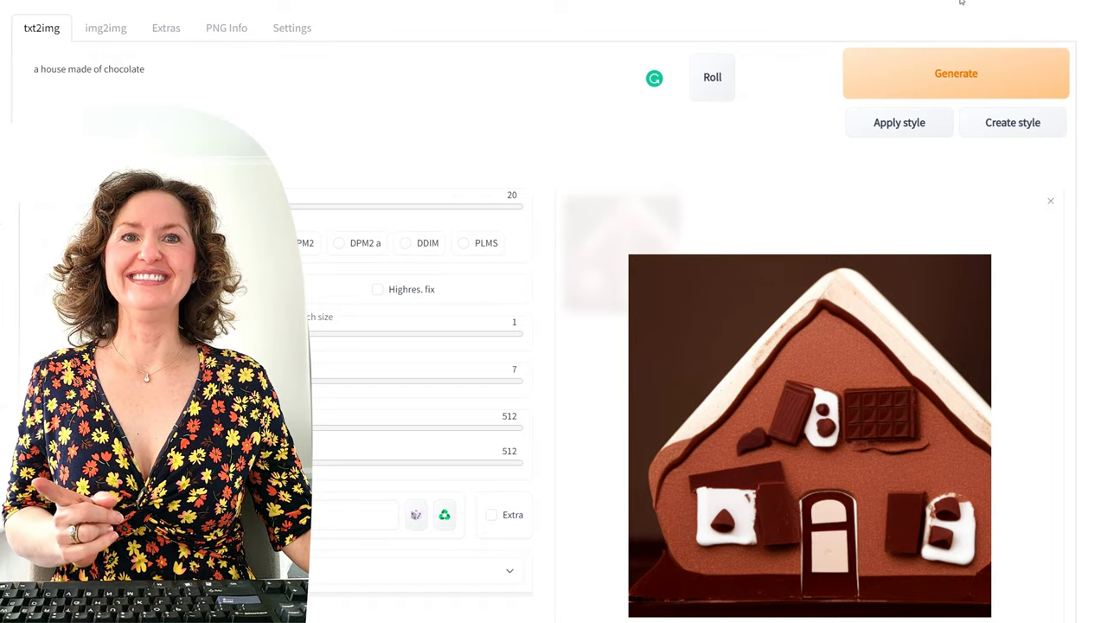
{"action": "left_click_drag", "start_coordinate": [231, 77], "coordinate": [17, 57]}
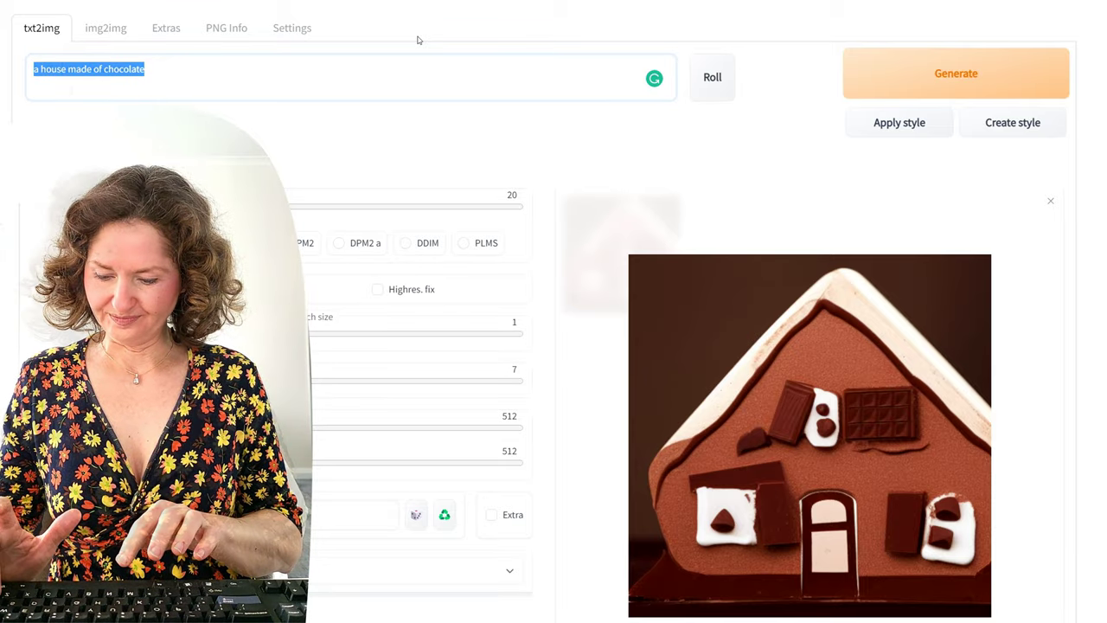
Step: Enter 'A silkie chicken wearing a tutu by the river at sunrise', fixing the typo, and generate twice
{"action": "type", "text": "A silkie chicken wearing a tutu"}
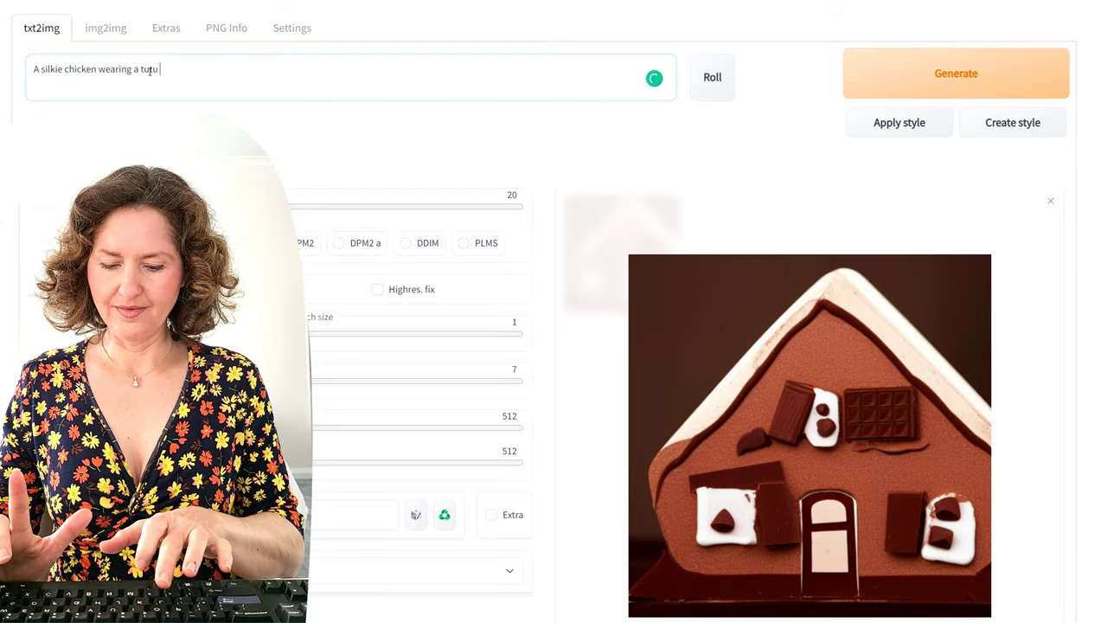
{"action": "type", "text": " by the "}
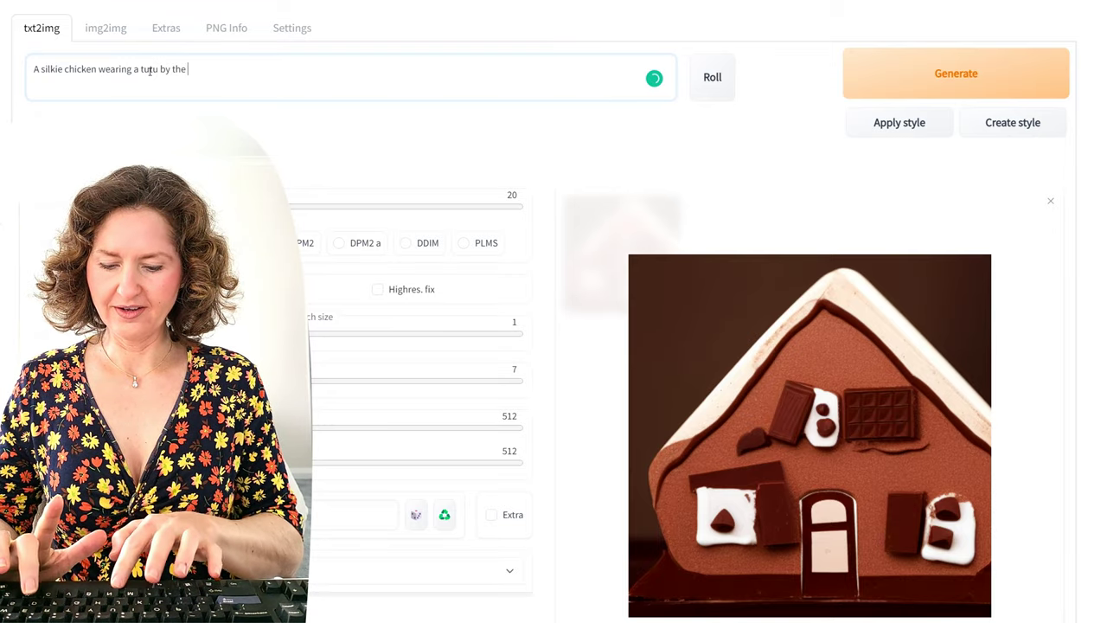
{"action": "type", "text": "river at"}
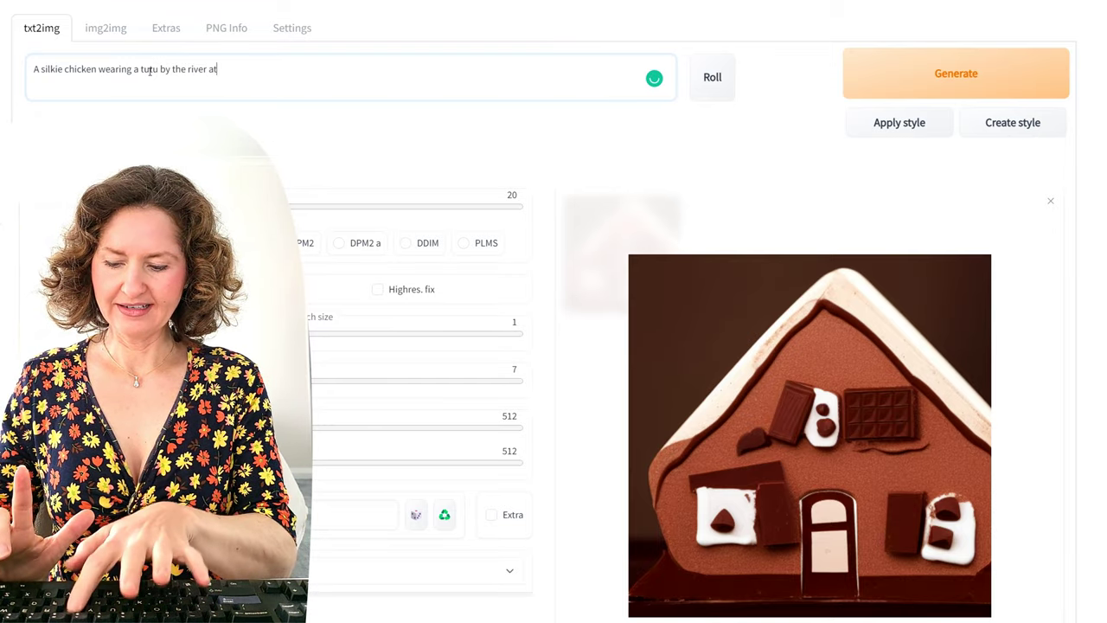
{"action": "type", "text": " sinrise"}
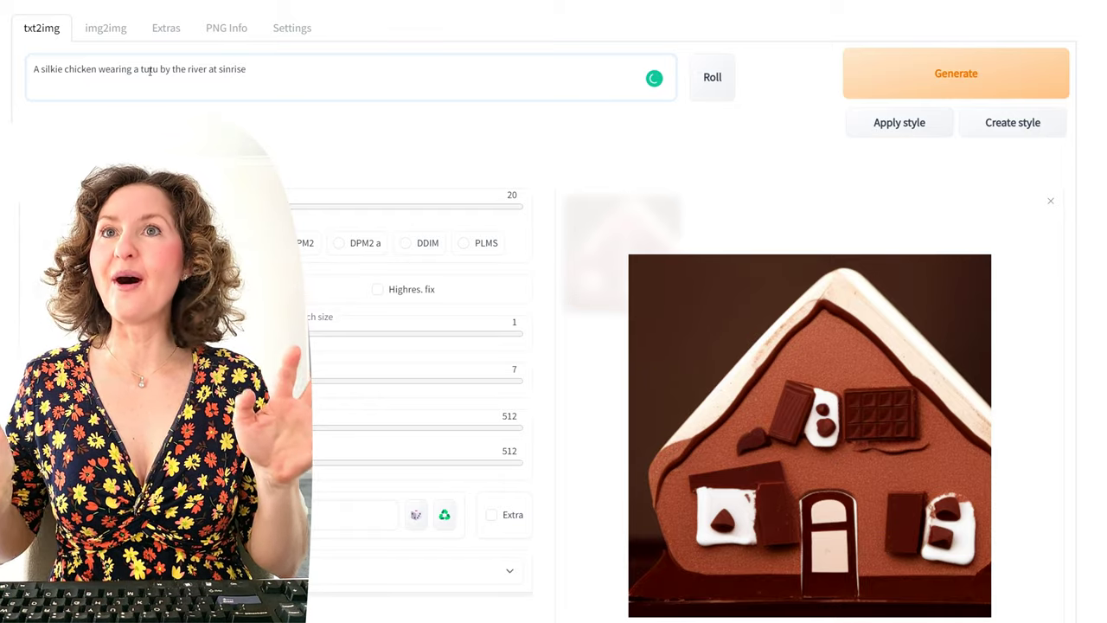
{"action": "key", "text": "BackSpace"}
{"action": "key", "text": "BackSpace"}
{"action": "key", "text": "BackSpace"}
{"action": "key", "text": "BackSpace"}
{"action": "key", "text": "BackSpace"}
{"action": "key", "text": "BackSpace"}
{"action": "type", "text": "unrise"}
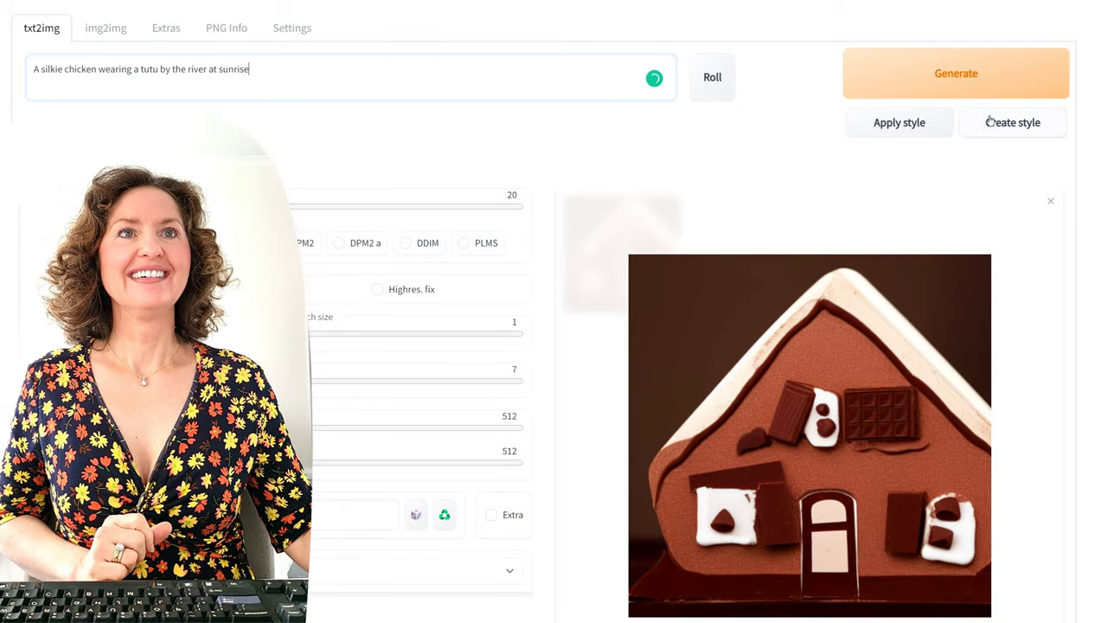
{"action": "left_click", "coordinate": [974, 76]}
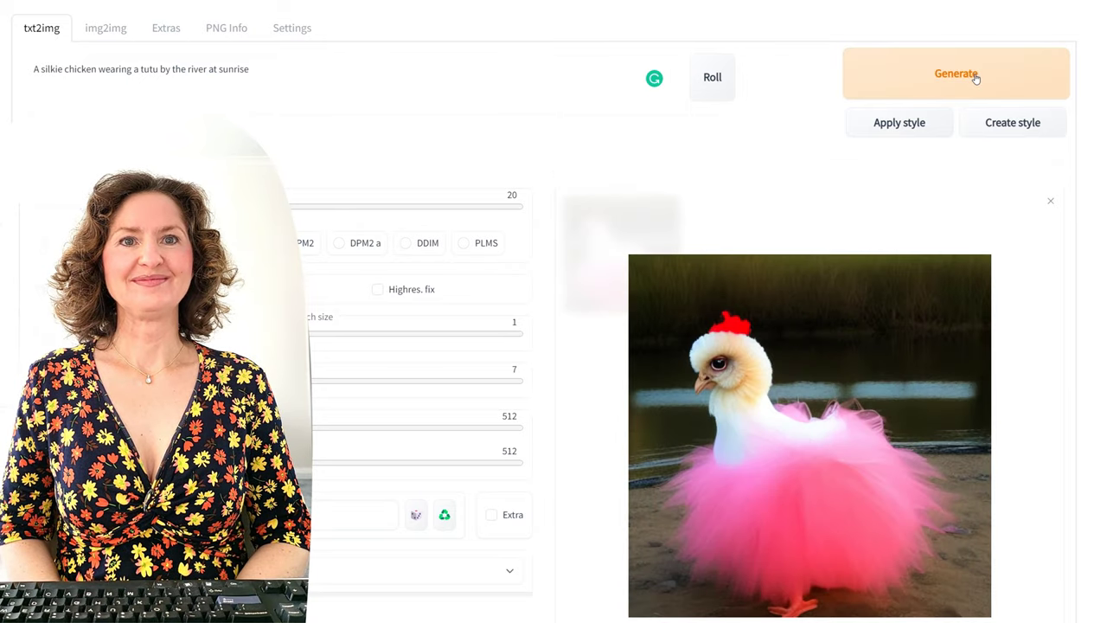
{"action": "left_click", "coordinate": [974, 77]}
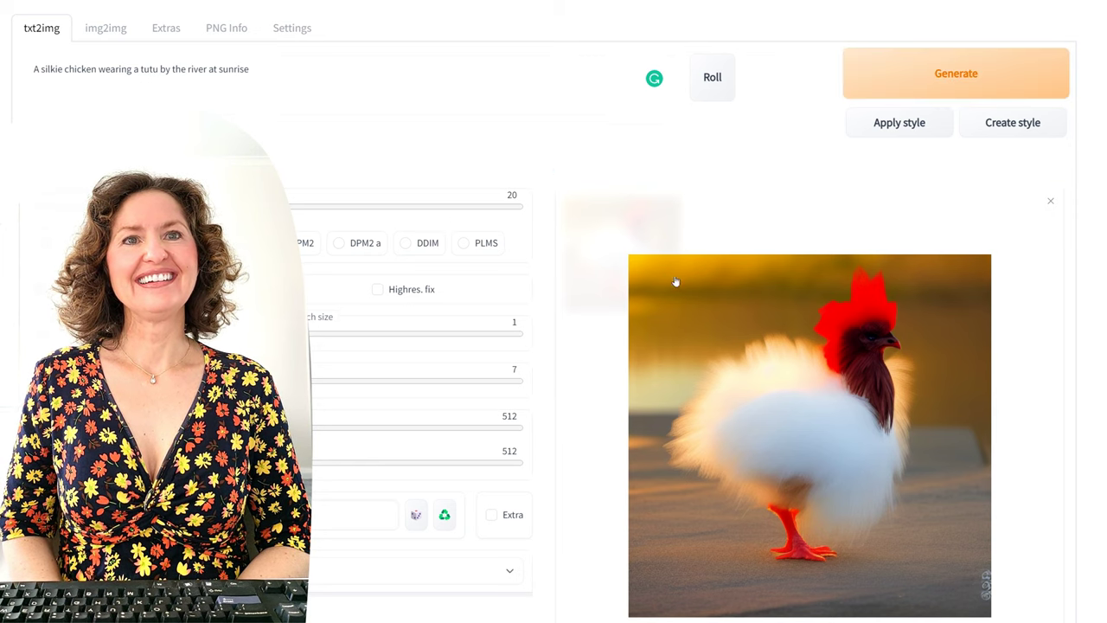
Step: Generate five more tutu chicken images, then select the entire prompt
{"action": "left_click", "coordinate": [1019, 71]}
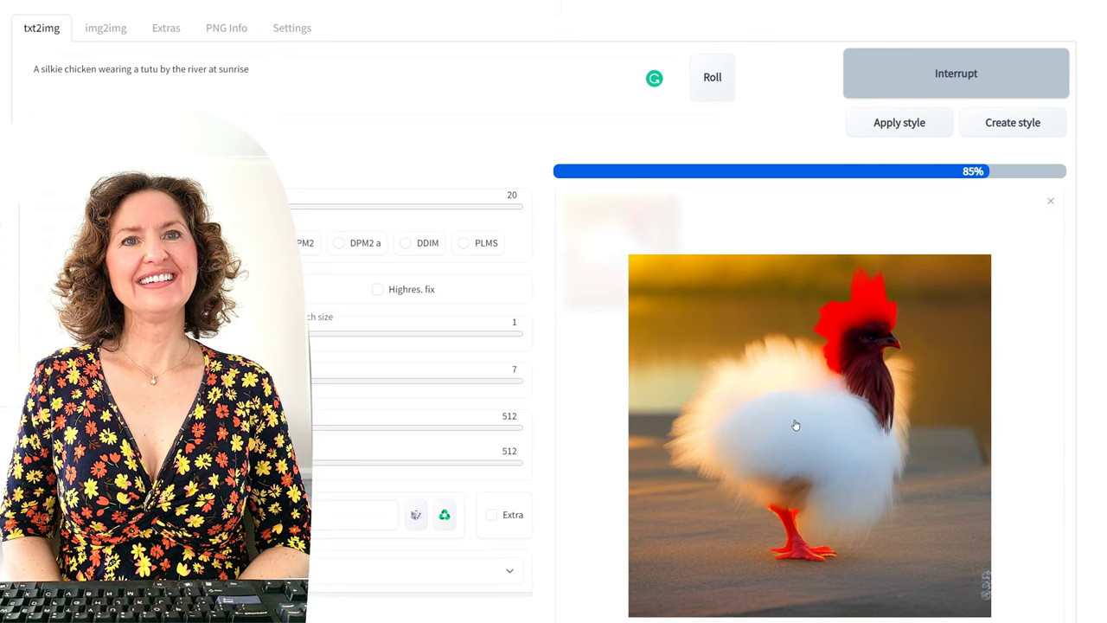
{"action": "left_click", "coordinate": [982, 74]}
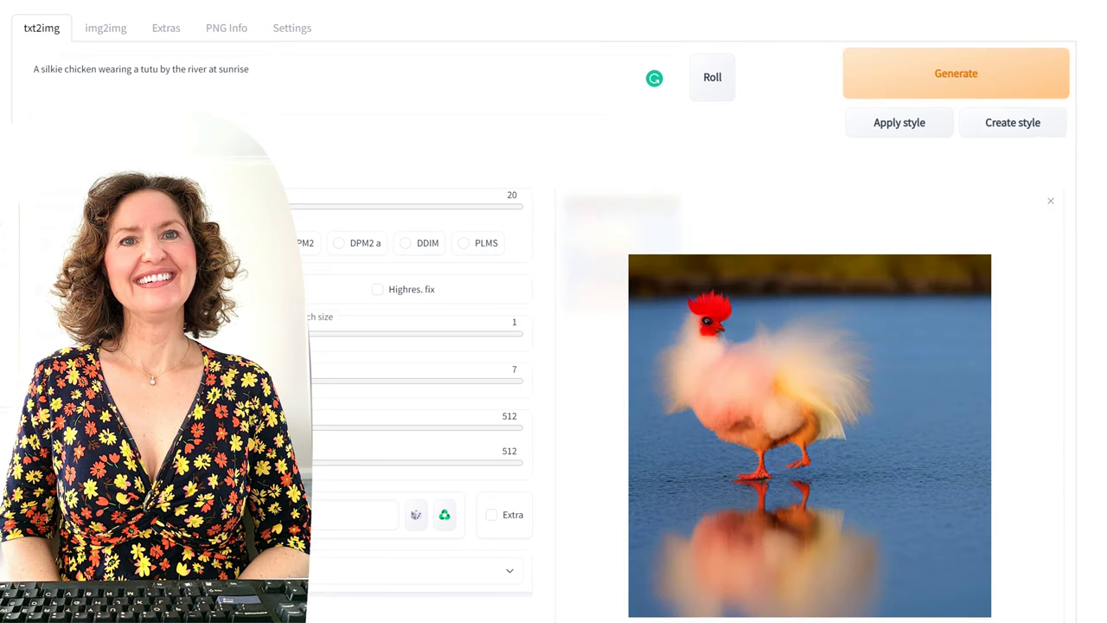
{"action": "left_click", "coordinate": [1001, 72]}
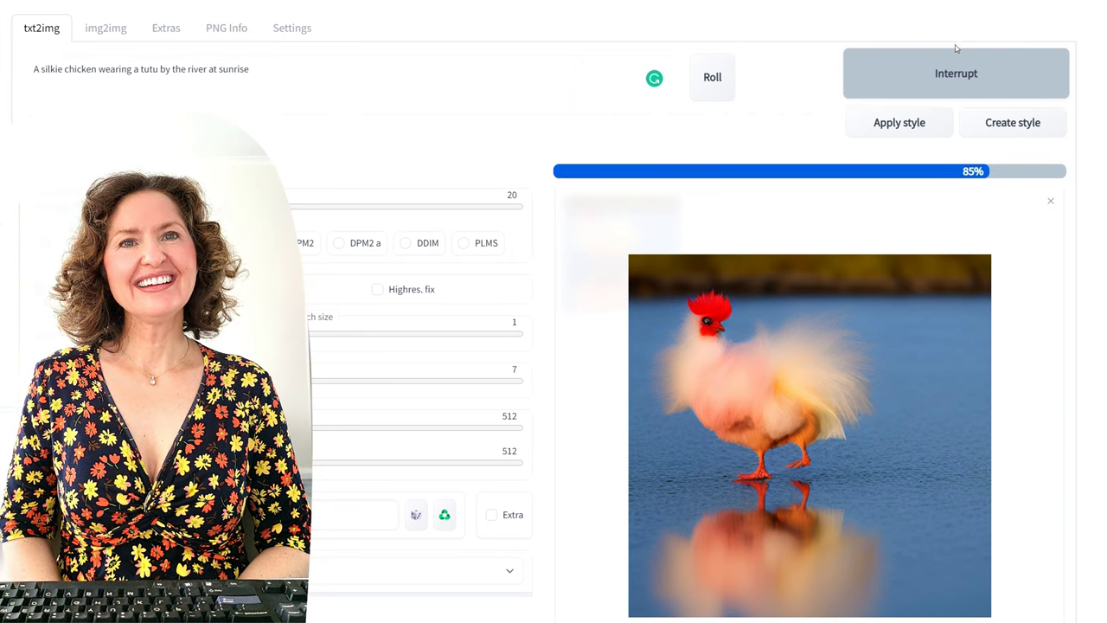
{"action": "left_click", "coordinate": [956, 75]}
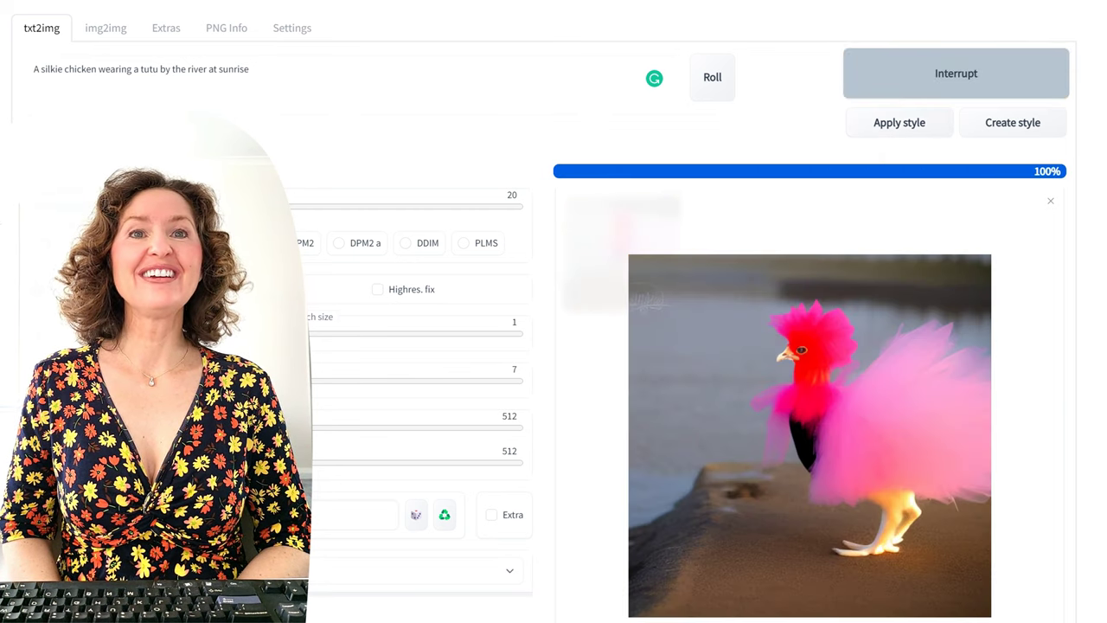
{"action": "left_click", "coordinate": [1056, 86]}
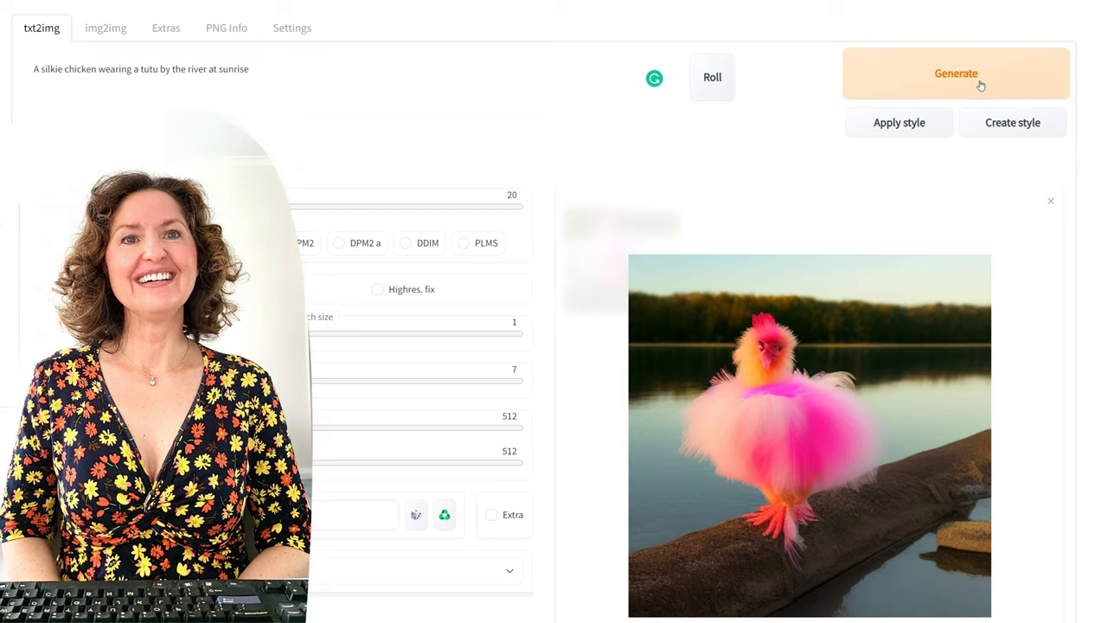
{"action": "left_click", "coordinate": [385, 86]}
{"action": "key", "text": "ctrl+a"}
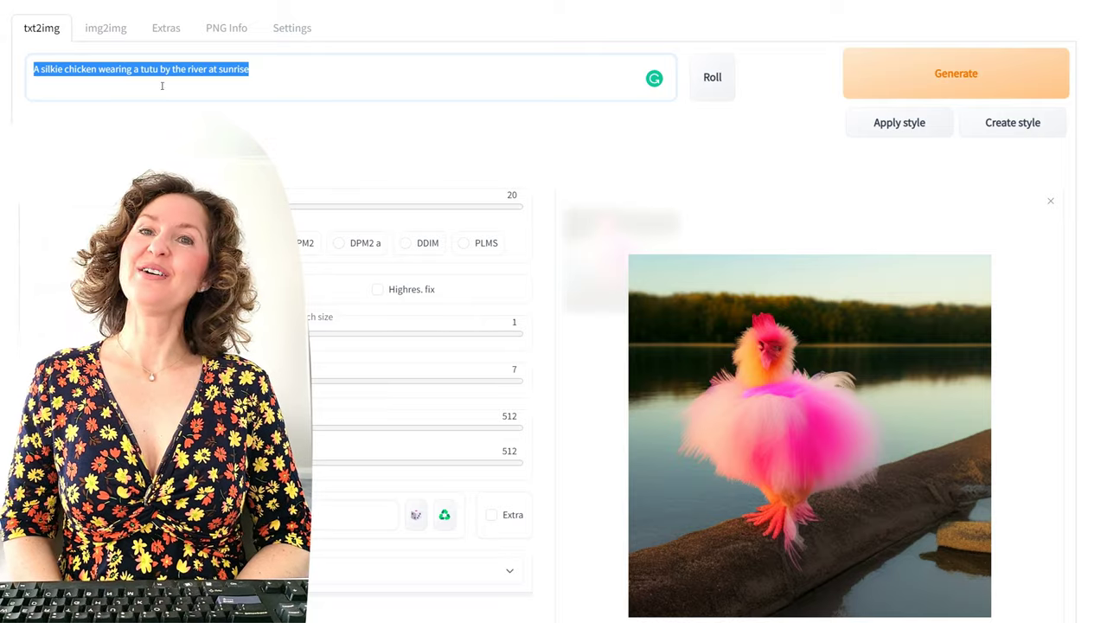
Step: Replace the prompt with a named man 'wearing a trutu' and generate one image
{"action": "key", "text": "BackSpace"}
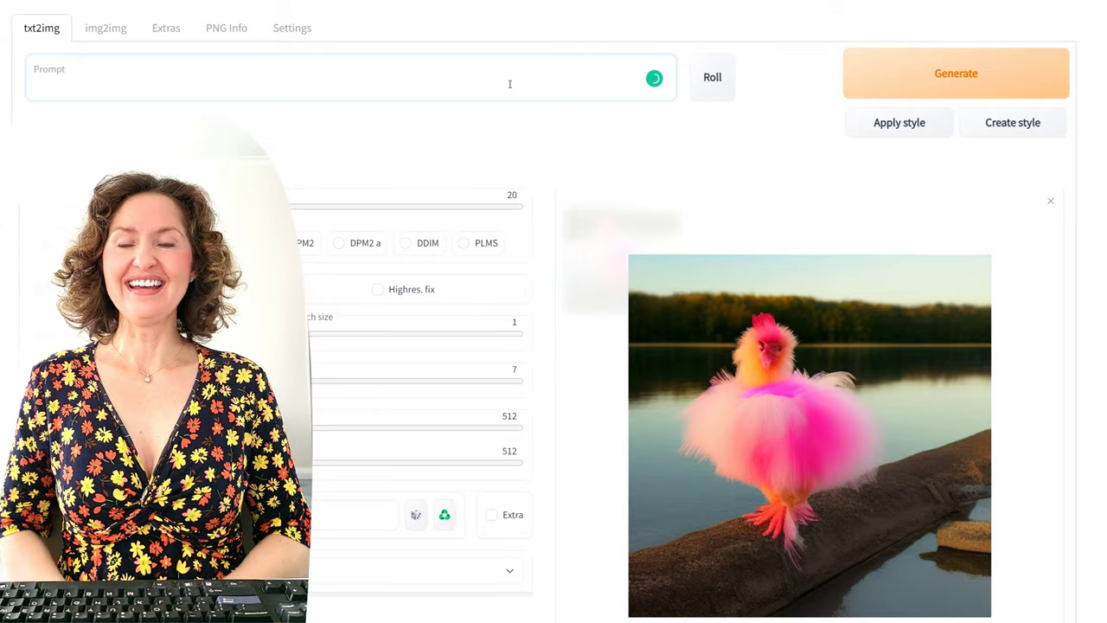
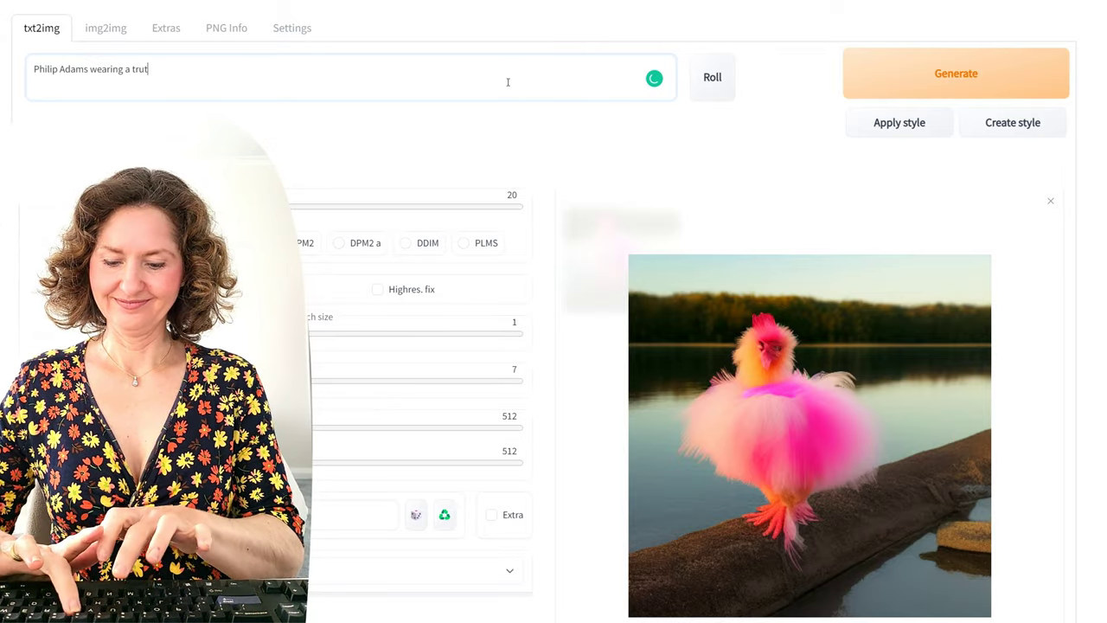
{"action": "type", "text": "u"}
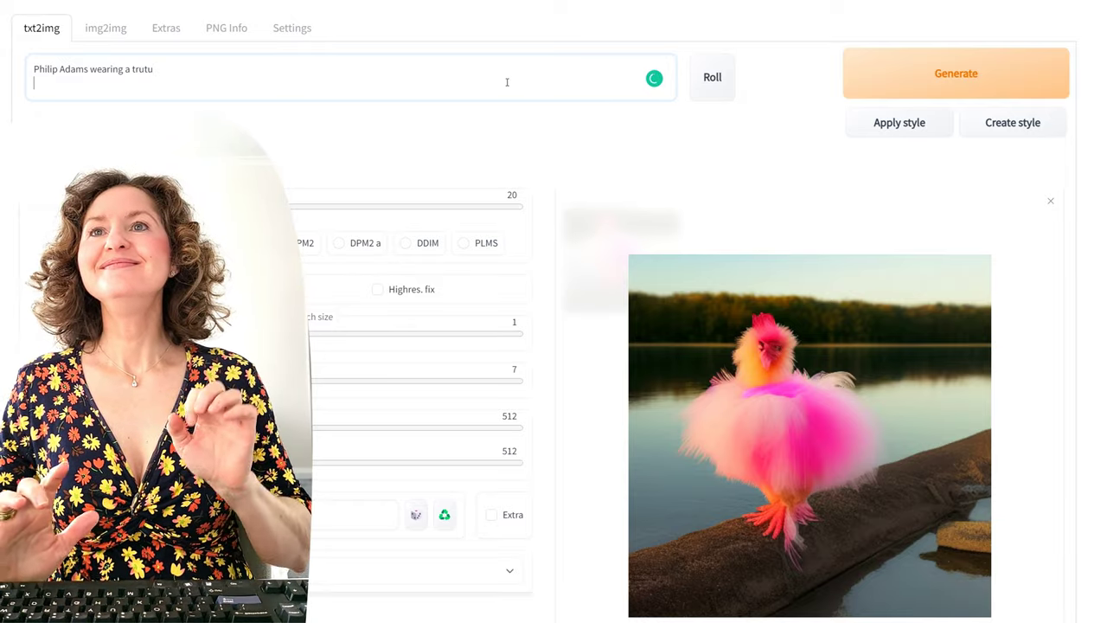
{"action": "left_click", "coordinate": [931, 75]}
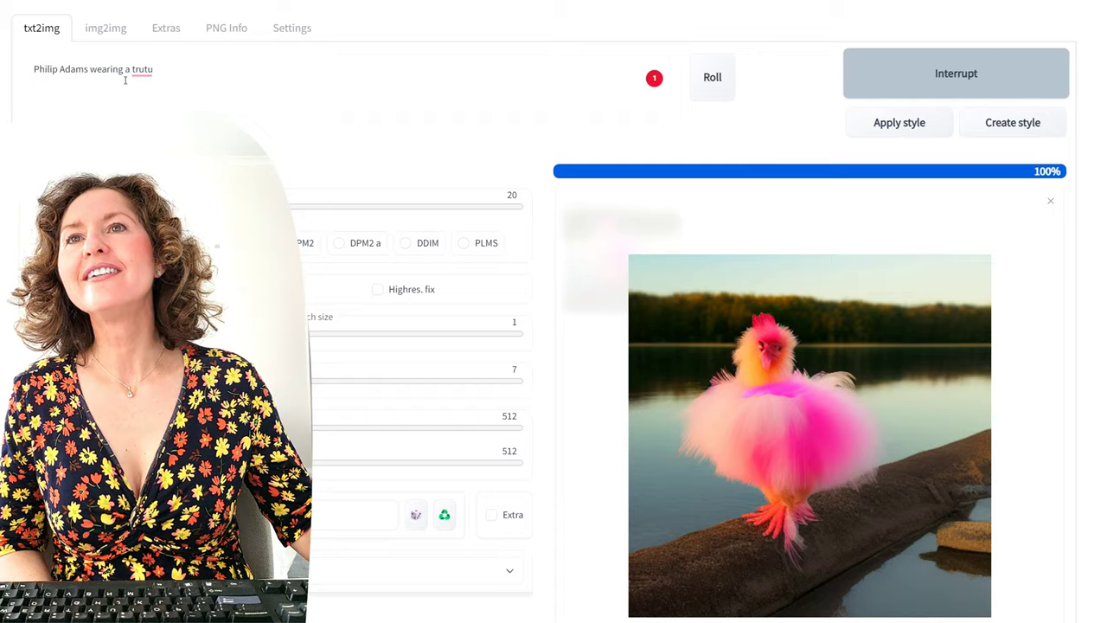
Step: Fix 'trutu' to 'tutu', generate four images of the man, then select the prompt
{"action": "left_click", "coordinate": [135, 69]}
{"action": "key", "text": "BackSpace"}
{"action": "left_click", "coordinate": [955, 86]}
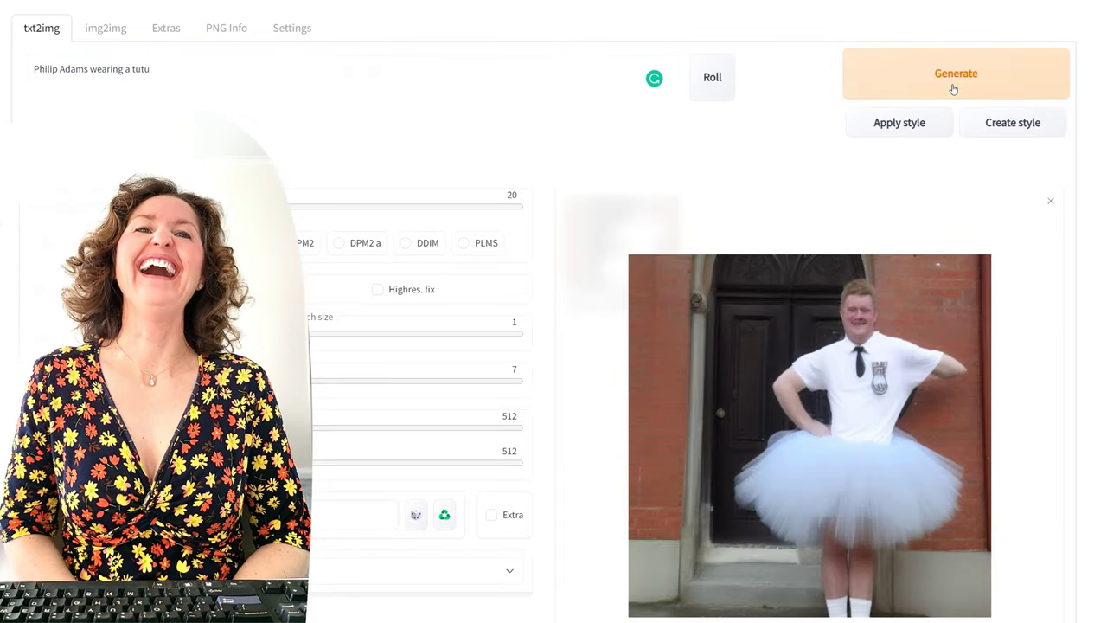
{"action": "left_click", "coordinate": [953, 89]}
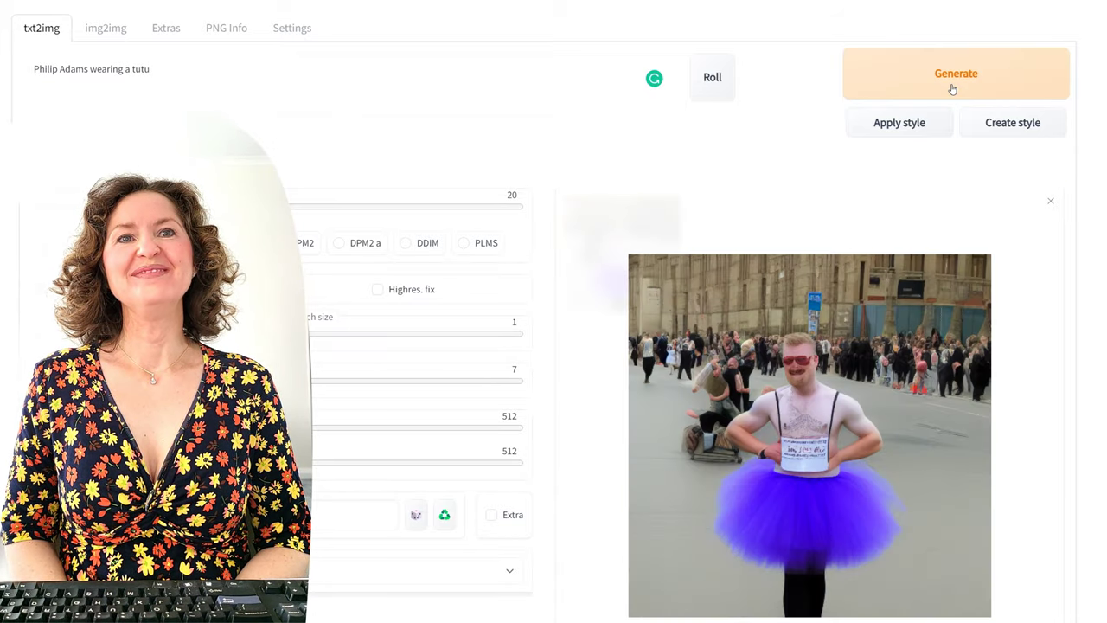
{"action": "left_click", "coordinate": [952, 89]}
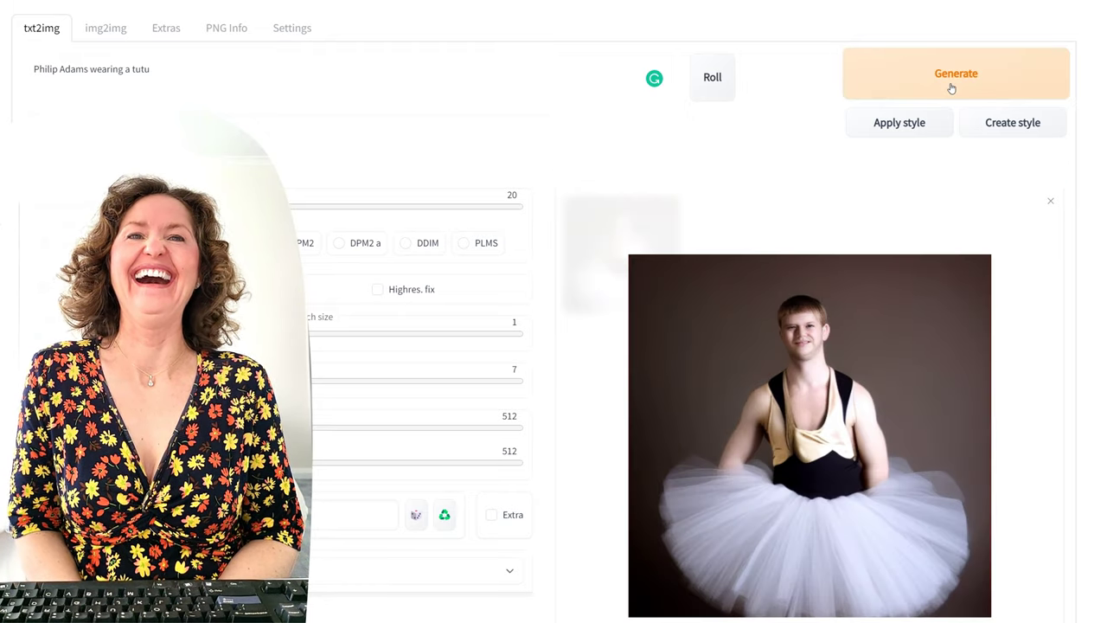
{"action": "left_click", "coordinate": [951, 89]}
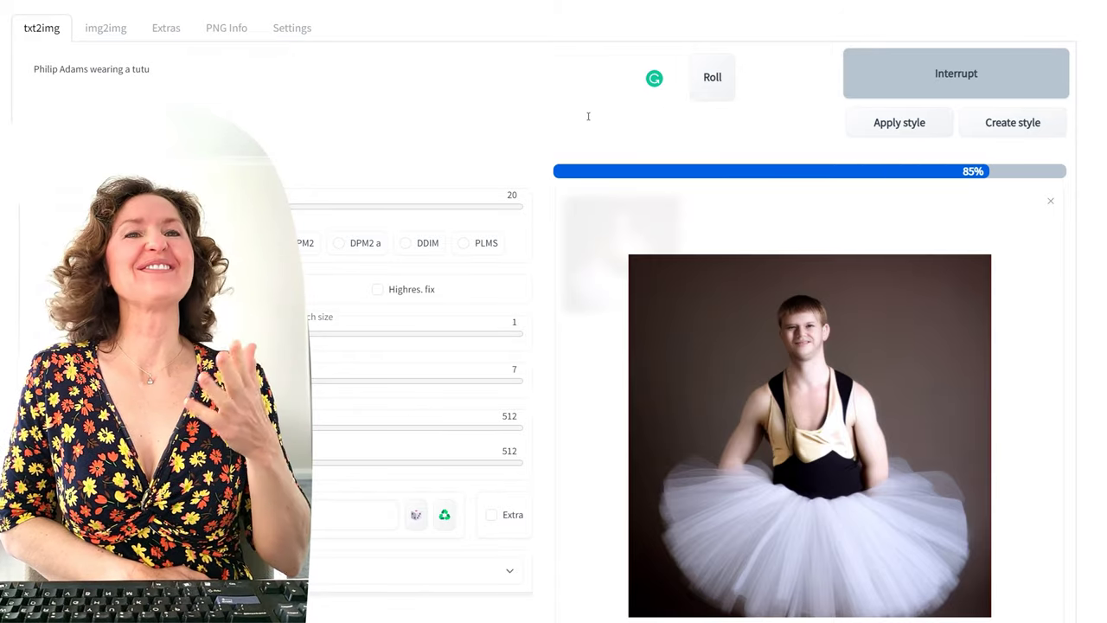
{"action": "key", "text": "ctrl+a"}
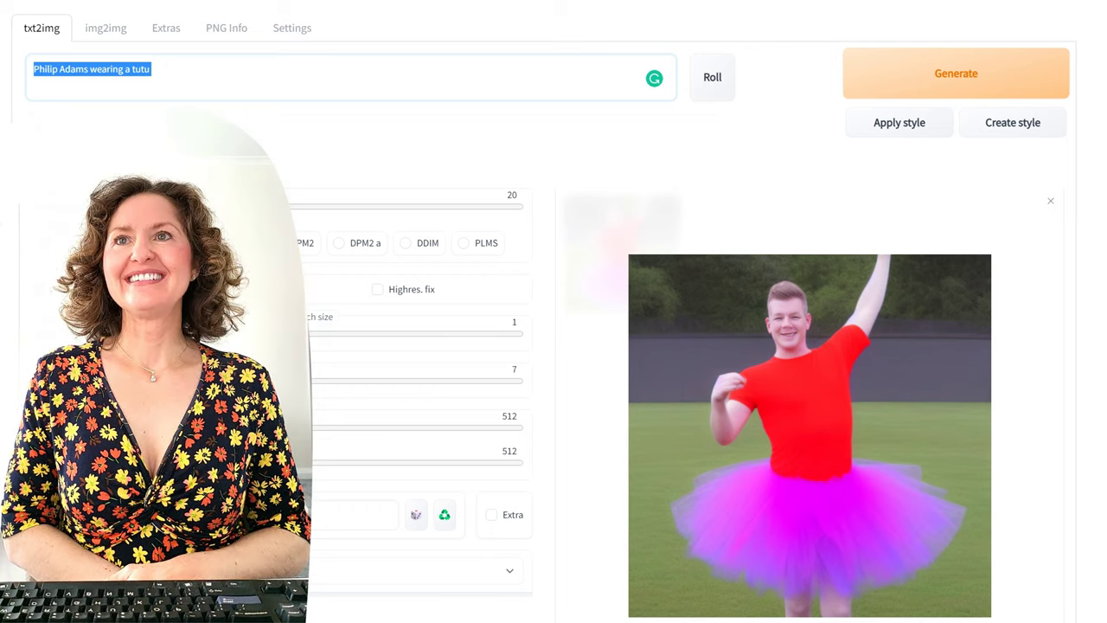
Step: Change the prompt to 'god wearing a tutu' and generate four images
{"action": "type", "text": "god"}
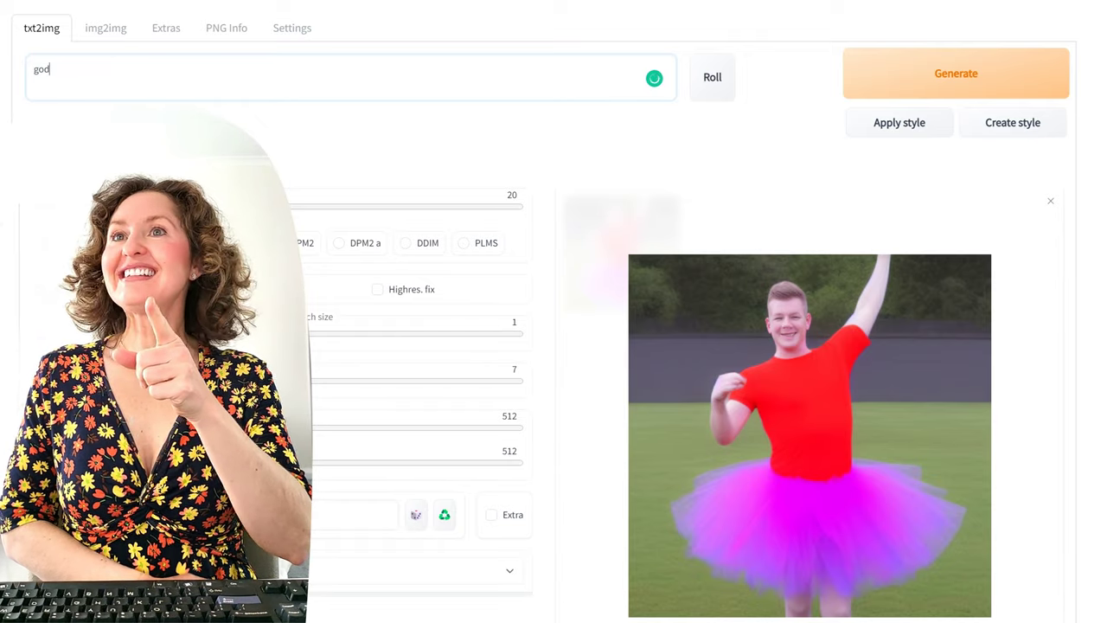
{"action": "type", "text": " wearing a tutu"}
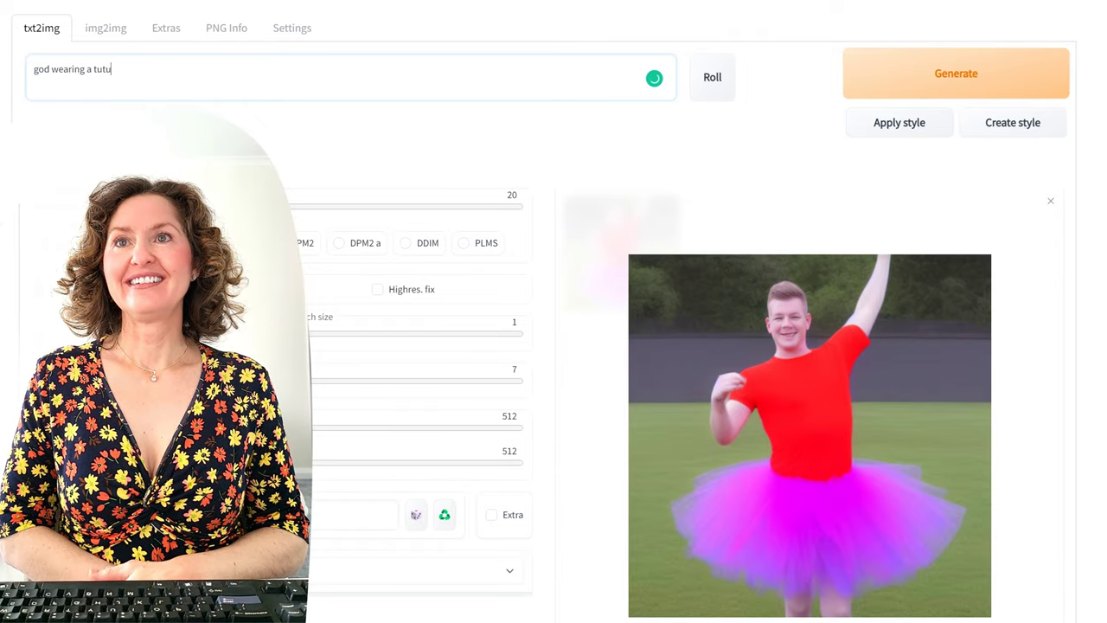
{"action": "key", "text": "ctrl+Return"}
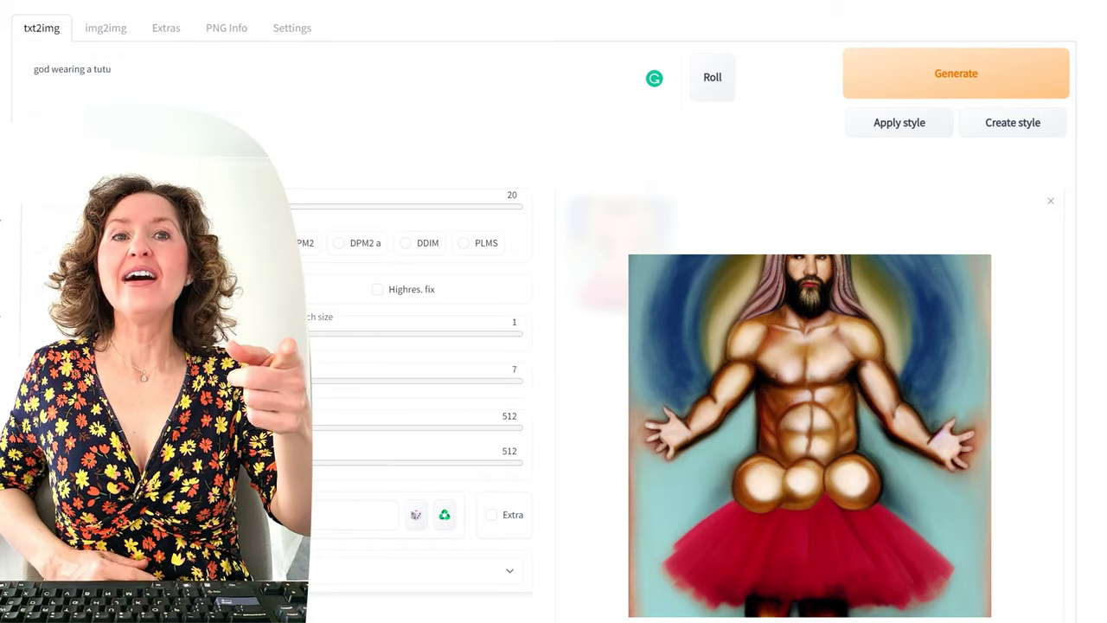
{"action": "left_click", "coordinate": [1050, 83]}
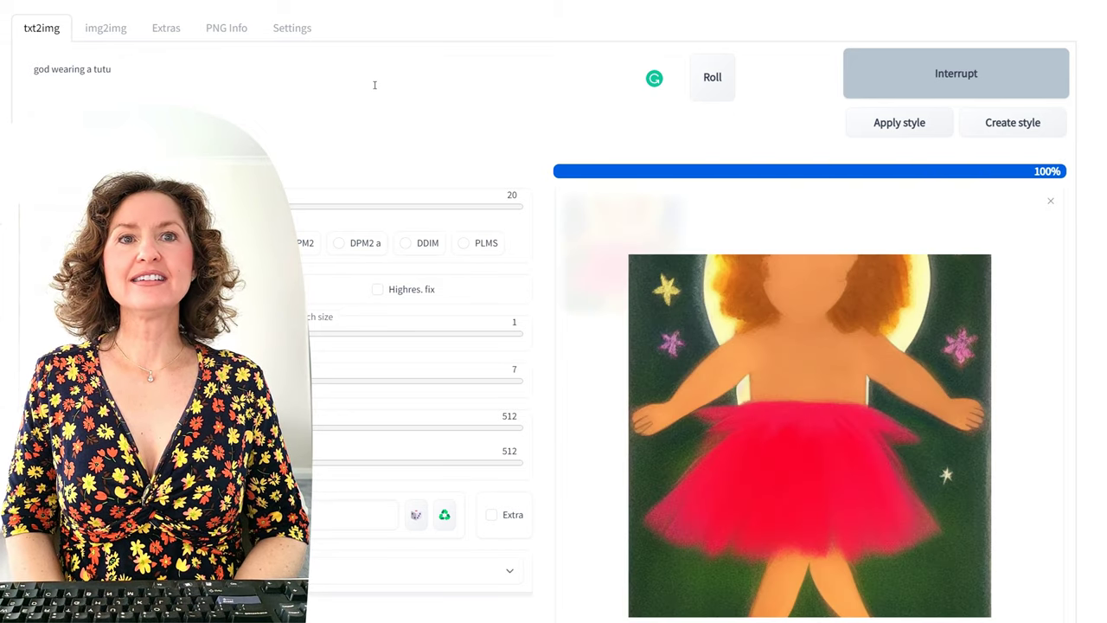
{"action": "left_click", "coordinate": [965, 88]}
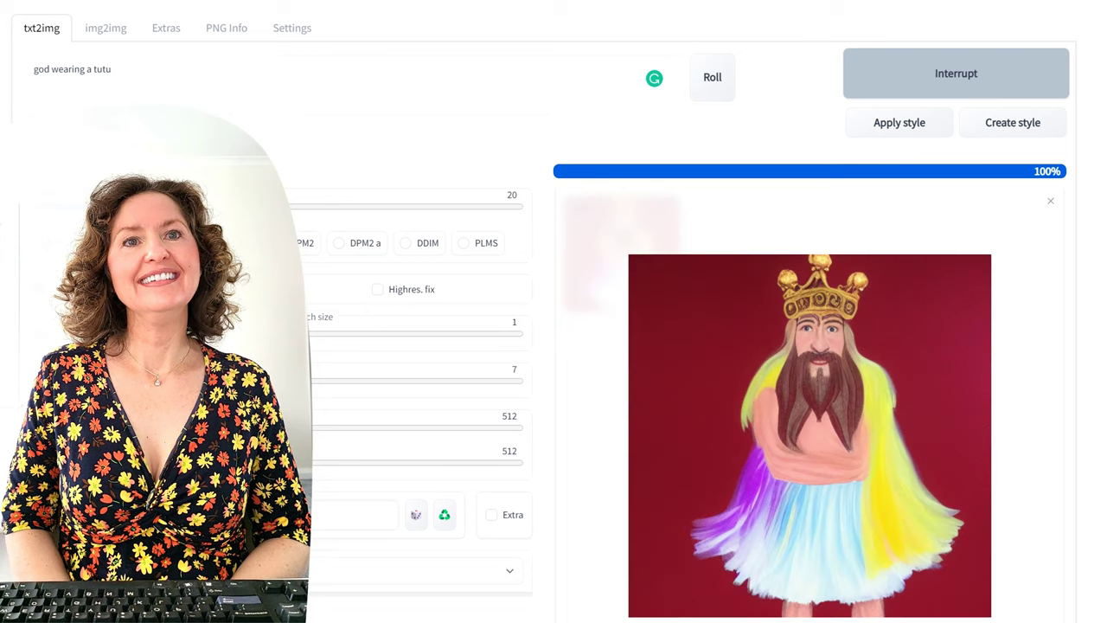
{"action": "left_click", "coordinate": [859, 91]}
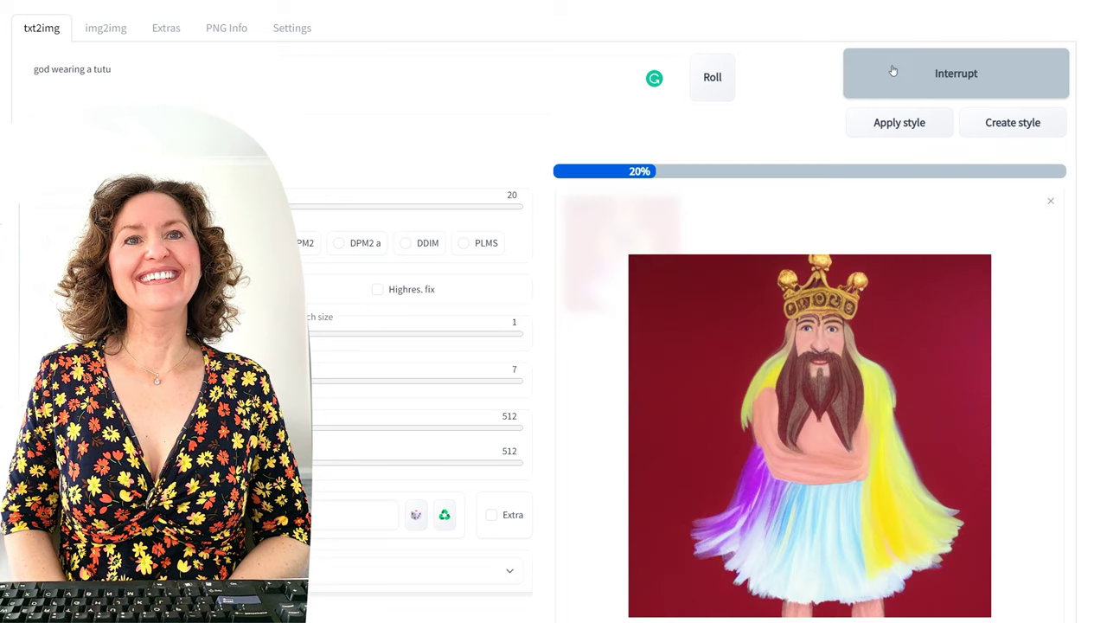
Step: Select the whole prompt and replace it with a politician's name 'wearing a tutu'
{"action": "left_click", "coordinate": [372, 86]}
{"action": "left_click_drag", "start_coordinate": [380, 83], "coordinate": [31, 31]}
{"action": "left_click", "coordinate": [273, 70]}
{"action": "key", "text": "ctrl+a"}
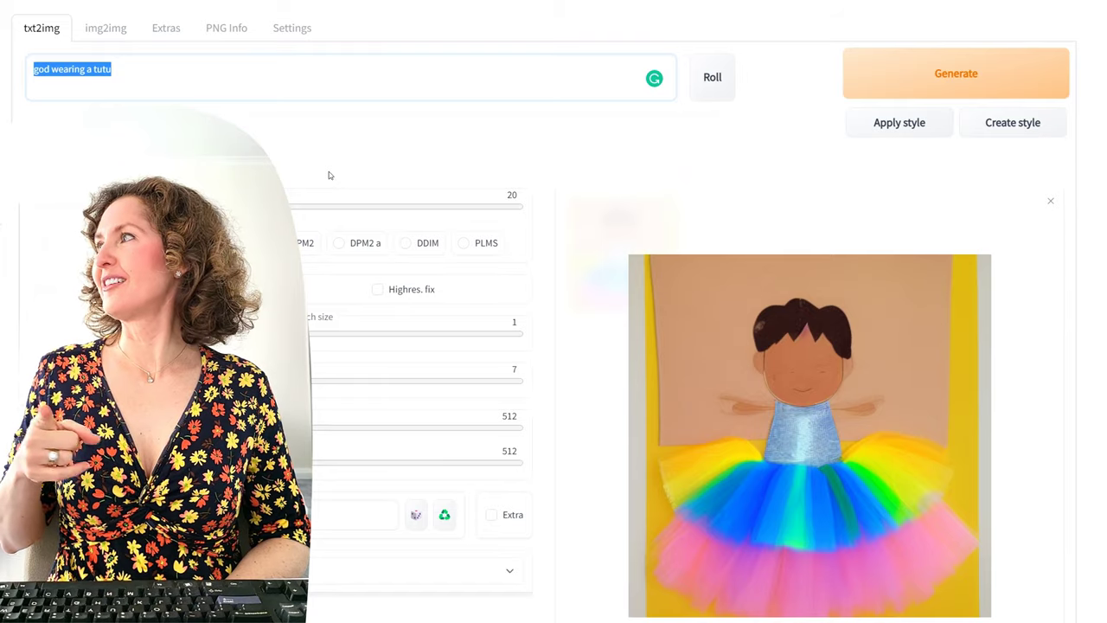
{"action": "type", "text": "donald"}
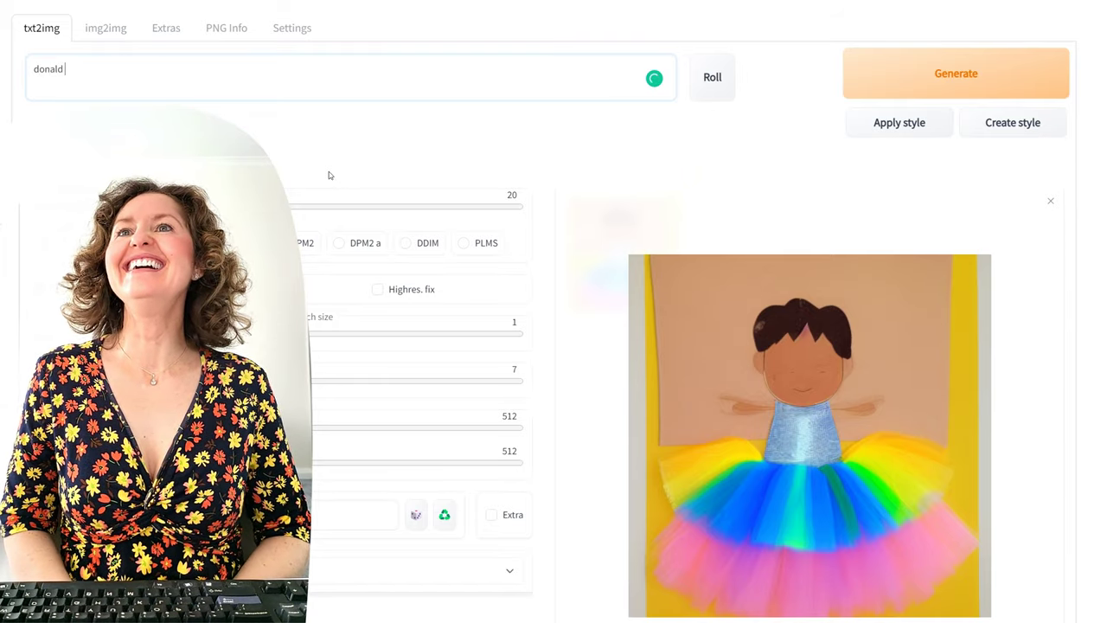
{"action": "type", "text": " trump wearing a t"}
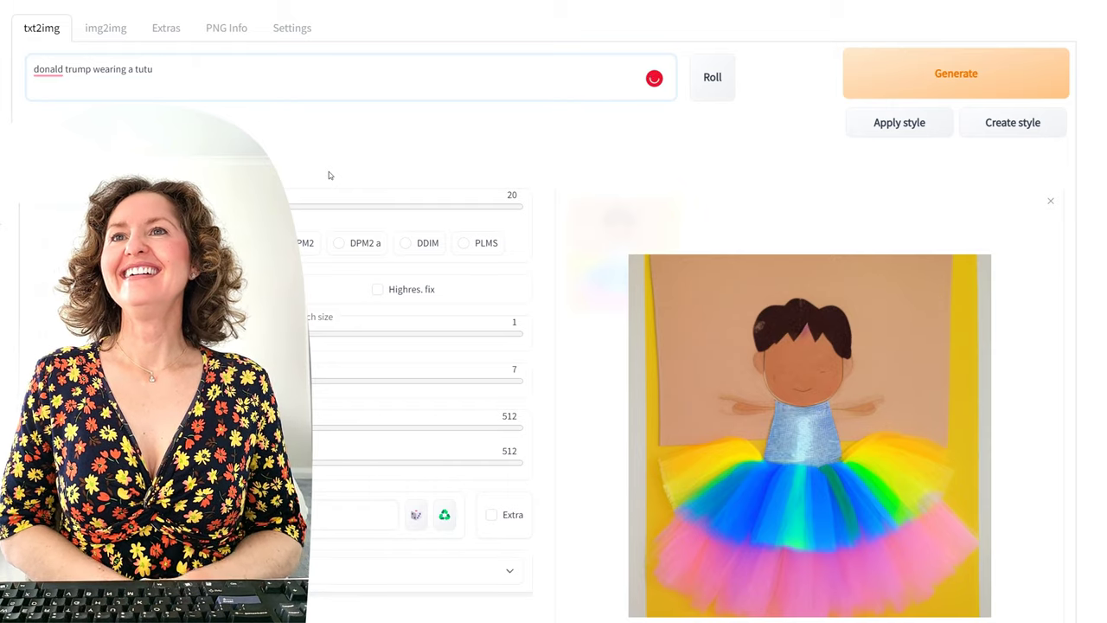
{"action": "type", "text": "utu"}
Step: Accept Grammarly's capitalization of the first name and generate the first image
{"action": "mouse_move", "coordinate": [52, 75]}
{"action": "left_click", "coordinate": [54, 114]}
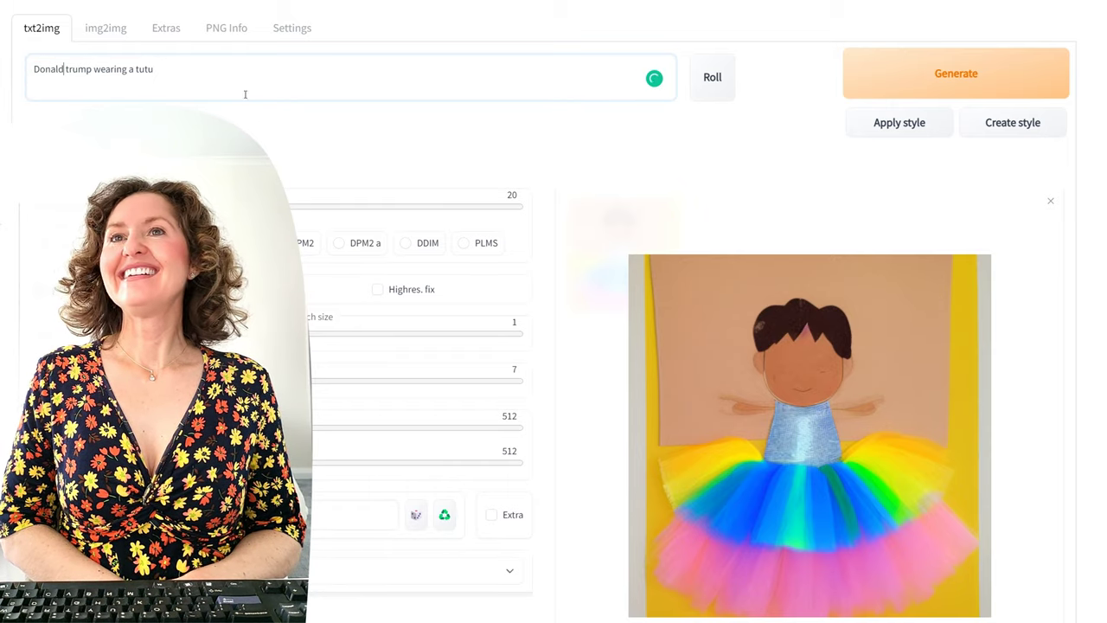
{"action": "left_click", "coordinate": [925, 94]}
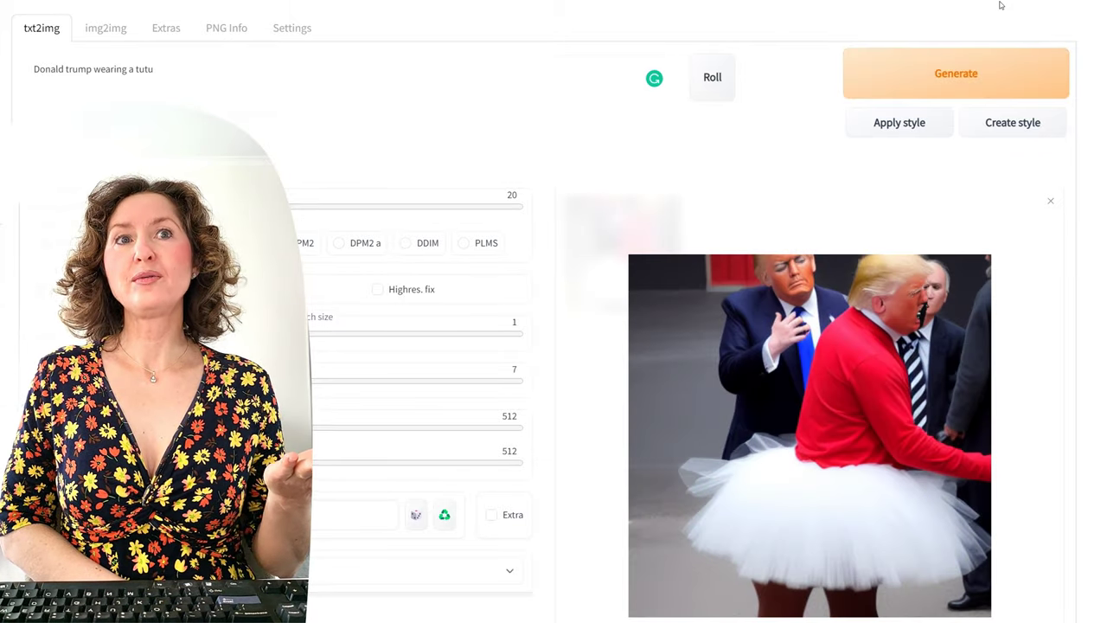
Step: Generate four more images of the politician in a tutu, then select the prompt
{"action": "left_click", "coordinate": [1024, 73]}
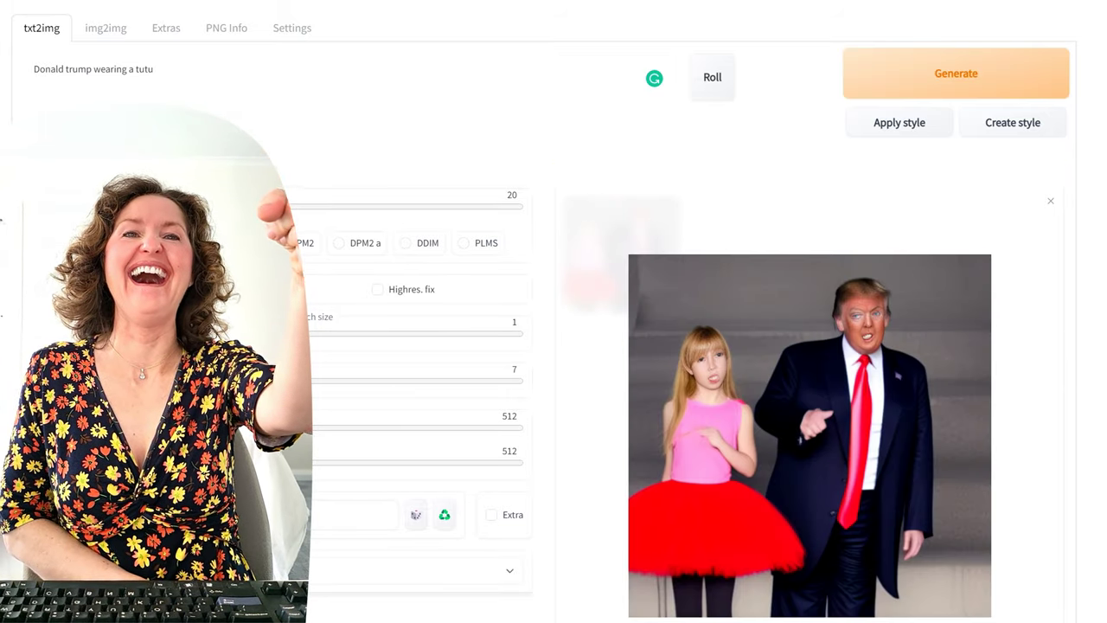
{"action": "left_click", "coordinate": [1024, 72]}
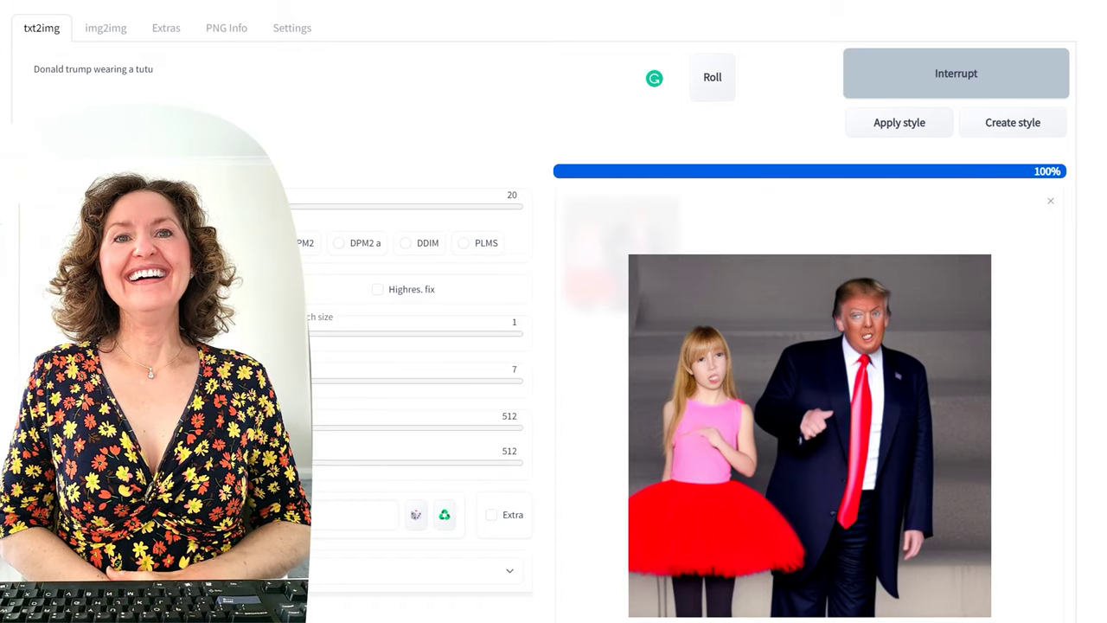
{"action": "left_click", "coordinate": [951, 53]}
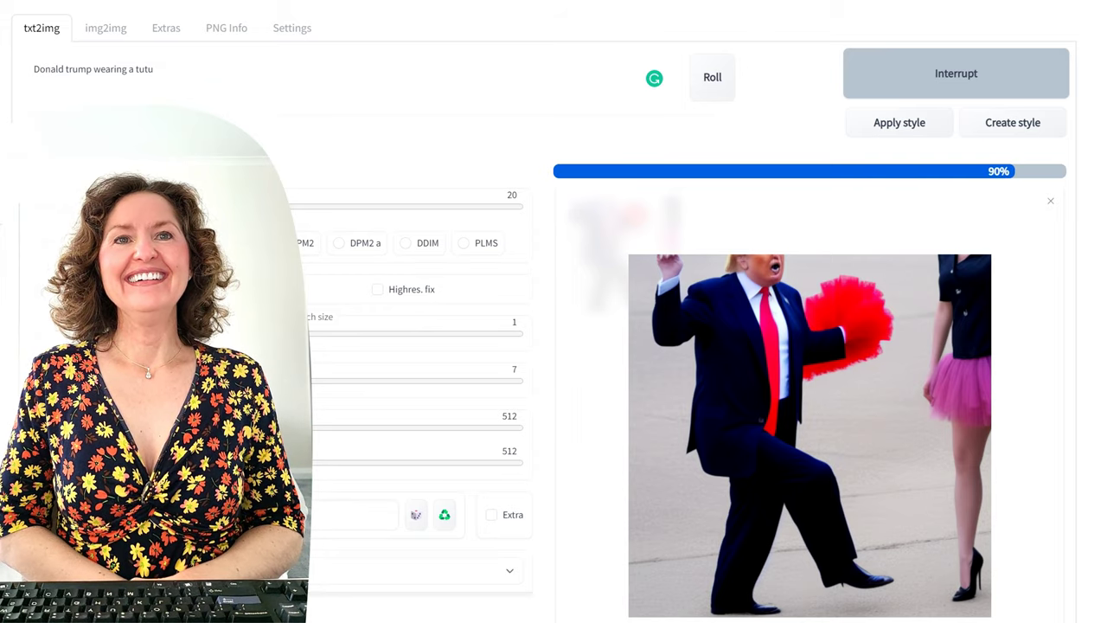
{"action": "left_click", "coordinate": [945, 55]}
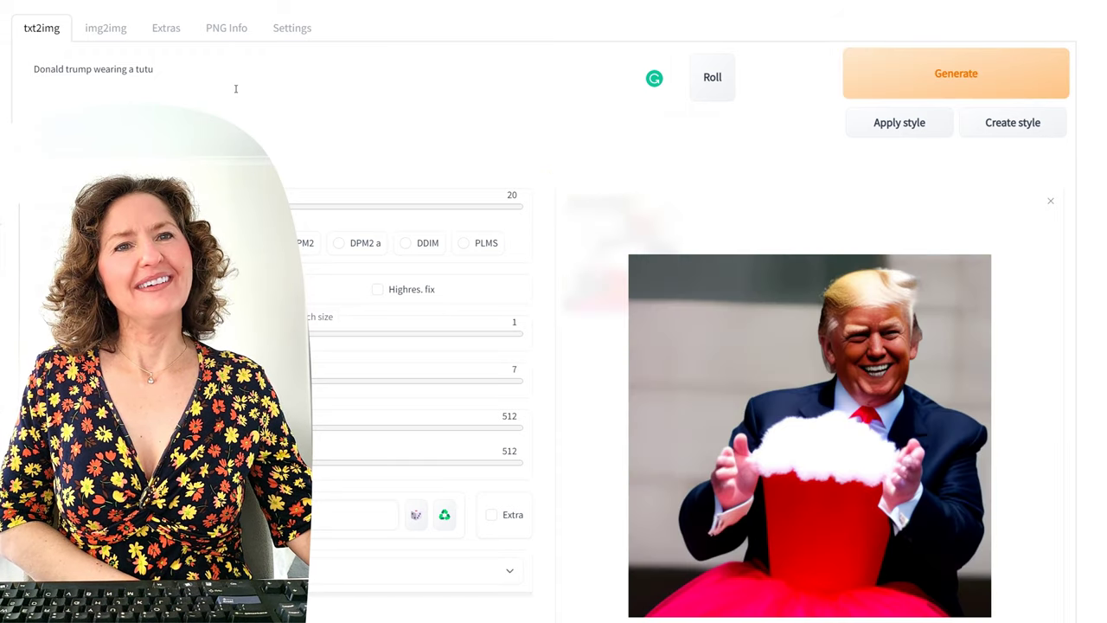
{"action": "left_click", "coordinate": [185, 81]}
{"action": "key", "text": "ctrl+a"}
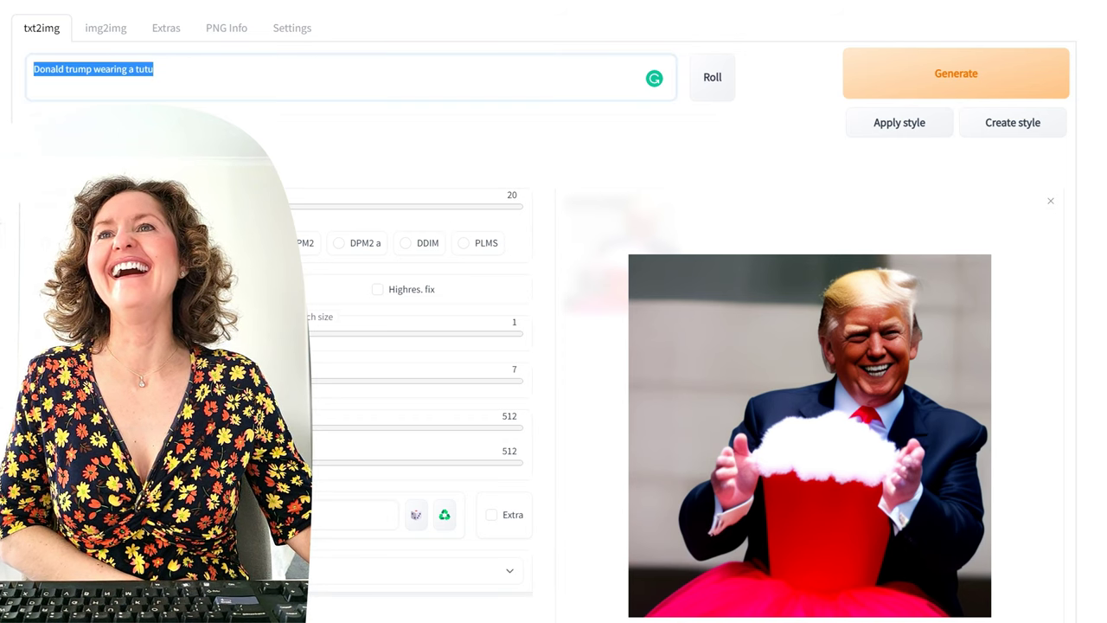
{"action": "left_click", "coordinate": [116, 69]}
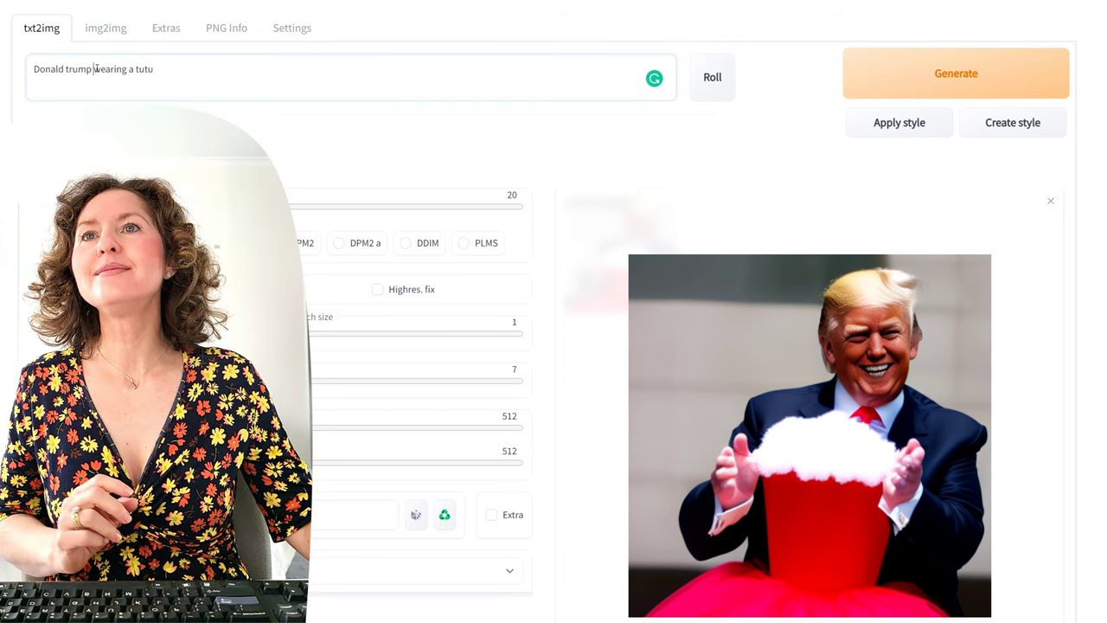
Step: Insert 'and' plus a second politician's name before 'wearing a tutu' and generate the image
{"action": "type", "text": "and joe biden"}
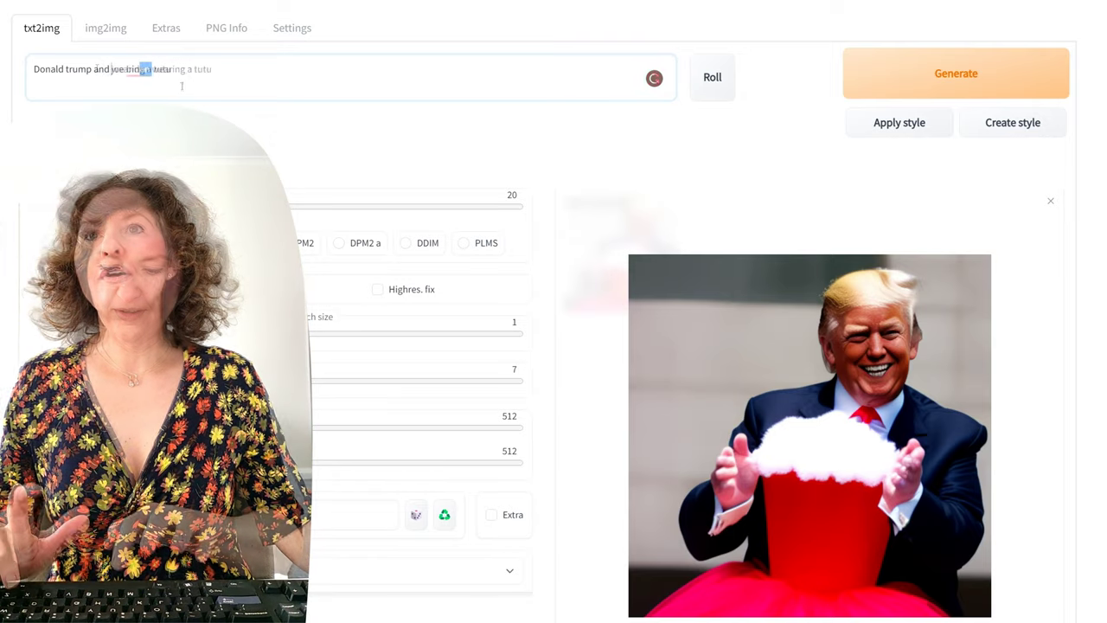
{"action": "left_click", "coordinate": [226, 73]}
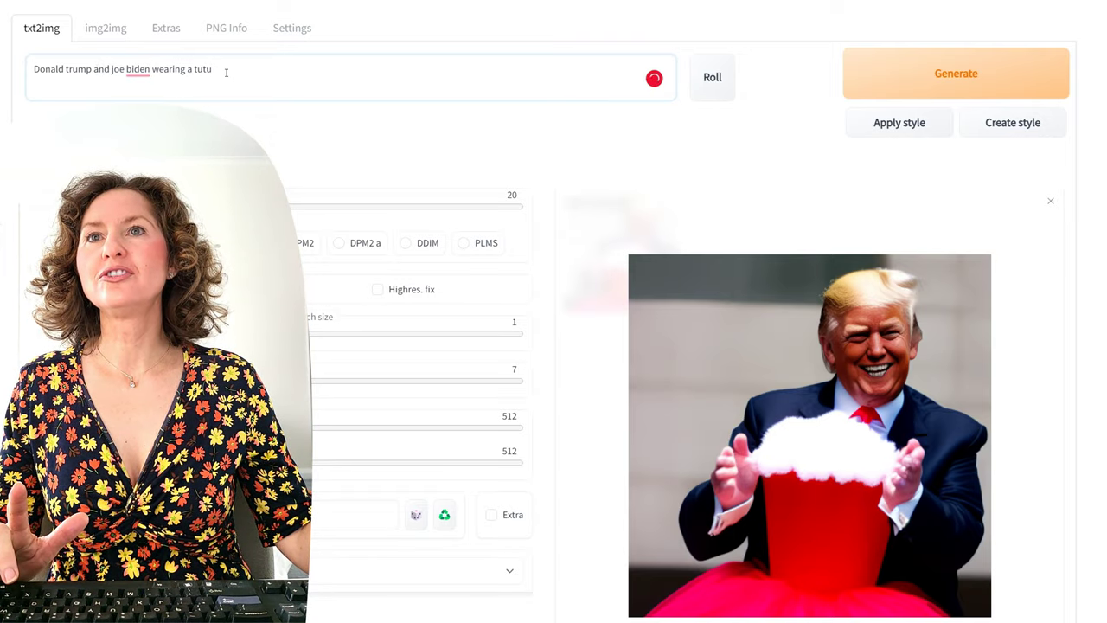
{"action": "left_click", "coordinate": [956, 75]}
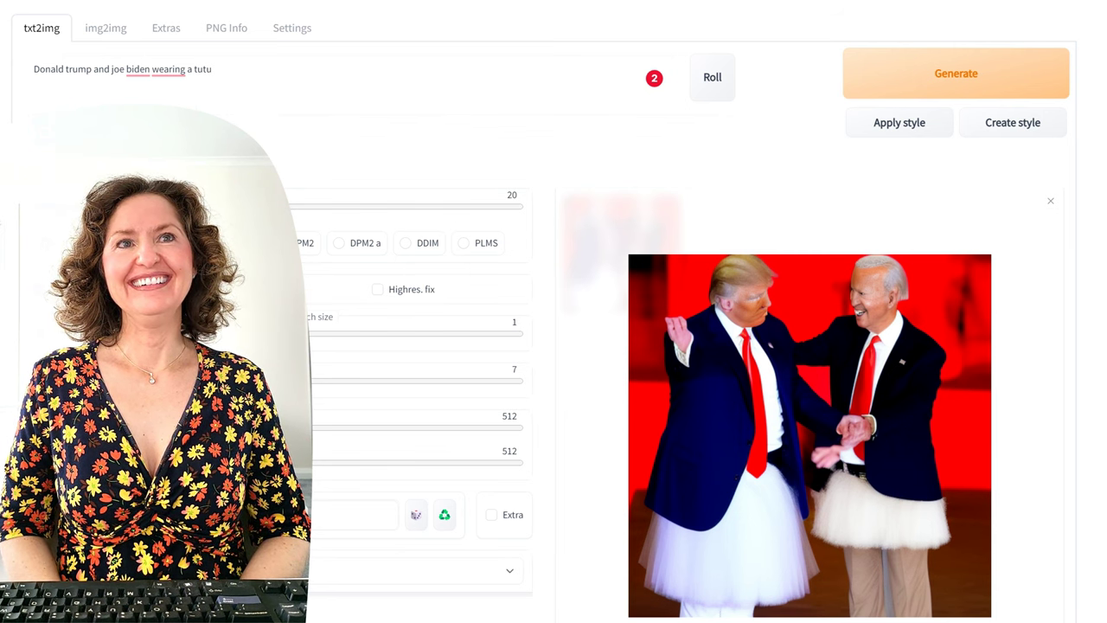
{"action": "triple_click", "coordinate": [216, 69]}
Step: Replace the prompt with 'a statue of a roman lady holding a vase' and generate three images
{"action": "key", "text": "BackSpace"}
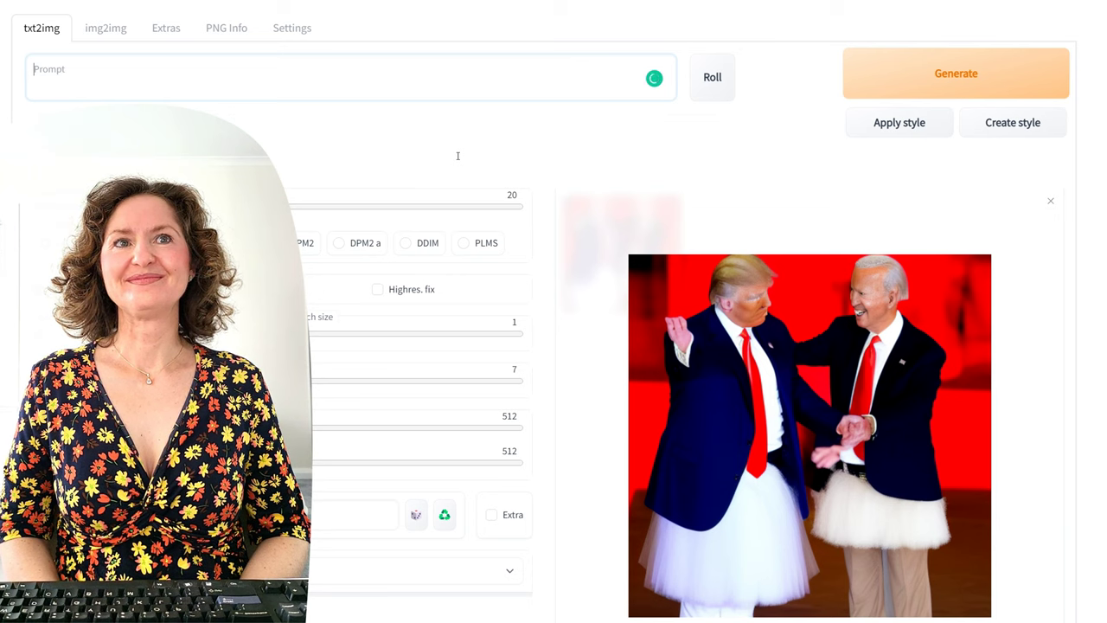
{"action": "type", "text": "a statue of a roman lady holdin"}
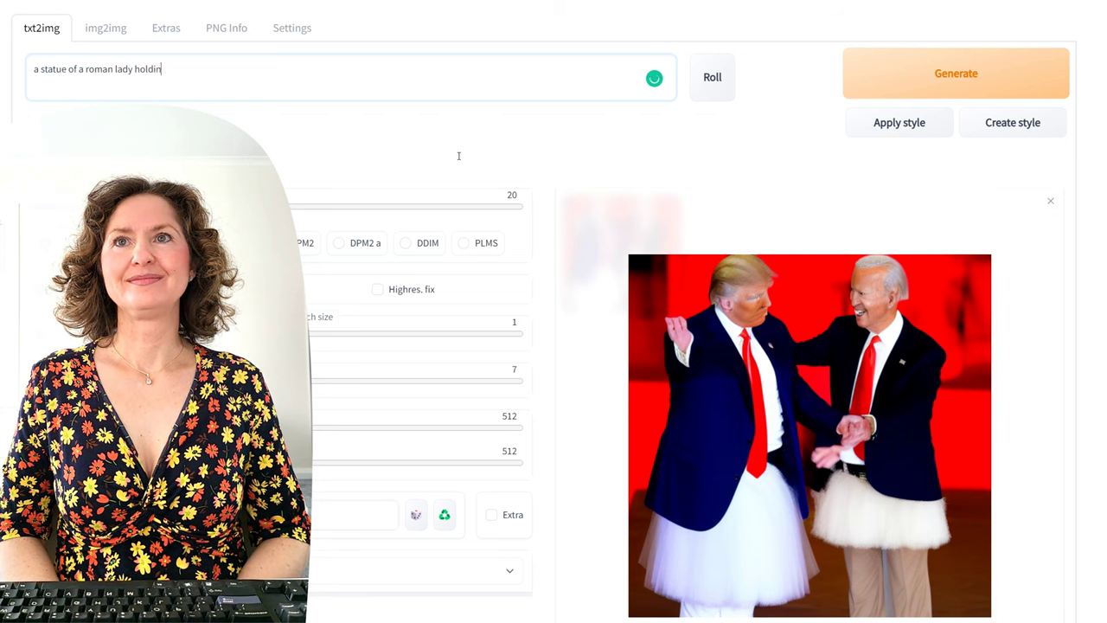
{"action": "type", "text": "c"}
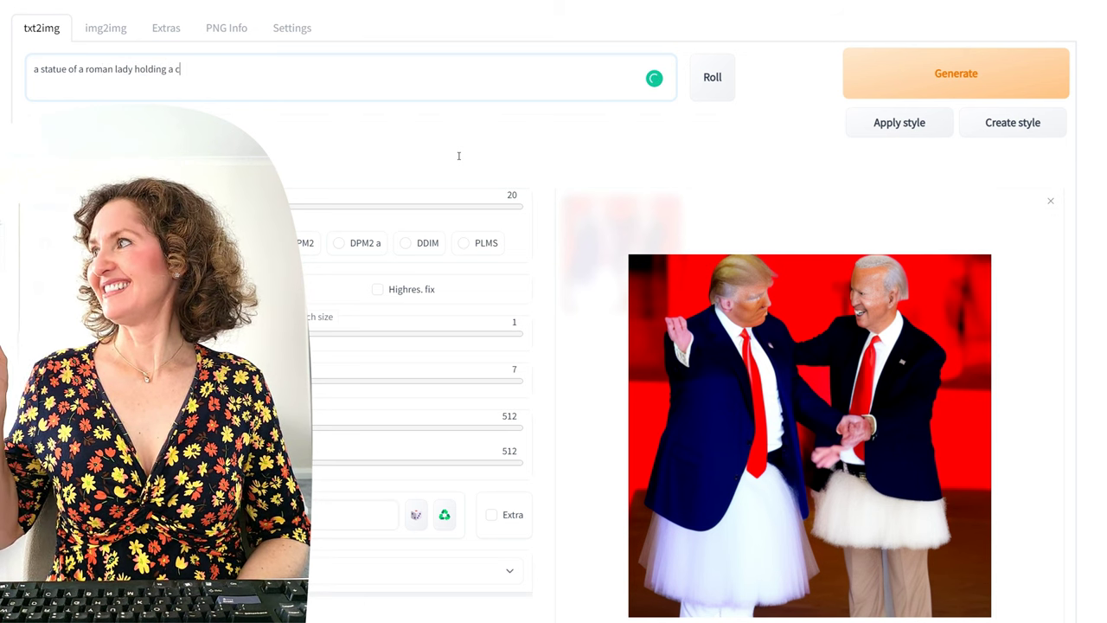
{"action": "left_click", "coordinate": [950, 66]}
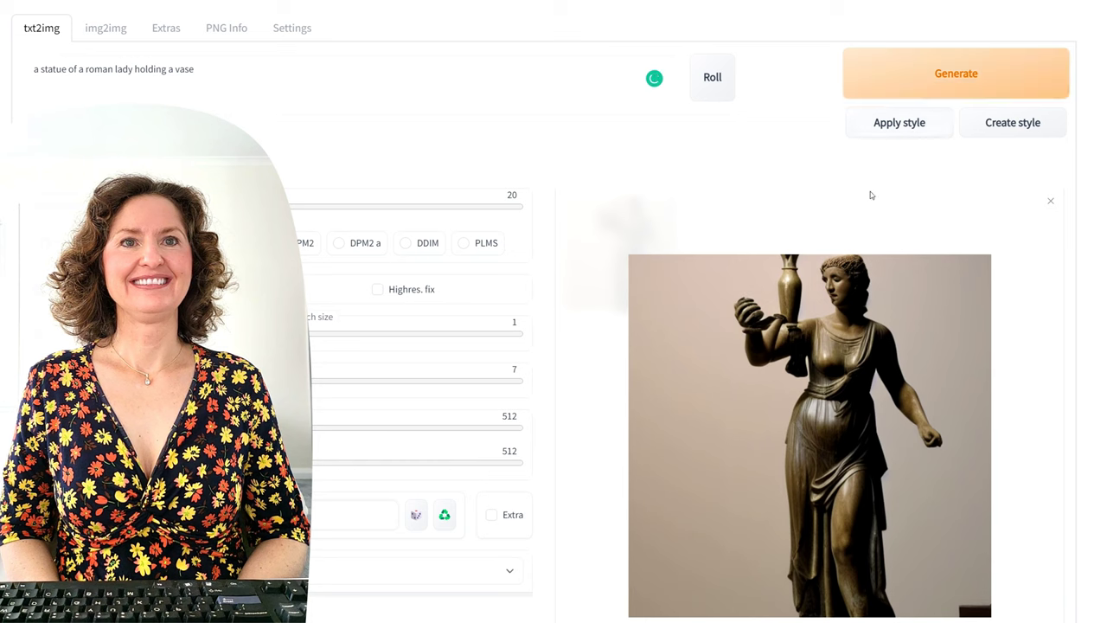
{"action": "left_click", "coordinate": [956, 90]}
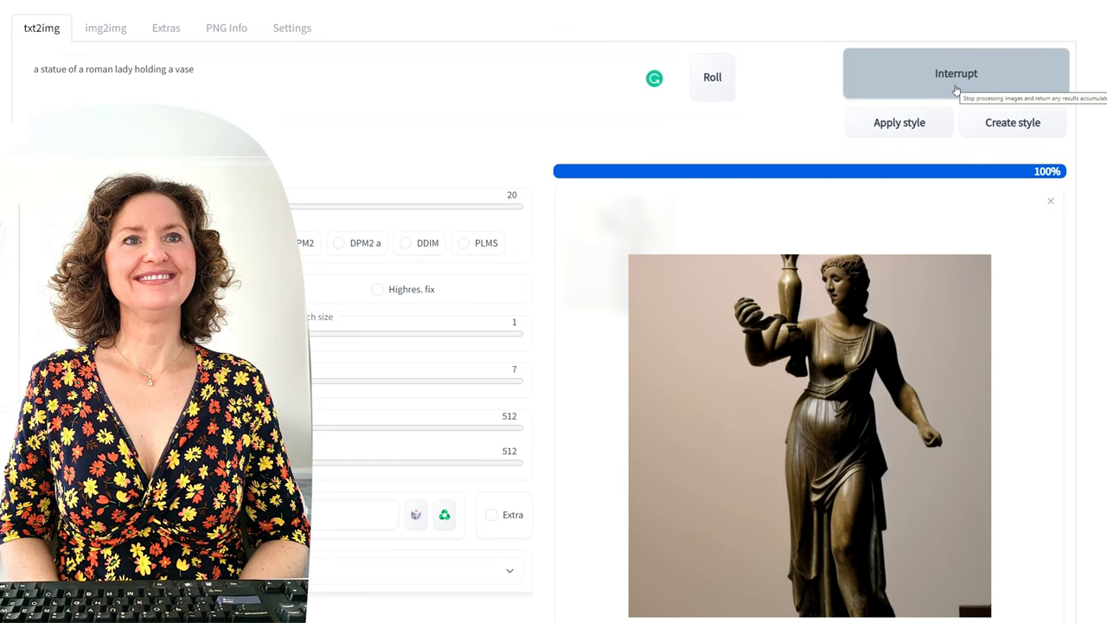
{"action": "left_click", "coordinate": [960, 83]}
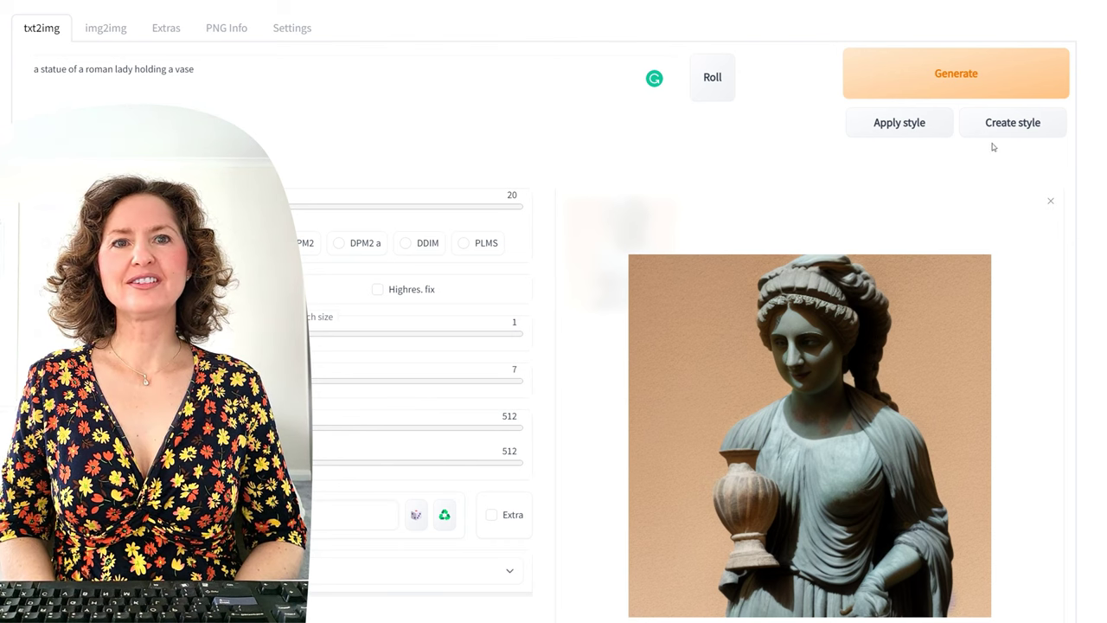
Step: Generate another roman lady statue, a stone relief, then select 'roman lady holding a vase' in the prompt
{"action": "left_click", "coordinate": [957, 76]}
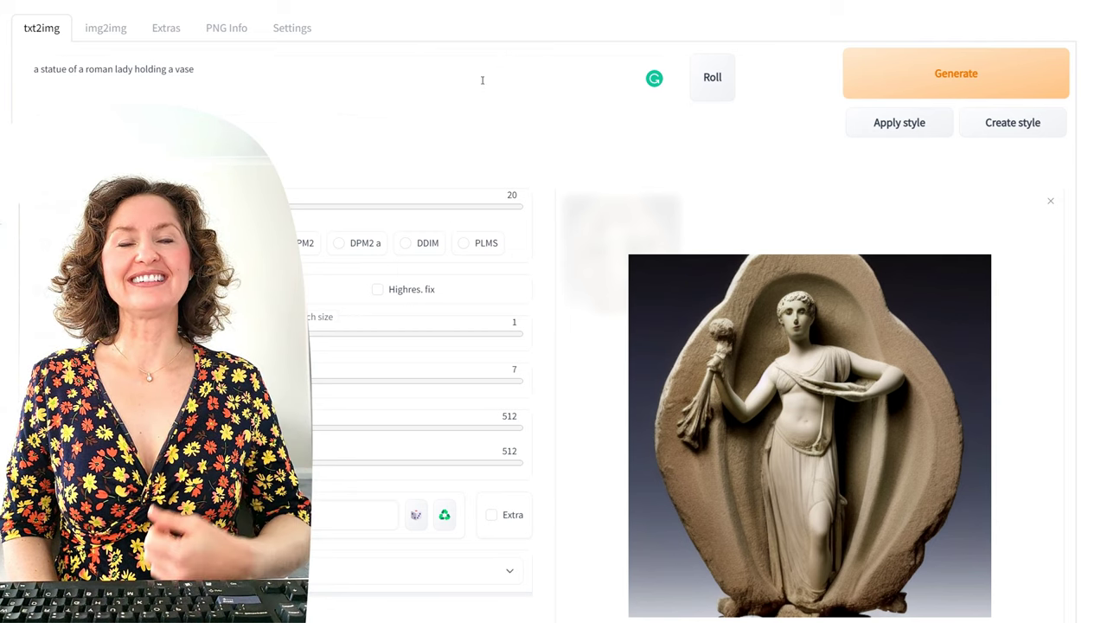
{"action": "left_click_drag", "start_coordinate": [483, 79], "coordinate": [87, 69]}
Step: Change the prompt to 'a statue of an elegant lady watering a flower' and generate three images
{"action": "key", "text": "BackSpace"}
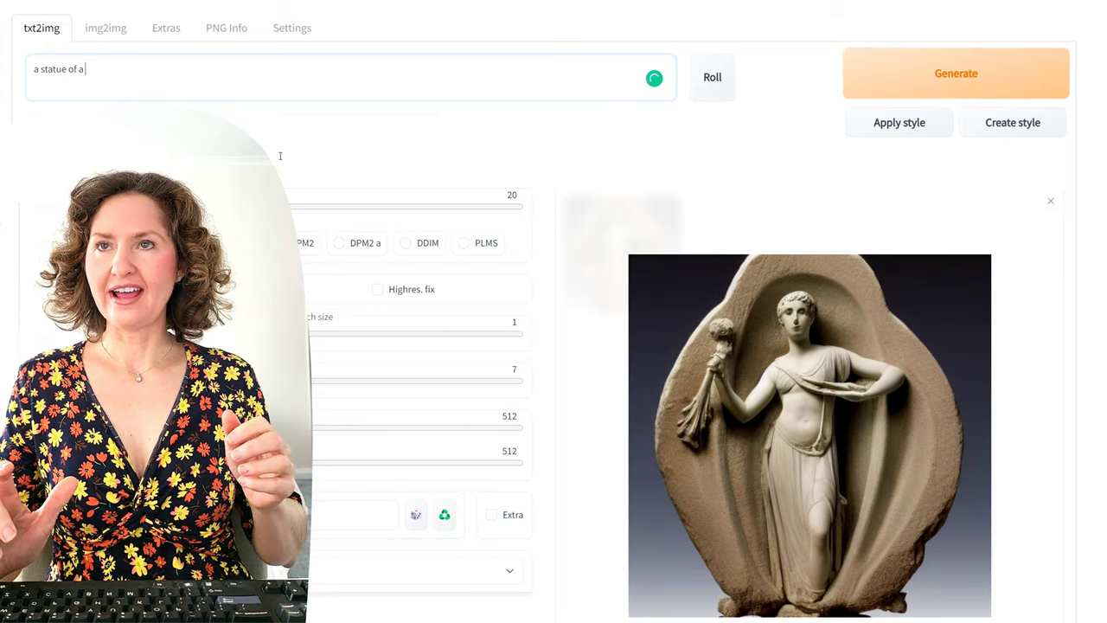
{"action": "type", "text": "n elegant"}
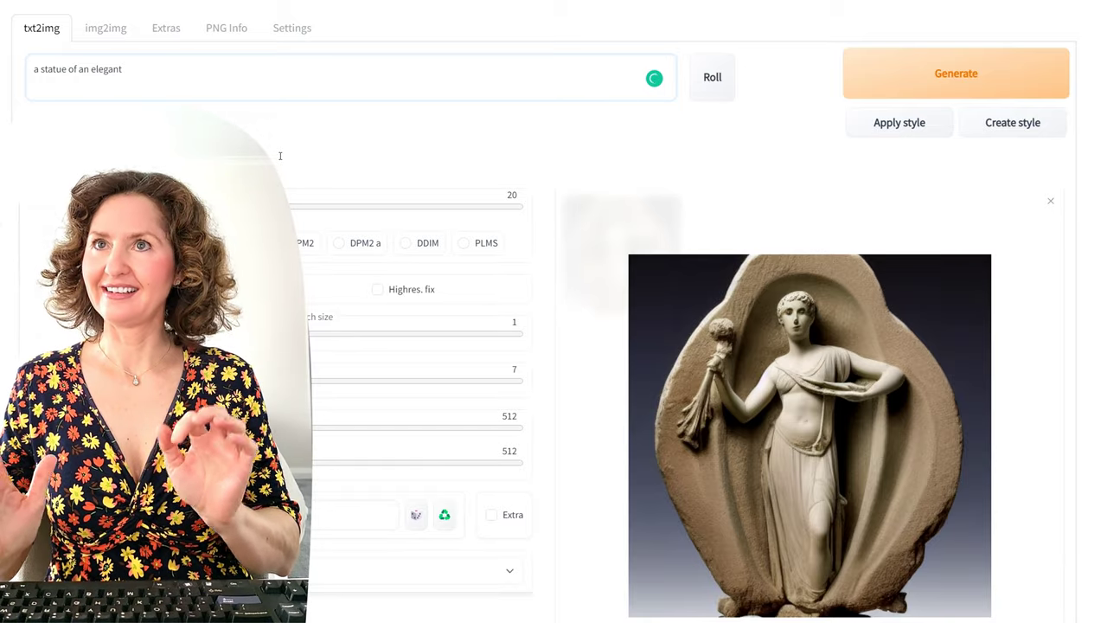
{"action": "type", "text": " lady wate"}
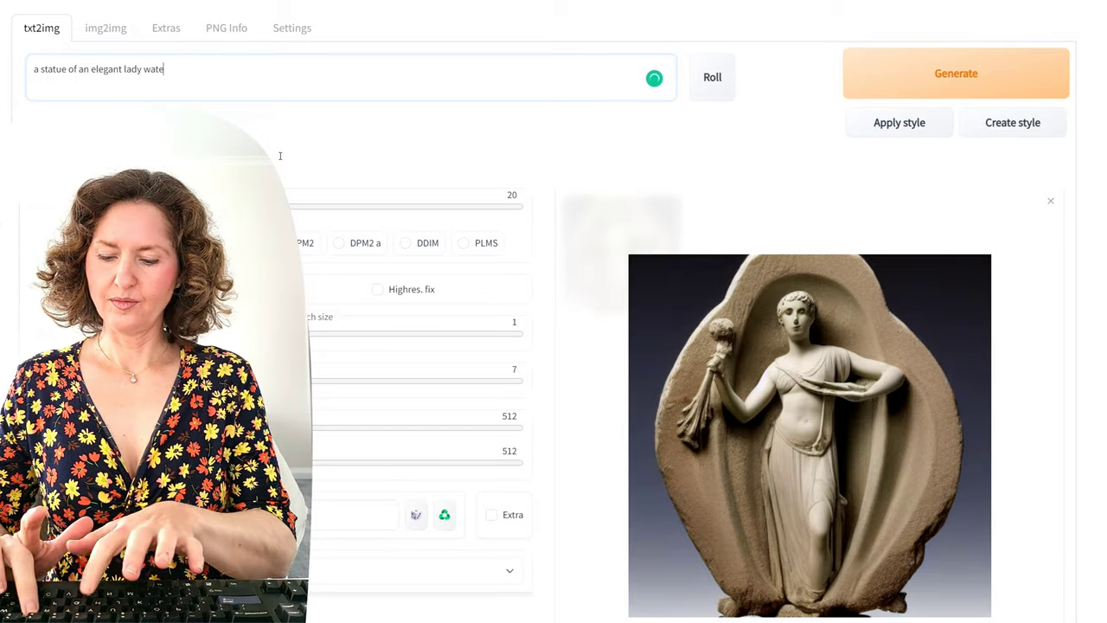
{"action": "type", "text": "ring a f"}
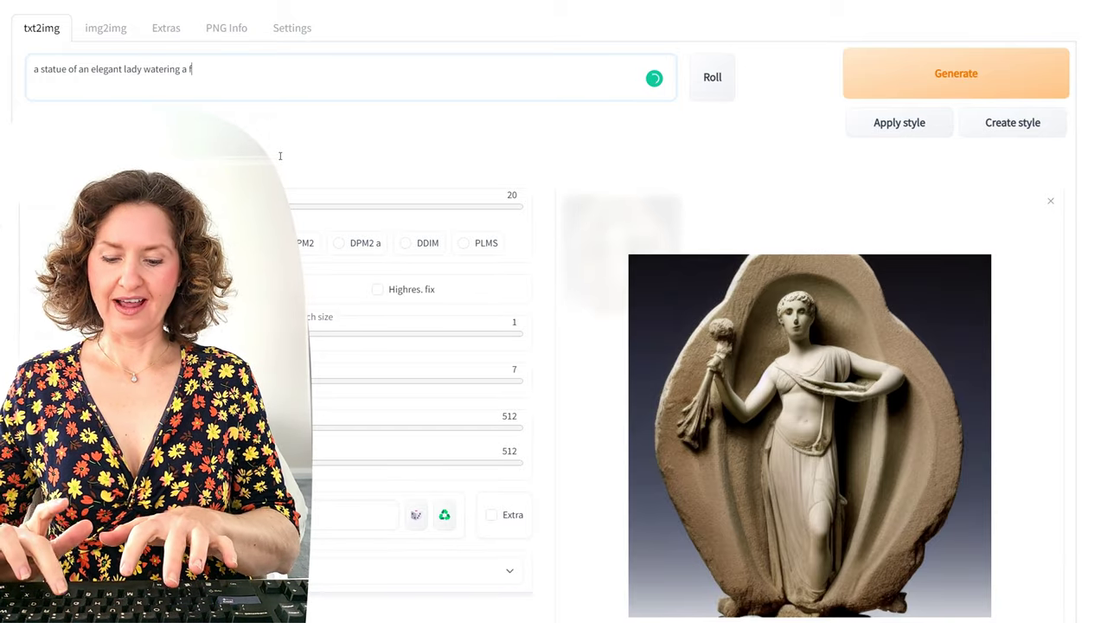
{"action": "type", "text": "lower"}
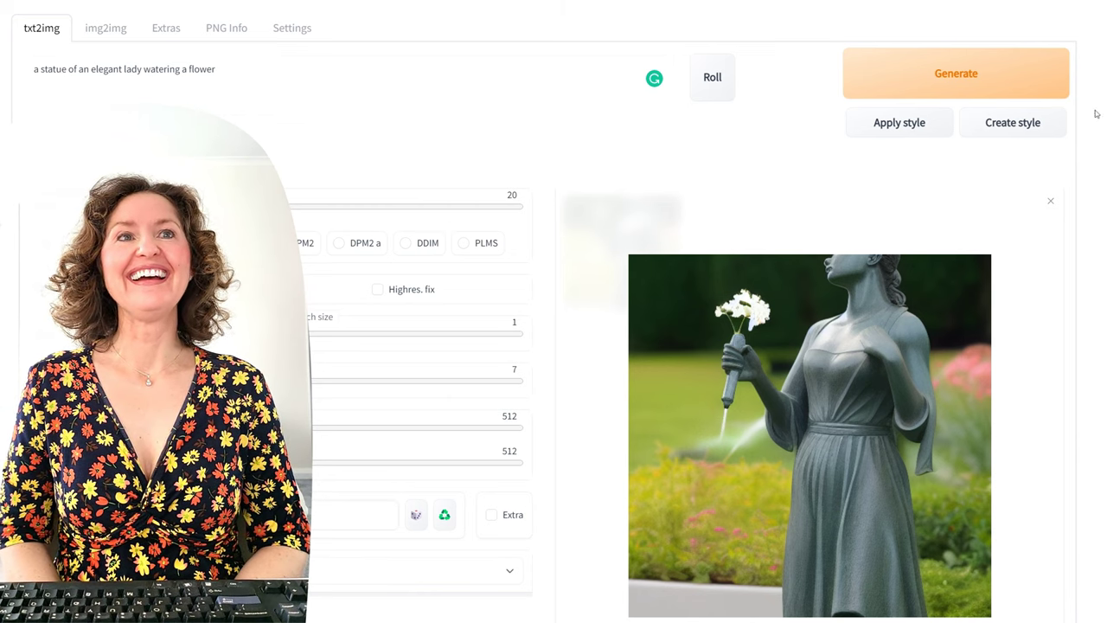
{"action": "left_click", "coordinate": [1041, 74]}
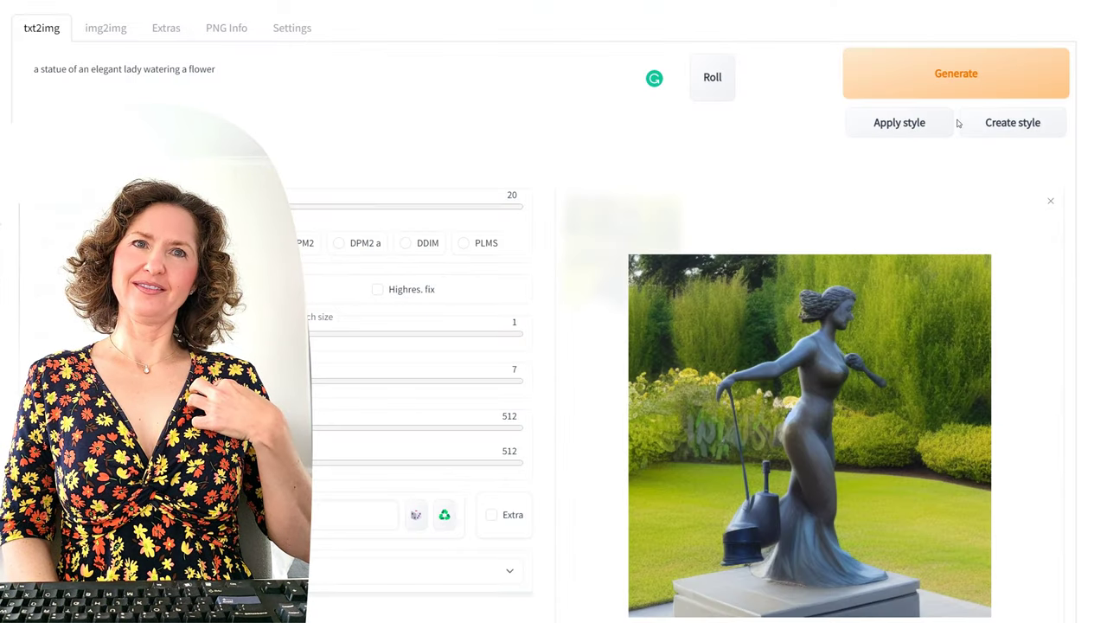
{"action": "left_click", "coordinate": [978, 79]}
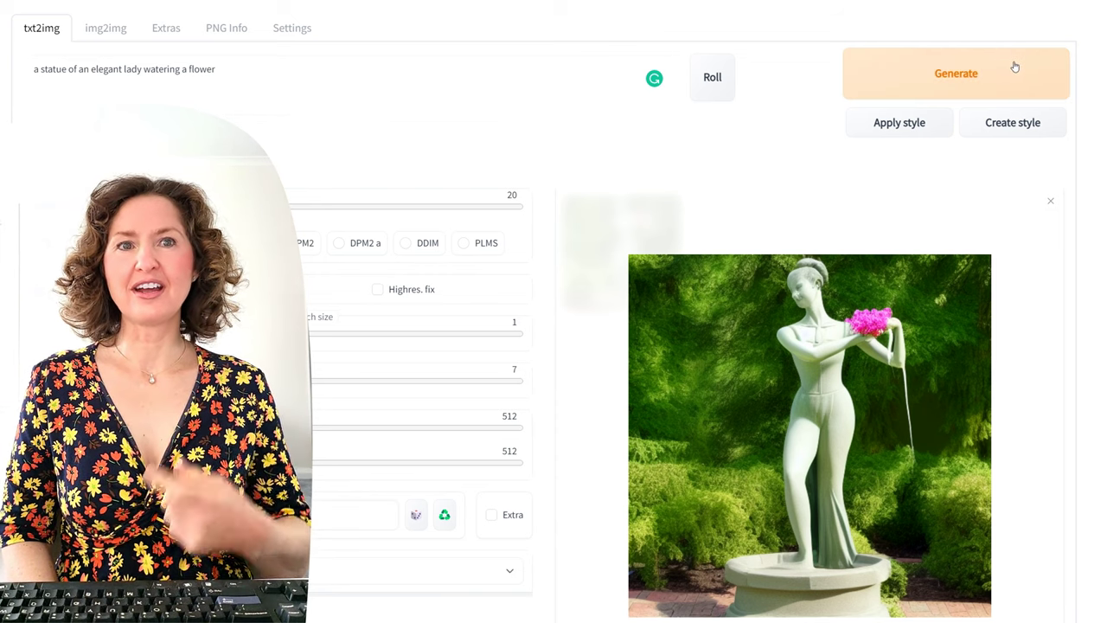
{"action": "left_click", "coordinate": [1016, 67]}
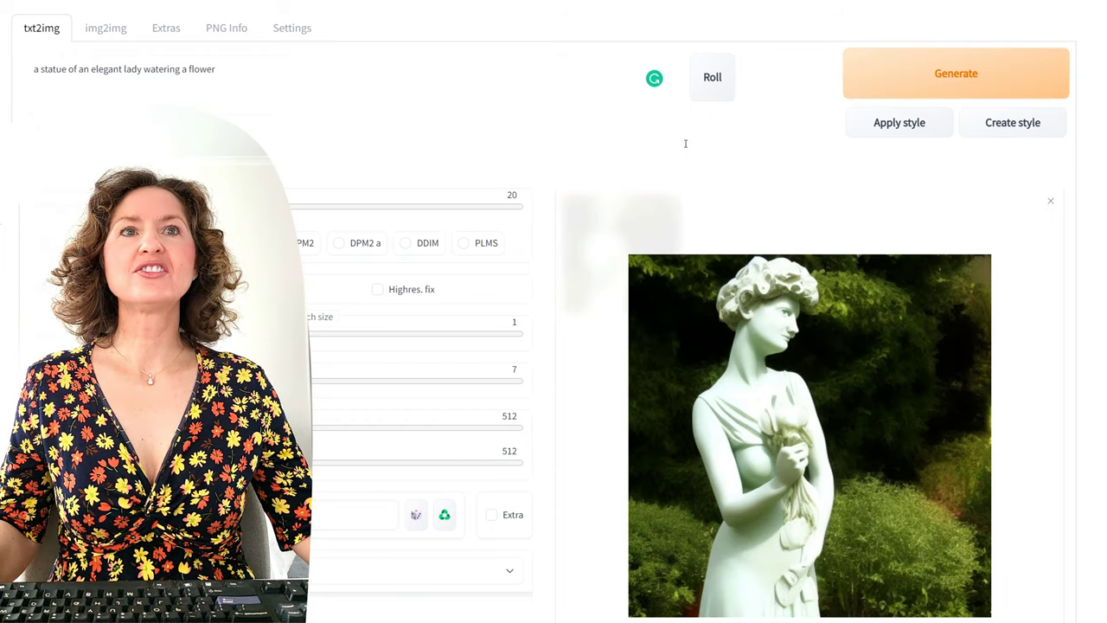
Step: Prompt 'A pink blossom tree growing next to a snow capped mountain in the sun', generating plain and with a random artist
{"action": "triple_click", "coordinate": [208, 69]}
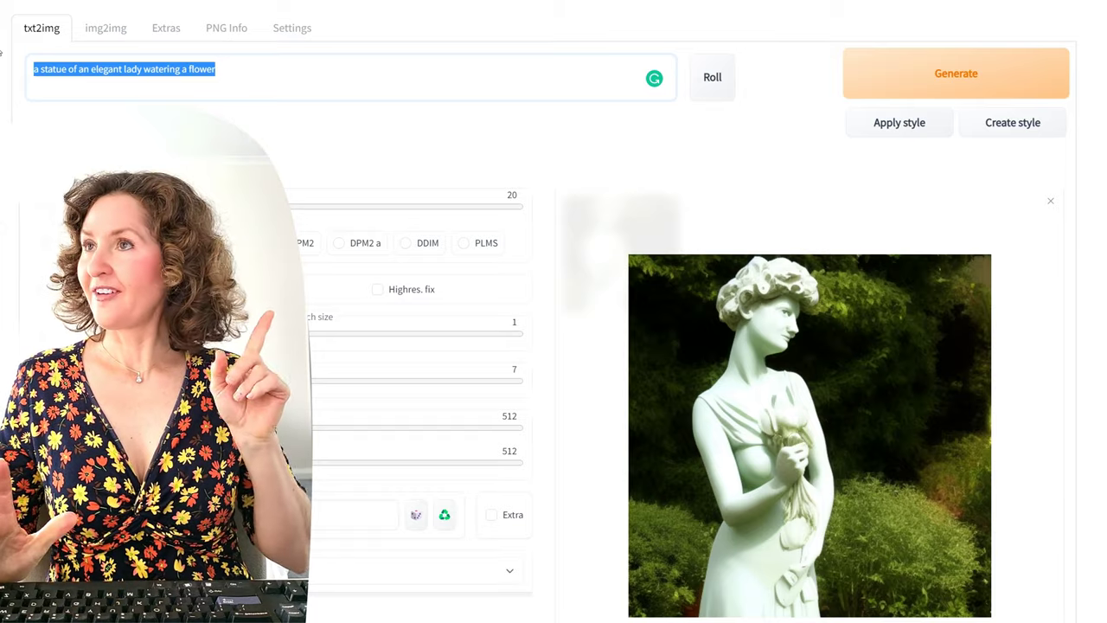
{"action": "type", "text": "A pink blossom tree growing next to a snow"}
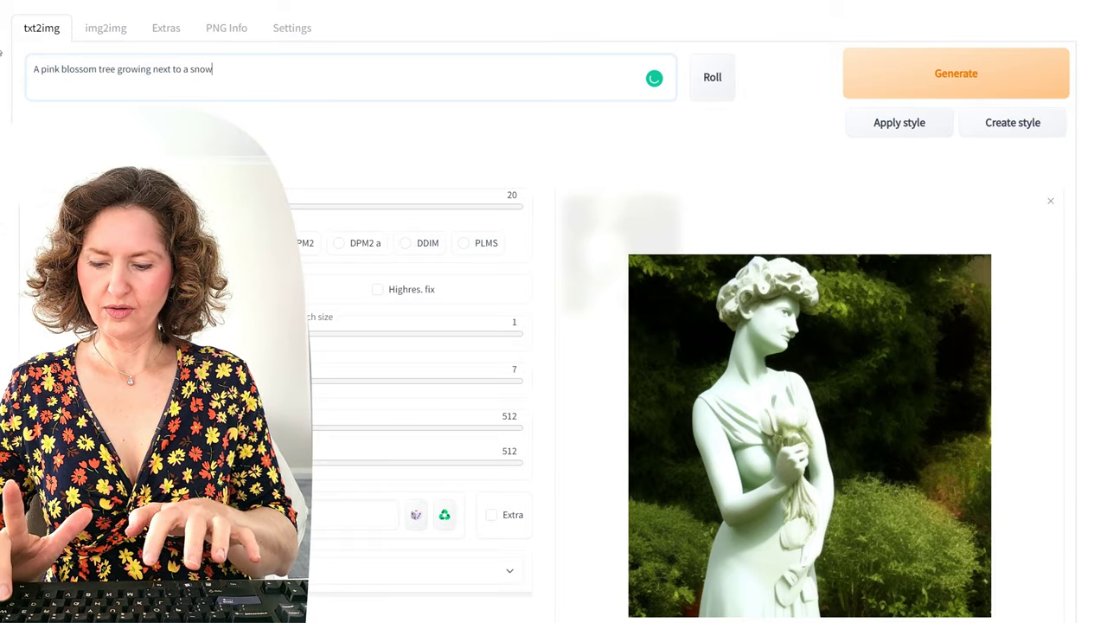
{"action": "type", "text": " capped m"}
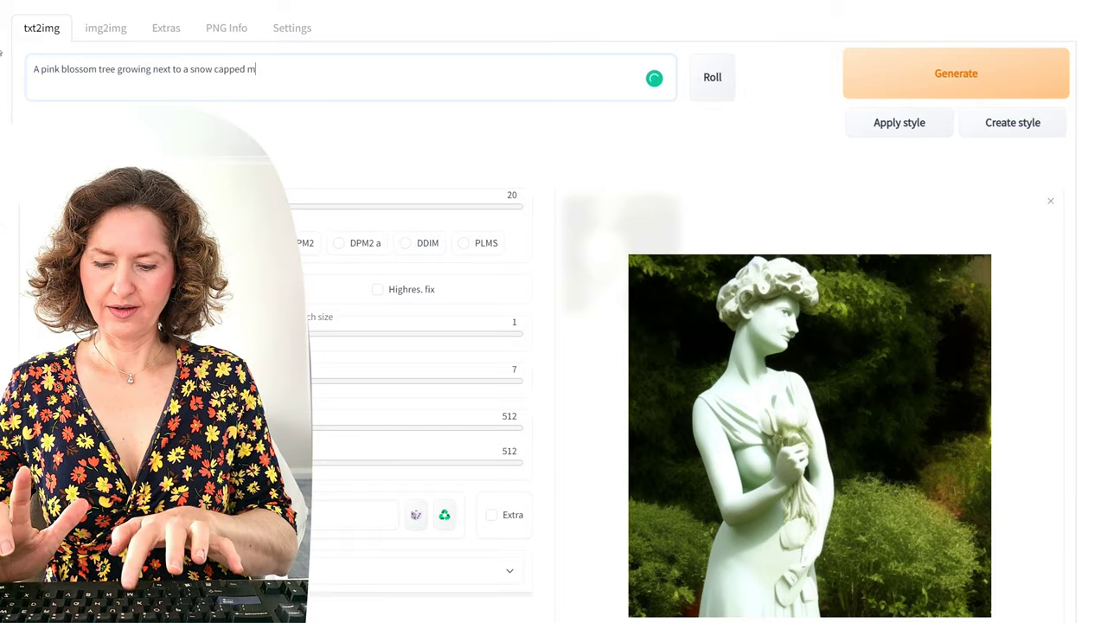
{"action": "type", "text": "ountain in the sunset"}
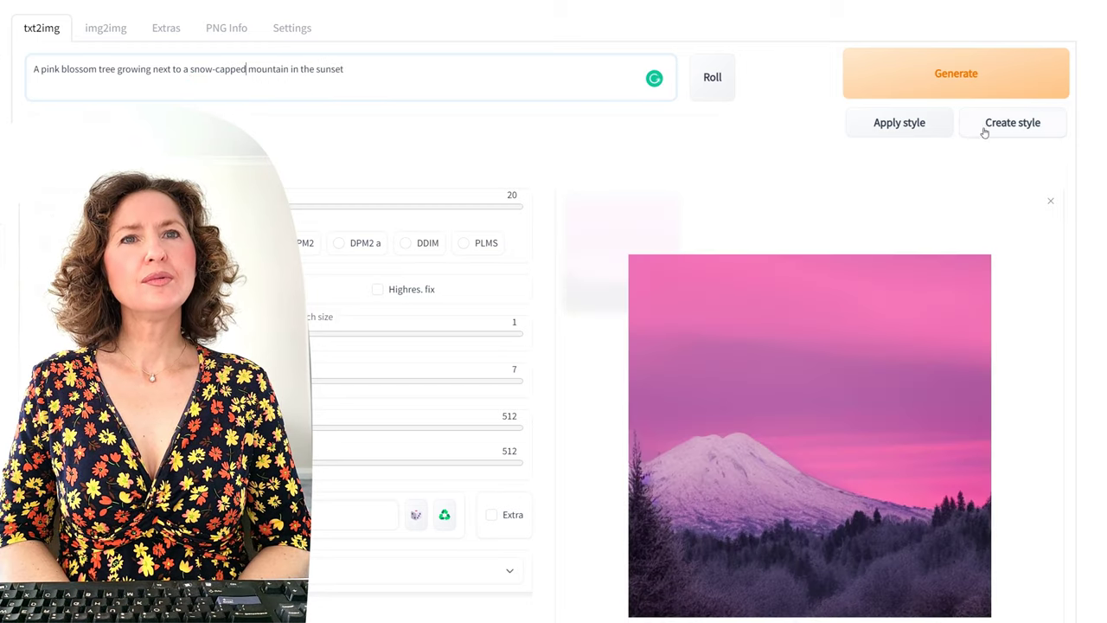
{"action": "left_click", "coordinate": [1004, 82]}
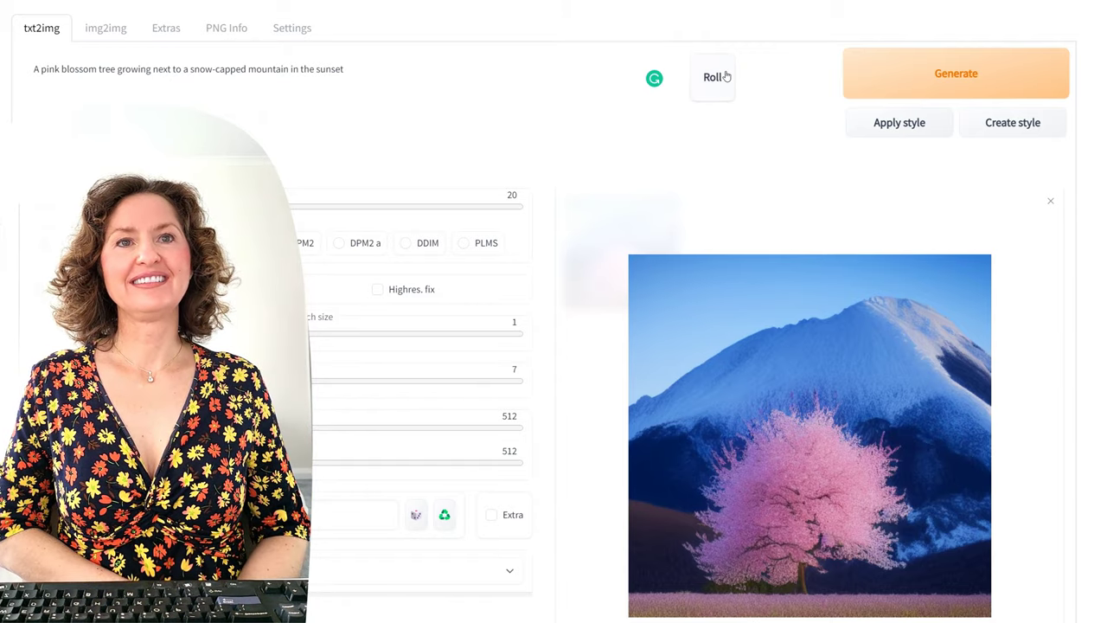
{"action": "left_click", "coordinate": [723, 76]}
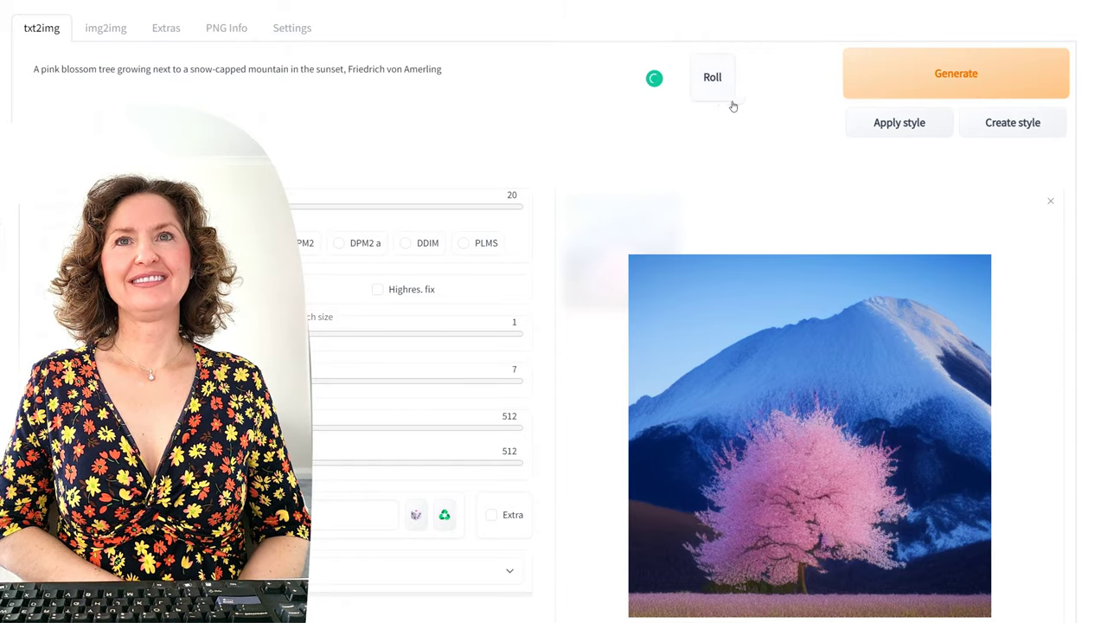
{"action": "left_click", "coordinate": [934, 73]}
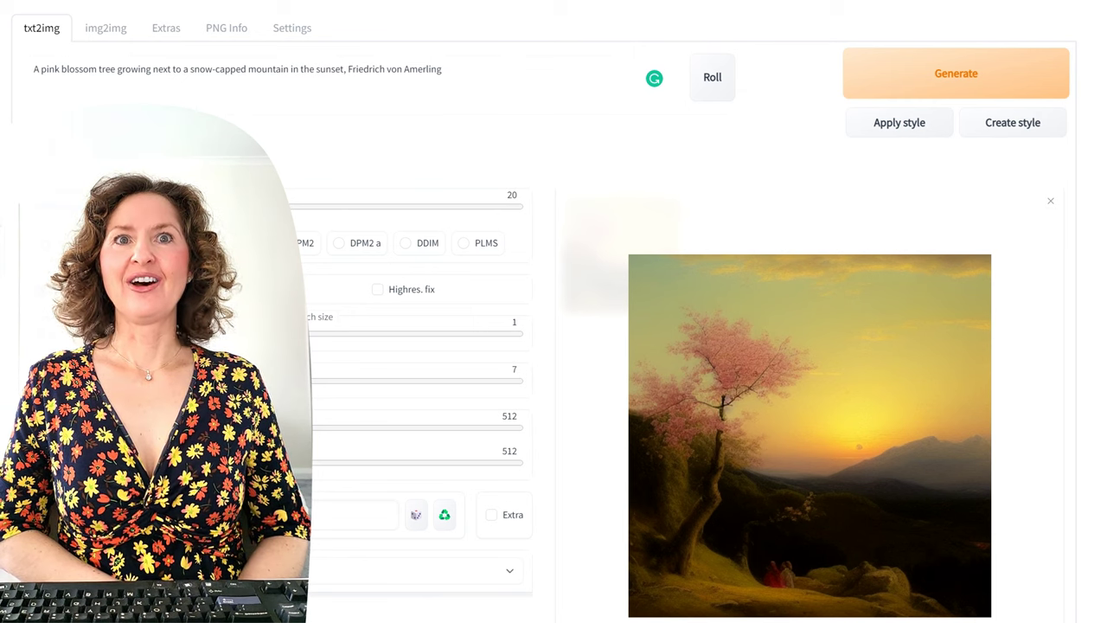
{"action": "left_click", "coordinate": [1013, 84]}
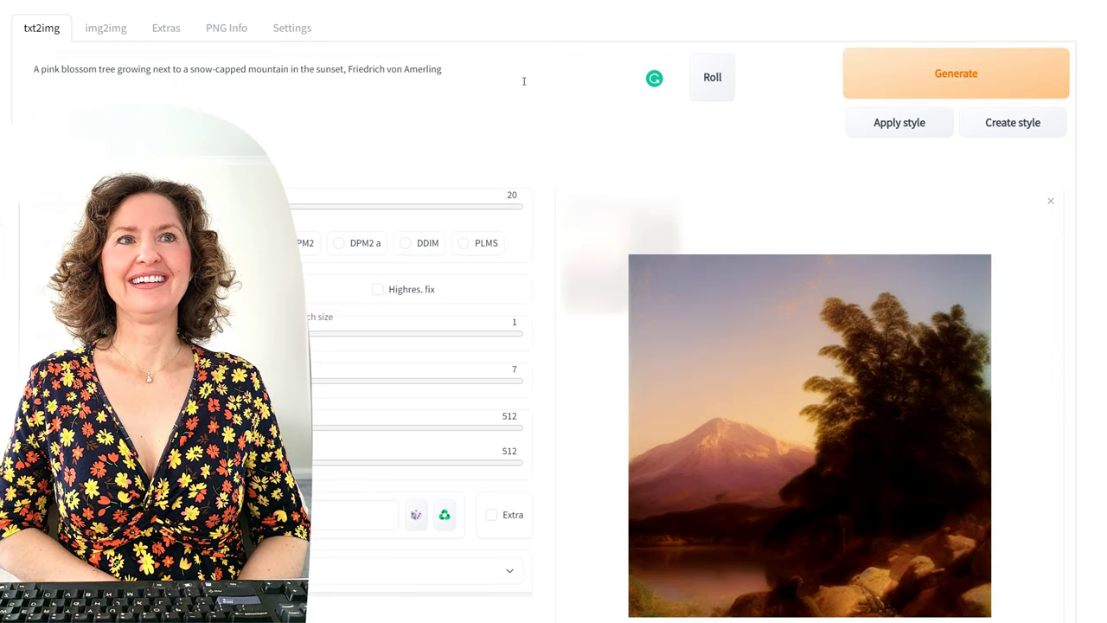
Step: Replace the artist at the end of the prompt with 'Craig Davison' and generate
{"action": "left_click", "coordinate": [484, 74]}
{"action": "key", "text": "ctrl+shift+Left"}
{"action": "key", "text": "ctrl+shift+Left"}
{"action": "key", "text": "ctrl+shift+Left"}
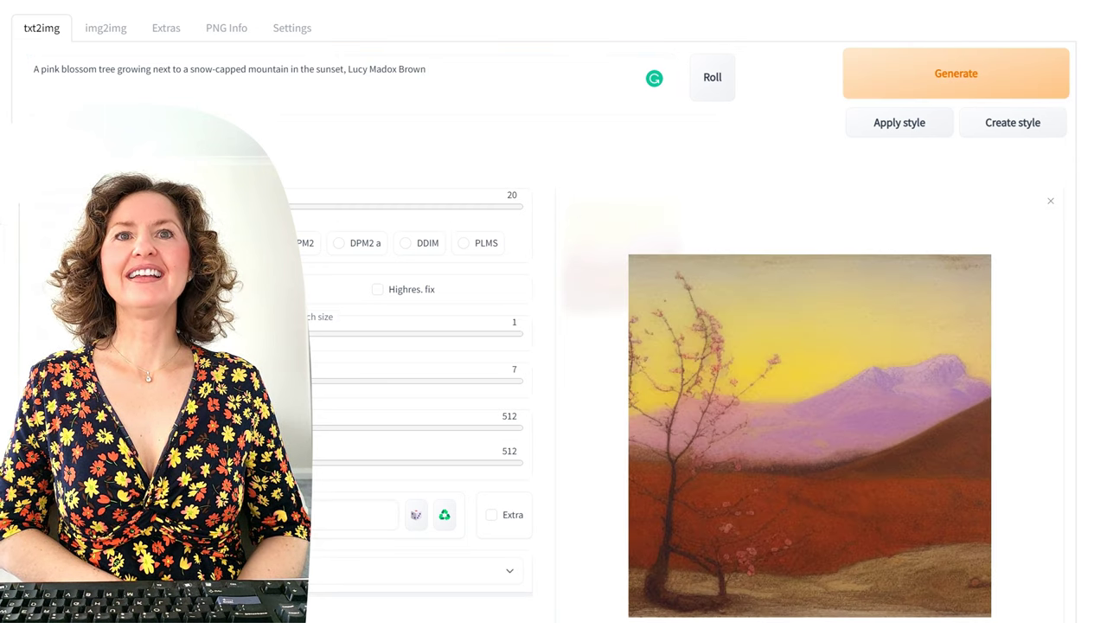
{"action": "left_click", "coordinate": [511, 96]}
{"action": "key", "text": "ctrl+shift+Left"}
{"action": "key", "text": "ctrl+shift+Left"}
{"action": "key", "text": "ctrl+shift+Left"}
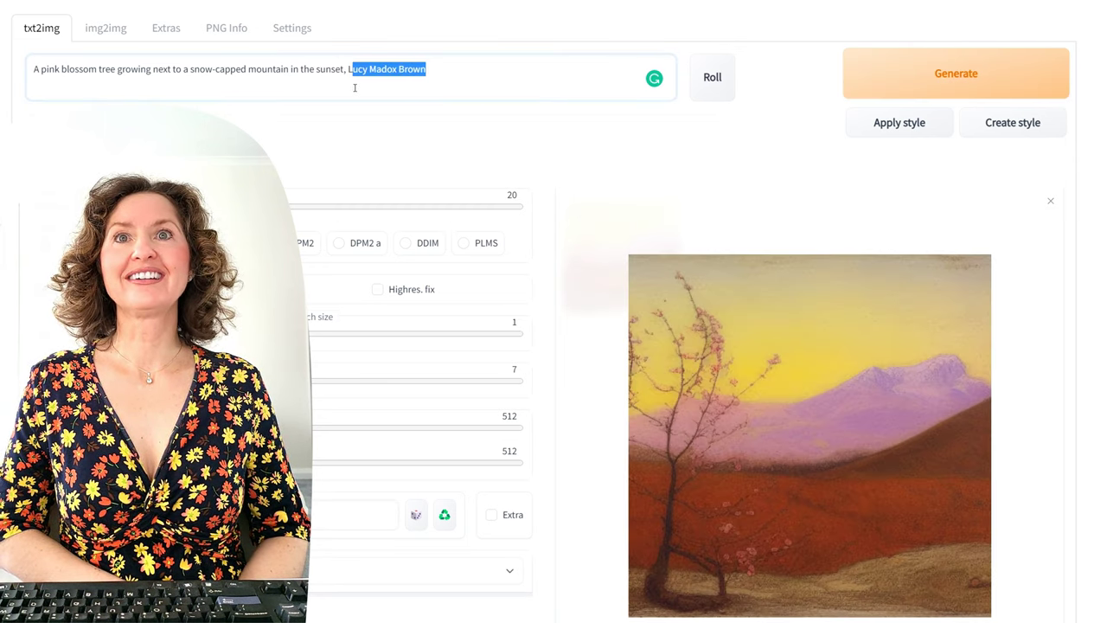
{"action": "type", "text": "Craig Davison"}
{"action": "left_click", "coordinate": [884, 74]}
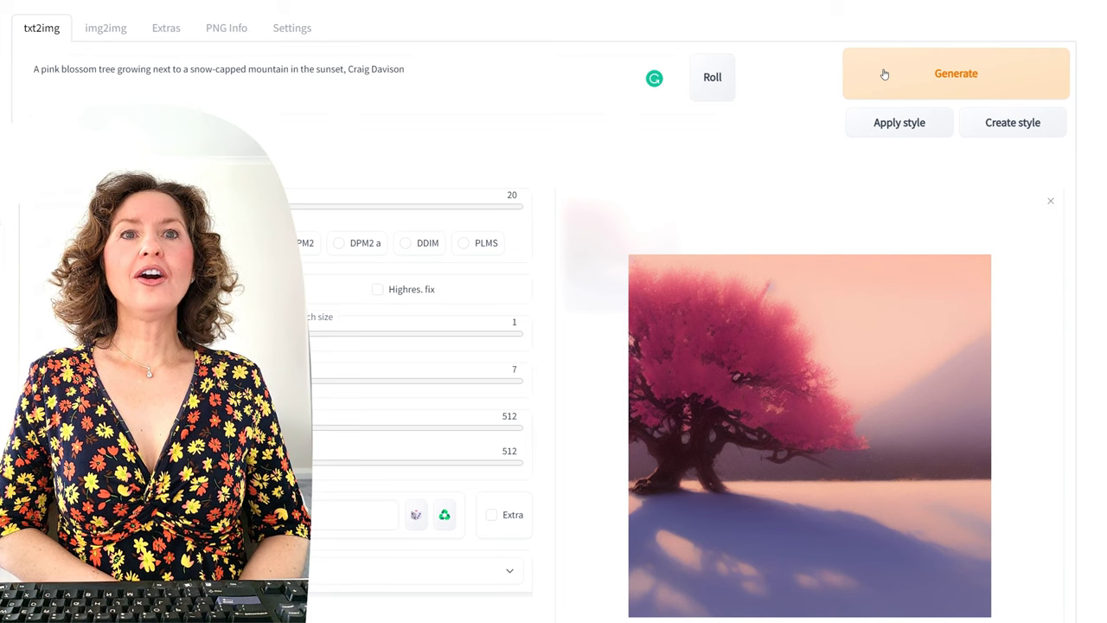
Step: Swap in a new random artist, Antonio Mora, generate, then select that artist name
{"action": "left_click_drag", "start_coordinate": [454, 68], "coordinate": [349, 91]}
{"action": "key", "text": "BackSpace"}
{"action": "key", "text": "BackSpace"}
{"action": "key", "text": "BackSpace"}
{"action": "left_click", "coordinate": [713, 79]}
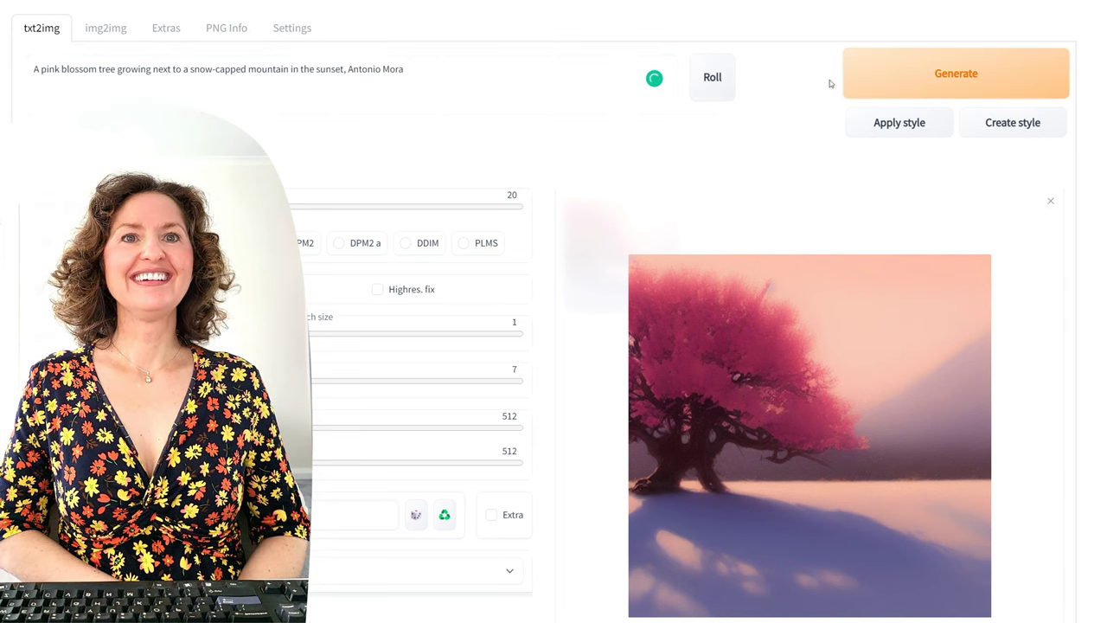
{"action": "left_click", "coordinate": [865, 74]}
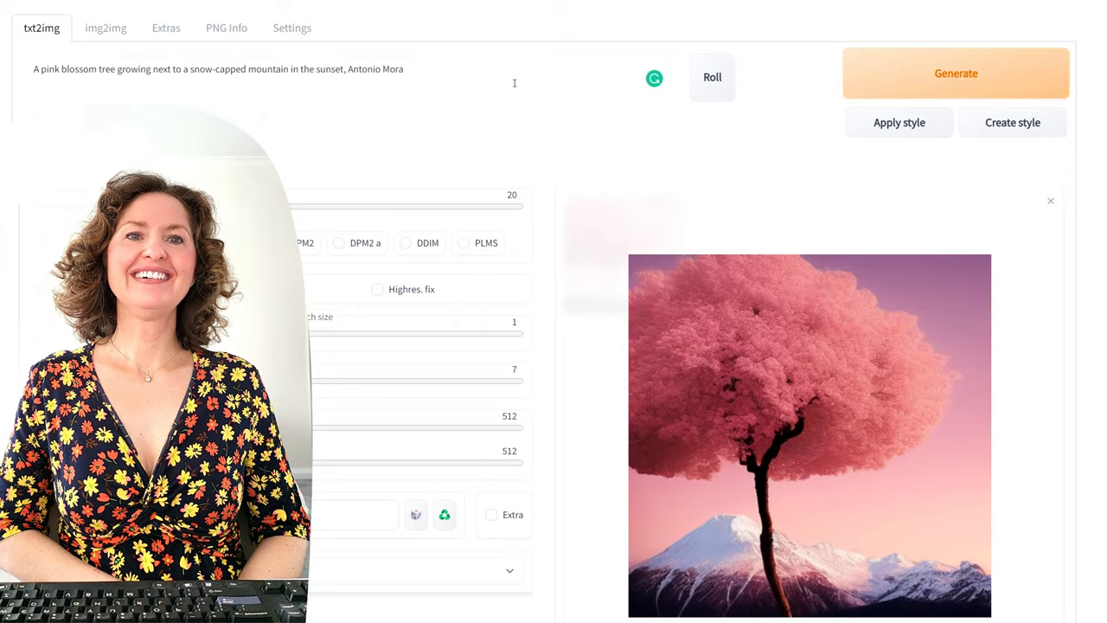
{"action": "left_click", "coordinate": [514, 83]}
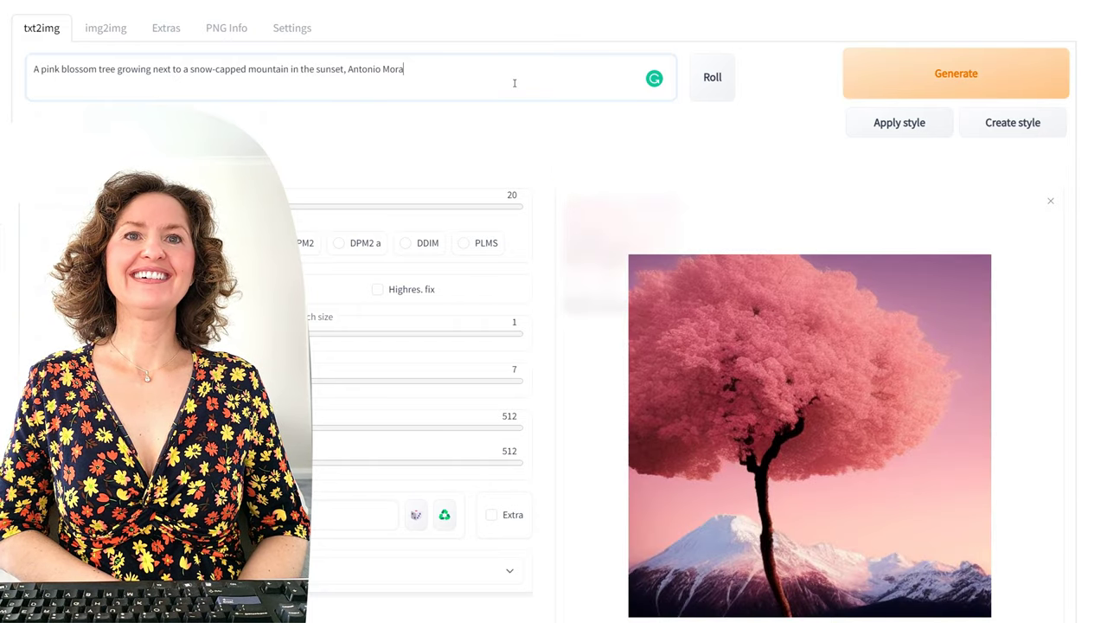
{"action": "left_click_drag", "start_coordinate": [492, 82], "coordinate": [347, 72]}
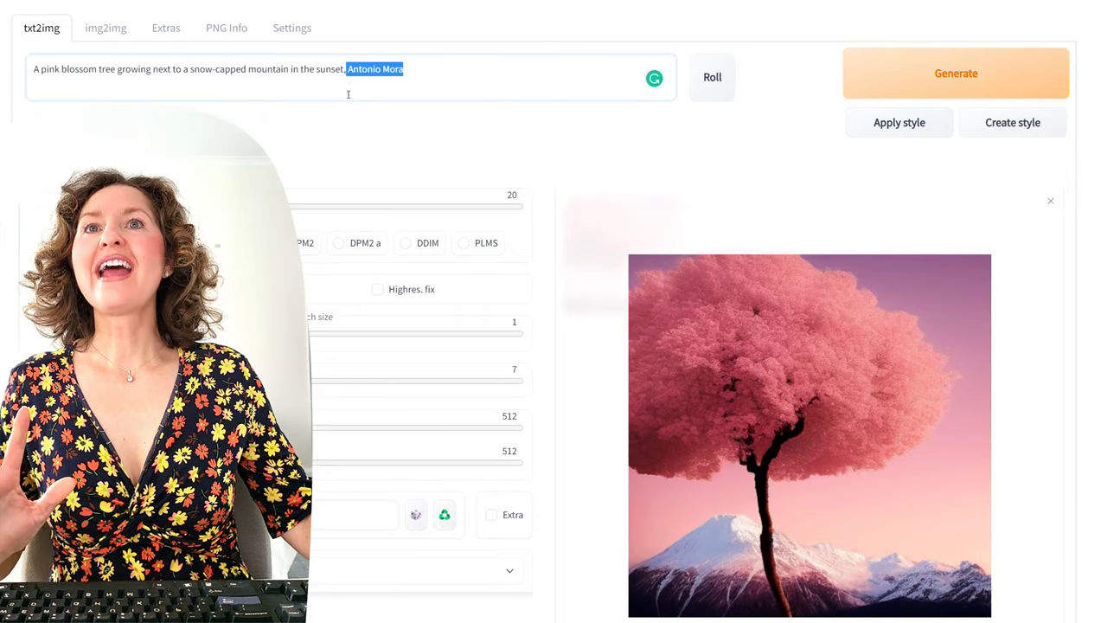
Step: Add 'with blue wrens on the branches' and 'by a river' to the prompt, removing 'growing' and Antonio Mora
{"action": "left_click", "coordinate": [118, 69]}
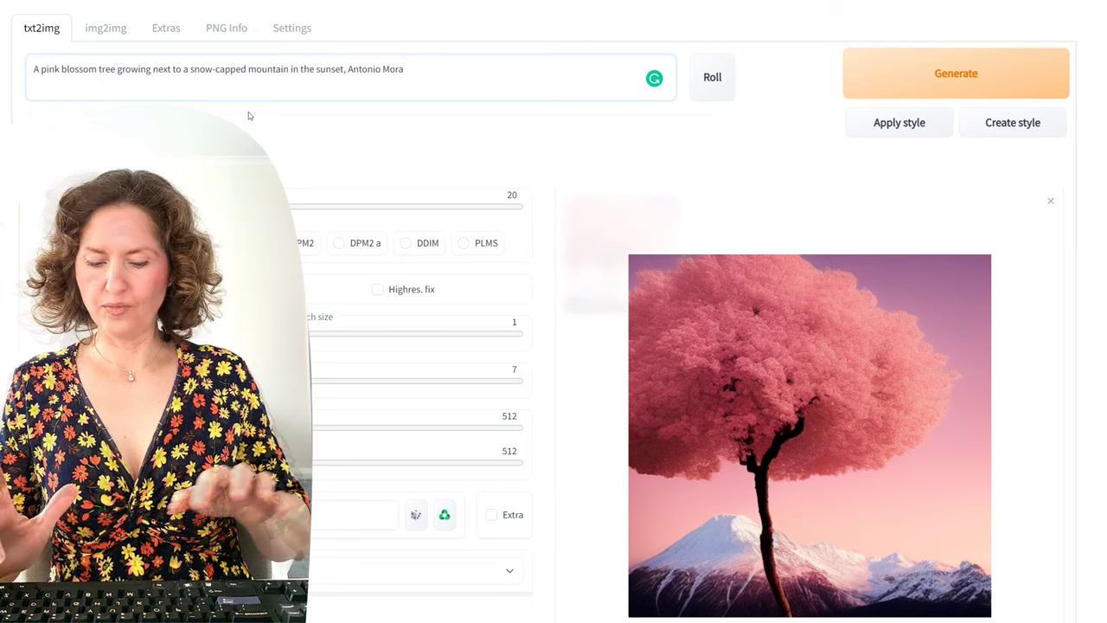
{"action": "type", "text": "with blue wrens"}
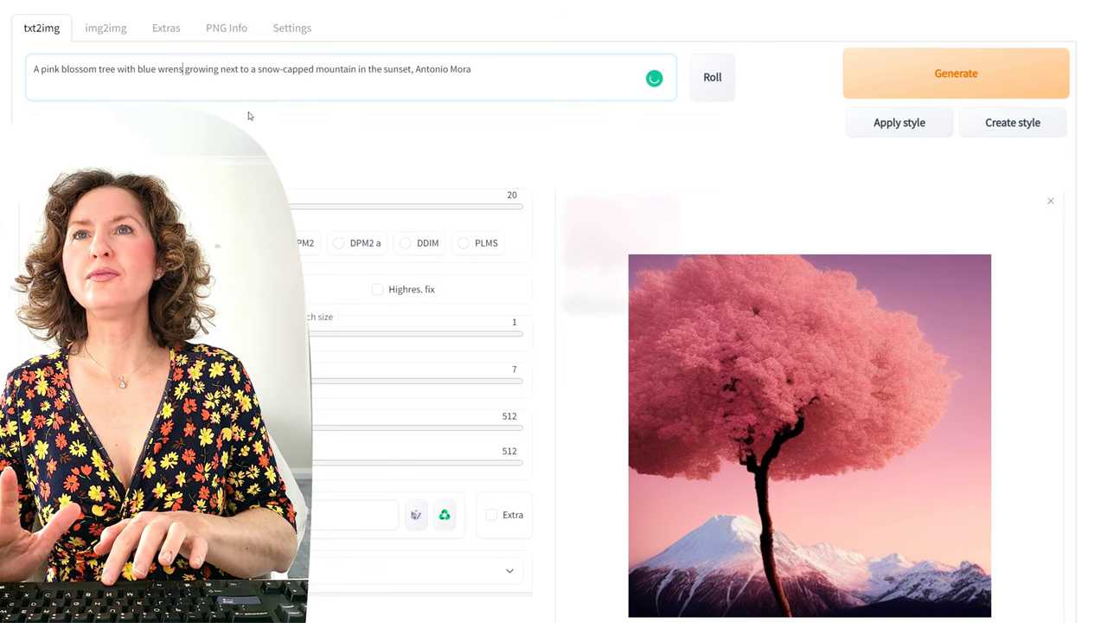
{"action": "type", "text": "i"}
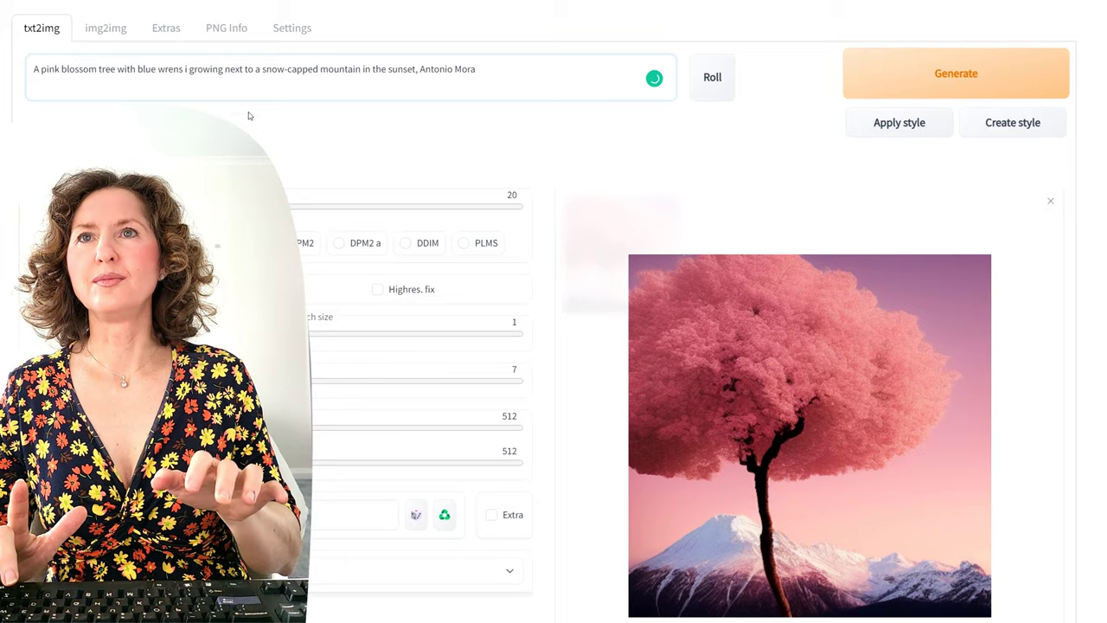
{"action": "key", "text": "BackSpace"}
{"action": "key", "text": "BackSpace"}
{"action": "type", "text": "on the branches"}
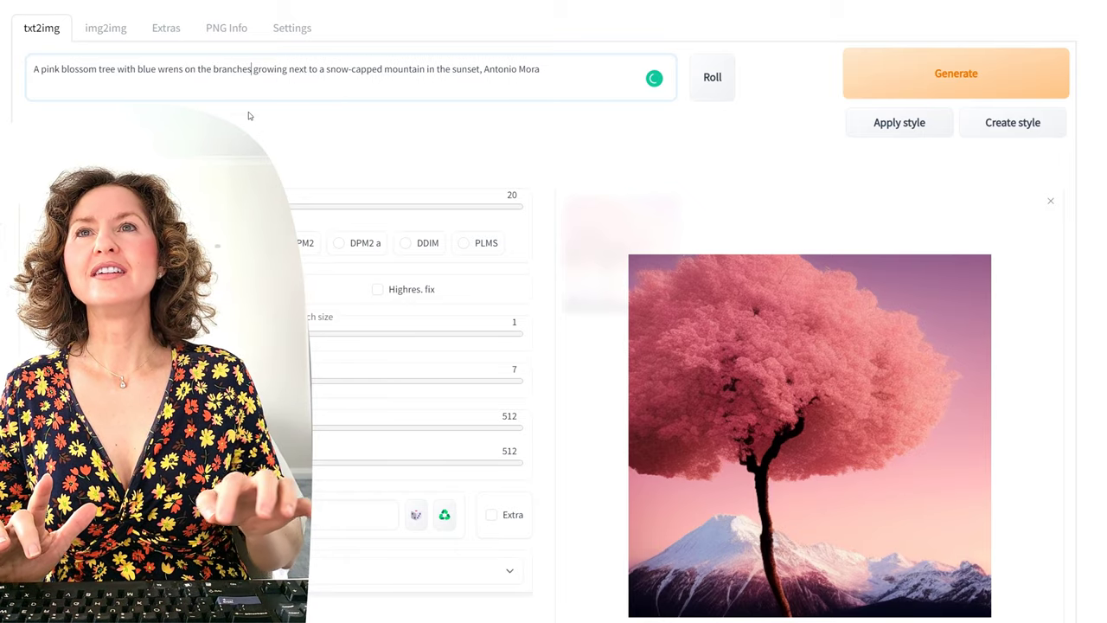
{"action": "key", "text": "Delete"}
{"action": "key", "text": "Delete"}
{"action": "key", "text": "Delete"}
{"action": "key", "text": "Delete"}
{"action": "key", "text": "Delete"}
{"action": "key", "text": "Delete"}
{"action": "key", "text": "Delete"}
{"action": "key", "text": "Delete"}
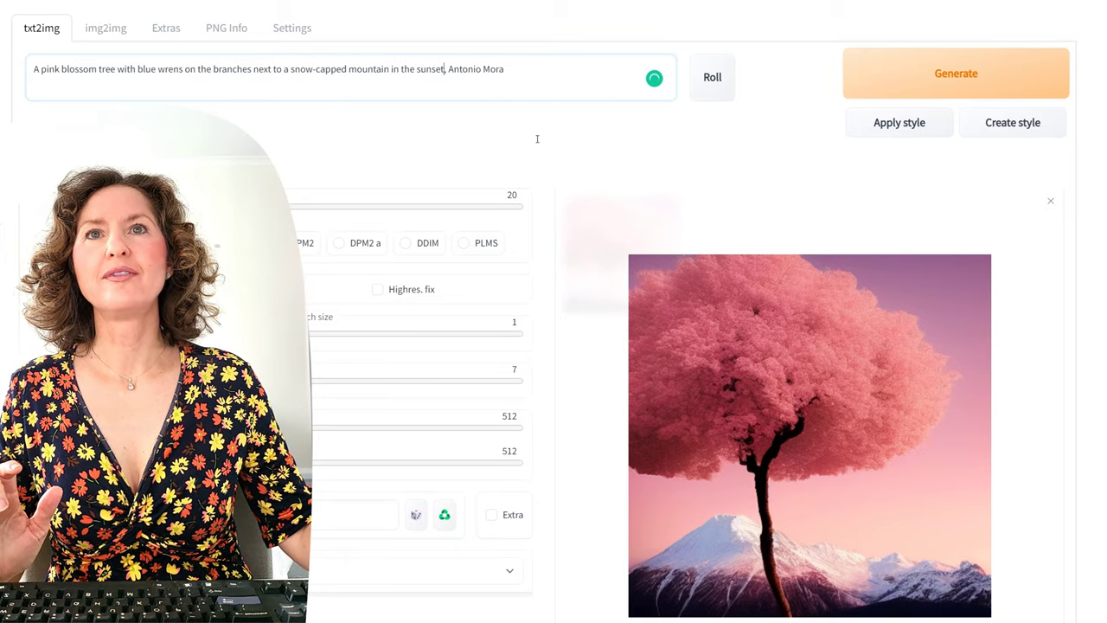
{"action": "key", "text": "Delete"}
{"action": "key", "text": "Delete"}
{"action": "key", "text": "Delete"}
{"action": "key", "text": "Delete"}
{"action": "key", "text": "Delete"}
{"action": "key", "text": "Delete"}
{"action": "key", "text": "Delete"}
{"action": "key", "text": "Delete"}
{"action": "key", "text": "Delete"}
{"action": "key", "text": "Delete"}
{"action": "key", "text": "Delete"}
{"action": "key", "text": "Delete"}
{"action": "key", "text": "Delete"}
{"action": "key", "text": "Delete"}
{"action": "type", "text": "by a river"}
Step: Generate the river scene and drag the resulting image to the desktop to save it
{"action": "left_click", "coordinate": [961, 73]}
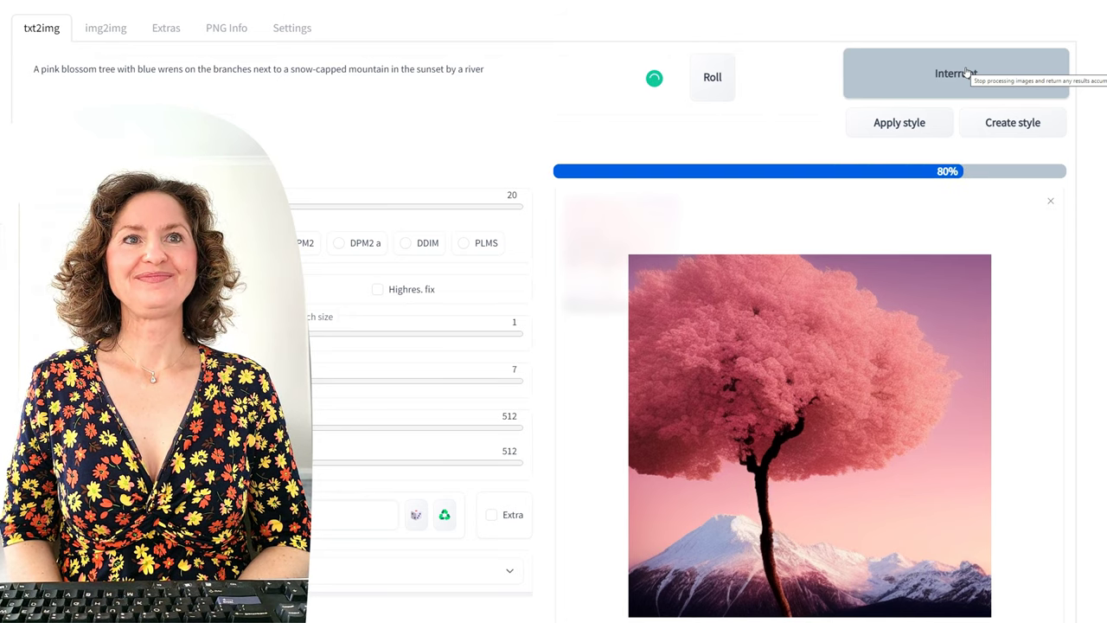
{"action": "left_click", "coordinate": [967, 73]}
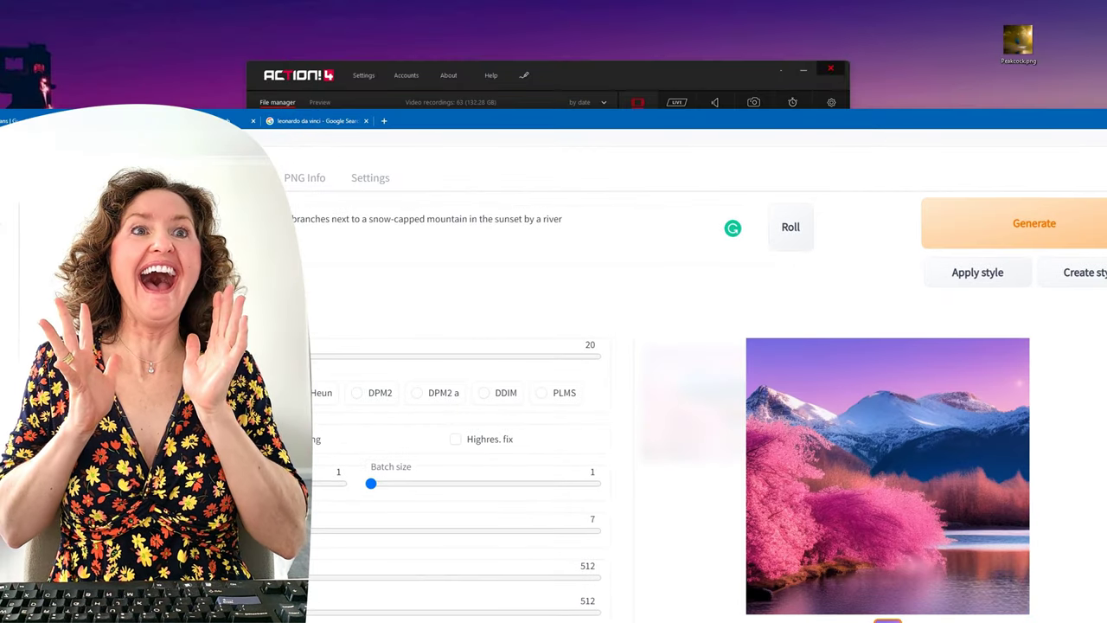
{"action": "left_click_drag", "start_coordinate": [888, 476], "coordinate": [1018, 5]}
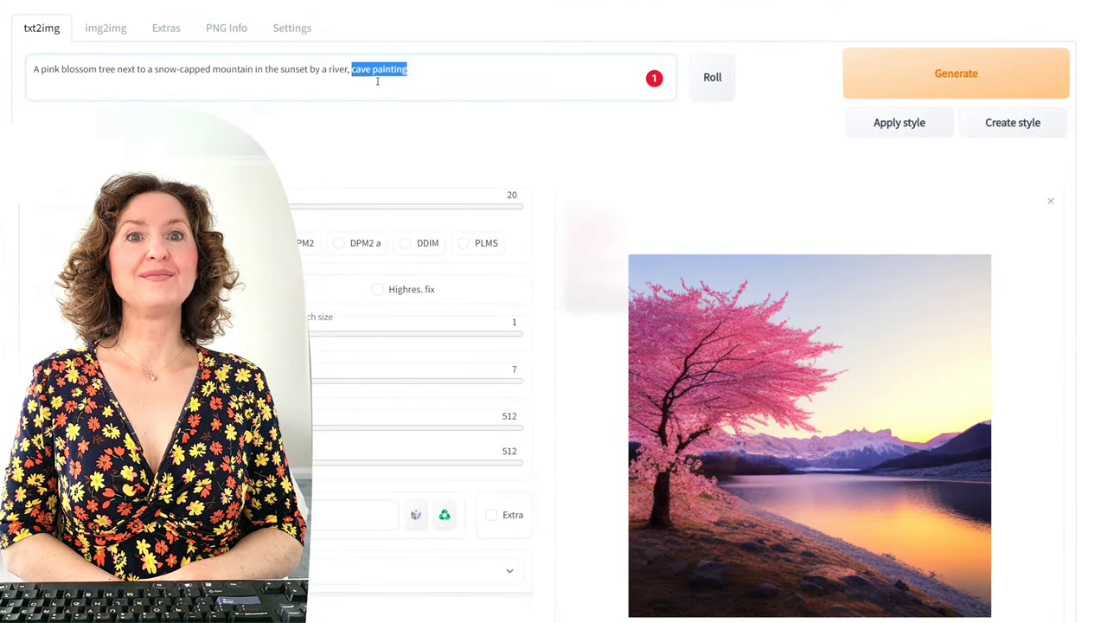
Step: Change the style to 'ancient painting' and generate two blossom tree images
{"action": "type", "text": "and"}
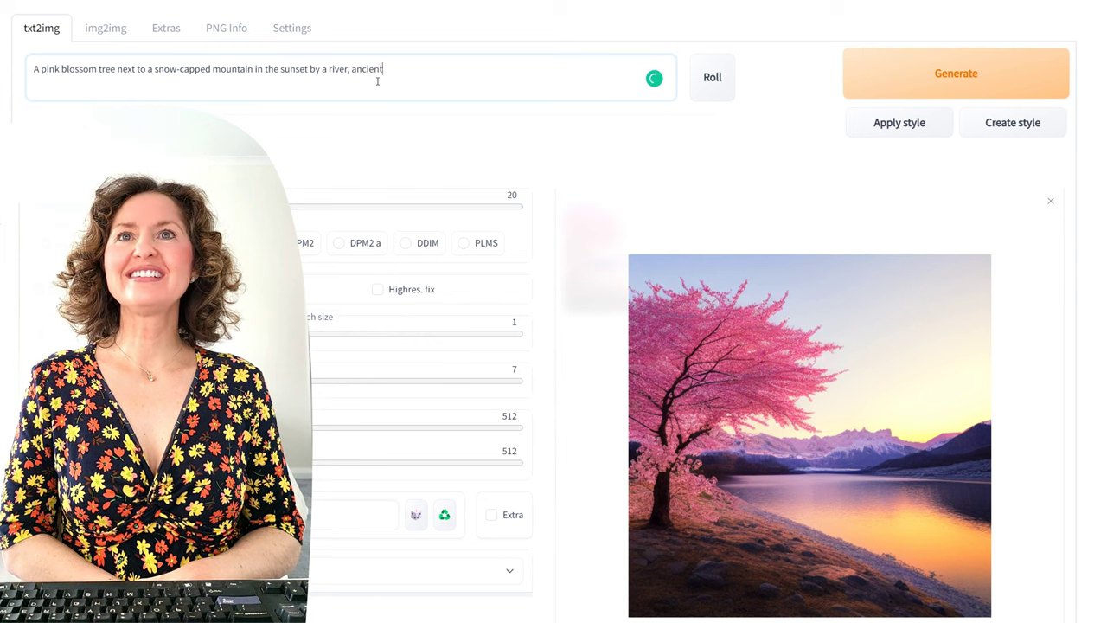
{"action": "type", "text": "ient painting"}
{"action": "key", "text": "ctrl+Return"}
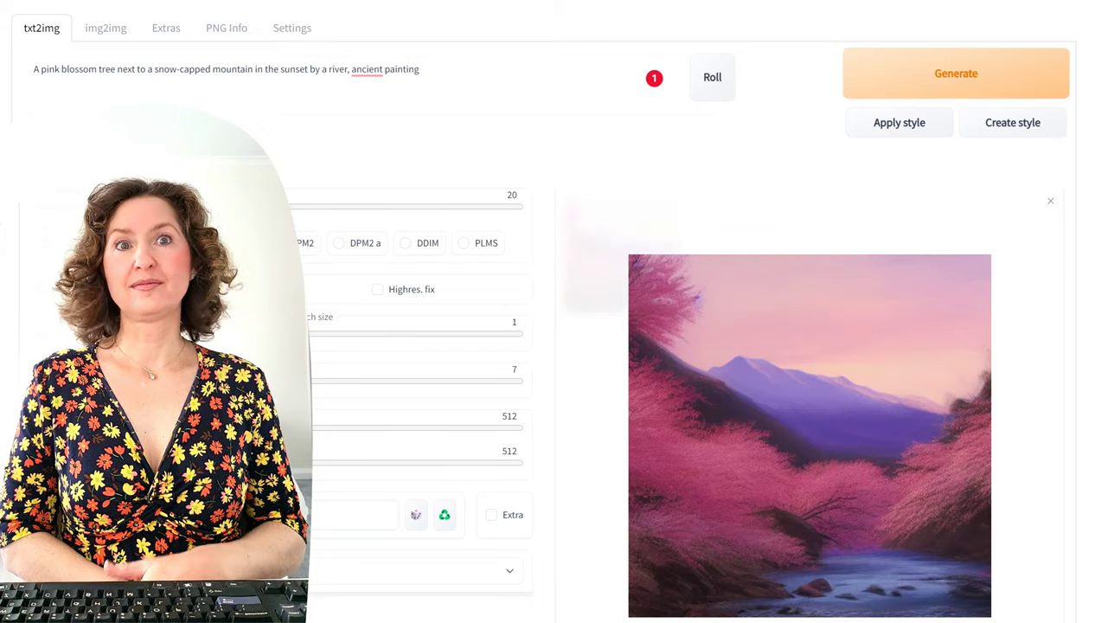
{"action": "left_click", "coordinate": [960, 74]}
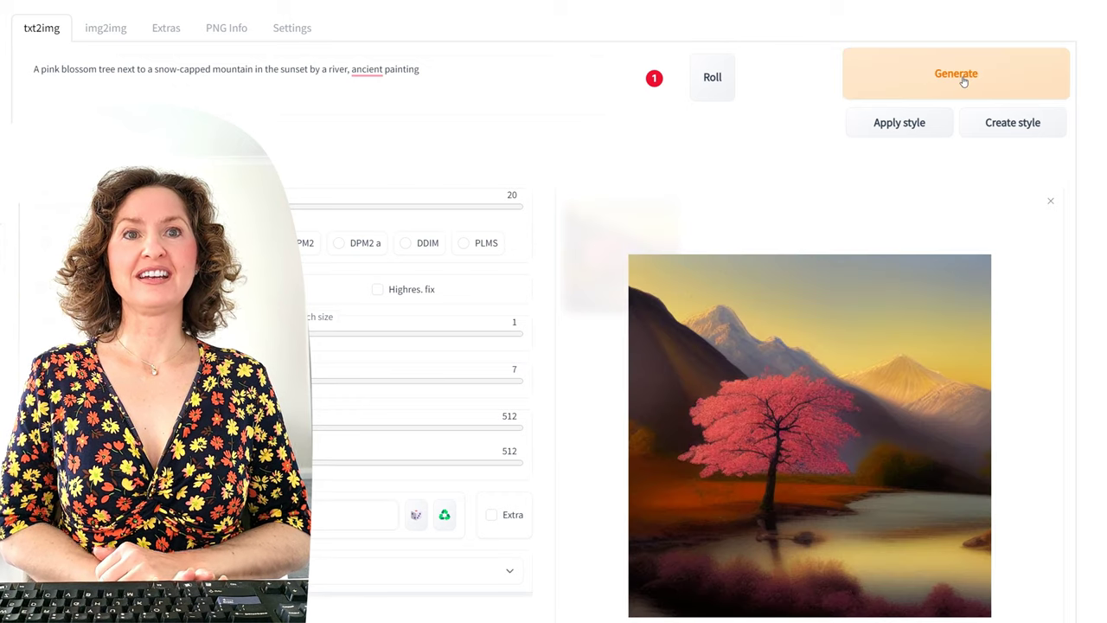
Step: Replace the prompt with 'a chrome bird' and generate
{"action": "left_click", "coordinate": [260, 73]}
{"action": "key", "text": "ctrl+a"}
{"action": "type", "text": "a chrome bir"}
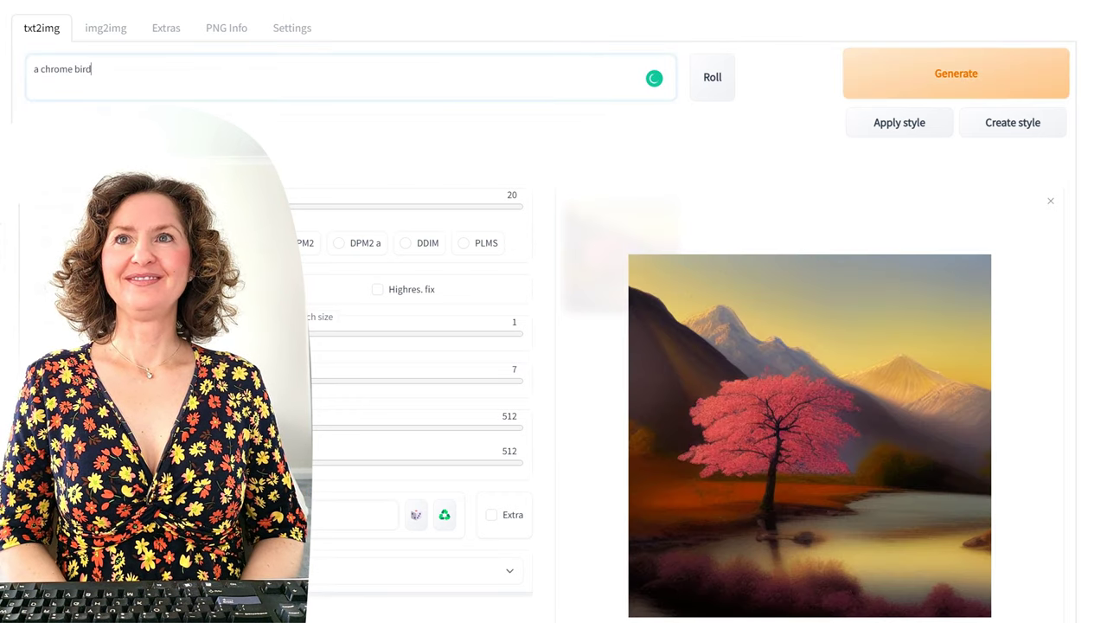
{"action": "left_click", "coordinate": [930, 83]}
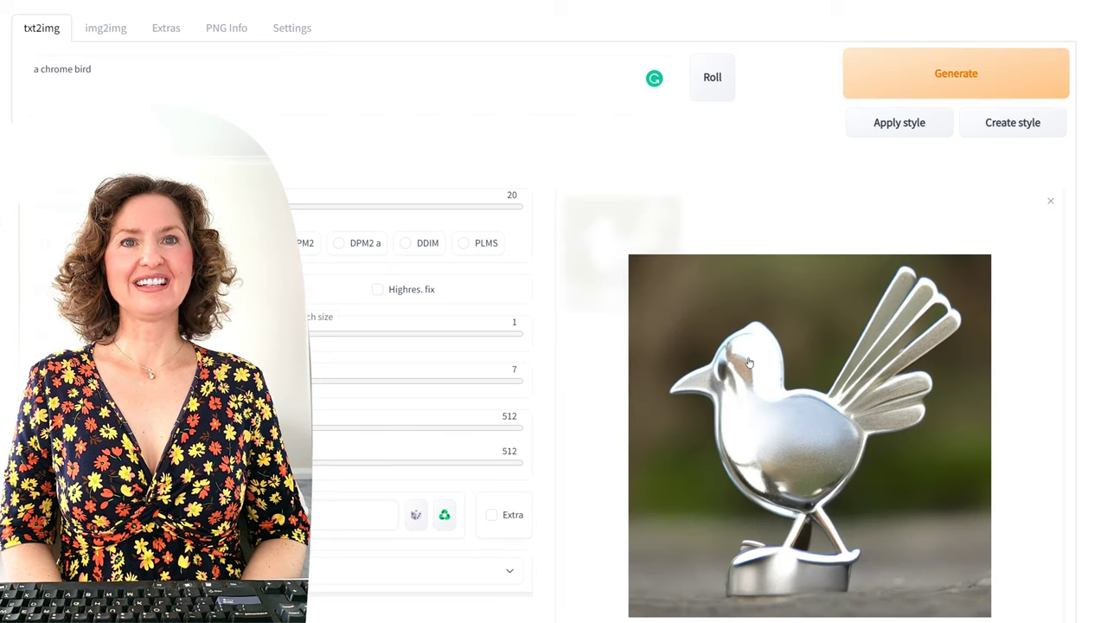
Step: Paste the cat eating porridge prompt in place of the chrome bird and generate four images
{"action": "left_click", "coordinate": [302, 75]}
{"action": "key", "text": "ctrl+a"}
{"action": "key", "text": "BackSpace"}
{"action": "type", "text": "A cat eating porridge while watching tv"}
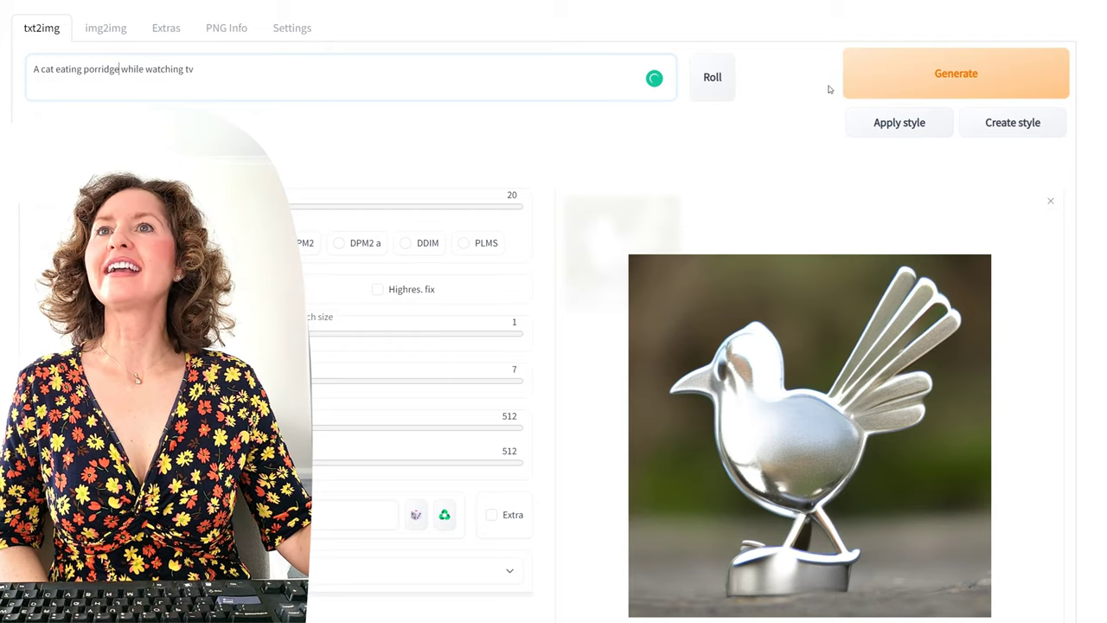
{"action": "left_click", "coordinate": [932, 78]}
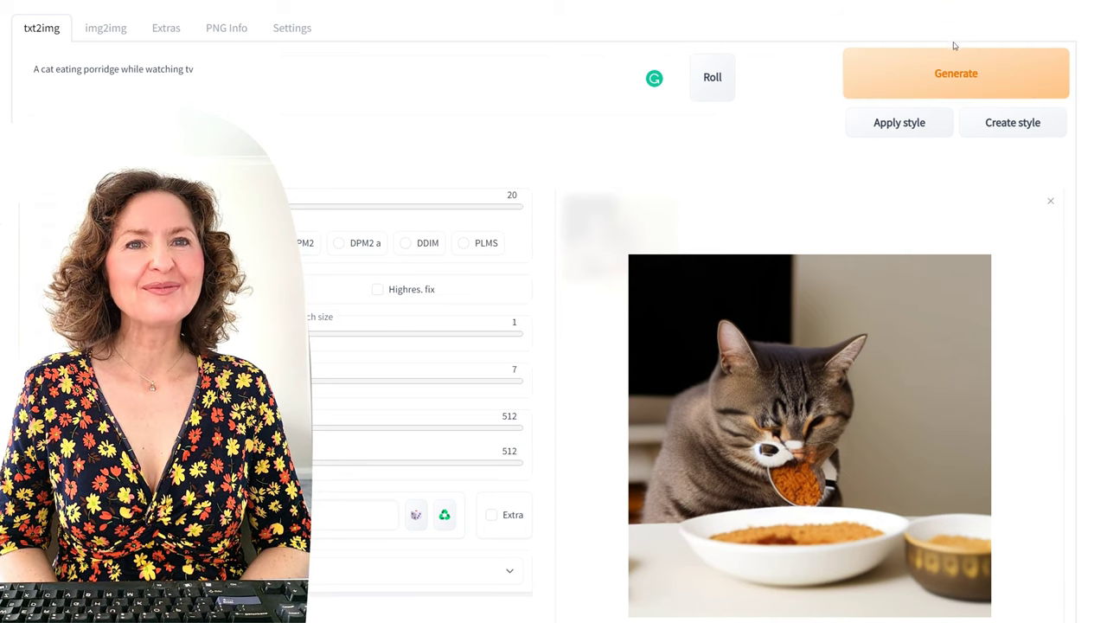
{"action": "left_click", "coordinate": [941, 74]}
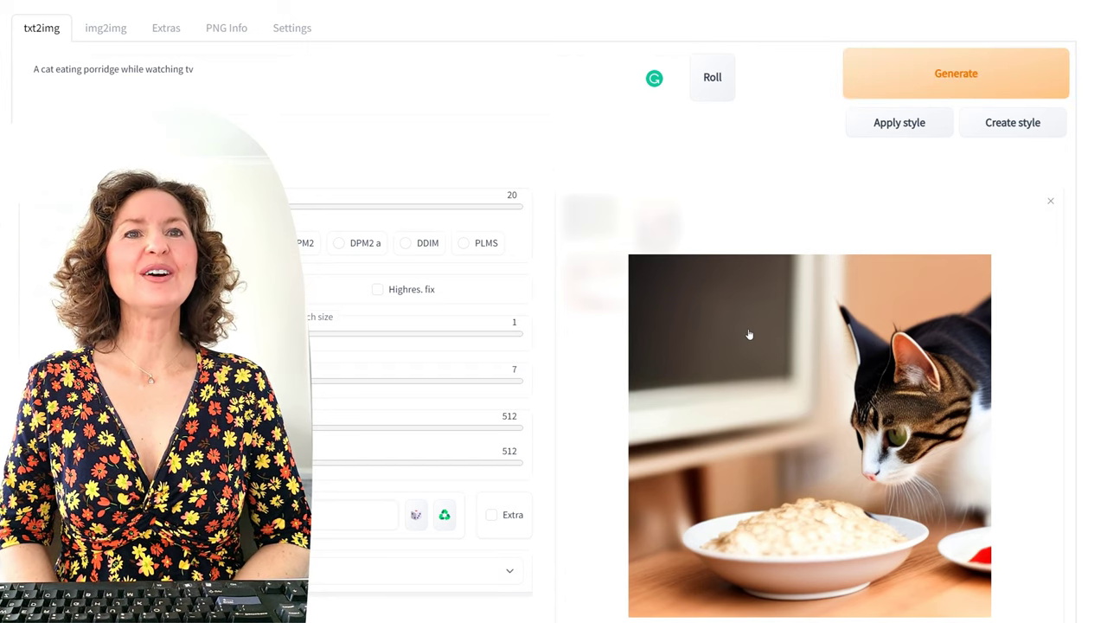
{"action": "left_click", "coordinate": [952, 78]}
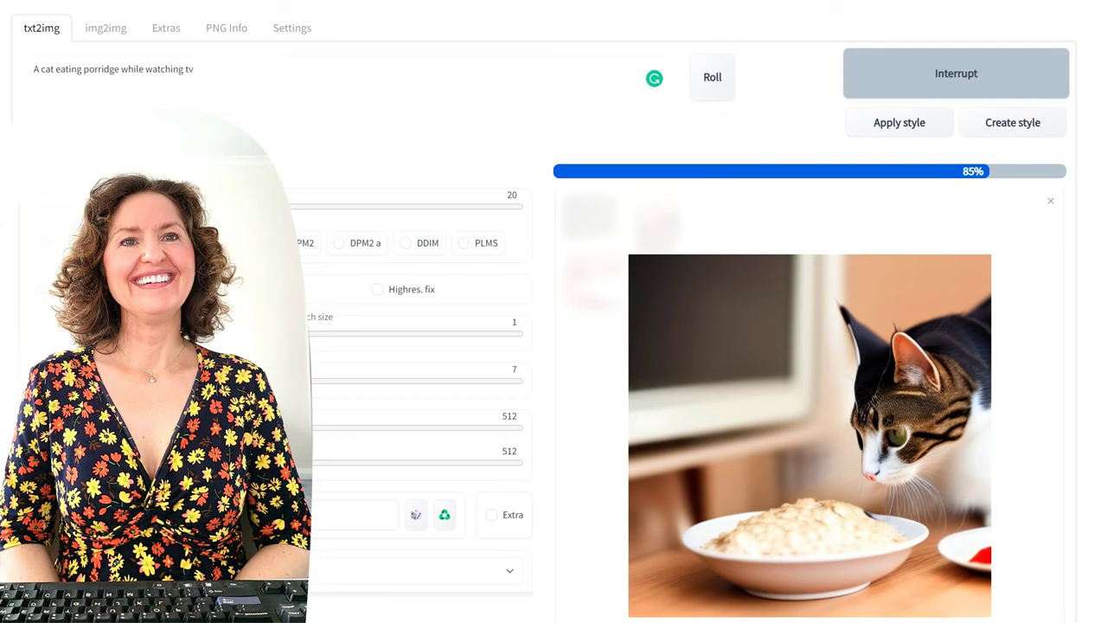
{"action": "left_click", "coordinate": [974, 70]}
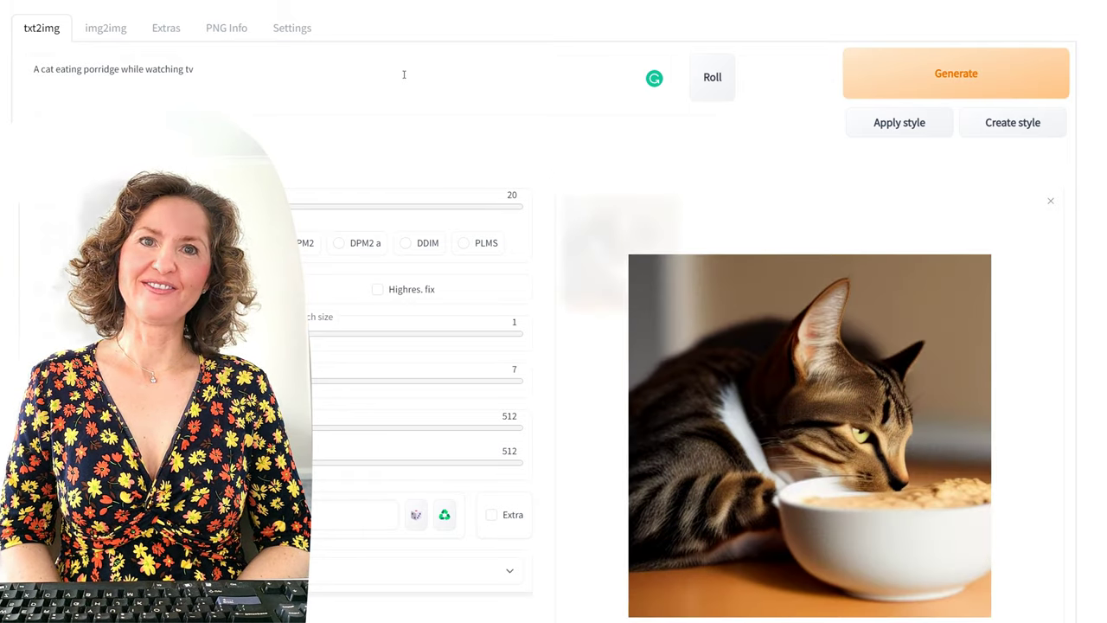
Step: Append 'leonardo da vinci' to the prompt and generate three da Vinci style cats
{"action": "left_click", "coordinate": [235, 72]}
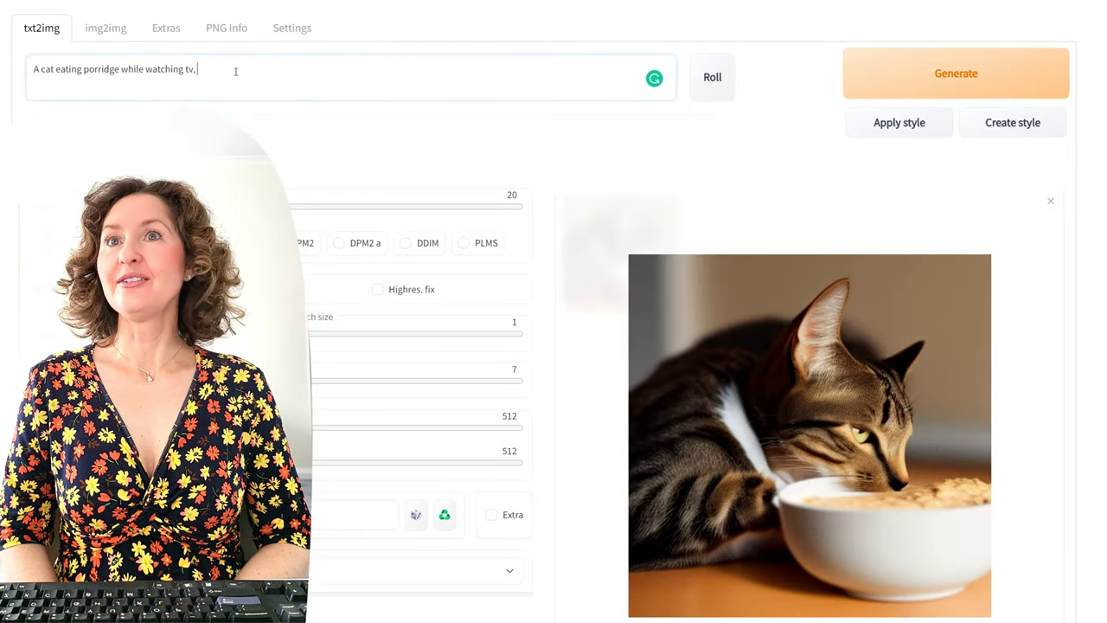
{"action": "type", "text": "leonardo da vinci"}
{"action": "left_click", "coordinate": [1042, 80]}
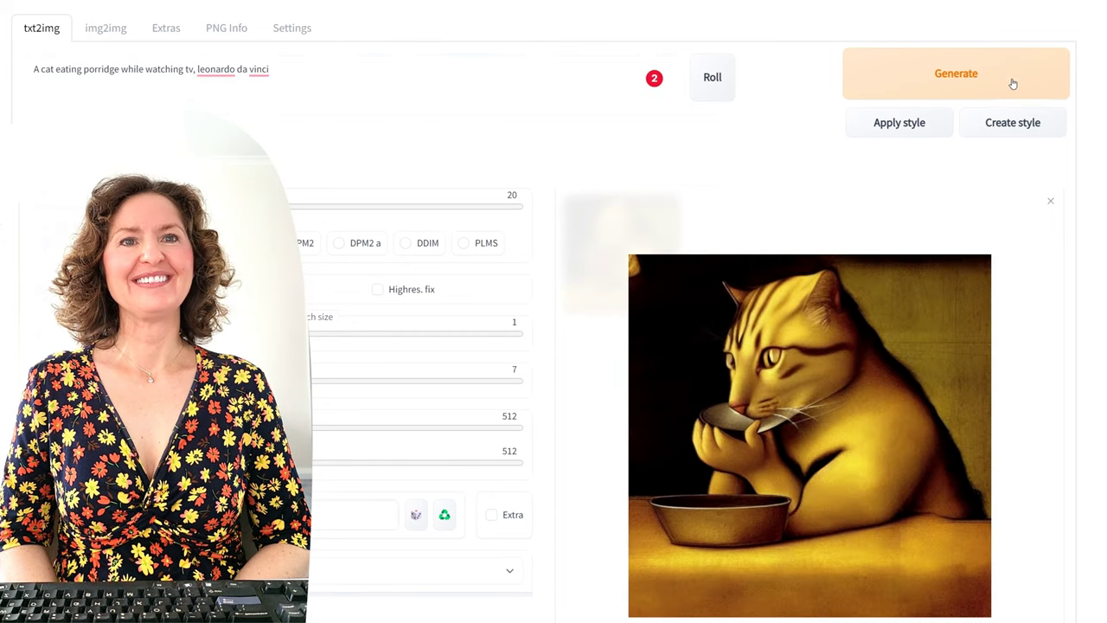
{"action": "left_click", "coordinate": [1013, 83]}
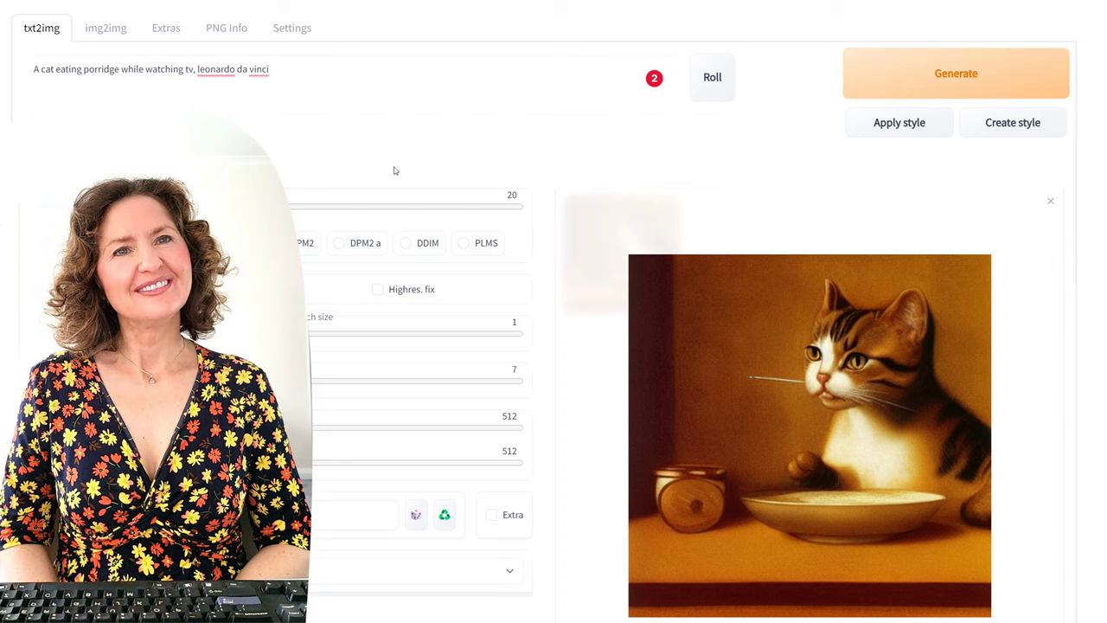
{"action": "left_click_drag", "start_coordinate": [340, 86], "coordinate": [678, 66]}
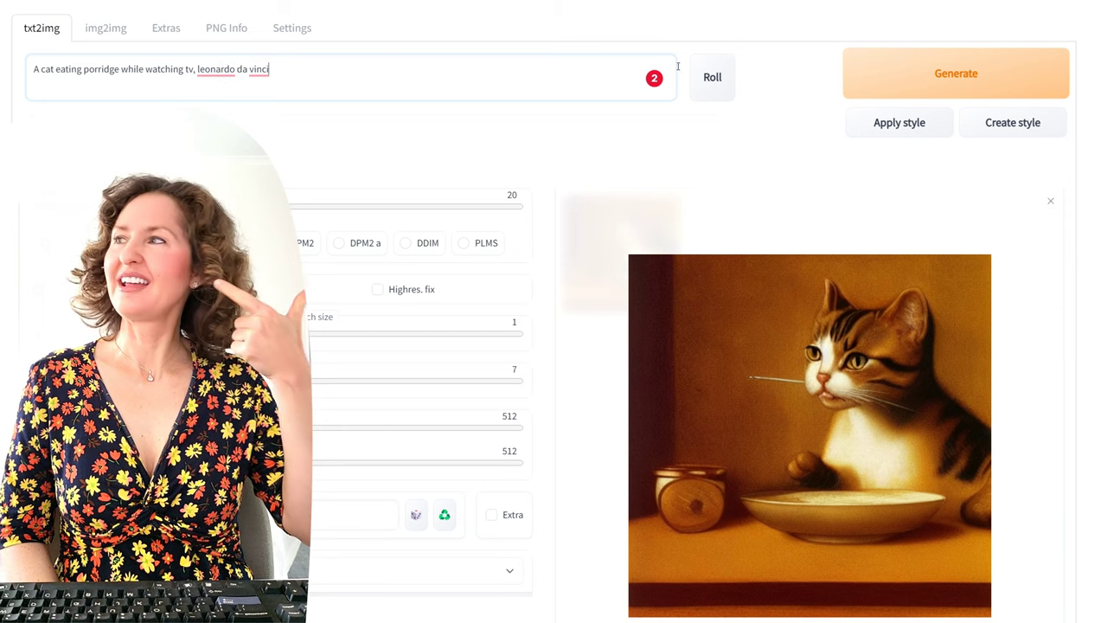
{"action": "left_click", "coordinate": [958, 73]}
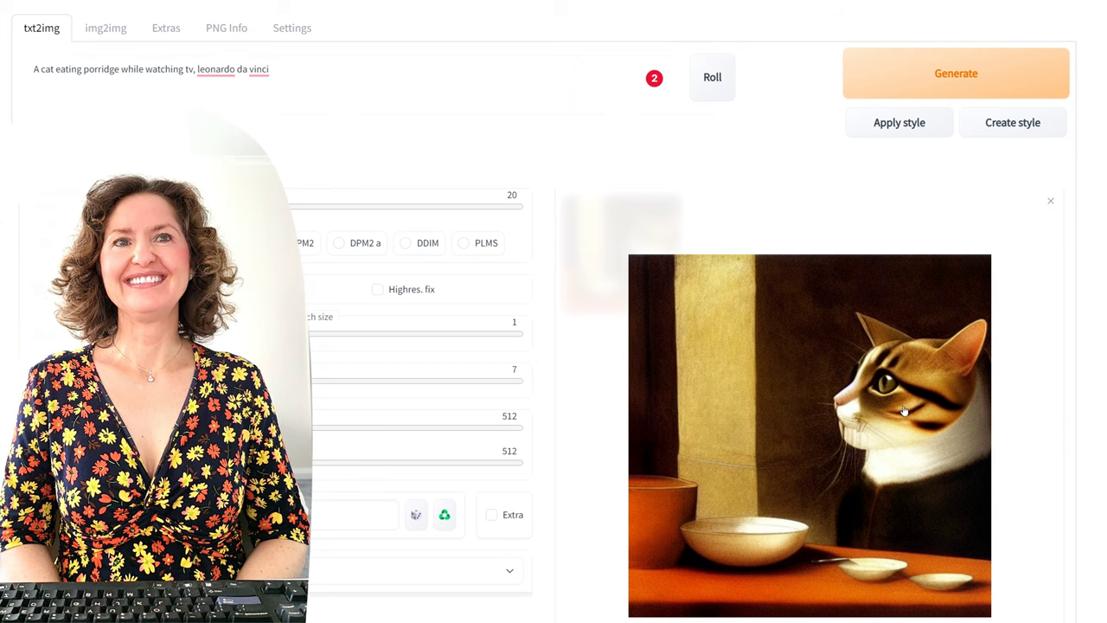
Step: End the prompt with ', poster', generate two cats, then enter 'a cat walking in a futuristic city'
{"action": "left_click_drag", "start_coordinate": [315, 67], "coordinate": [25, 58]}
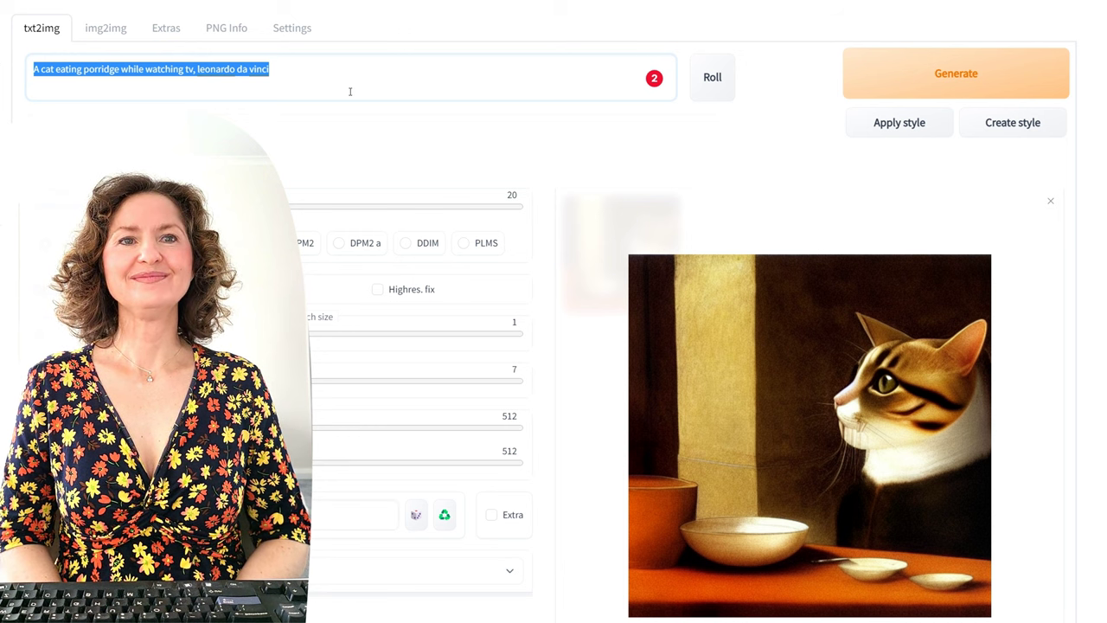
{"action": "left_click_drag", "start_coordinate": [350, 91], "coordinate": [115, 71]}
{"action": "key", "text": "BackSpace"}
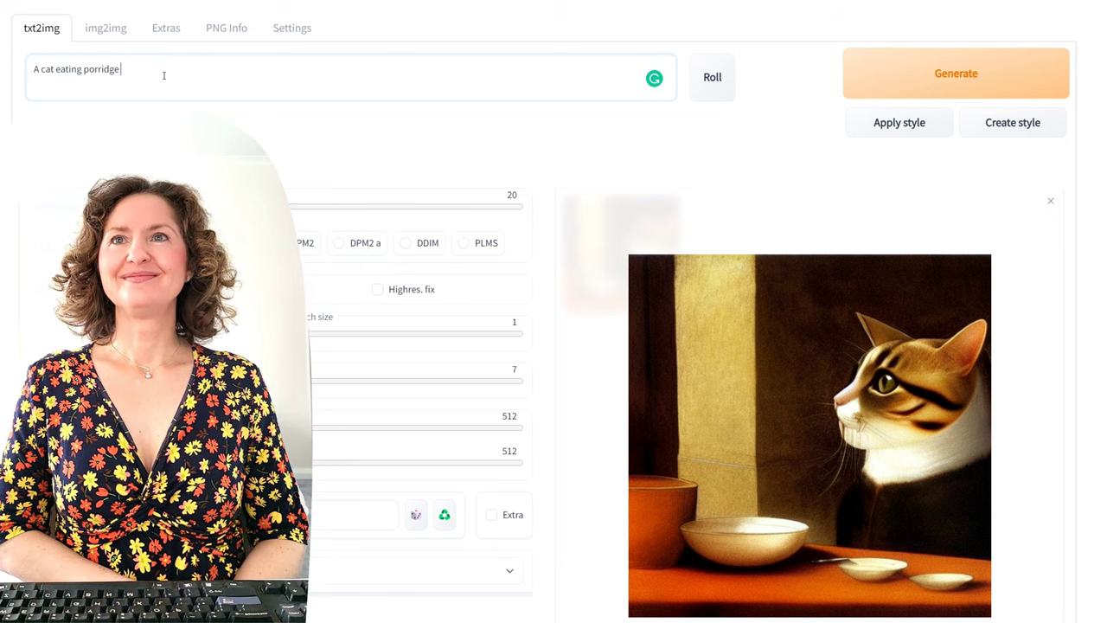
{"action": "type", "text": ", poster"}
{"action": "left_click", "coordinate": [979, 72]}
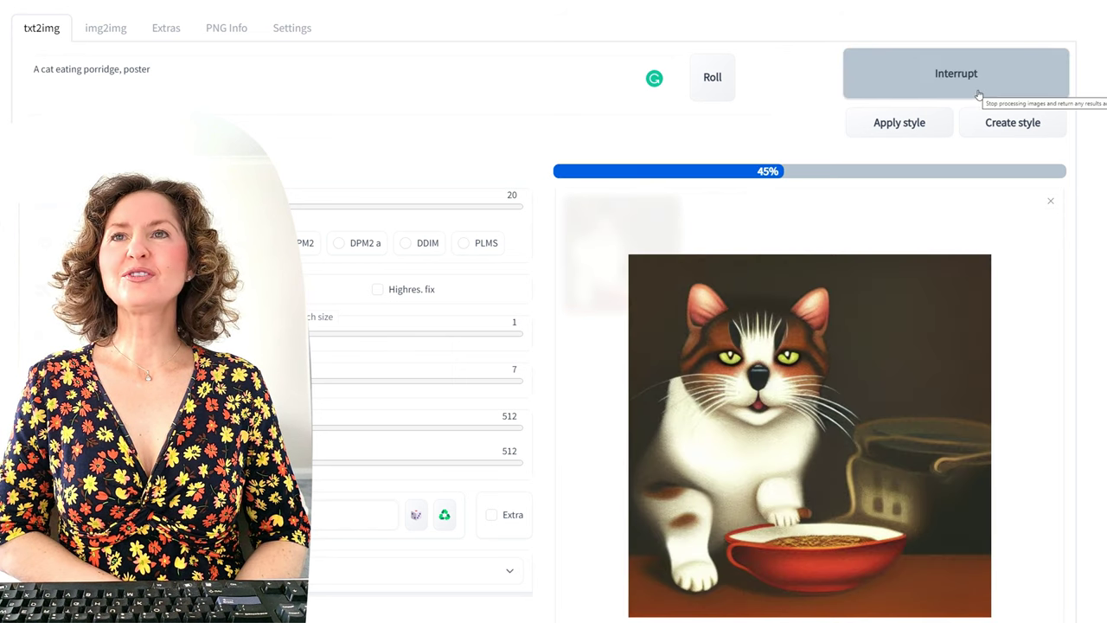
{"action": "left_click", "coordinate": [979, 90]}
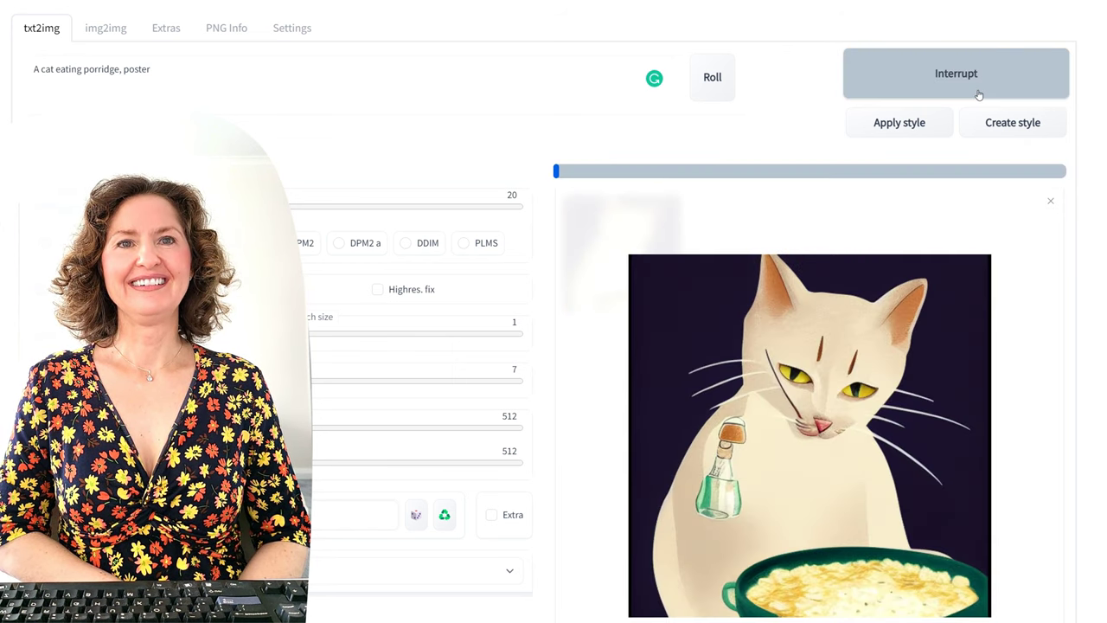
{"action": "triple_click", "coordinate": [238, 70]}
{"action": "type", "text": "a cat walking in a"}
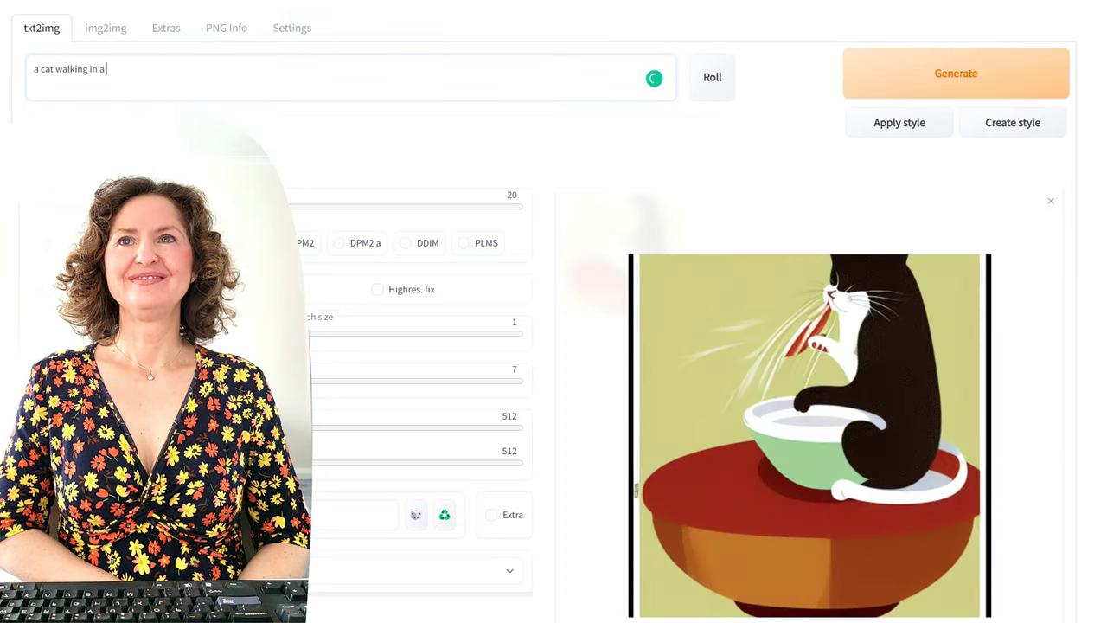
{"action": "type", "text": " fur"}
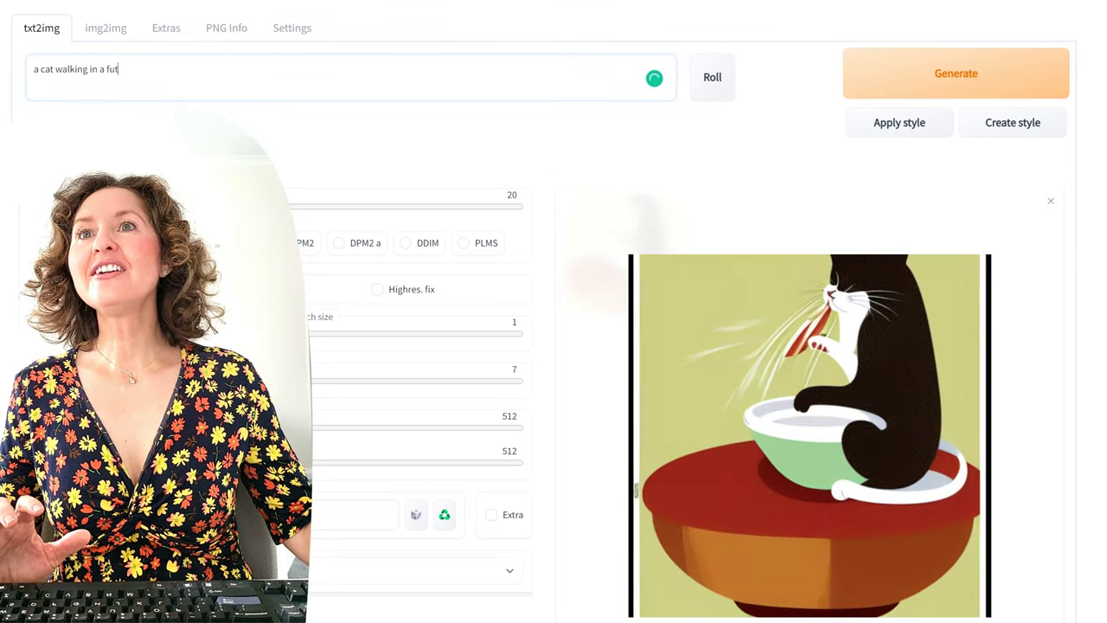
{"action": "type", "text": "uristic city"}
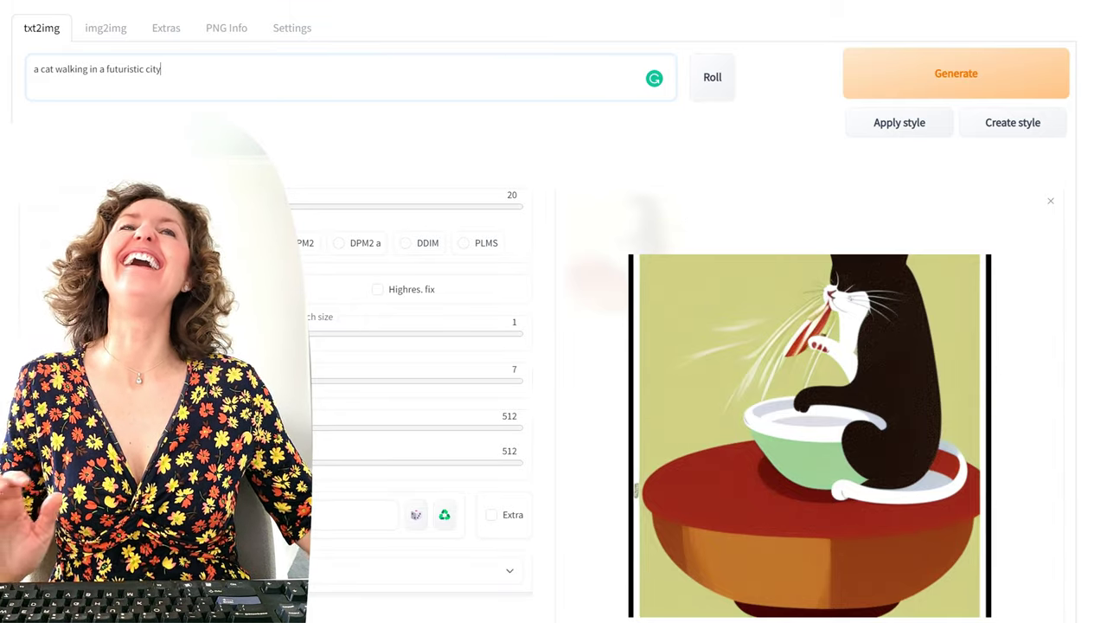
Step: Generate three images of a cat walking in a futuristic city
{"action": "left_click", "coordinate": [995, 82]}
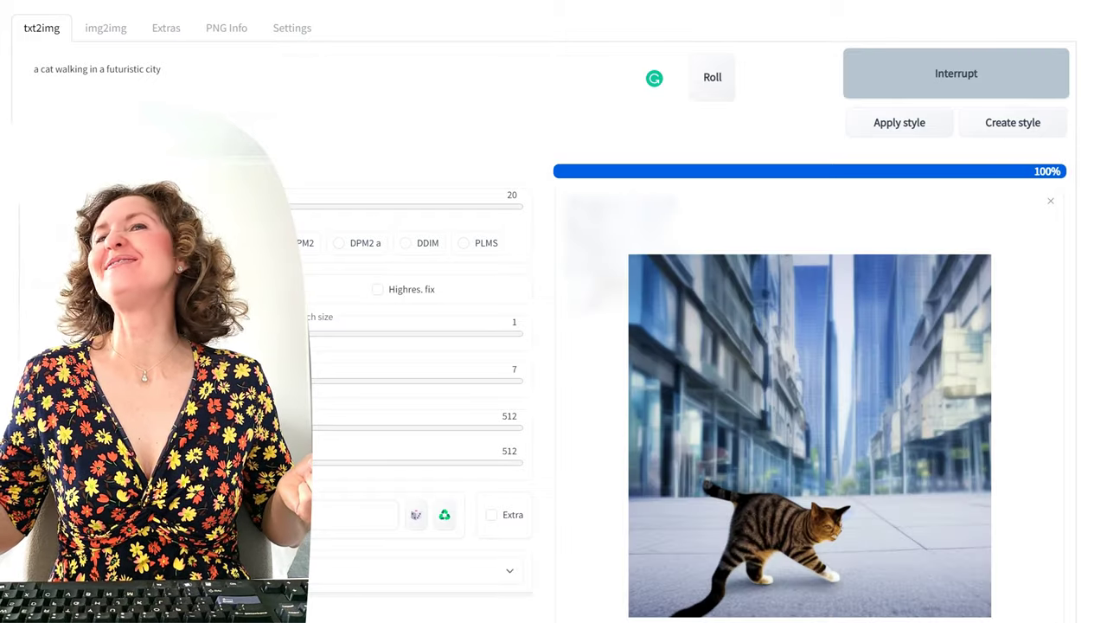
{"action": "left_click", "coordinate": [1010, 87]}
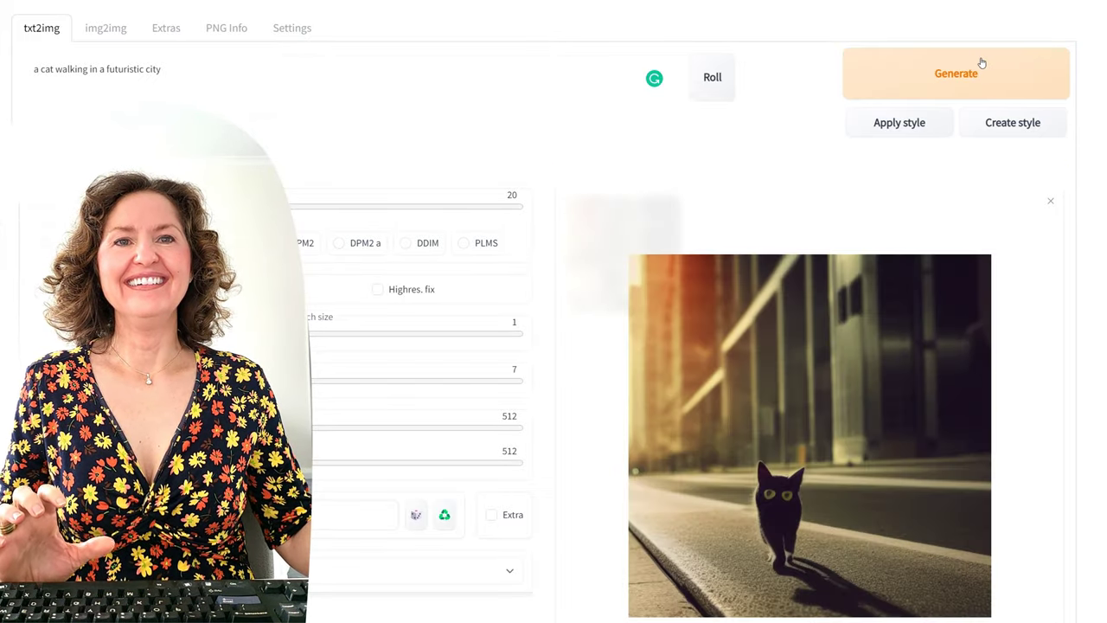
{"action": "left_click", "coordinate": [962, 82]}
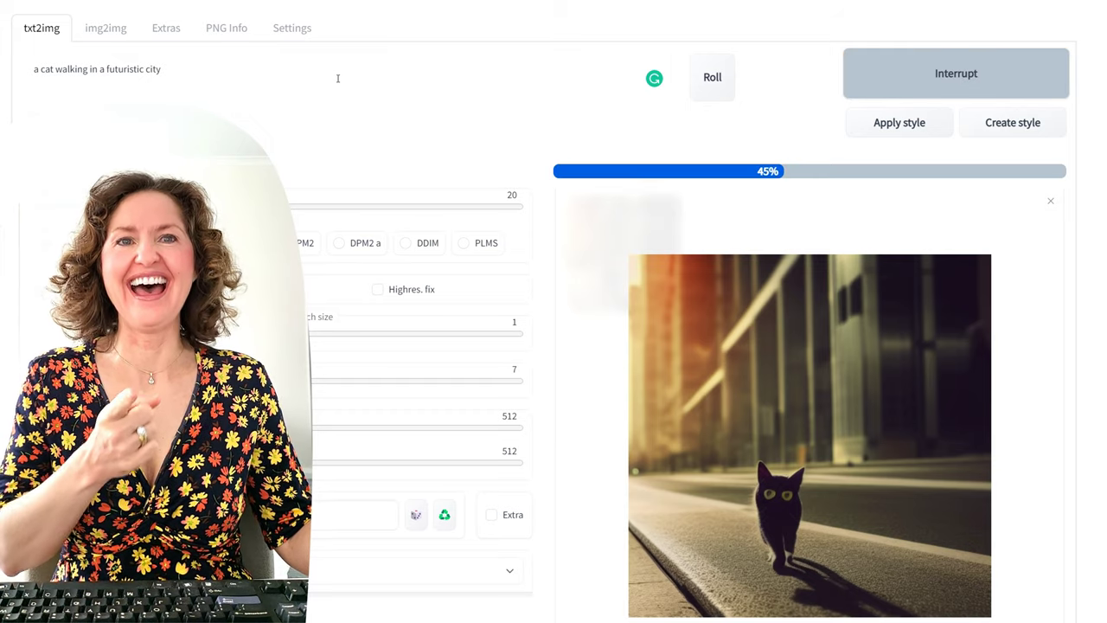
Step: Insert 'dark neon' into the prompt, generate, then select the city text after 'walking'
{"action": "left_click", "coordinate": [336, 81]}
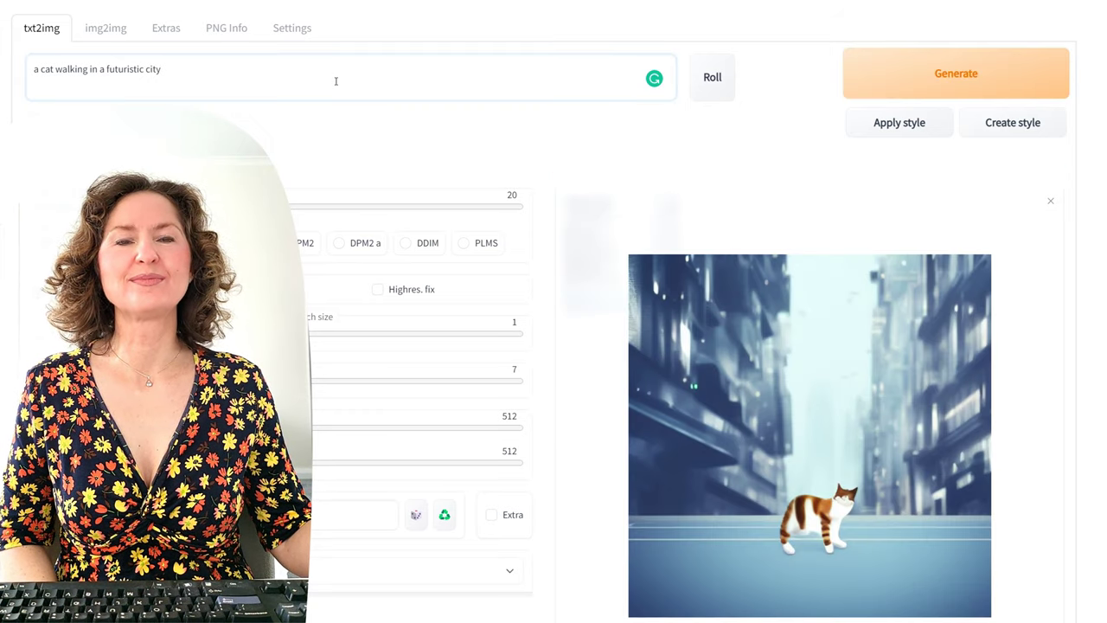
{"action": "type", "text": "dark neon"}
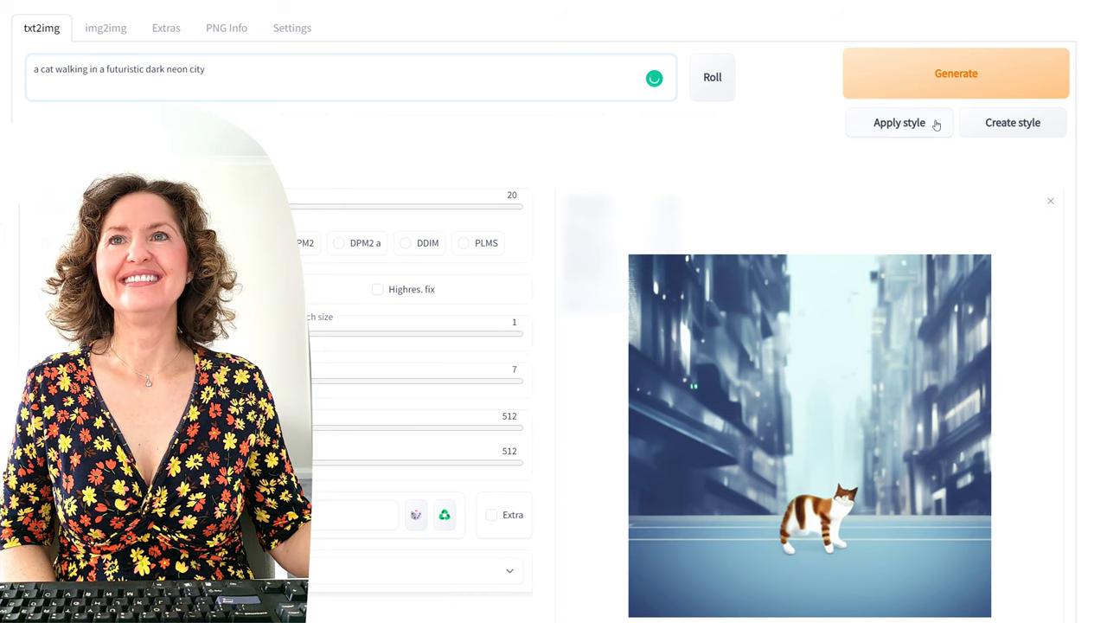
{"action": "left_click", "coordinate": [1016, 75]}
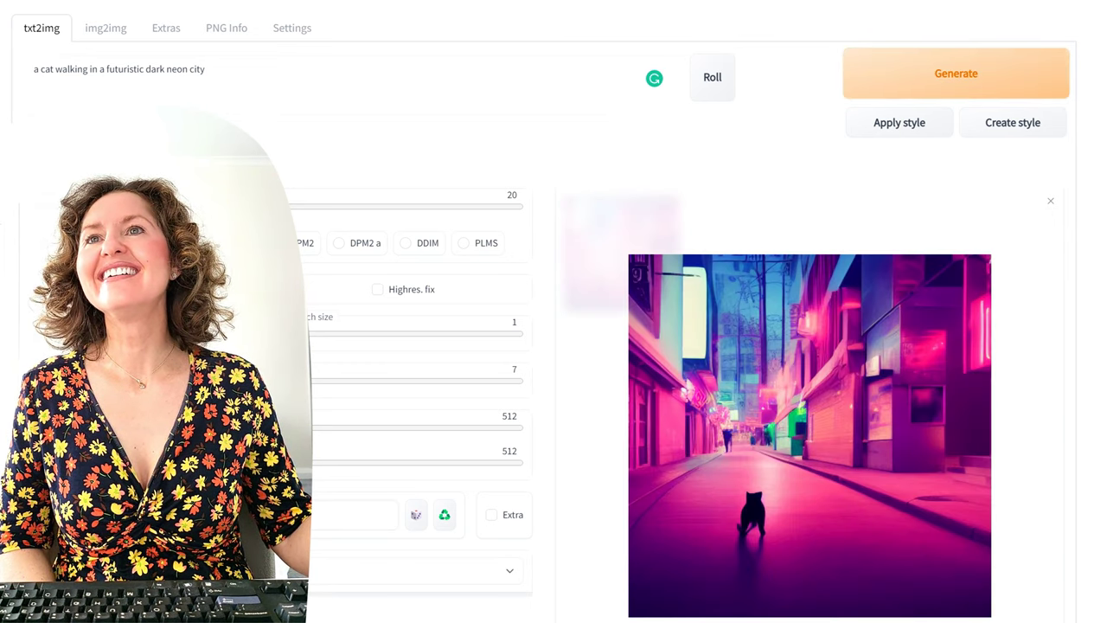
{"action": "left_click", "coordinate": [90, 69]}
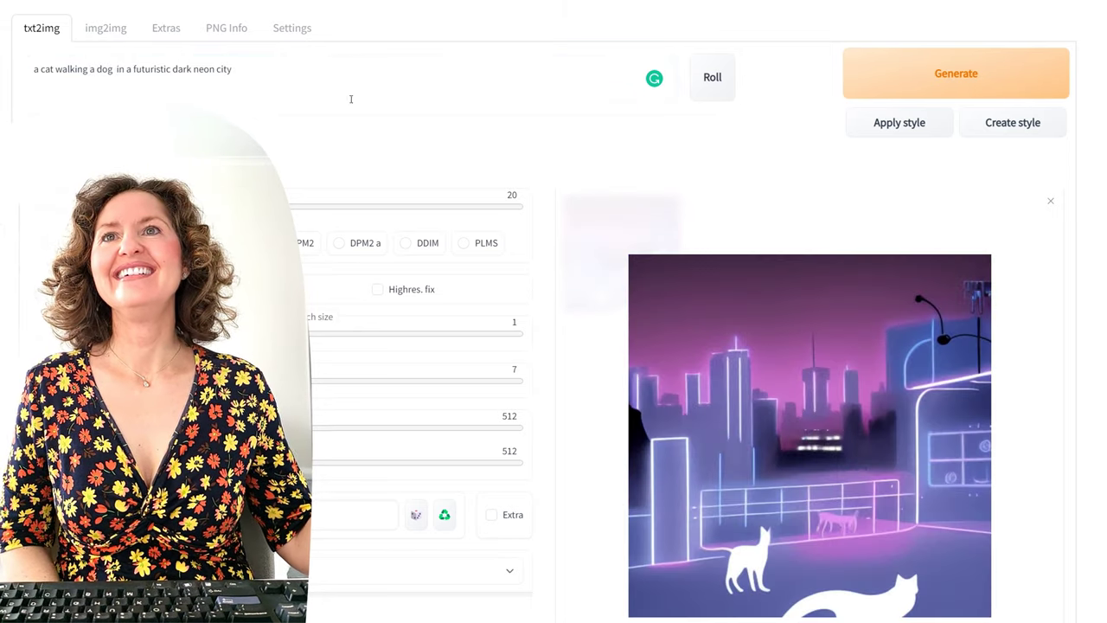
{"action": "left_click_drag", "start_coordinate": [232, 69], "coordinate": [121, 86]}
Step: Shorten the prompt to 'a cat walking a dog' and generate five images
{"action": "key", "text": "BackSpace"}
{"action": "key", "text": "BackSpace"}
{"action": "key", "text": "BackSpace"}
{"action": "left_click", "coordinate": [924, 79]}
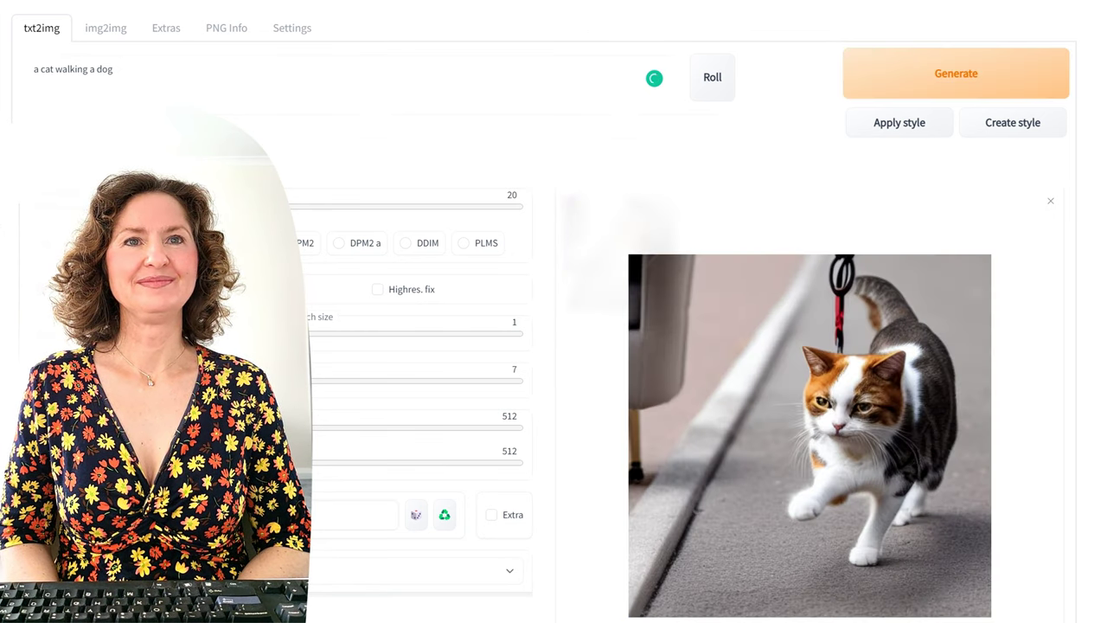
{"action": "left_click", "coordinate": [1011, 77]}
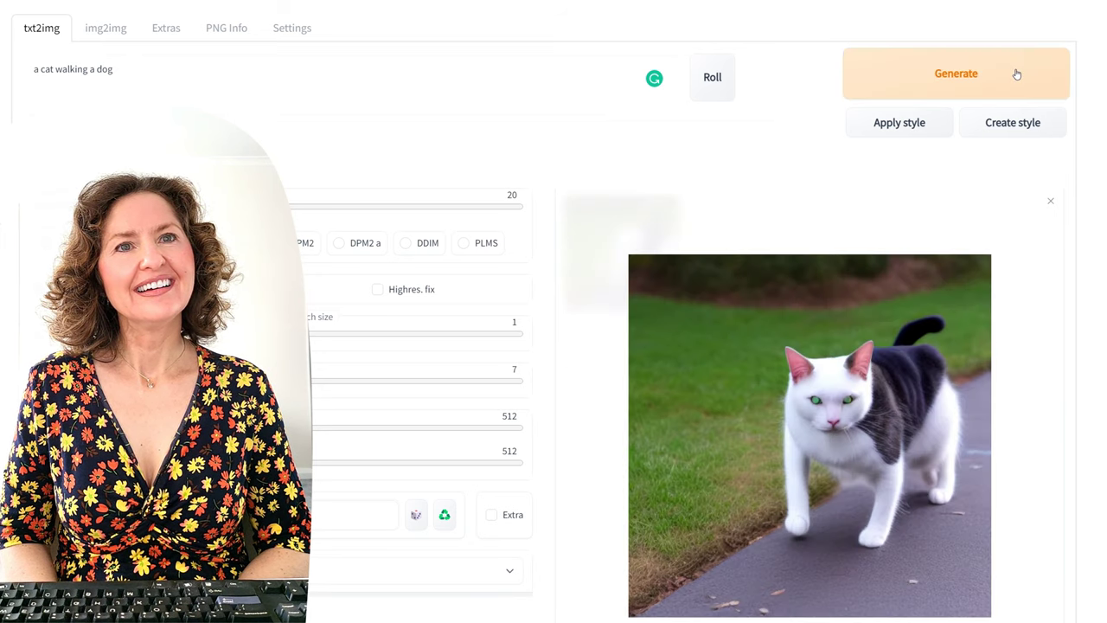
{"action": "left_click", "coordinate": [1017, 74]}
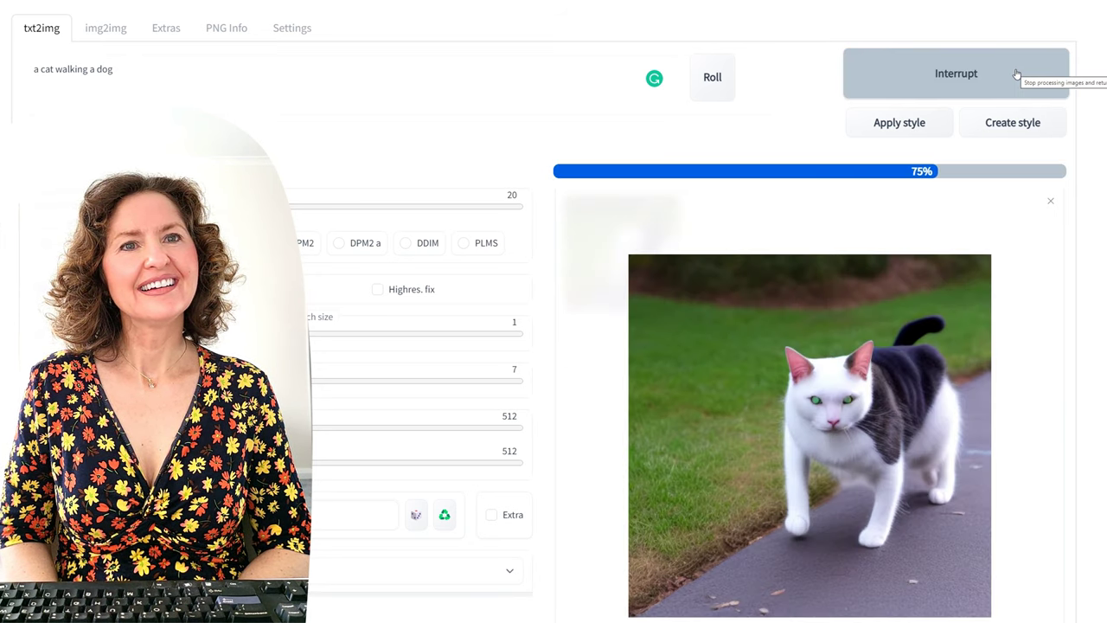
{"action": "left_click", "coordinate": [1017, 74]}
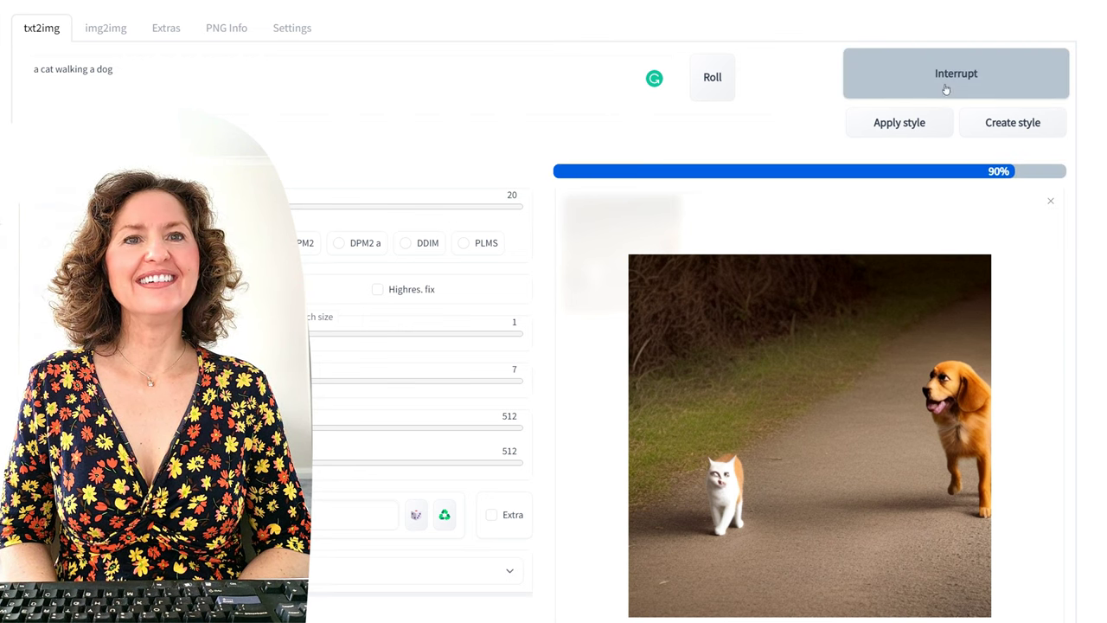
{"action": "left_click", "coordinate": [922, 79]}
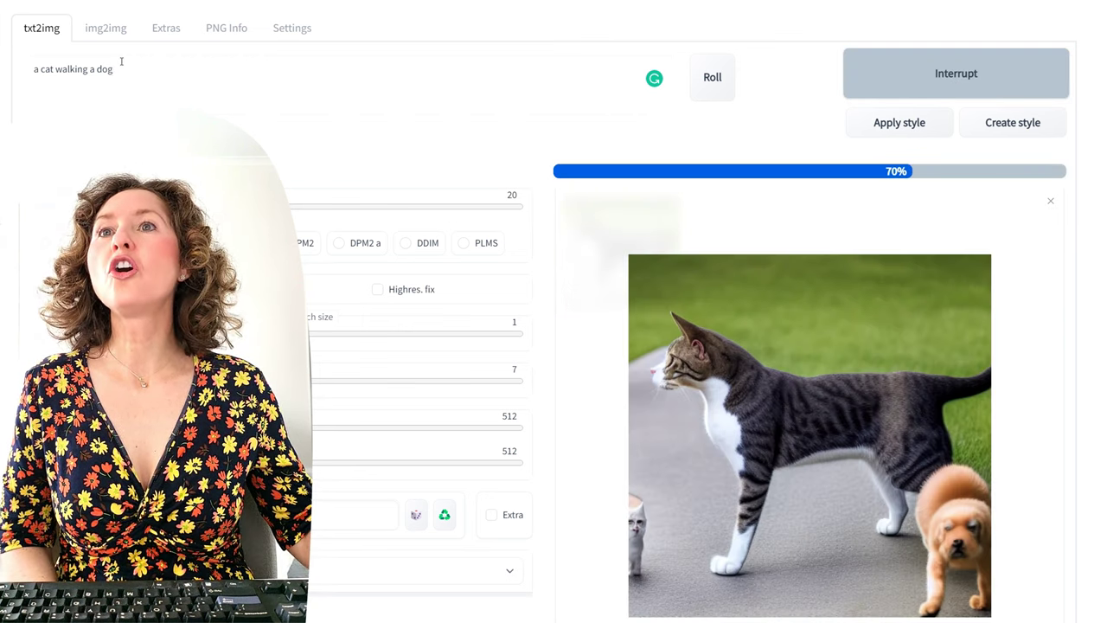
Step: Append 'on a lead' to the prompt and generate four variations
{"action": "left_click", "coordinate": [138, 69]}
{"action": "type", "text": "on"}
{"action": "type", "text": "a lead"}
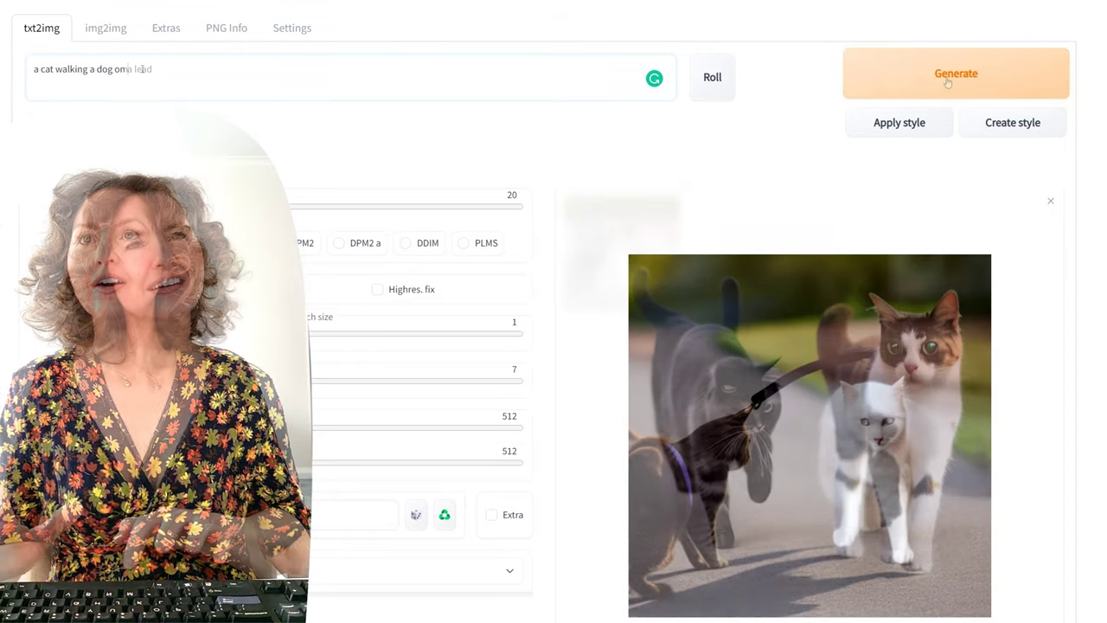
{"action": "left_click", "coordinate": [947, 81]}
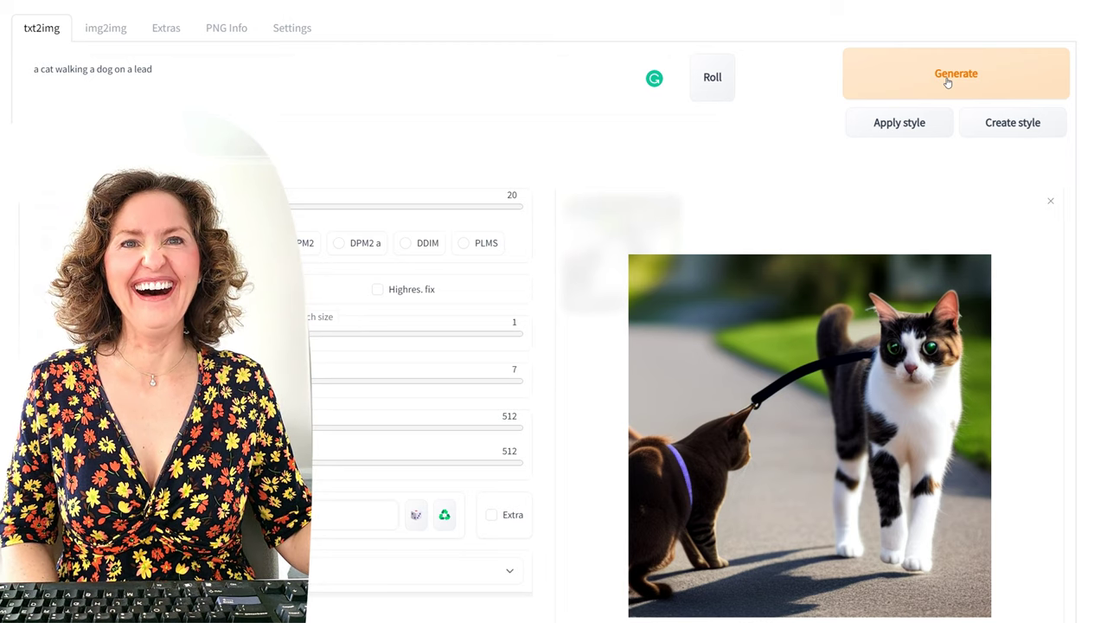
{"action": "left_click", "coordinate": [947, 76]}
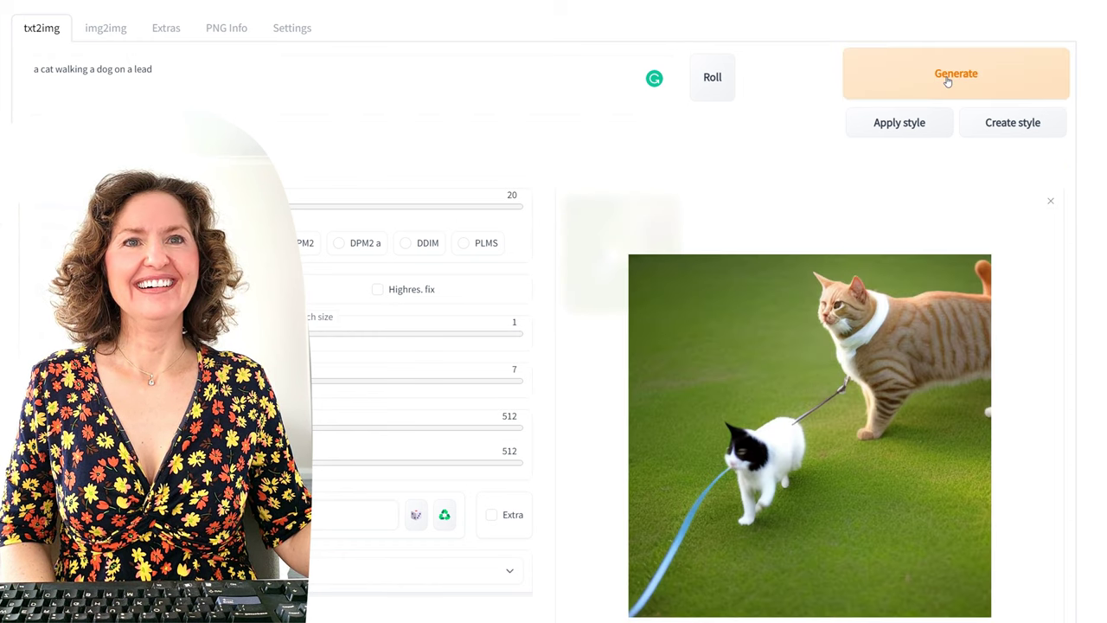
{"action": "left_click", "coordinate": [947, 77]}
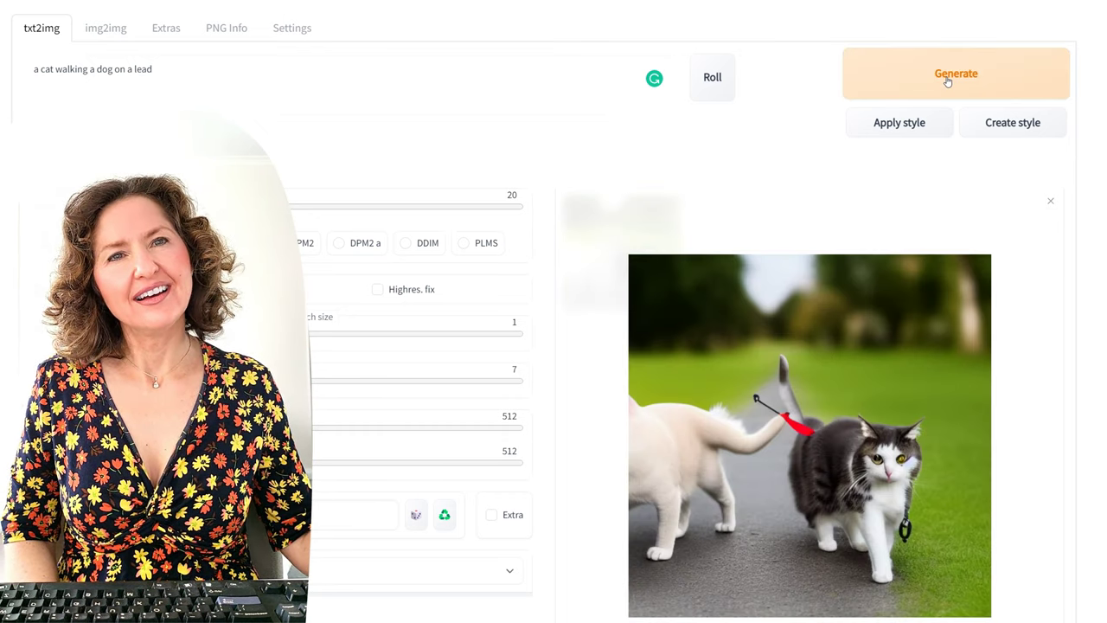
{"action": "left_click", "coordinate": [947, 78]}
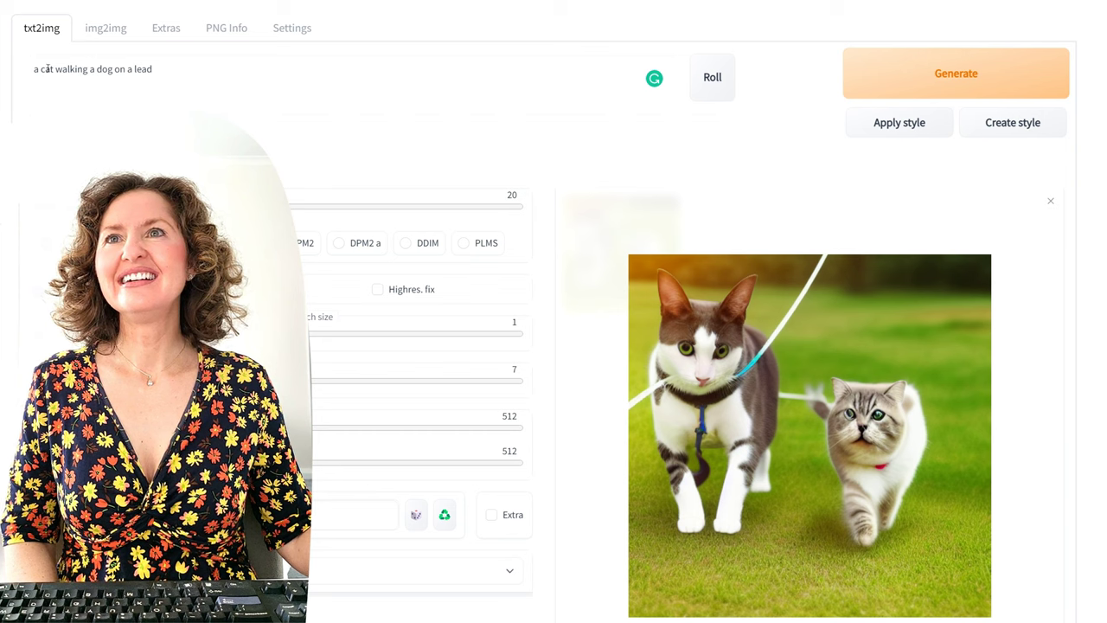
Step: Change the prompt to 'a dog walking a cat on a lead, 1800s painting' and generate three images
{"action": "left_click", "coordinate": [55, 70]}
{"action": "key", "text": "BackSpace"}
{"action": "key", "text": "BackSpace"}
{"action": "key", "text": "BackSpace"}
{"action": "type", "text": "dog"}
{"action": "key", "text": "End"}
{"action": "type", "text": ", 1800s painting"}
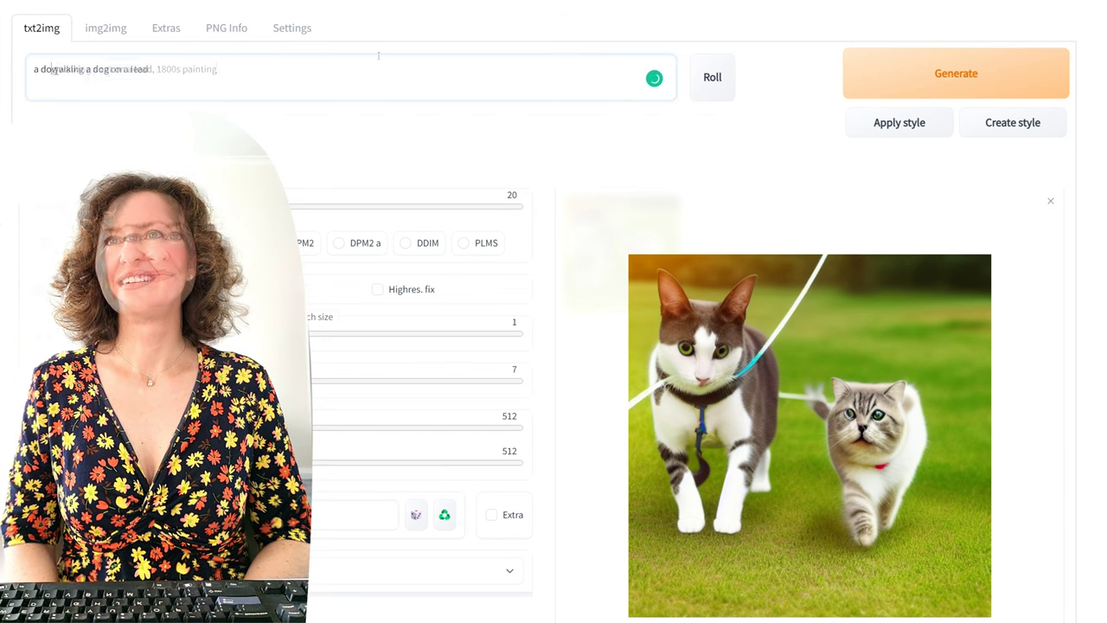
{"action": "double_click", "coordinate": [104, 69]}
{"action": "type", "text": "cat"}
{"action": "left_click", "coordinate": [1009, 90]}
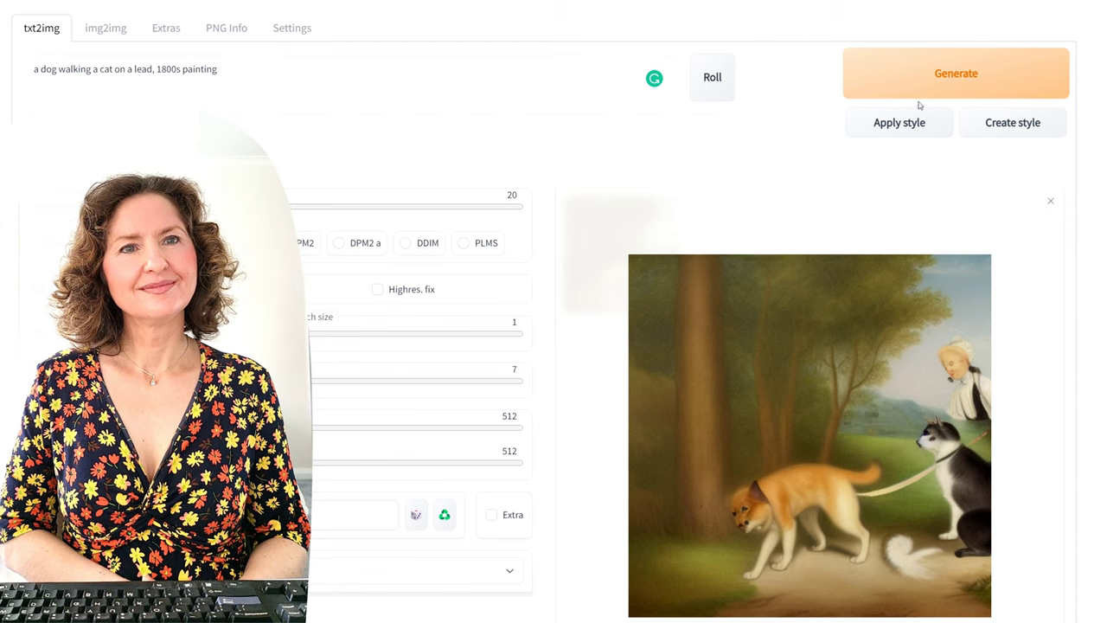
{"action": "left_click", "coordinate": [934, 67]}
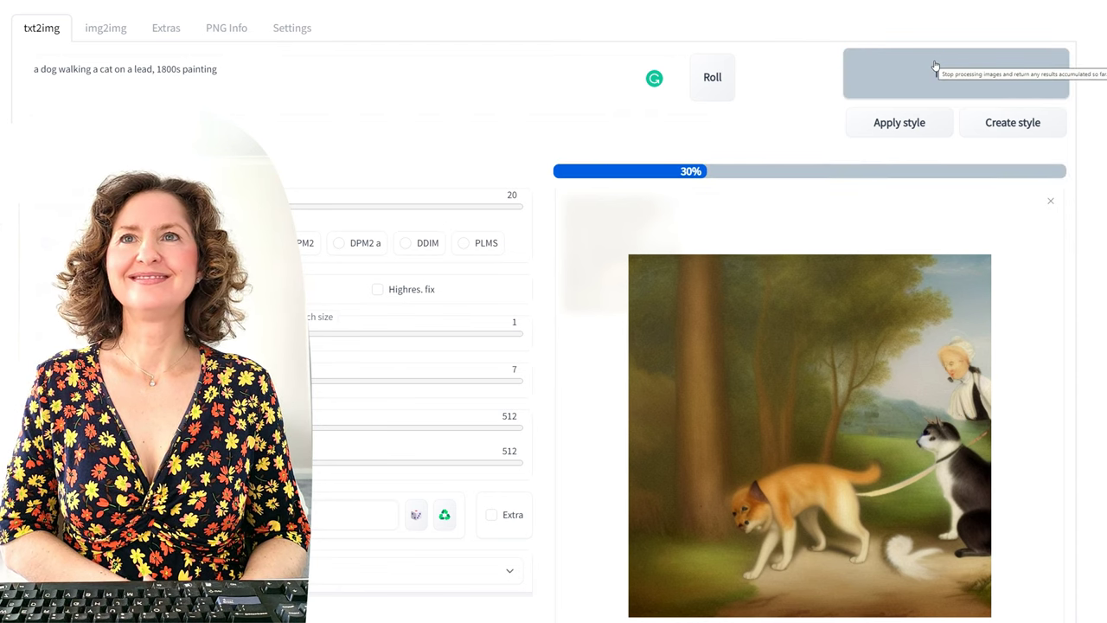
{"action": "left_click", "coordinate": [935, 67]}
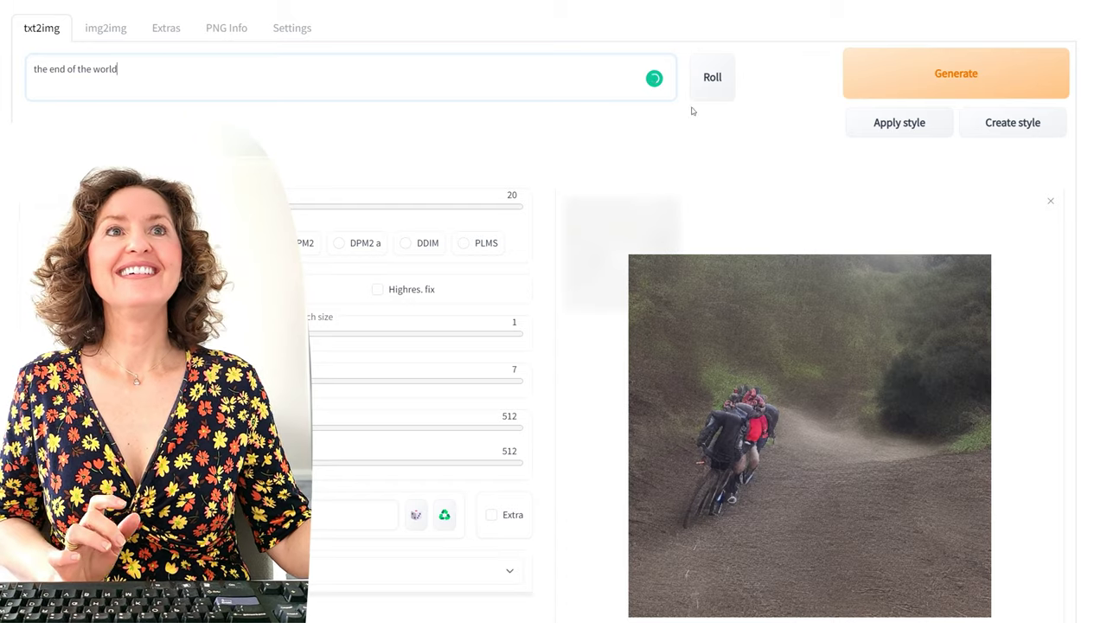
Step: Generate six images for 'the end of the world' and compare the fiery poster results
{"action": "left_click", "coordinate": [965, 69]}
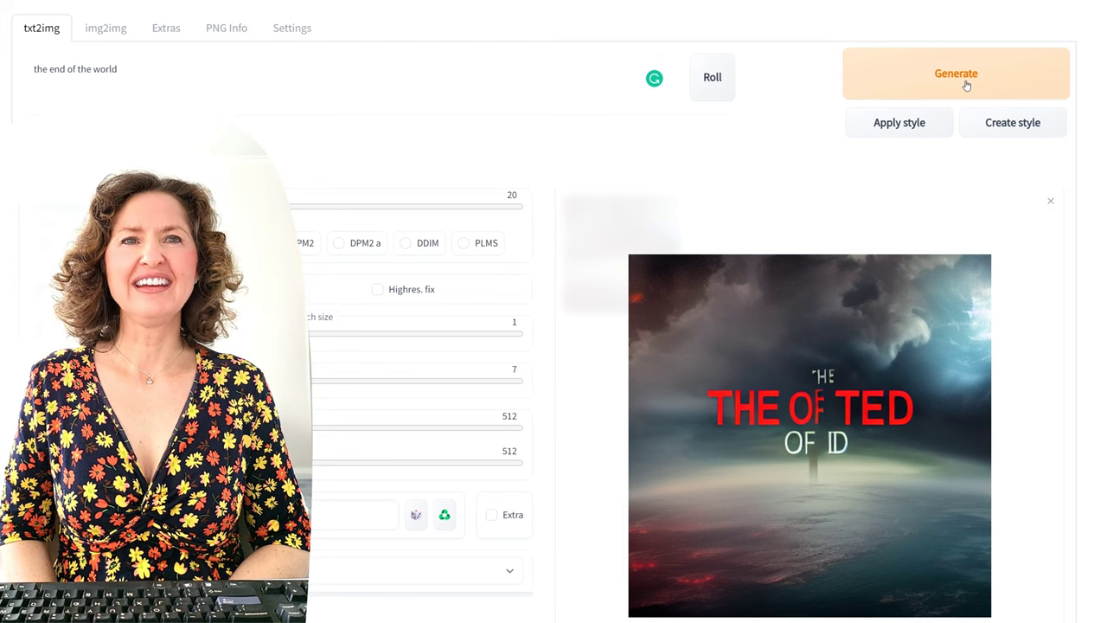
{"action": "left_click", "coordinate": [966, 84]}
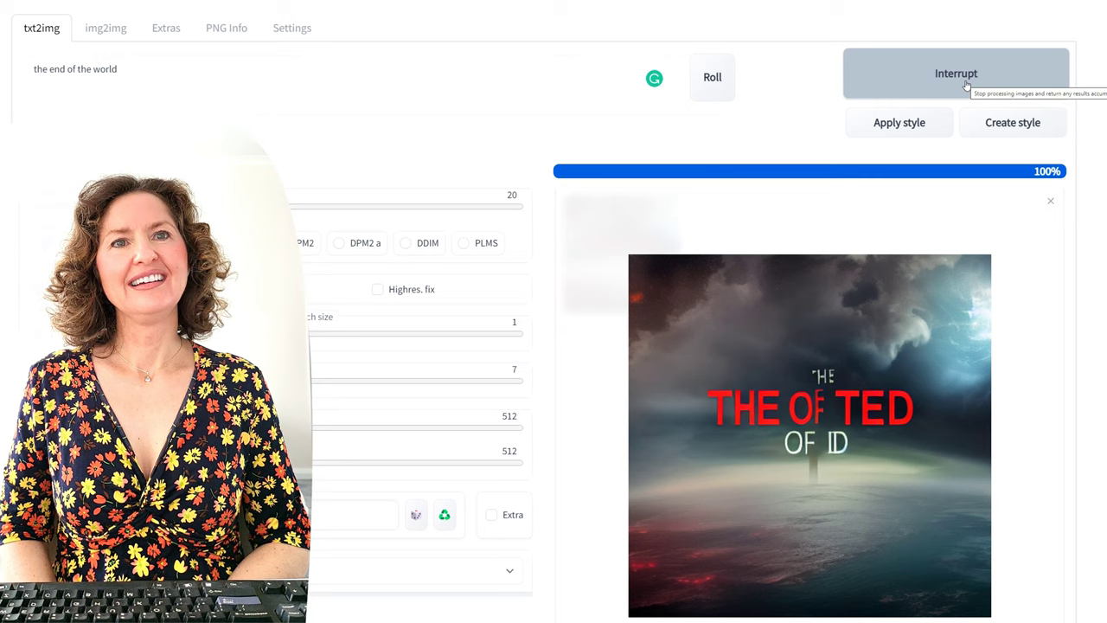
{"action": "left_click", "coordinate": [966, 84]}
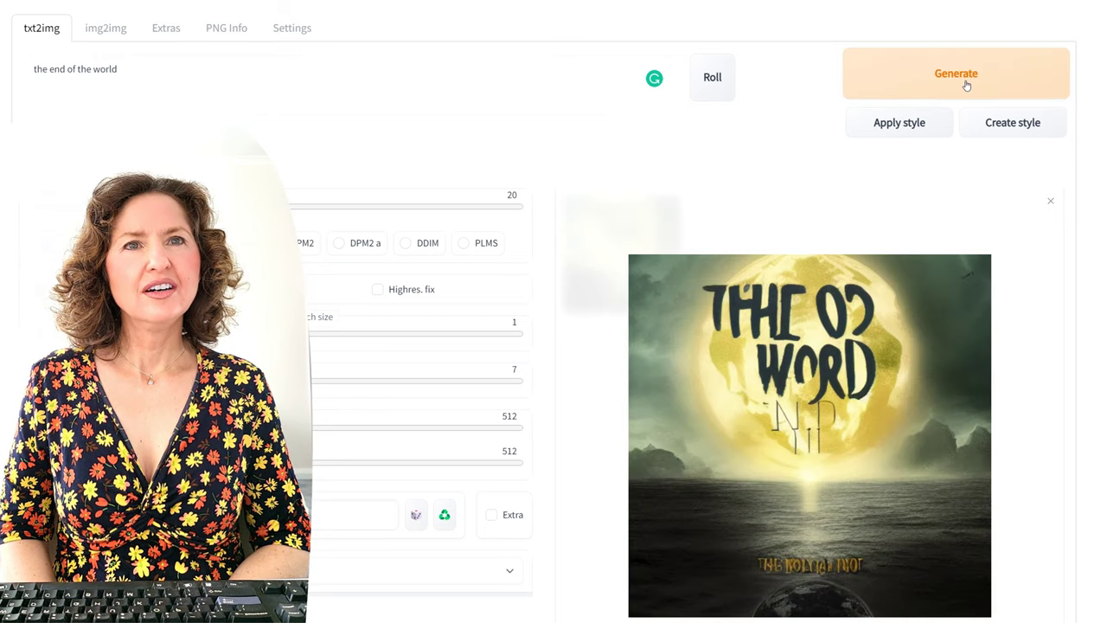
{"action": "left_click", "coordinate": [966, 84]}
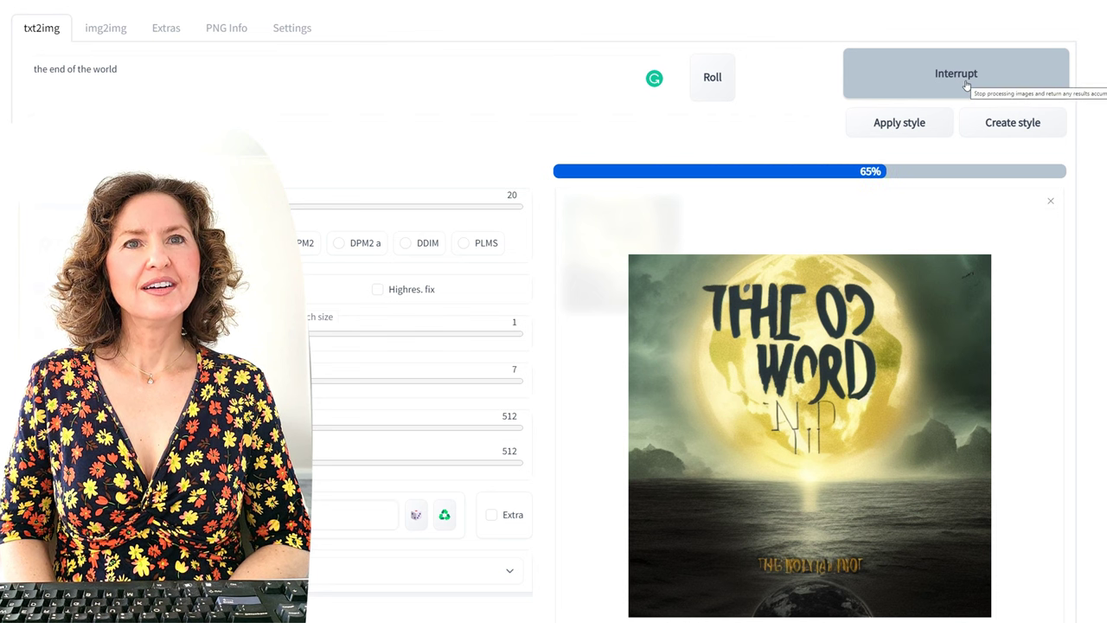
{"action": "left_click", "coordinate": [967, 84]}
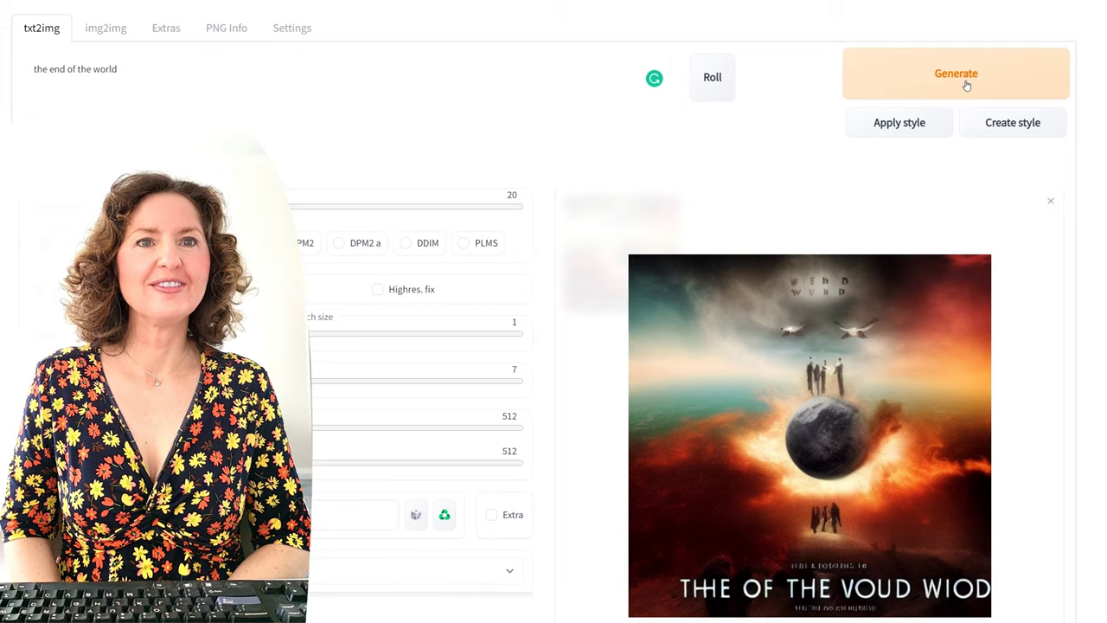
{"action": "left_click", "coordinate": [966, 84]}
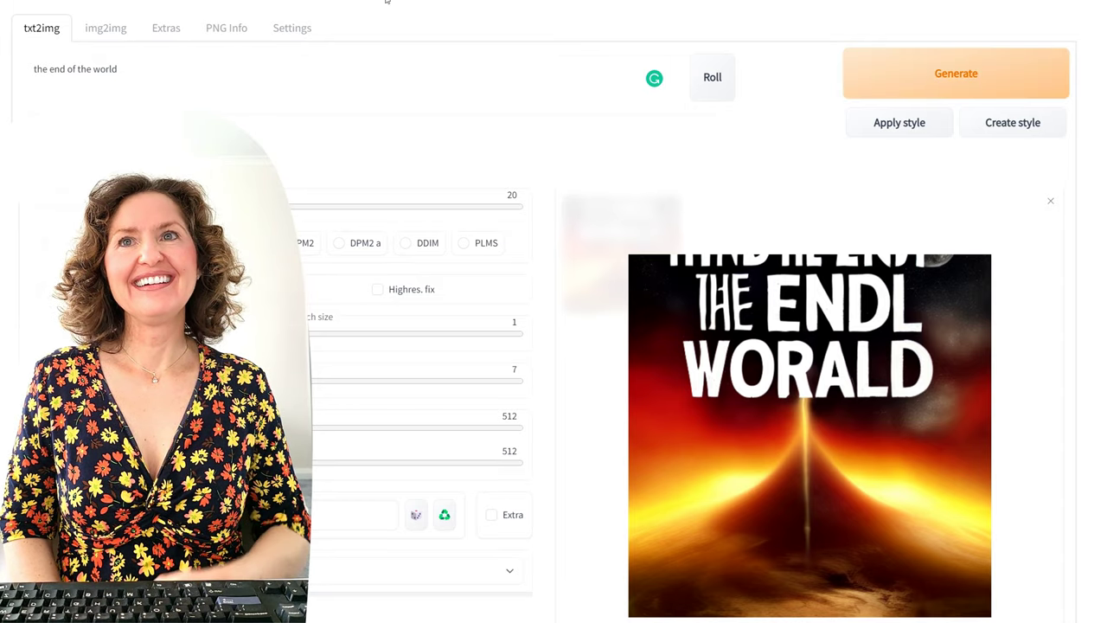
{"action": "left_click", "coordinate": [163, 75]}
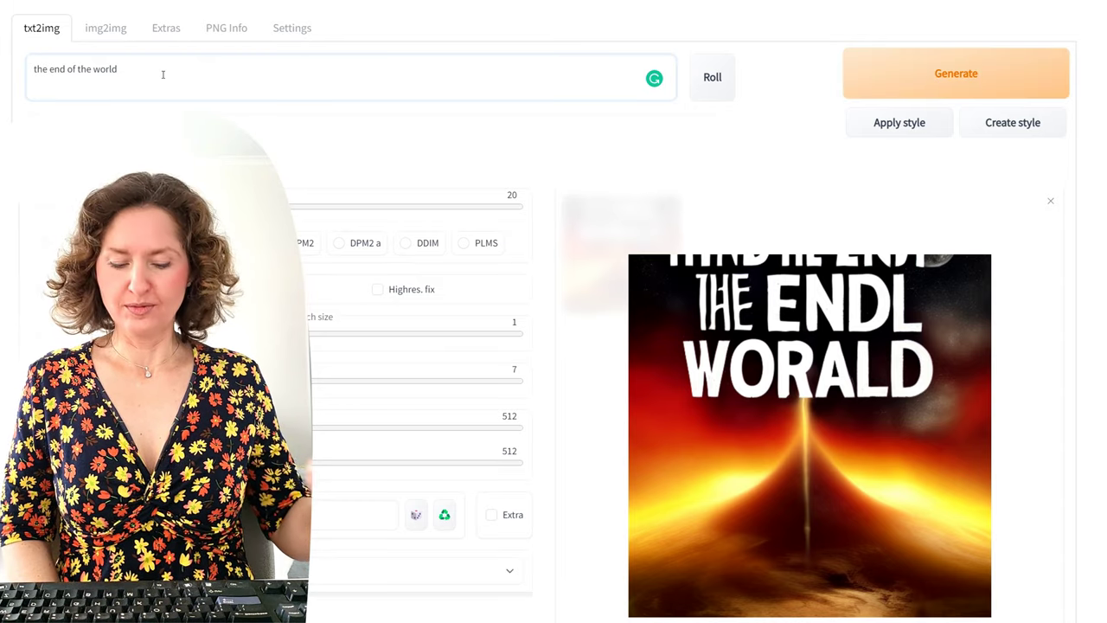
Step: Append ', van gogh' to the end-of-the-world prompt and generate the image
{"action": "type", "text": ", van gogh"}
{"action": "left_click", "coordinate": [975, 82]}
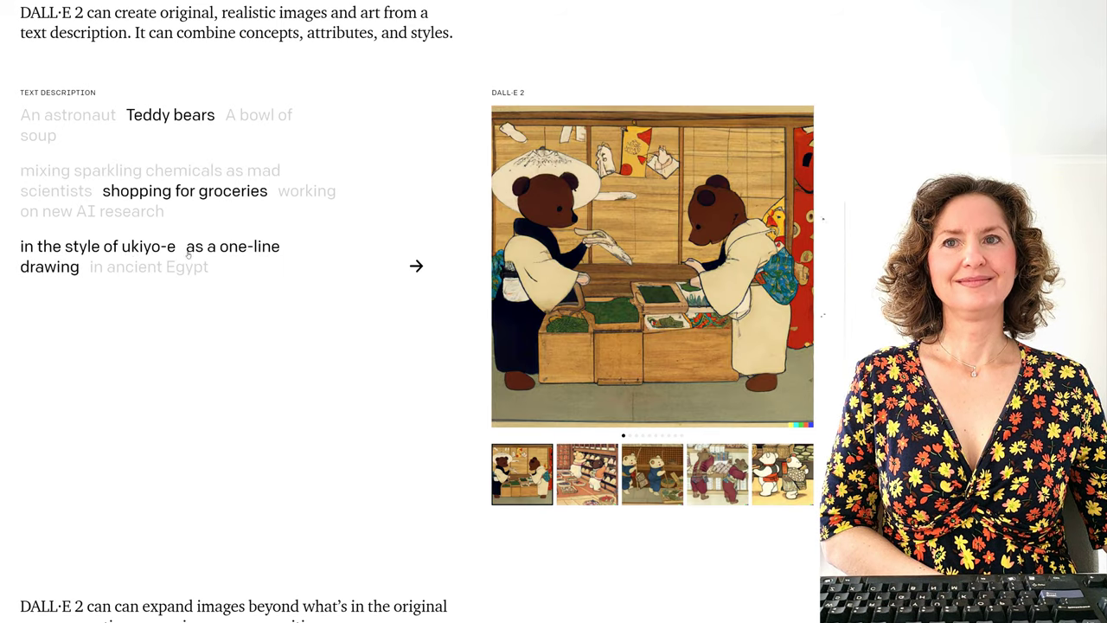
Step: On DALL·E 2, view teddy bears in ancient Egypt, then switch the example subject to a bowl of soup
{"action": "left_click", "coordinate": [108, 270]}
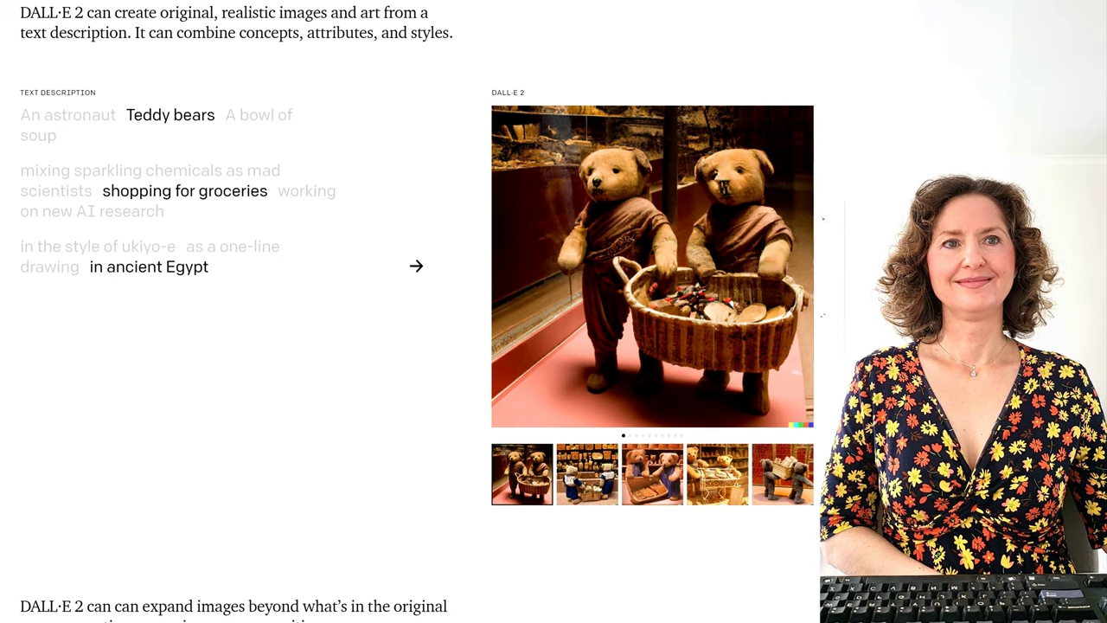
{"action": "left_click", "coordinate": [255, 123]}
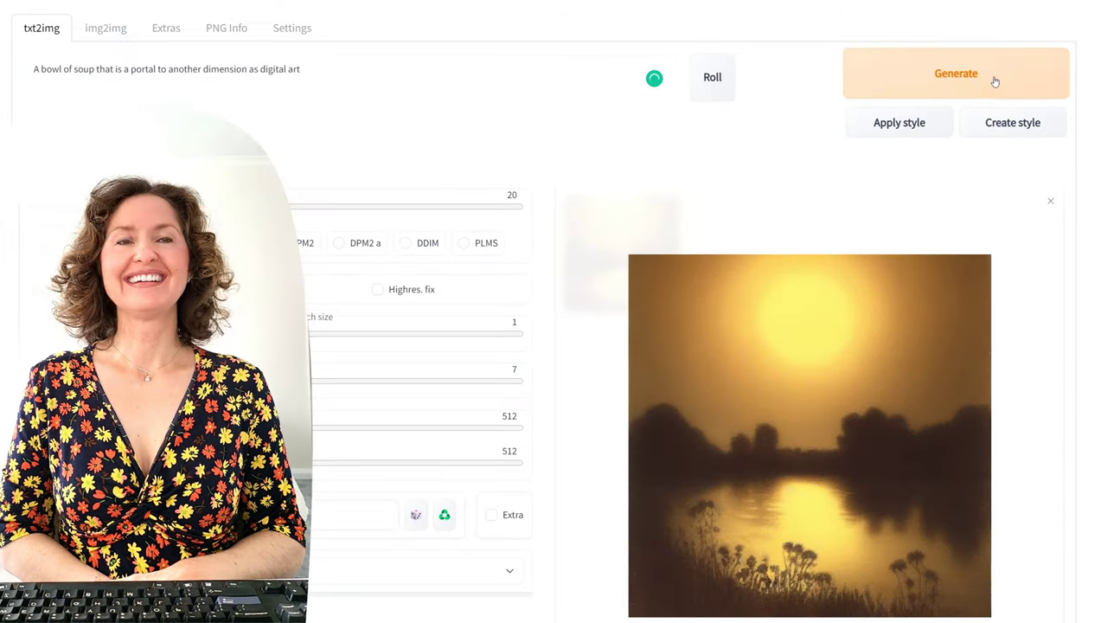
Step: Generate five images from the soup-portal-to-another-dimension digital art prompt
{"action": "left_click", "coordinate": [991, 79]}
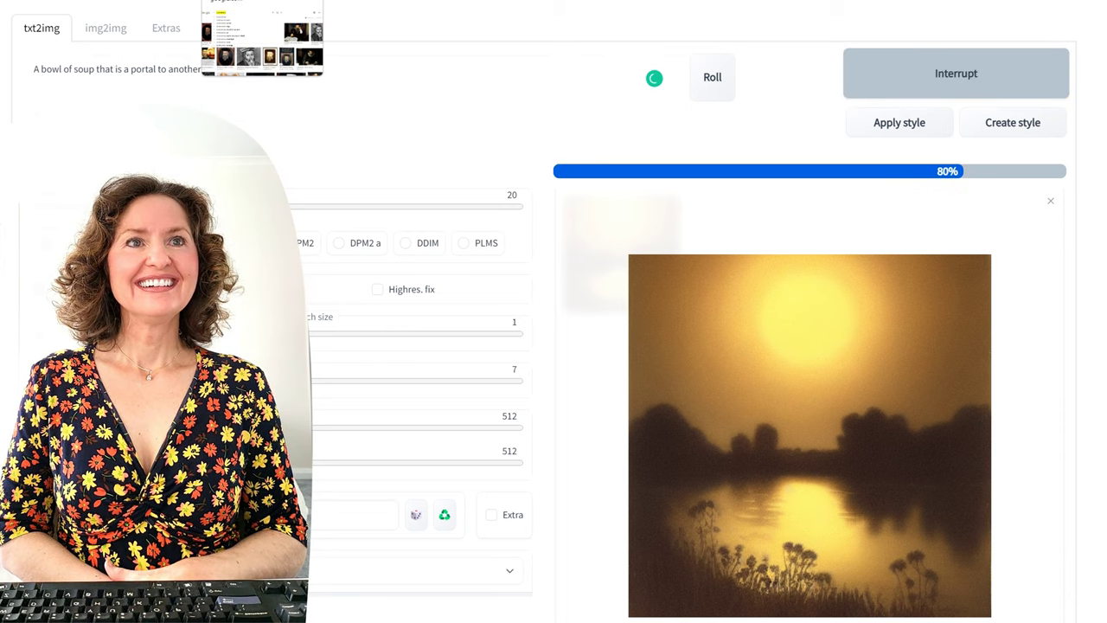
{"action": "left_click", "coordinate": [922, 86]}
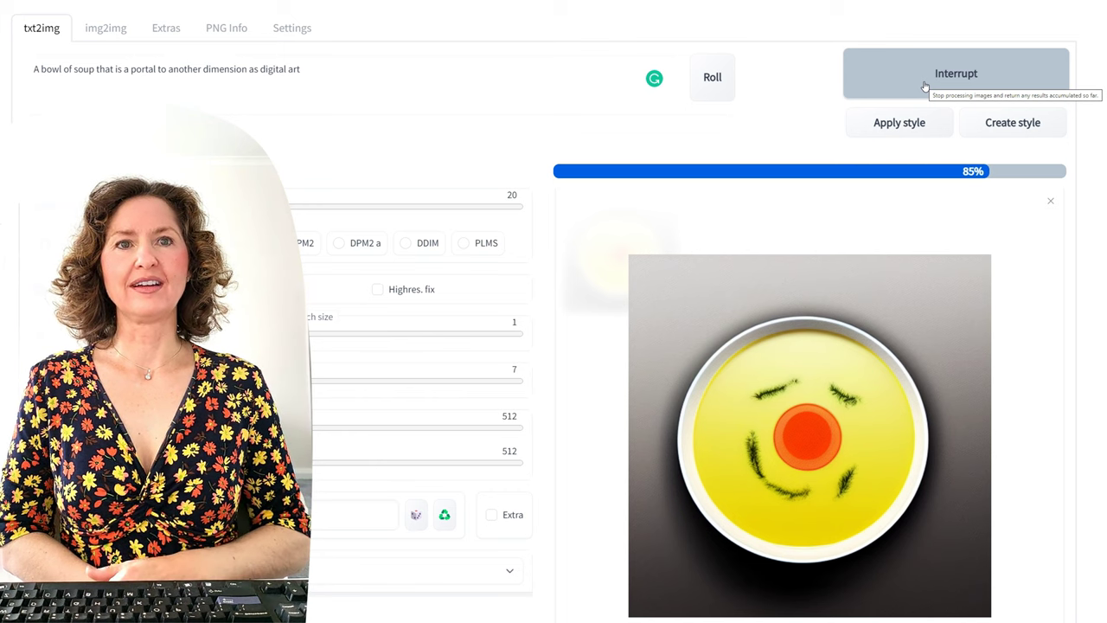
{"action": "left_click", "coordinate": [963, 69]}
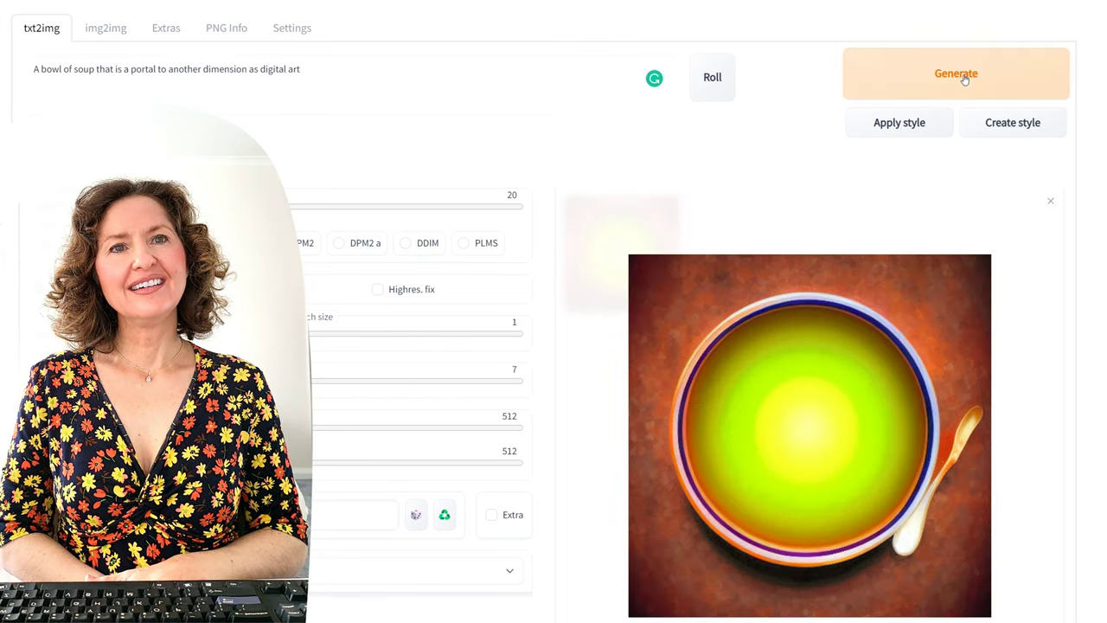
{"action": "left_click", "coordinate": [963, 74]}
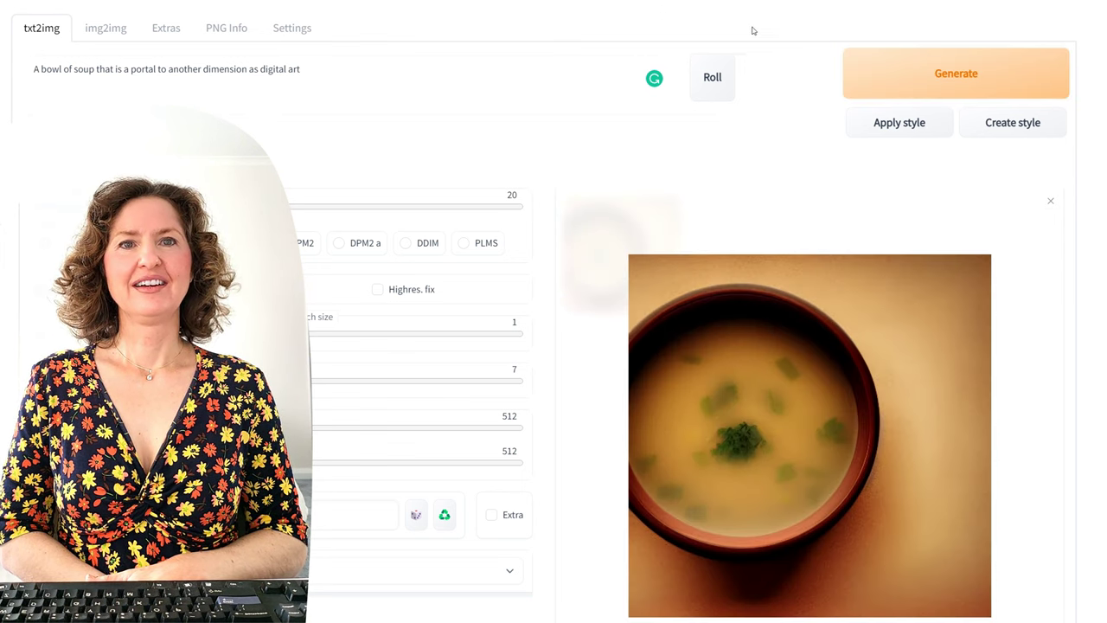
{"action": "left_click", "coordinate": [1003, 84]}
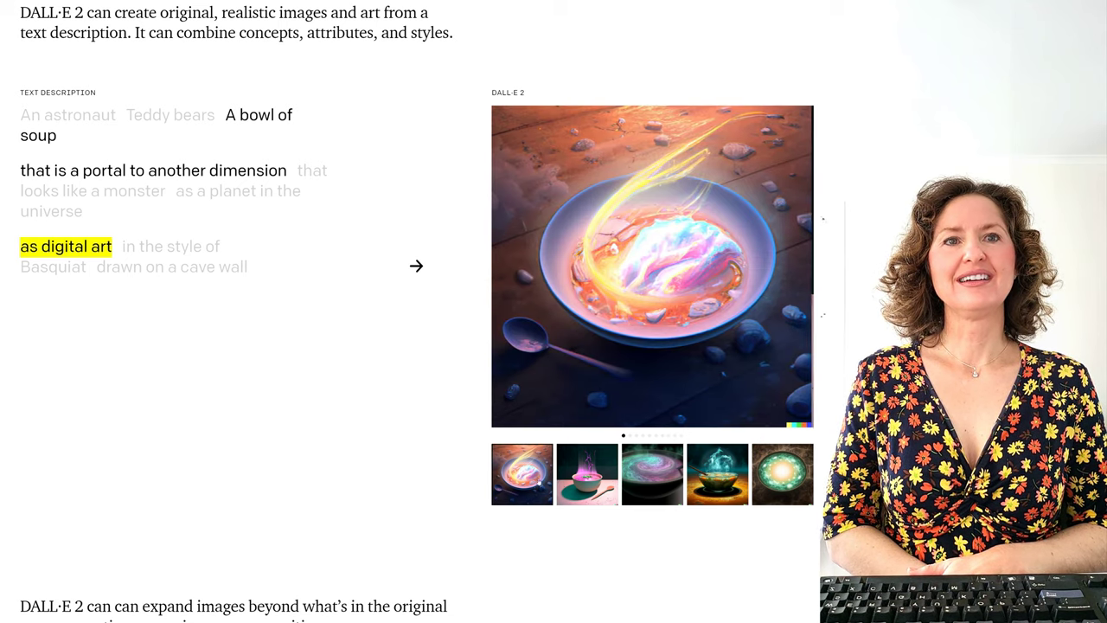
Step: Cycle the soup example through Basquiat, cave wall, planet, monster and plasticine variants
{"action": "left_click", "coordinate": [160, 250]}
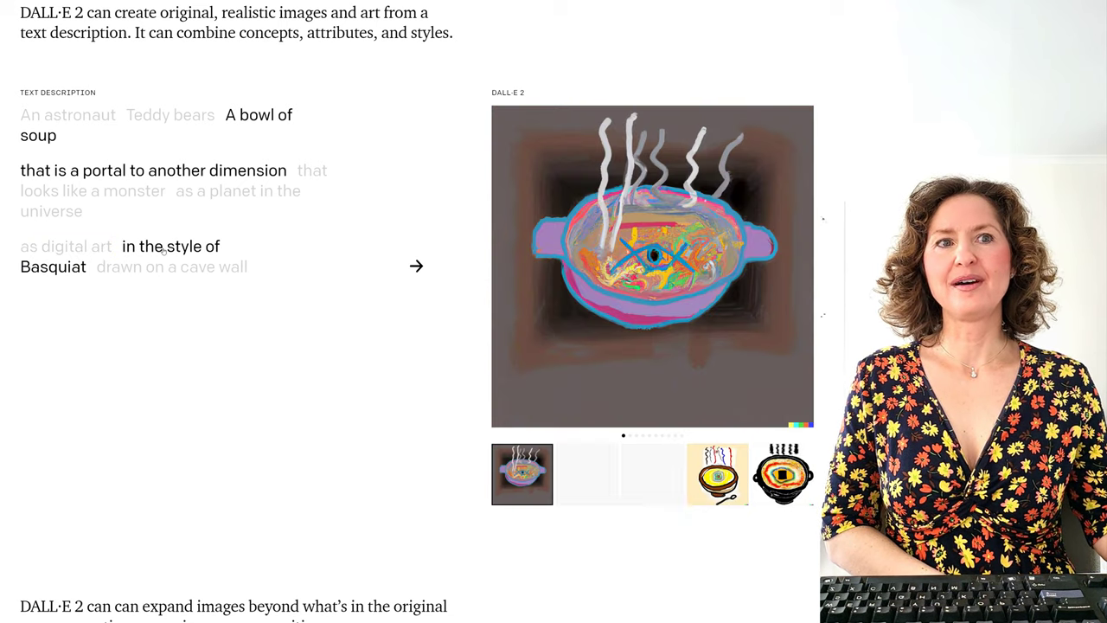
{"action": "left_click", "coordinate": [191, 268]}
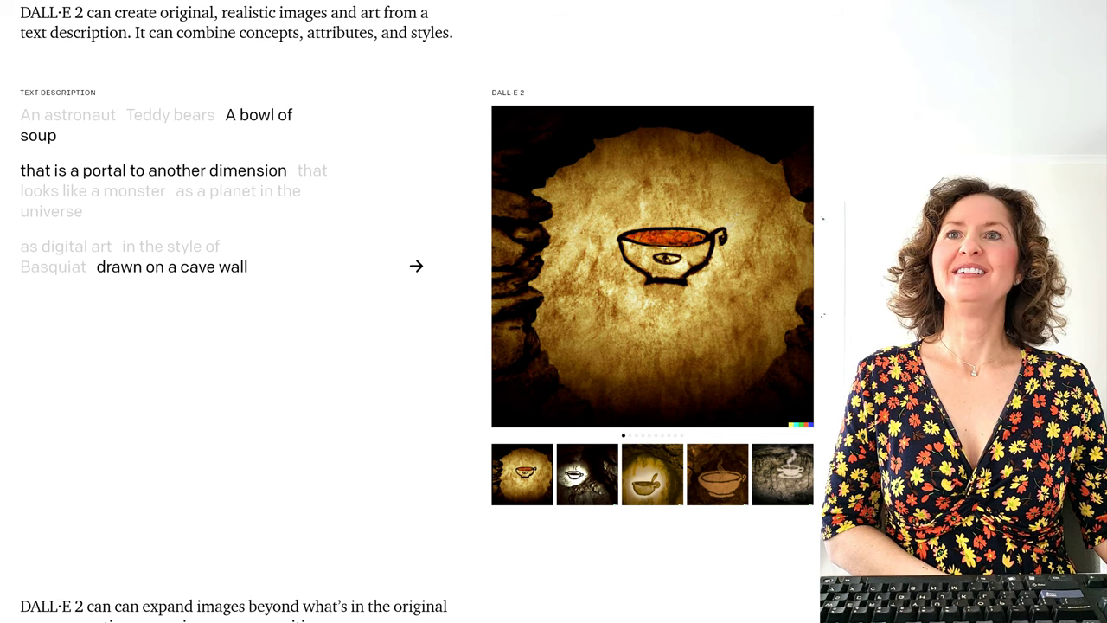
{"action": "left_click", "coordinate": [248, 201]}
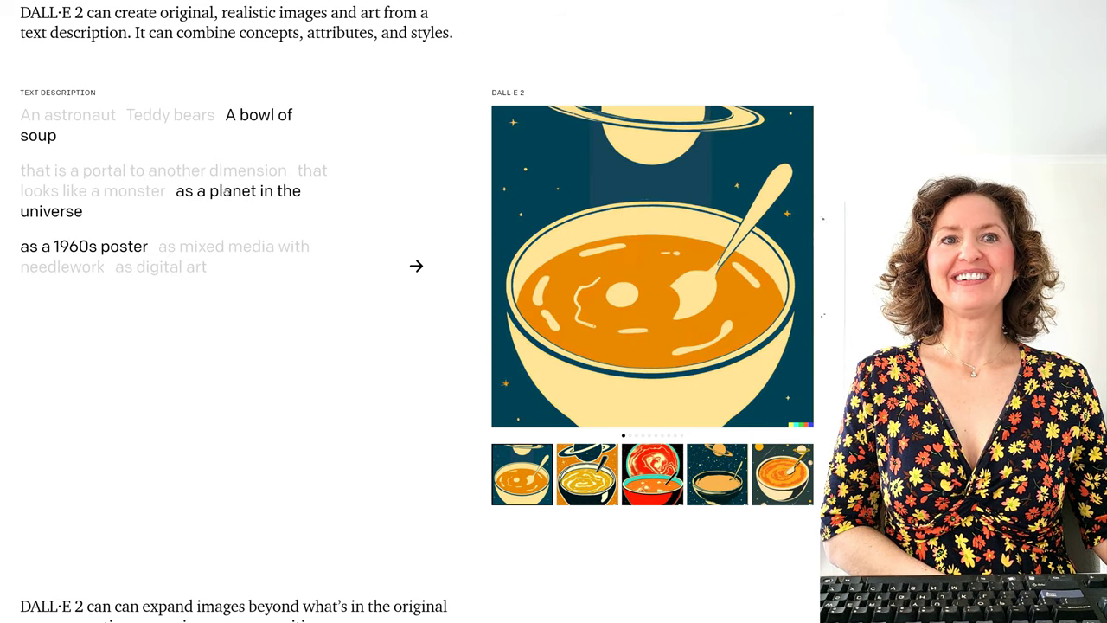
{"action": "left_click", "coordinate": [100, 189]}
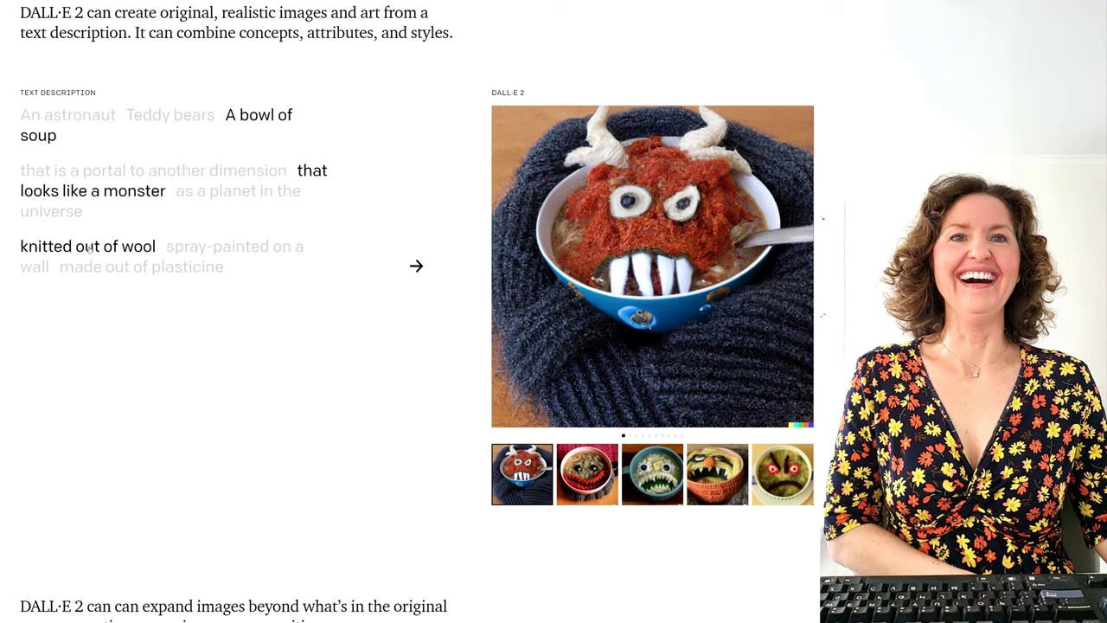
{"action": "left_click", "coordinate": [190, 270]}
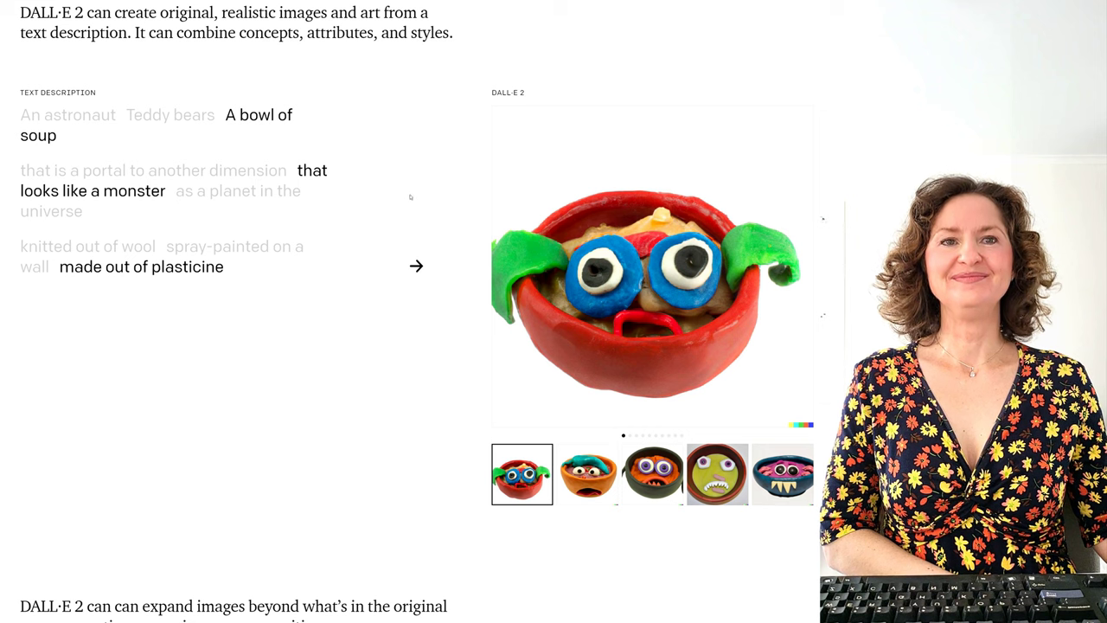
Step: Switch to teddy bears and view grocery shopping, AI research, underwater 1990s and moon 1980s versions
{"action": "left_click", "coordinate": [149, 121]}
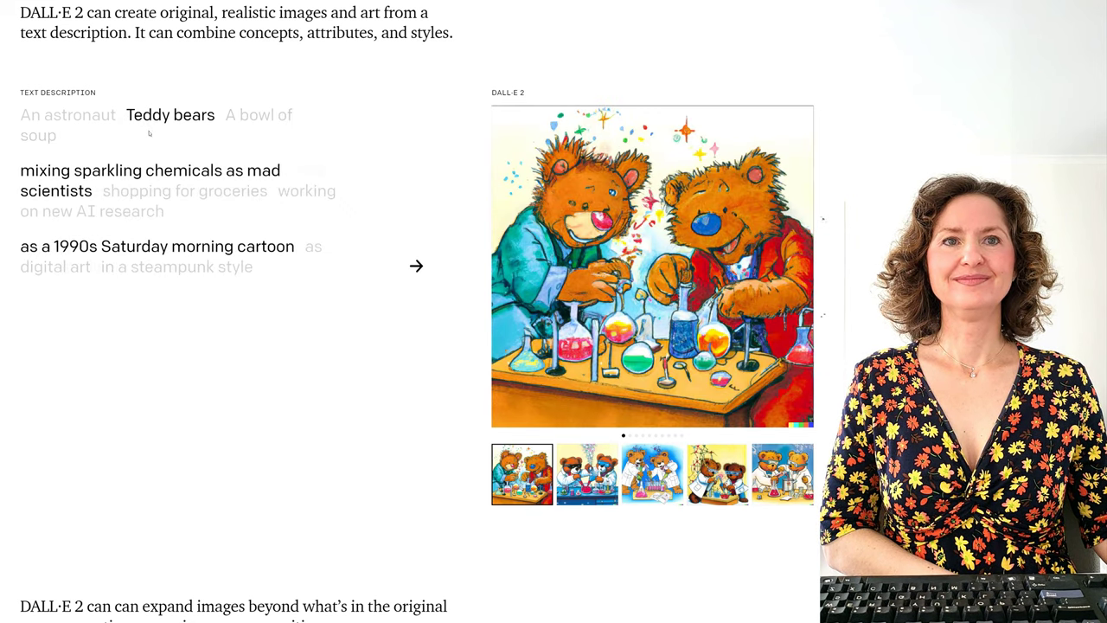
{"action": "left_click", "coordinate": [156, 191]}
{"action": "left_click", "coordinate": [323, 192]}
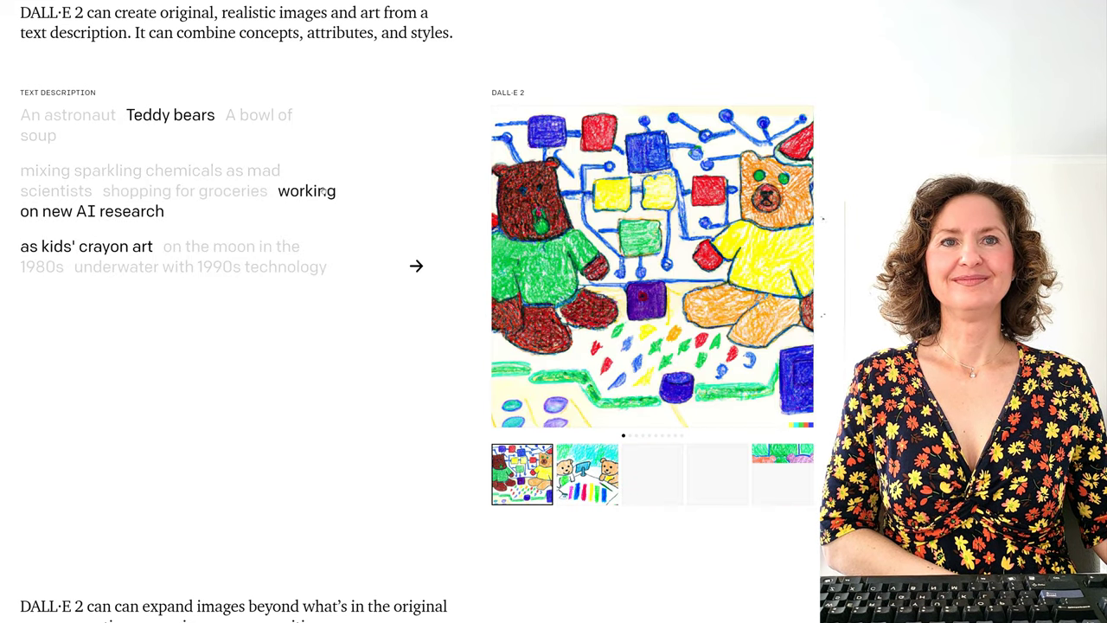
{"action": "left_click", "coordinate": [199, 266]}
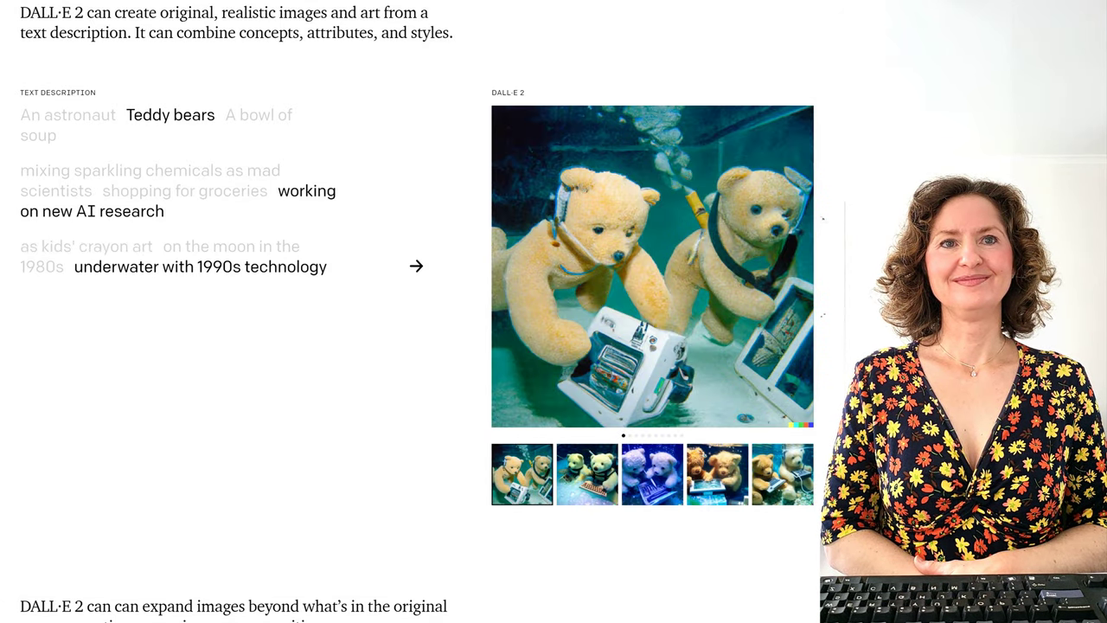
{"action": "left_click", "coordinate": [288, 248]}
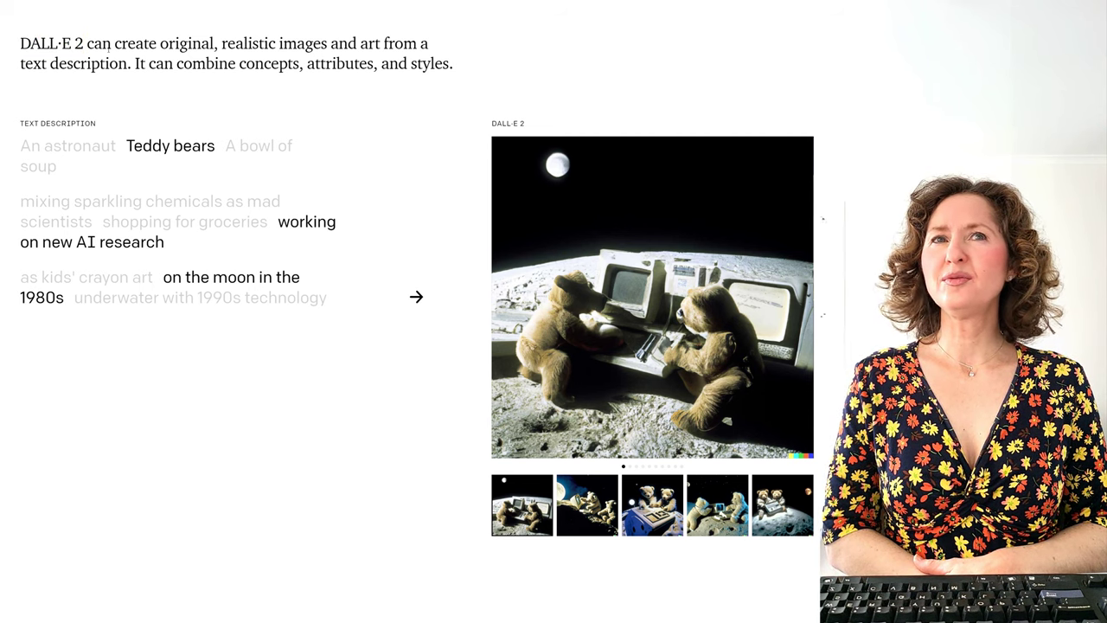
{"action": "scroll", "coordinate": [248, 52], "scroll_direction": "up", "scroll_amount": 3}
{"action": "scroll", "coordinate": [267, 182], "scroll_direction": "up", "scroll_amount": 1}
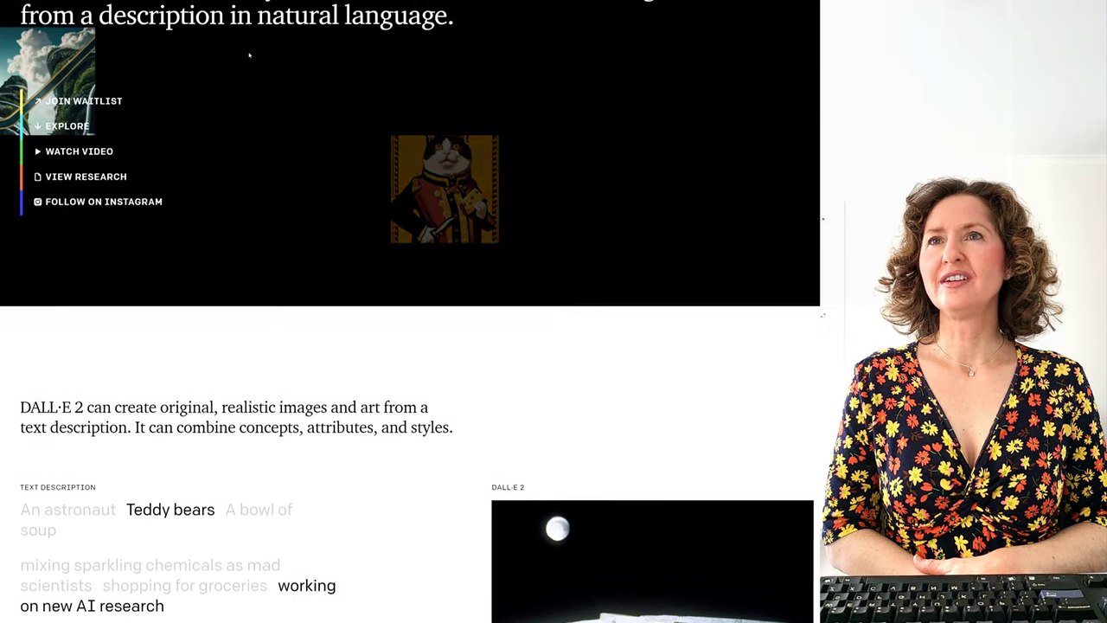
{"action": "scroll", "coordinate": [267, 182], "scroll_direction": "up", "scroll_amount": 4}
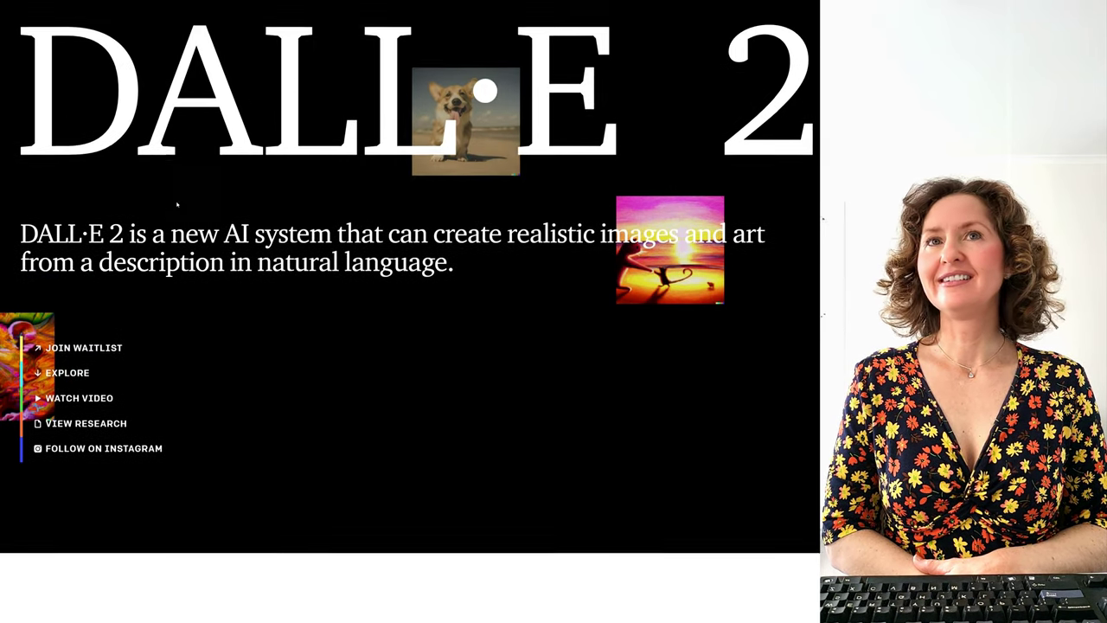
{"action": "scroll", "coordinate": [642, 26], "scroll_direction": "up", "scroll_amount": 1}
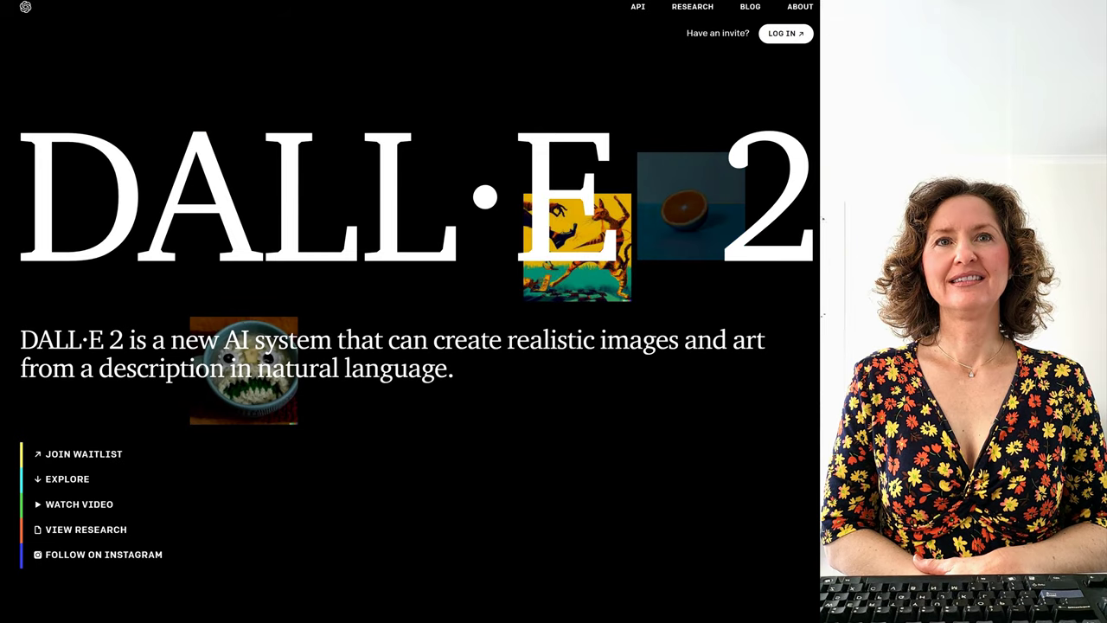
{"action": "scroll", "coordinate": [425, 312], "scroll_direction": "down", "scroll_amount": 2}
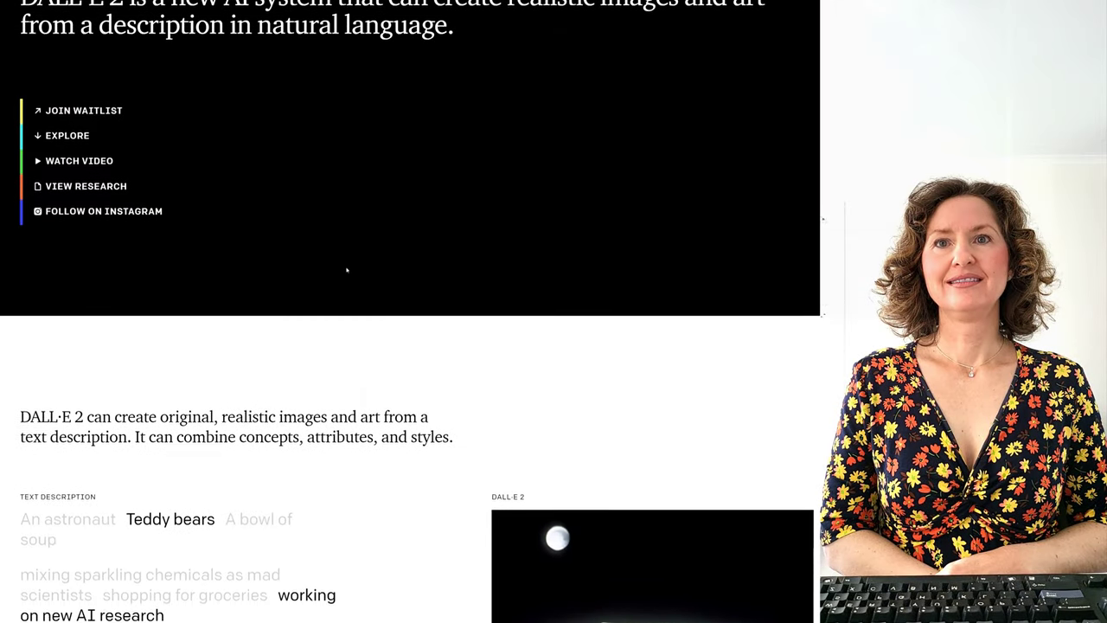
Step: Scroll through the OpenAI pricing page's base model prices per 1K tokens
{"action": "scroll", "coordinate": [363, 284], "scroll_direction": "down", "scroll_amount": 5}
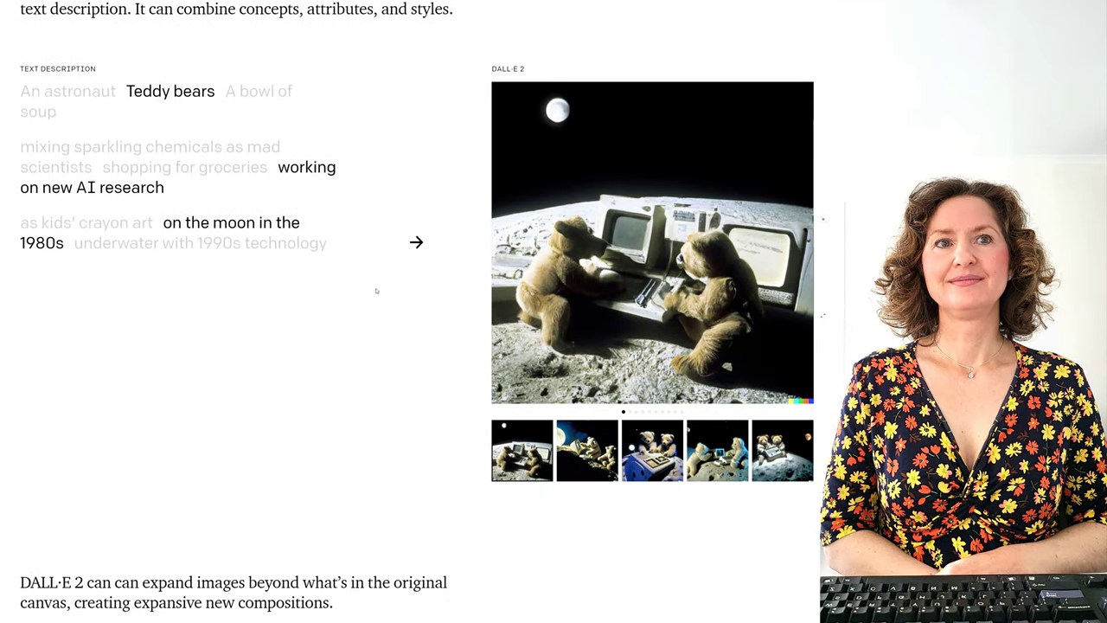
{"action": "scroll", "coordinate": [377, 290], "scroll_direction": "up", "scroll_amount": 1}
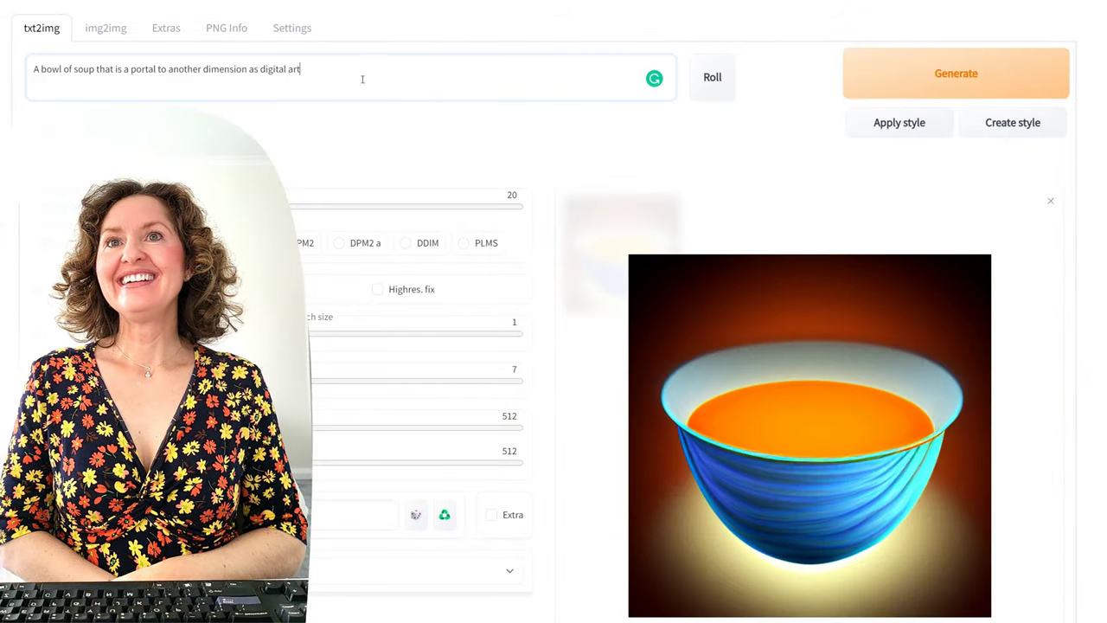
Step: Replace ' as digital art' with ', dall.e 2' in the soup prompt and generate two images
{"action": "left_click_drag", "start_coordinate": [361, 79], "coordinate": [247, 97]}
{"action": "key", "text": "BackSpace"}
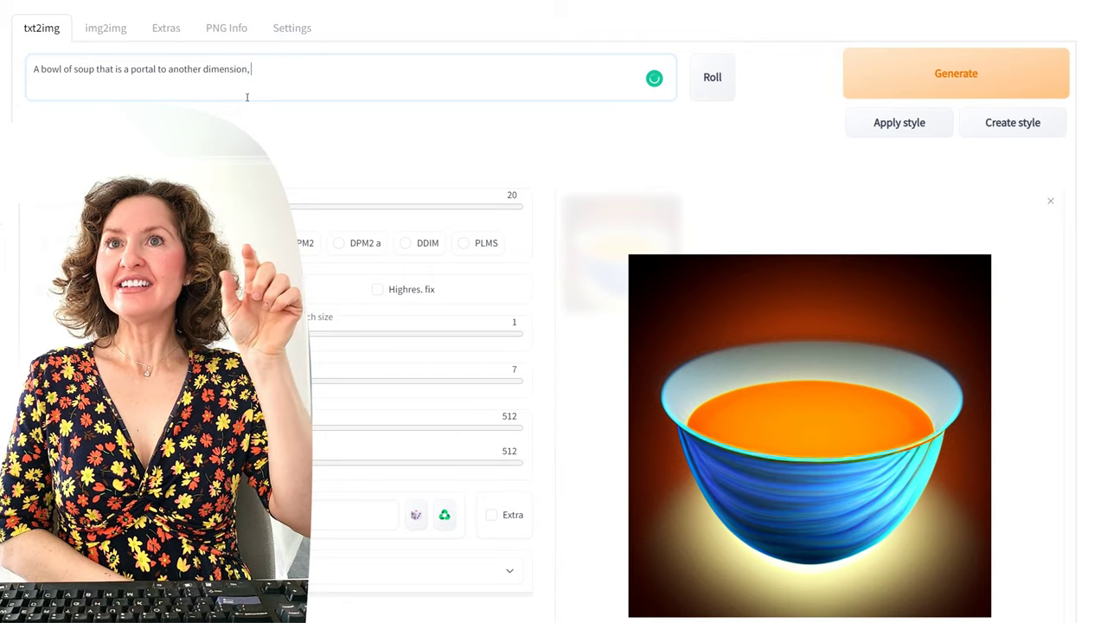
{"action": "type", "text": ", dall.e 2"}
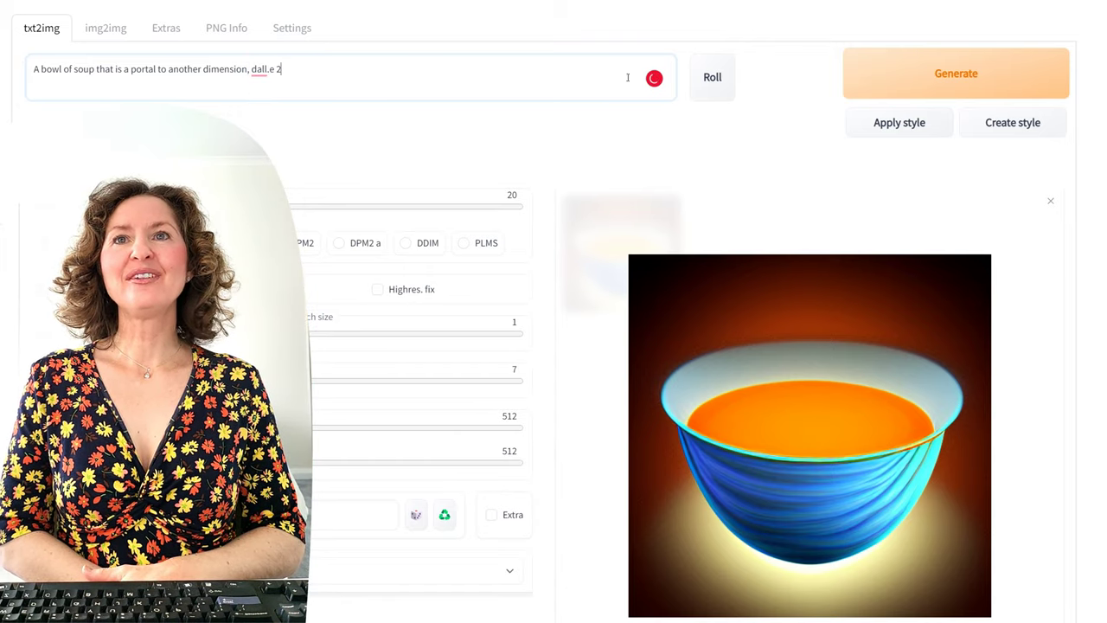
{"action": "left_click", "coordinate": [958, 61]}
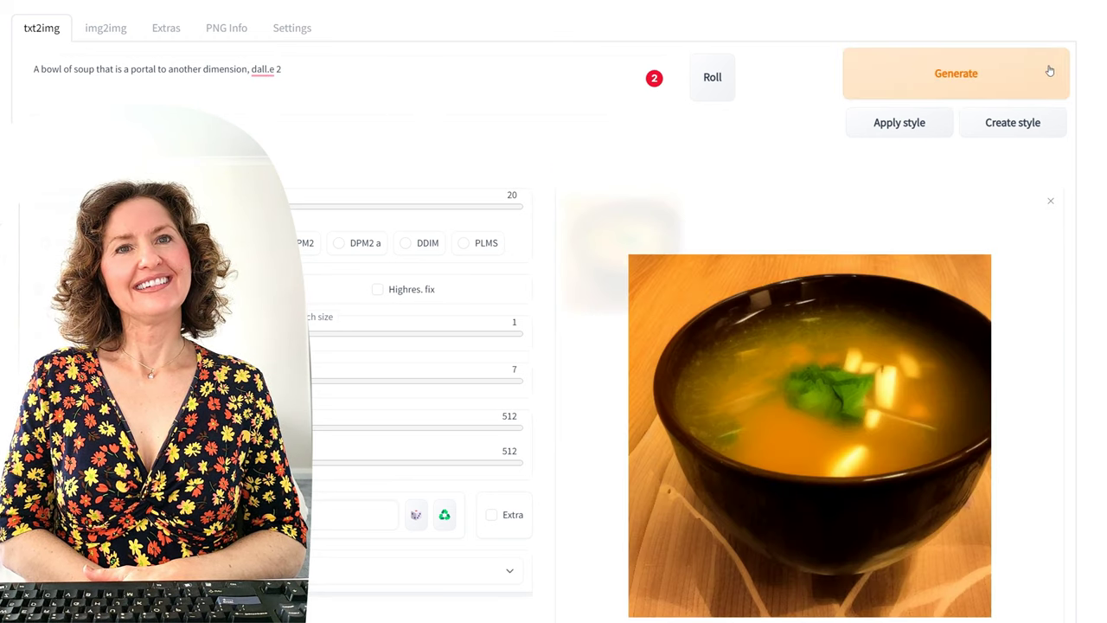
{"action": "left_click", "coordinate": [1049, 71]}
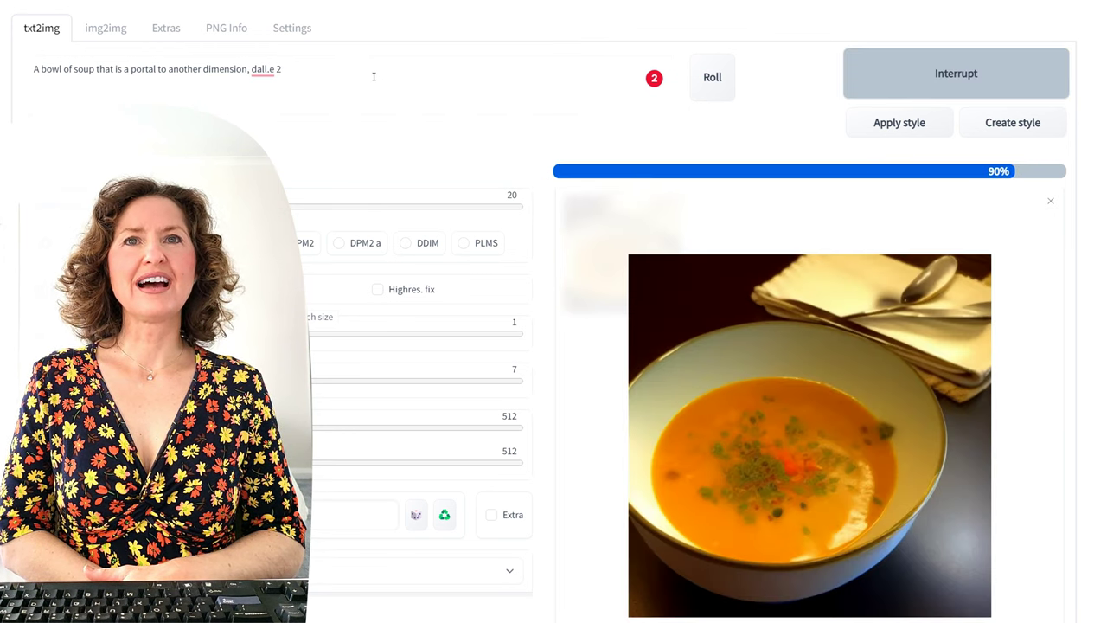
Step: Select the full soup prompt text for replacement
{"action": "left_click_drag", "start_coordinate": [391, 77], "coordinate": [41, 69]}
{"action": "left_click", "coordinate": [30, 64]}
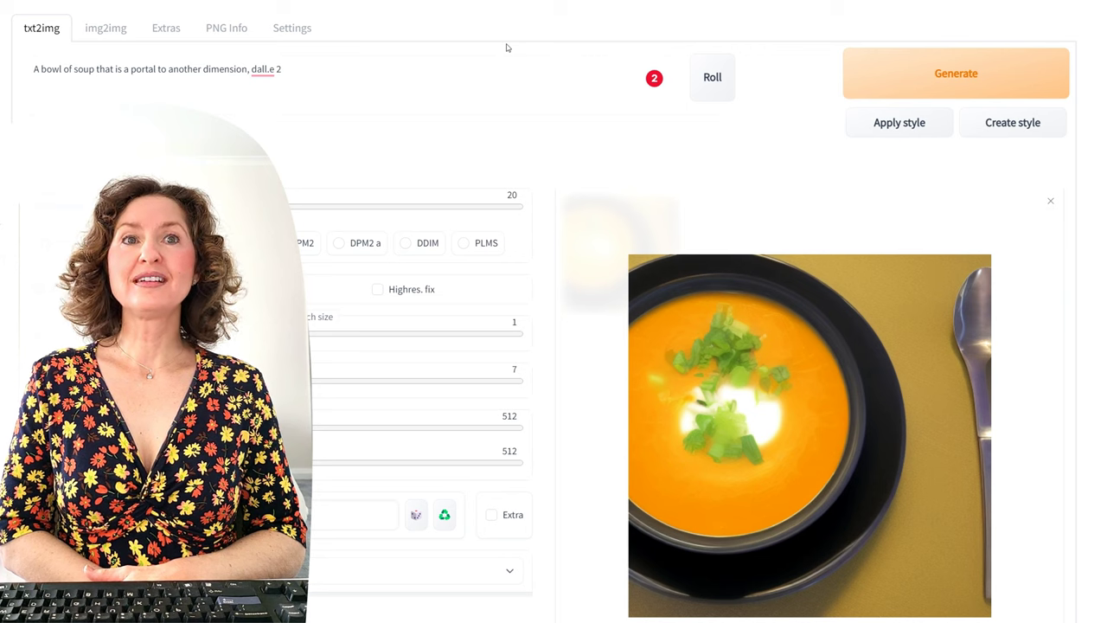
{"action": "key", "text": "ctrl+a"}
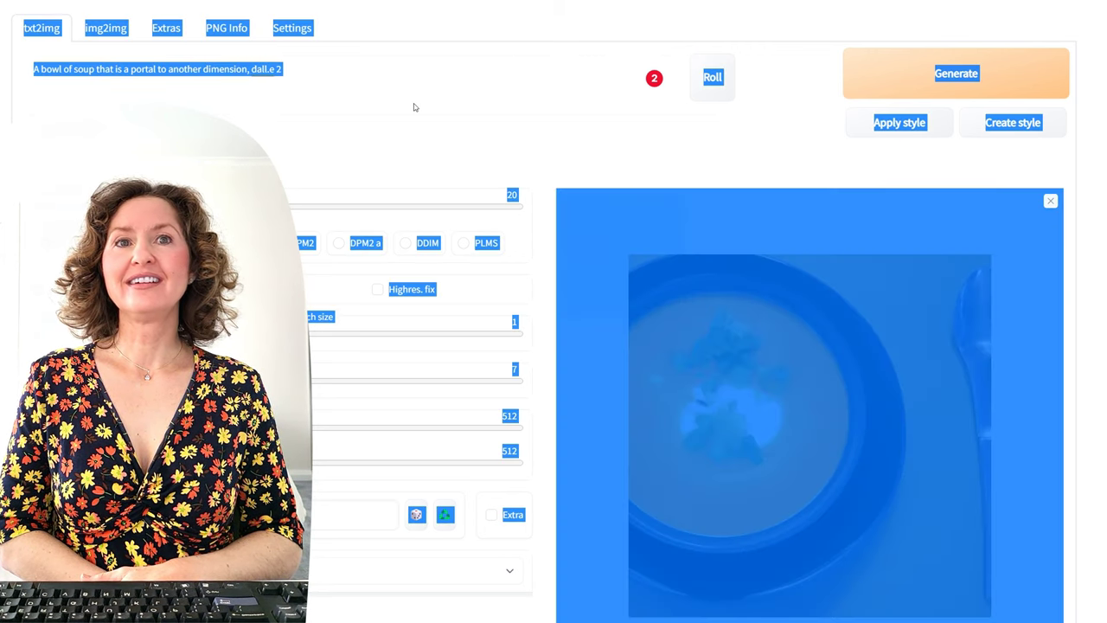
Step: Replace the prompt with 'osfirsttimer' and generate three poster-like images
{"action": "left_click", "coordinate": [401, 72]}
{"action": "key", "text": "ctrl+a"}
{"action": "type", "text": "osf"}
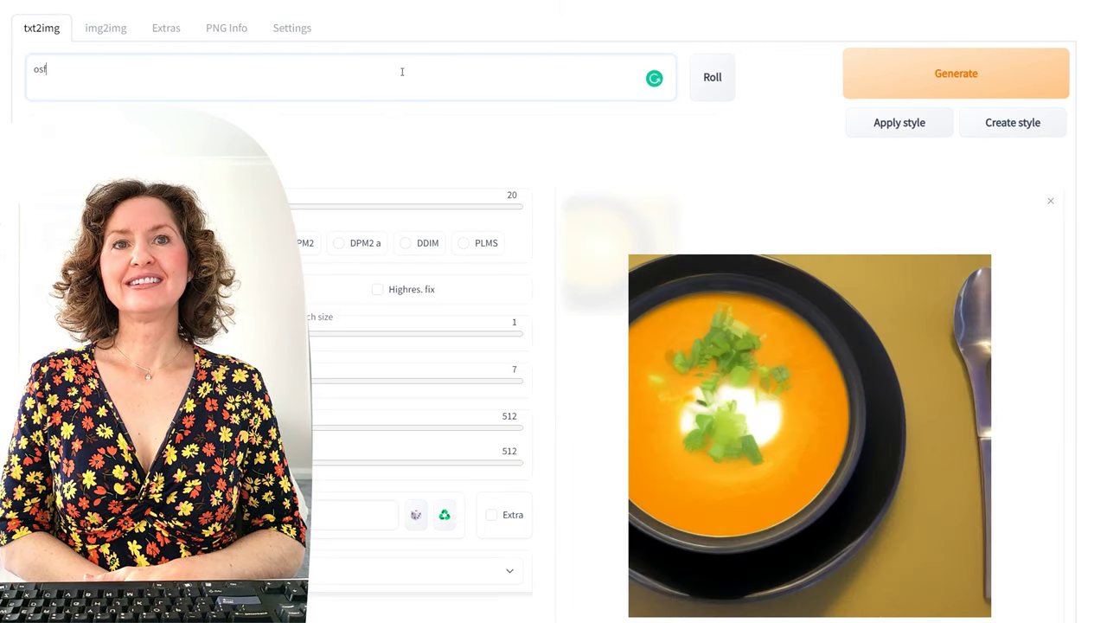
{"action": "left_click", "coordinate": [994, 90]}
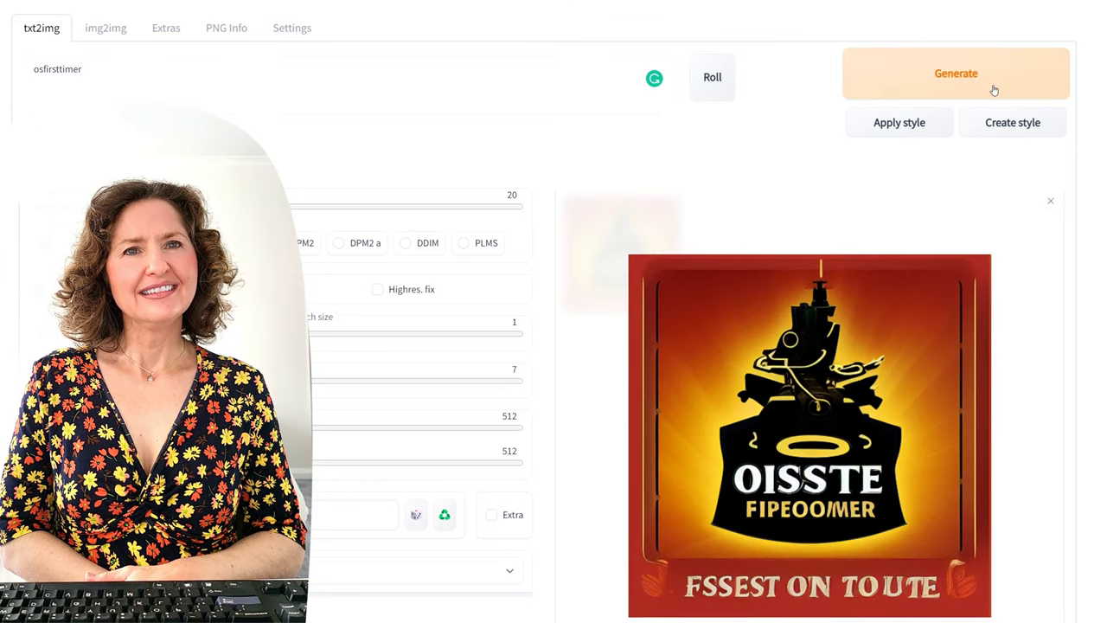
{"action": "left_click", "coordinate": [994, 90]}
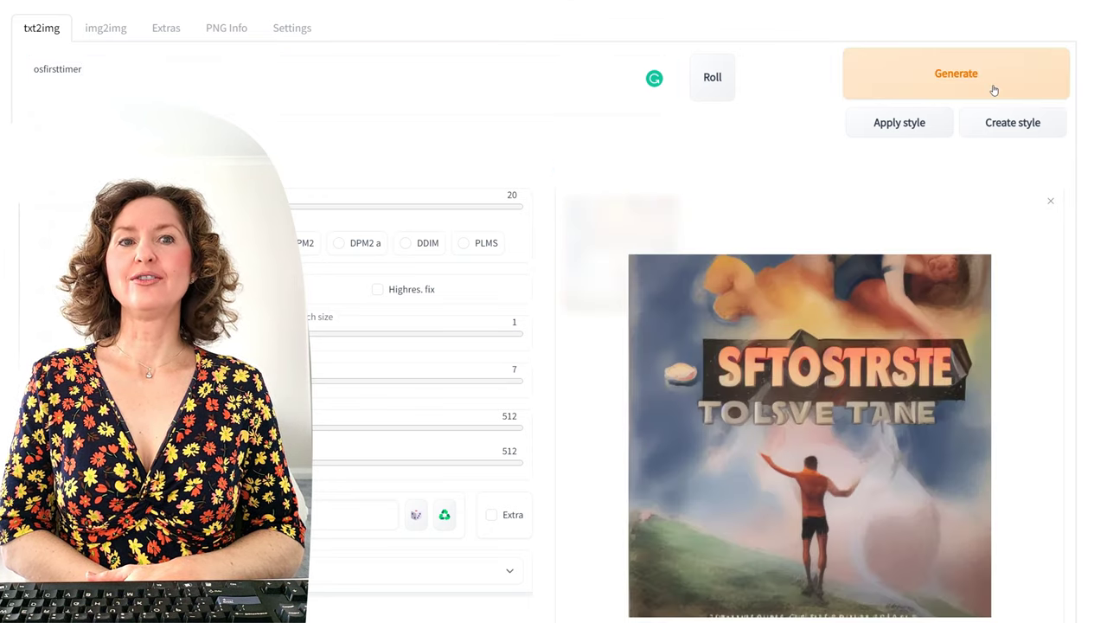
{"action": "left_click", "coordinate": [994, 88]}
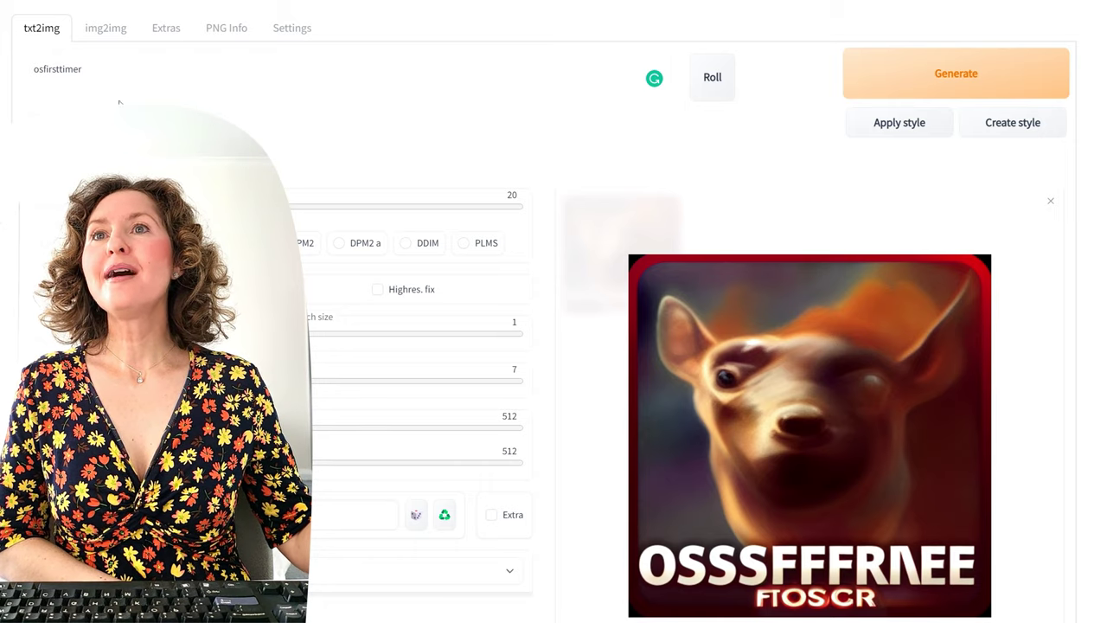
{"action": "left_click_drag", "start_coordinate": [96, 69], "coordinate": [3, 68]}
Step: Generate two 'a Pekingese chasing a ball' images, then two with Horatio McCulloch appended
{"action": "type", "text": "a pekingese chasing a ball"}
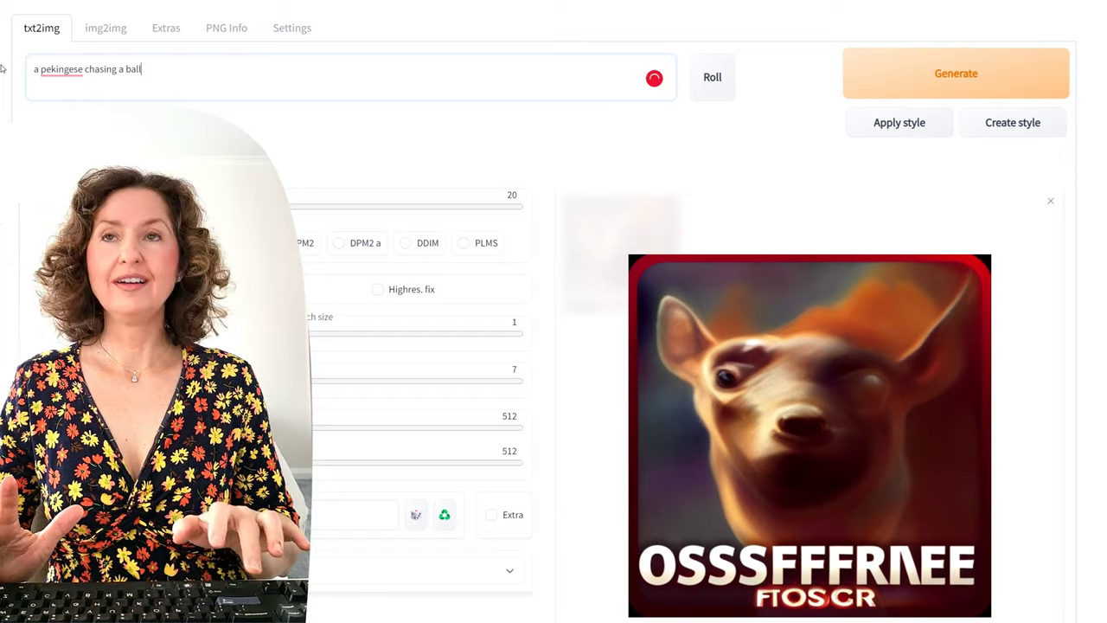
{"action": "left_click", "coordinate": [970, 77]}
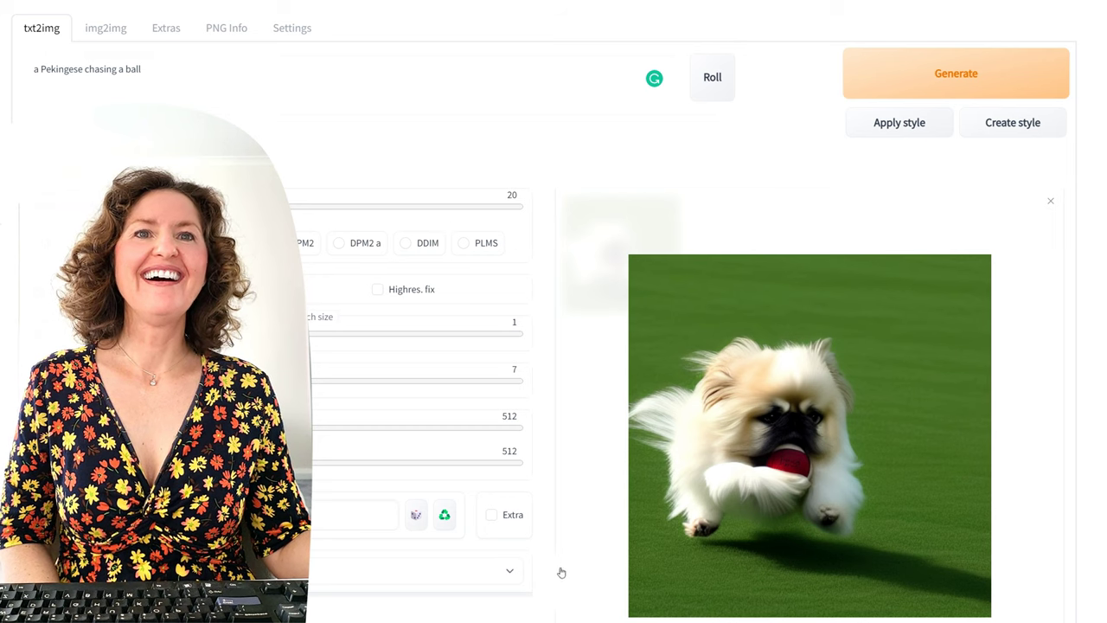
{"action": "left_click", "coordinate": [956, 78]}
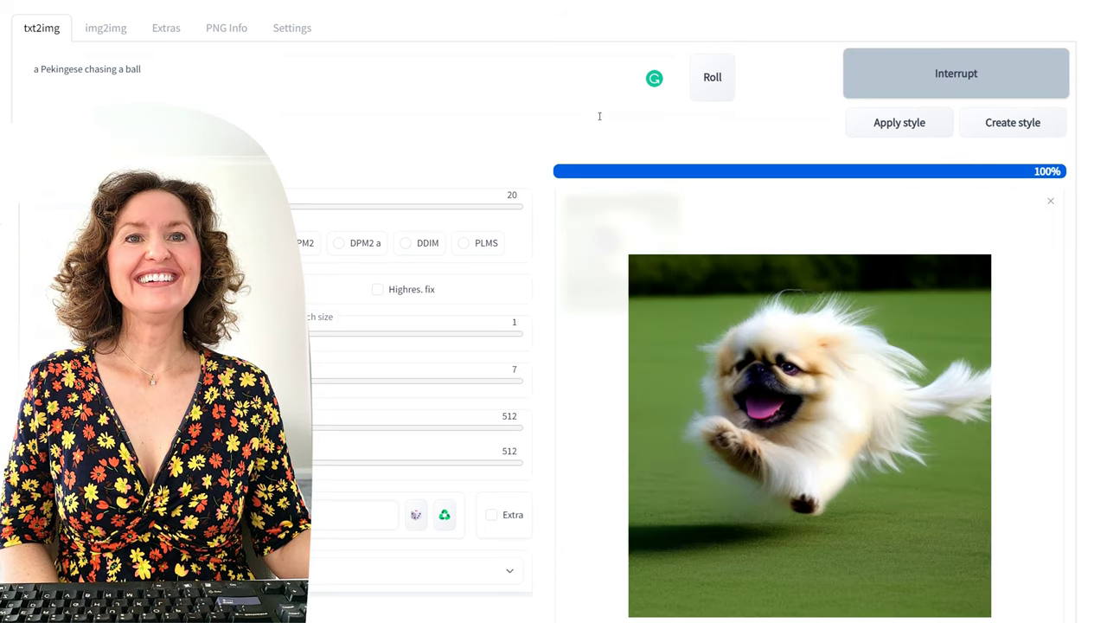
{"action": "left_click", "coordinate": [710, 84]}
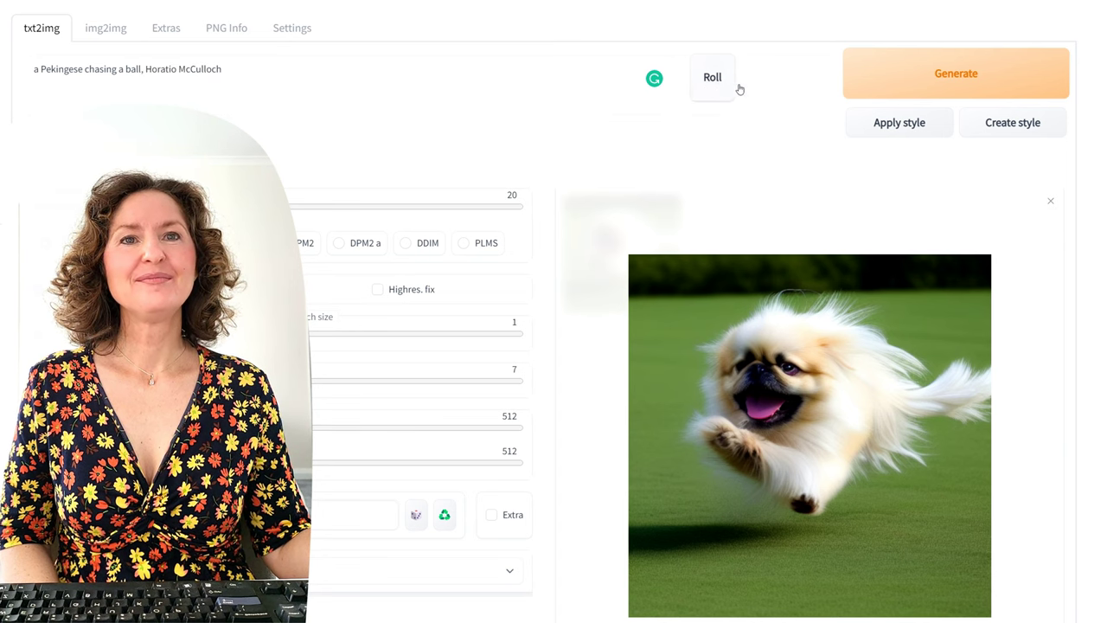
{"action": "left_click", "coordinate": [964, 84]}
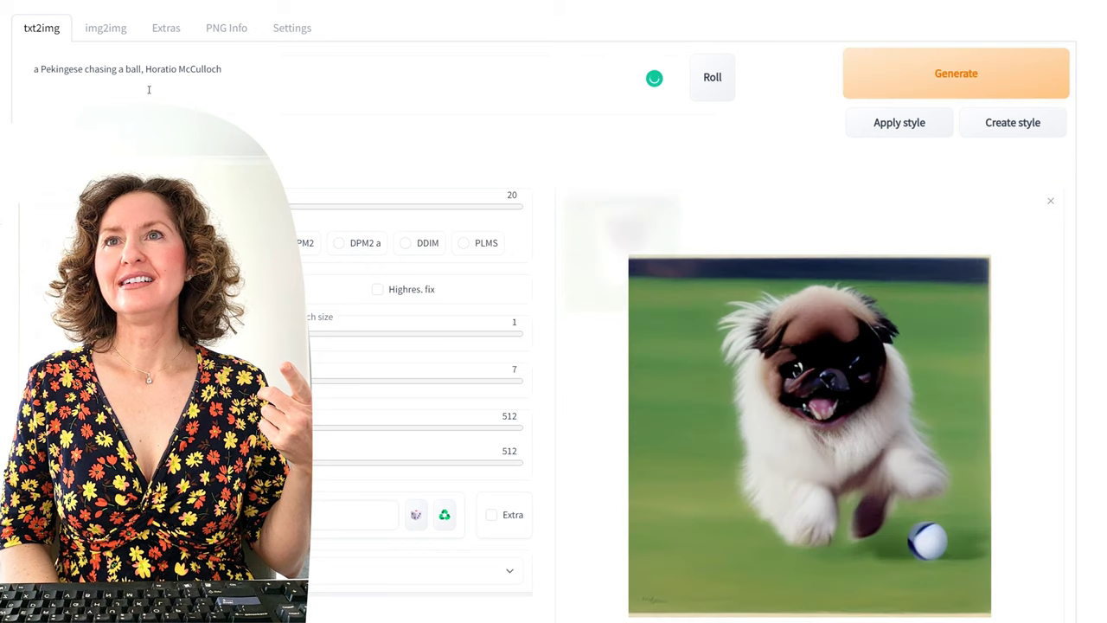
{"action": "left_click", "coordinate": [969, 78]}
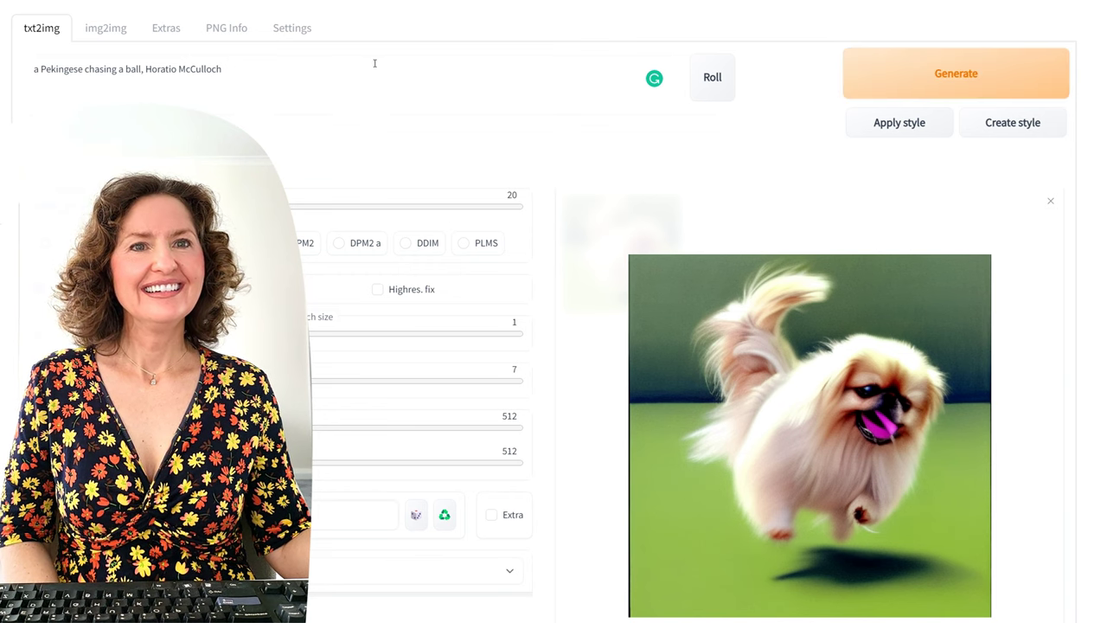
Step: Swap the artist for Barkley L. Hendricks and generate two more Pekingese images
{"action": "left_click_drag", "start_coordinate": [218, 72], "coordinate": [149, 86]}
{"action": "key", "text": "BackSpace"}
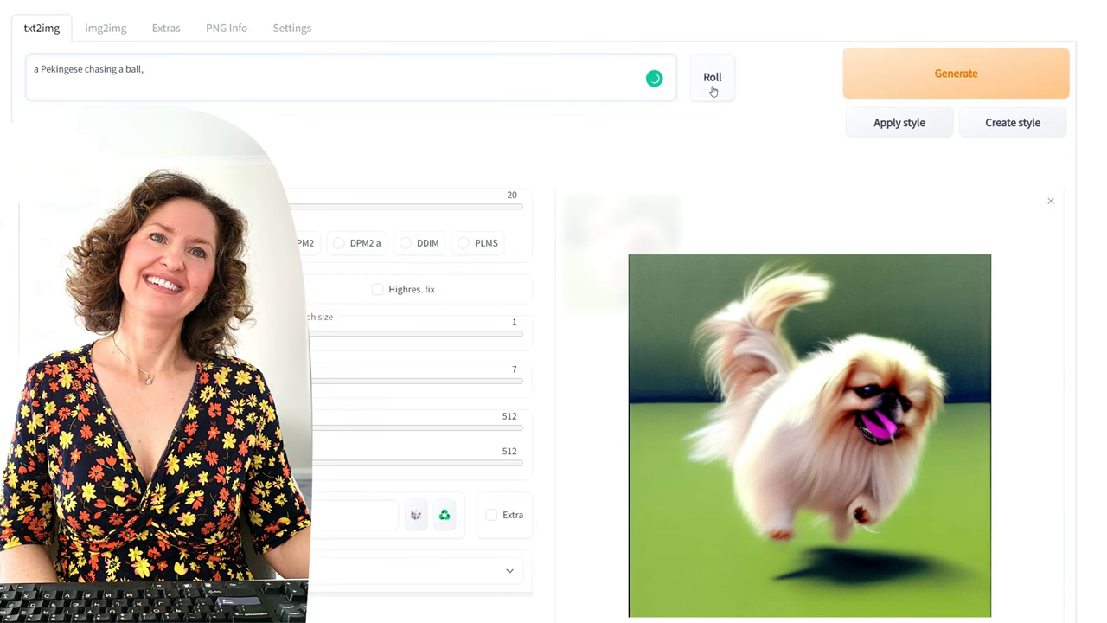
{"action": "left_click", "coordinate": [713, 90]}
{"action": "left_click", "coordinate": [908, 86]}
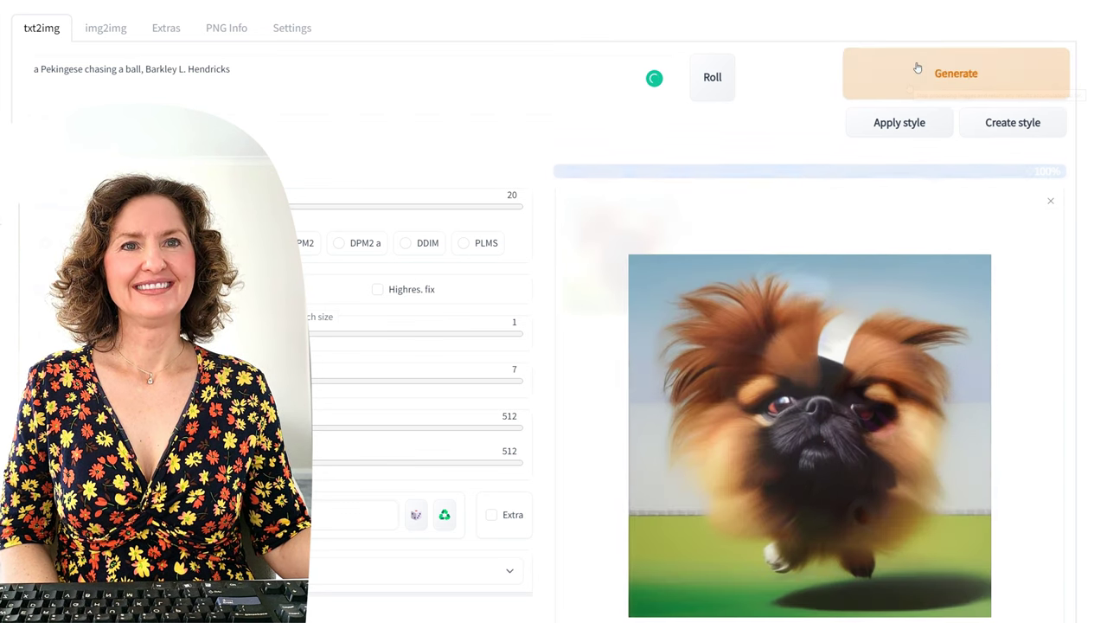
{"action": "left_click", "coordinate": [915, 74]}
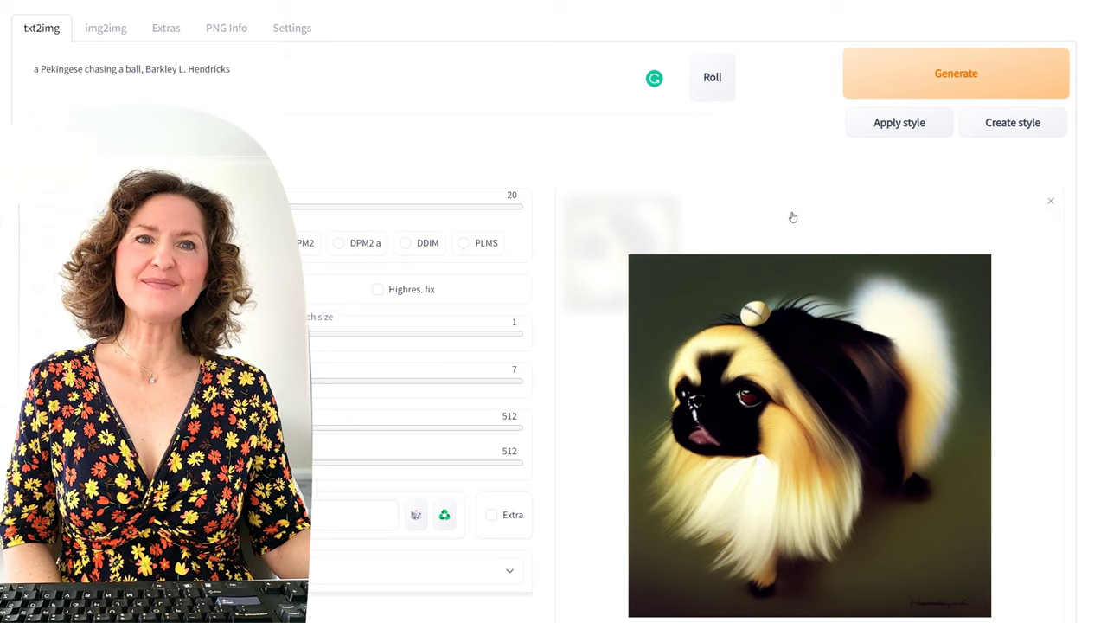
{"action": "left_click", "coordinate": [259, 90]}
{"action": "key", "text": "ctrl+shift+Left"}
{"action": "key", "text": "ctrl+shift+Left"}
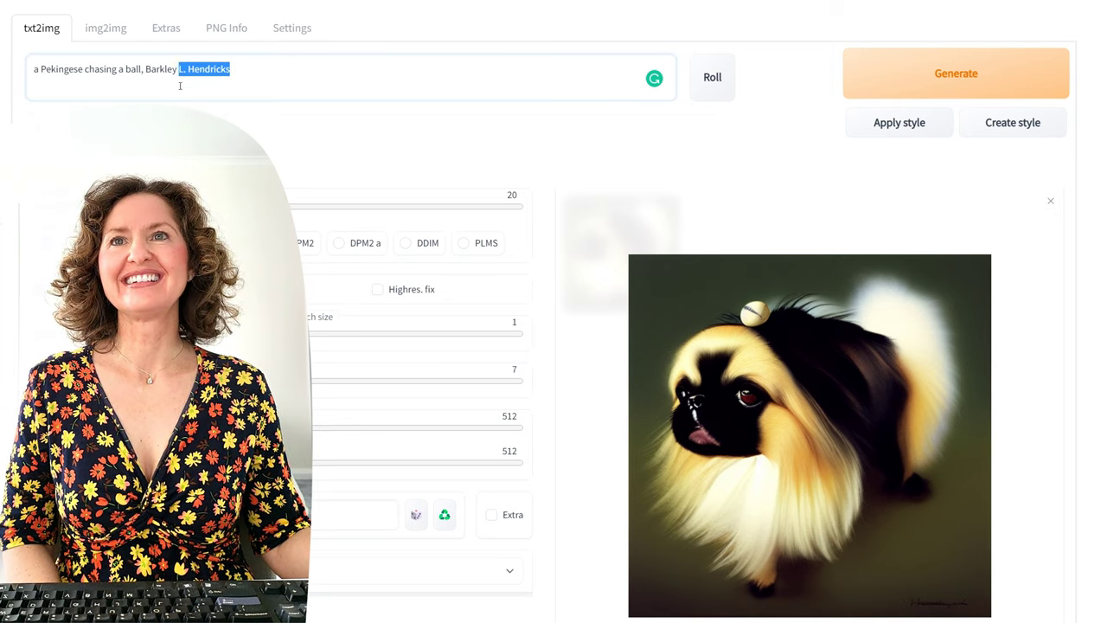
Step: Generate 'a lady with no shirt' to see the half-blacked-out result, then empty the prompt
{"action": "key", "text": "BackSpace"}
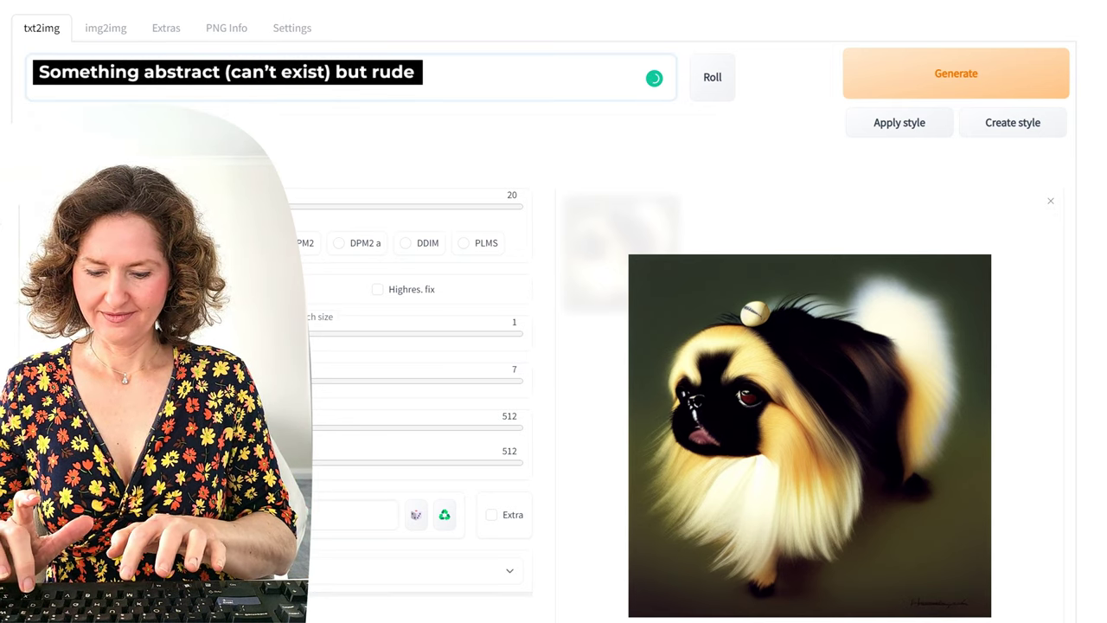
{"action": "key", "text": "ctrl+Return"}
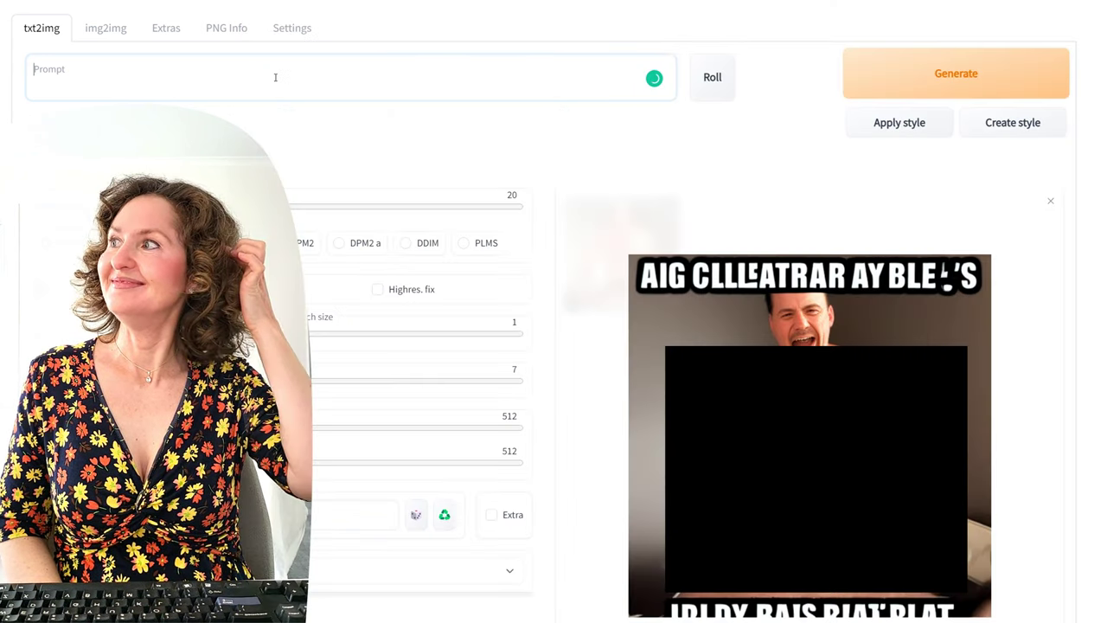
{"action": "type", "text": "a la"}
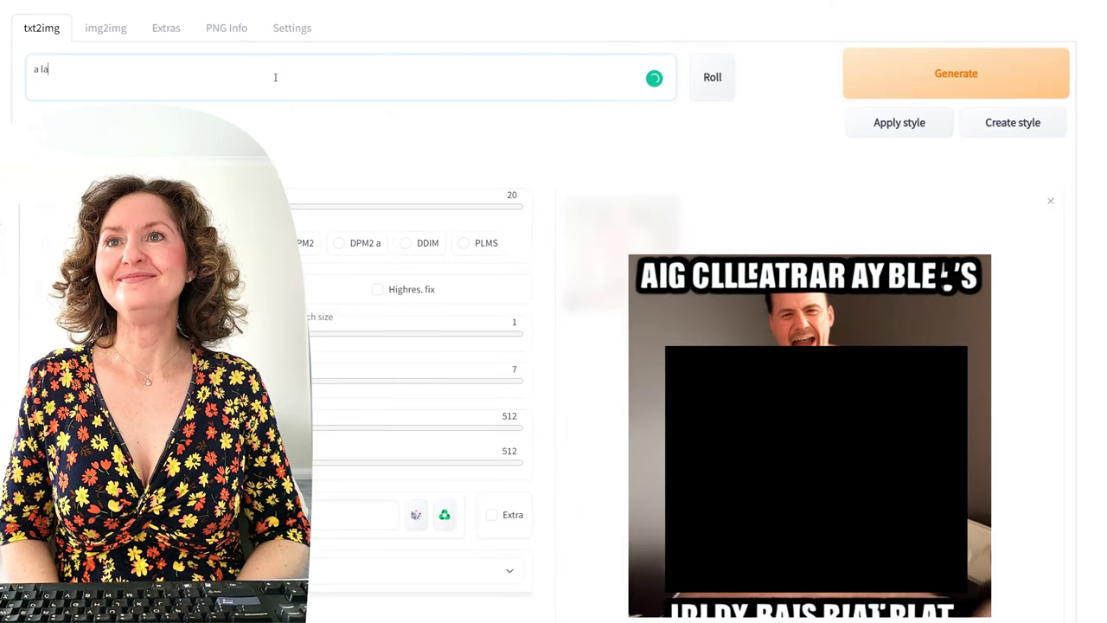
{"action": "type", "text": "dy with no shirt"}
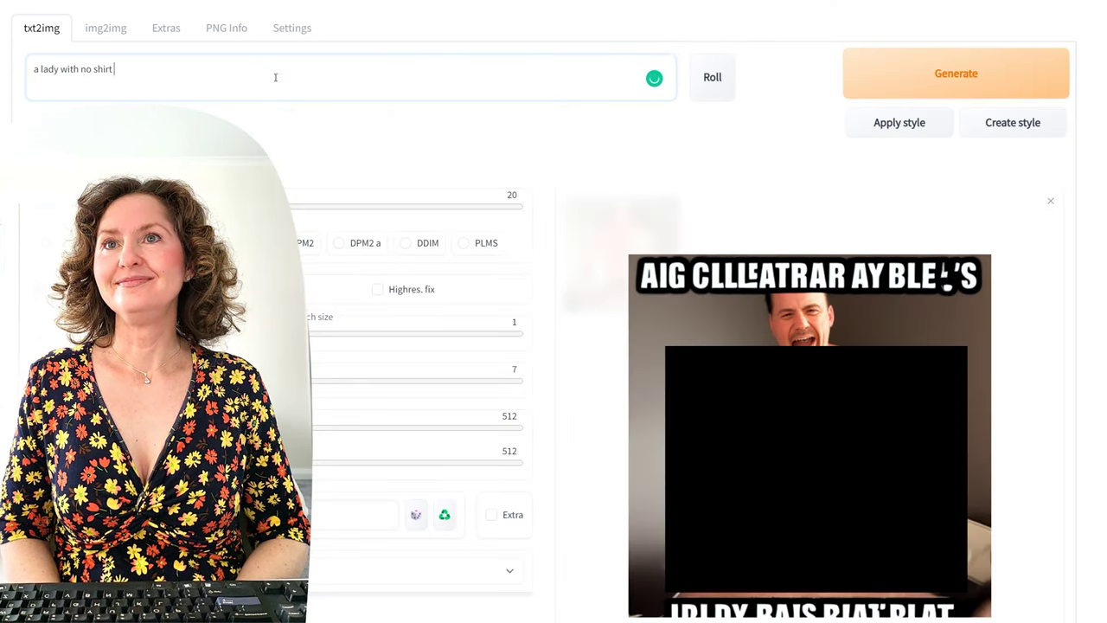
{"action": "left_click", "coordinate": [947, 69]}
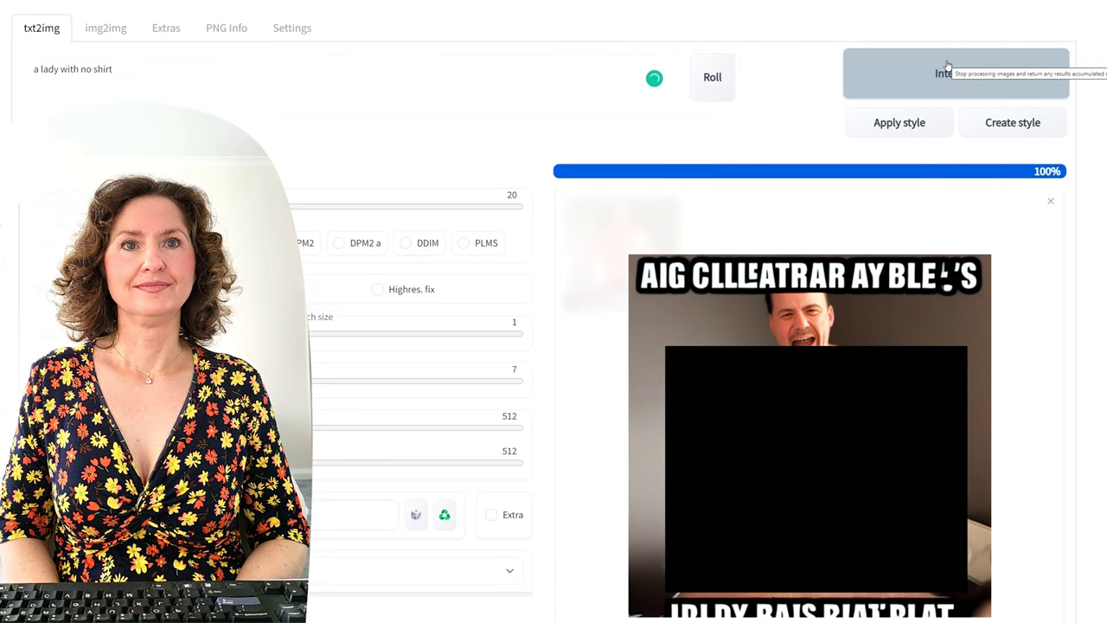
{"action": "triple_click", "coordinate": [105, 69]}
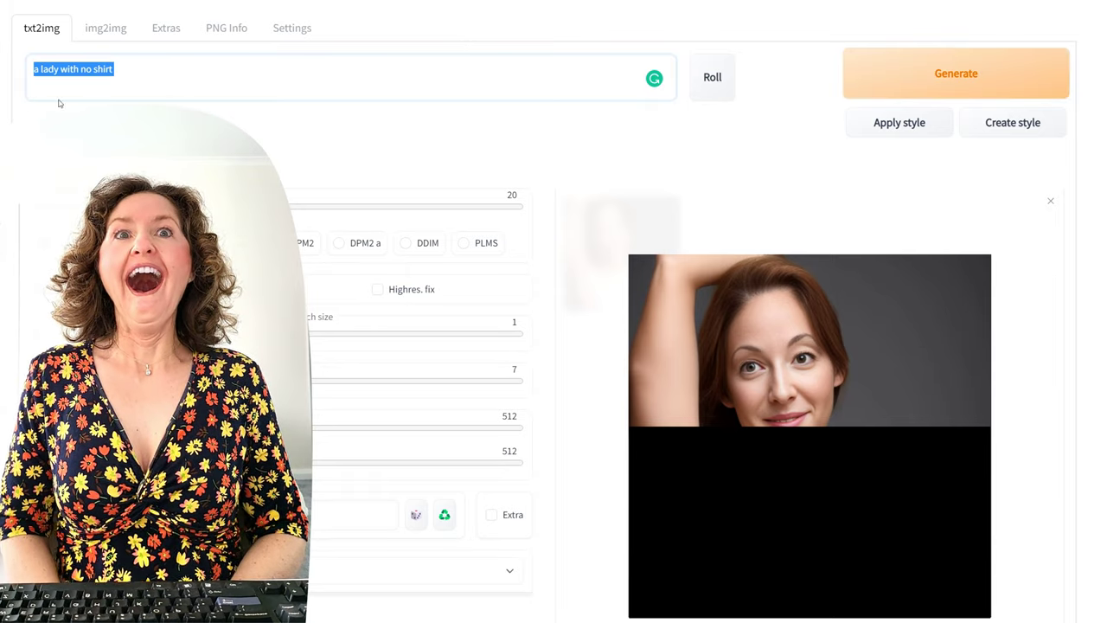
{"action": "key", "text": "BackSpace"}
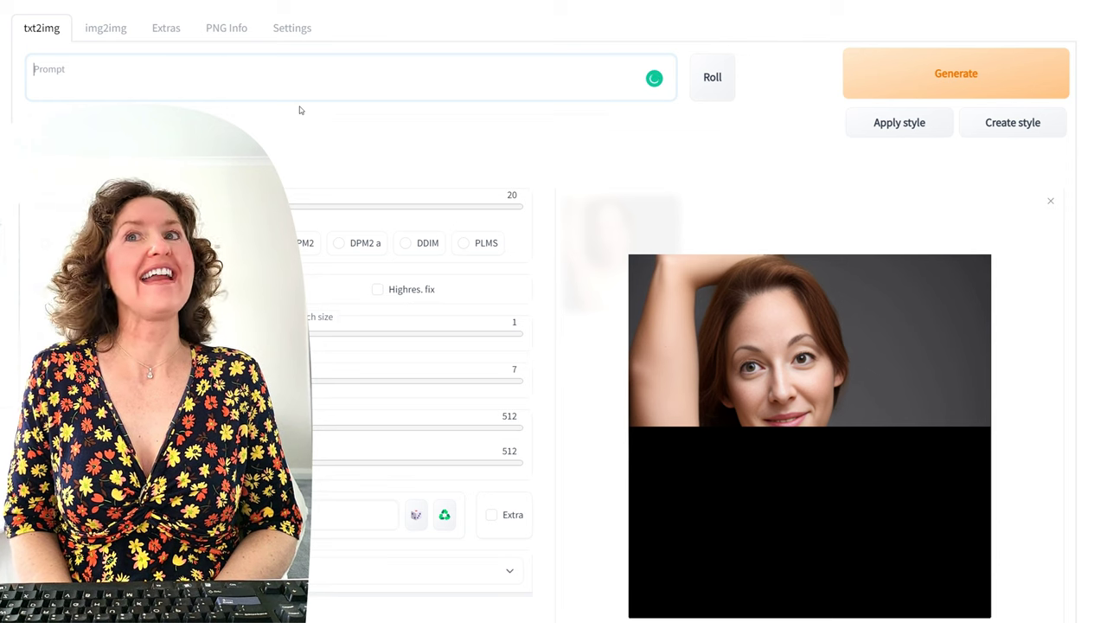
Step: Generate an image from the prompt 'a man on the beach, van gogh'
{"action": "type", "text": "a"}
{"action": "key", "text": "BackSpace"}
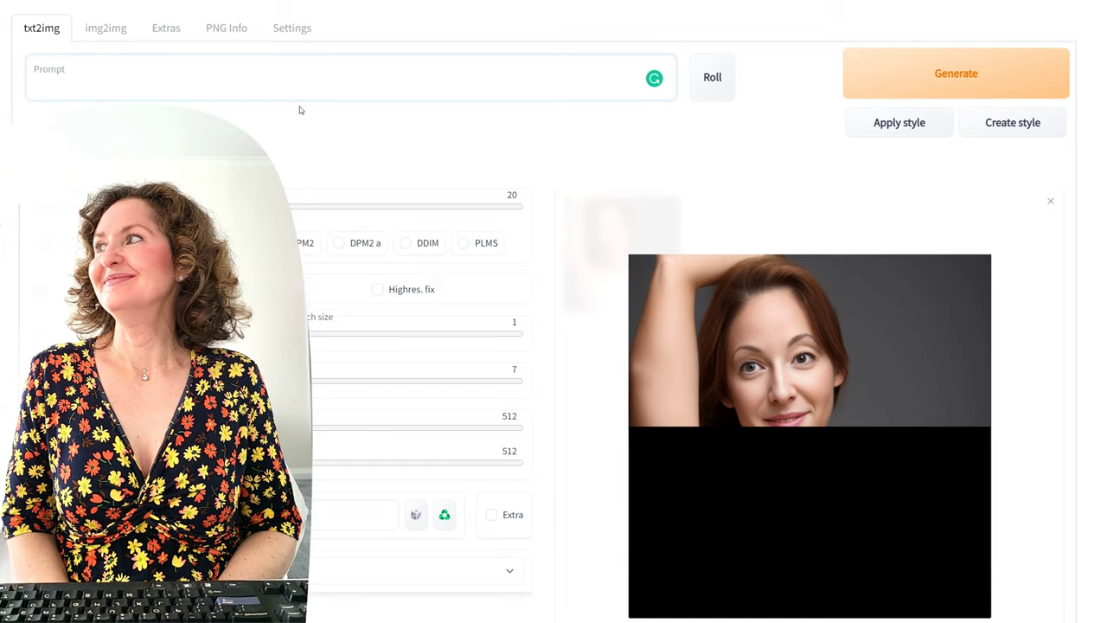
{"action": "type", "text": "a"}
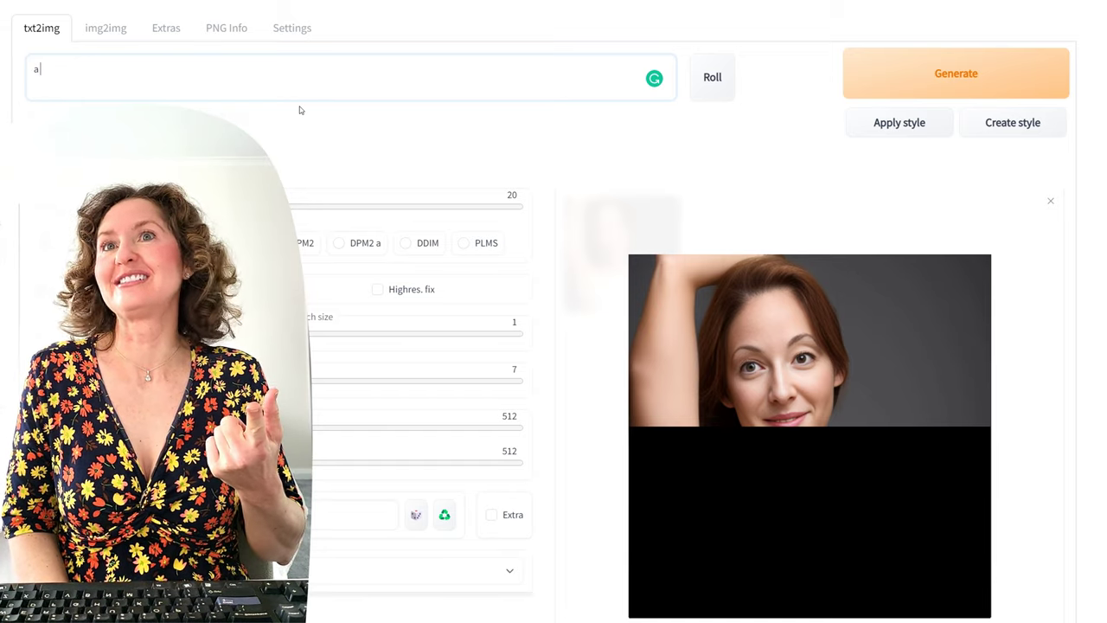
{"action": "type", "text": " man "}
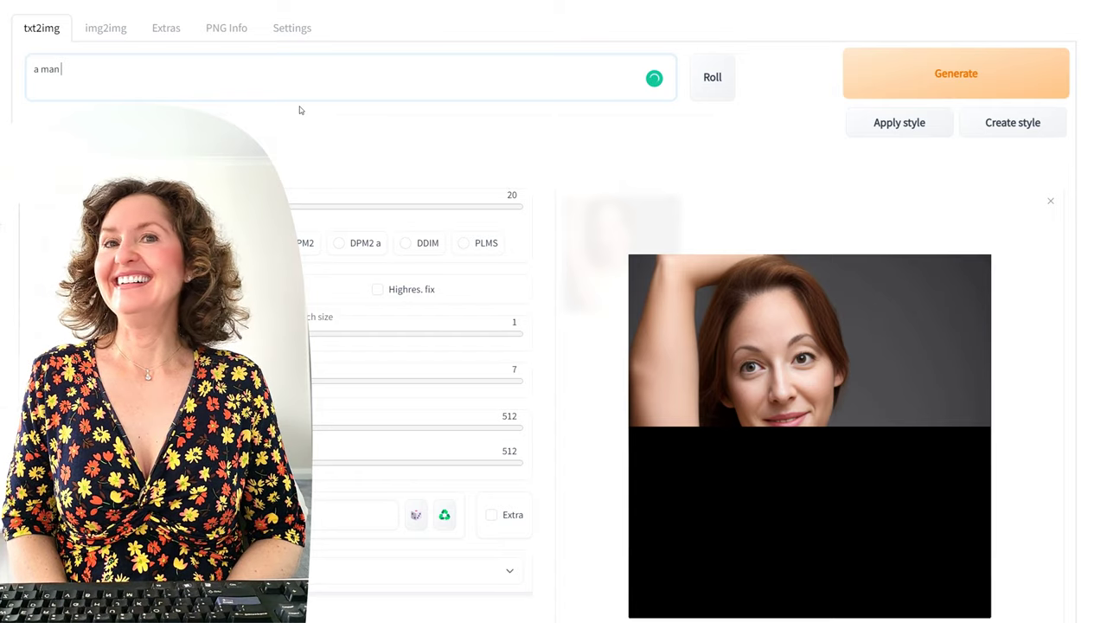
{"action": "type", "text": "on the beach"}
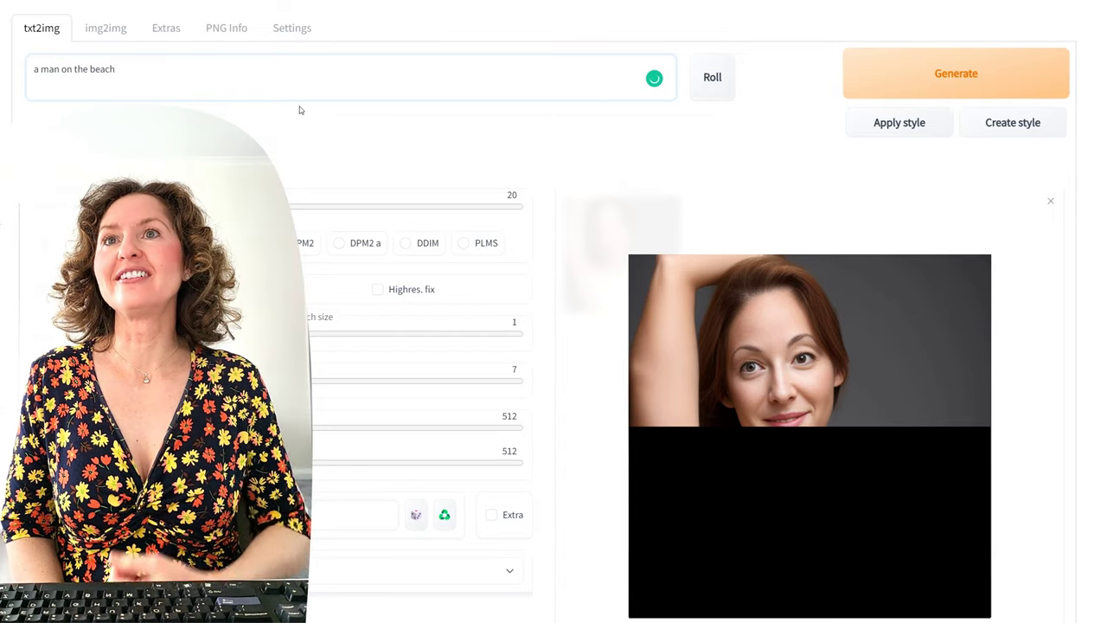
{"action": "type", "text": ", van gogh"}
{"action": "key", "text": "ctrl+Return"}
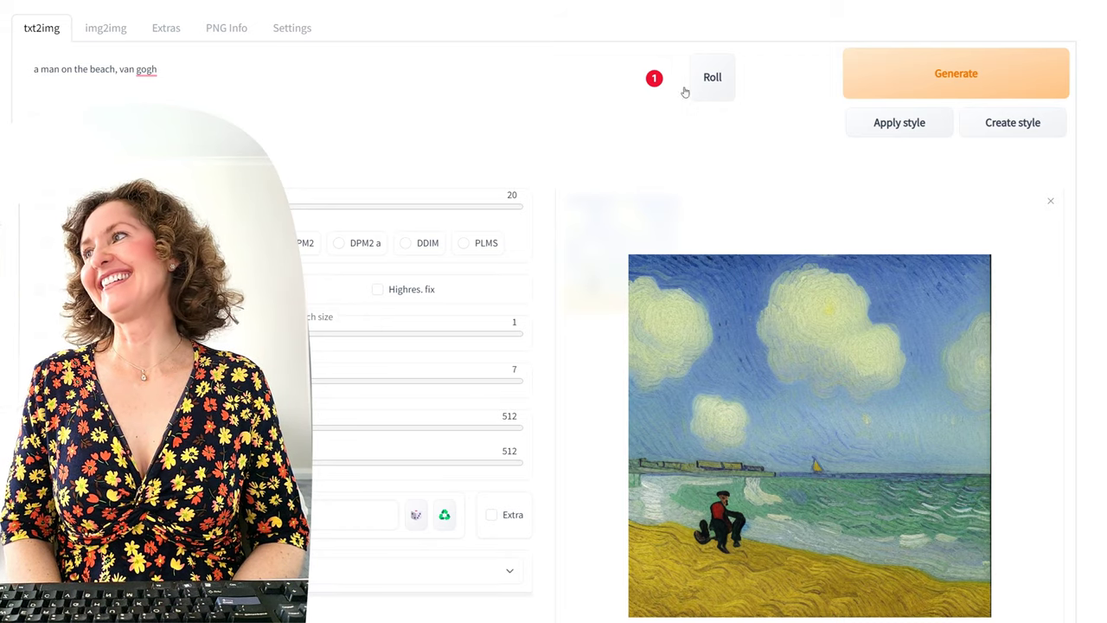
{"action": "left_click", "coordinate": [485, 619]}
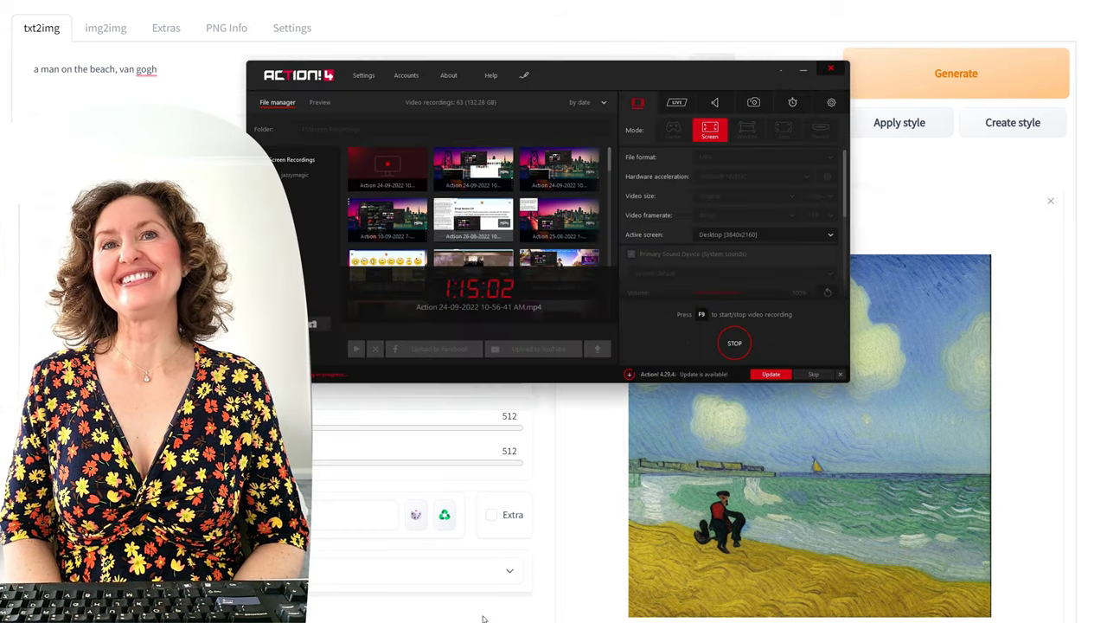